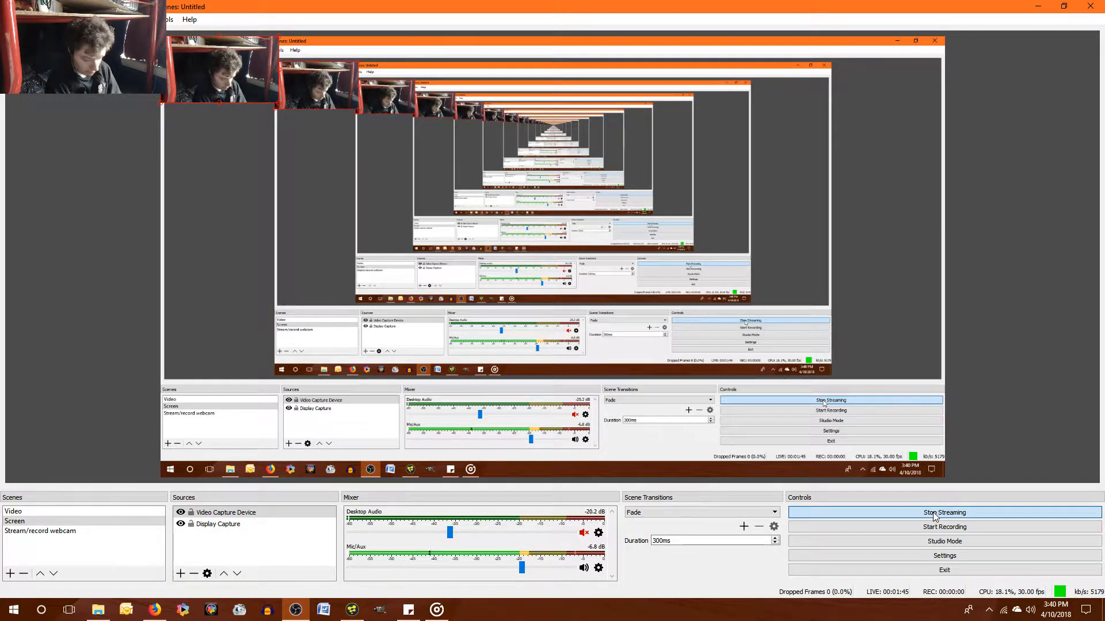
# Bring the Masks2.comp composition forward and inspect the Merge2 node and the Wall#.png loader feeding it
pyautogui.click(1035, 8)
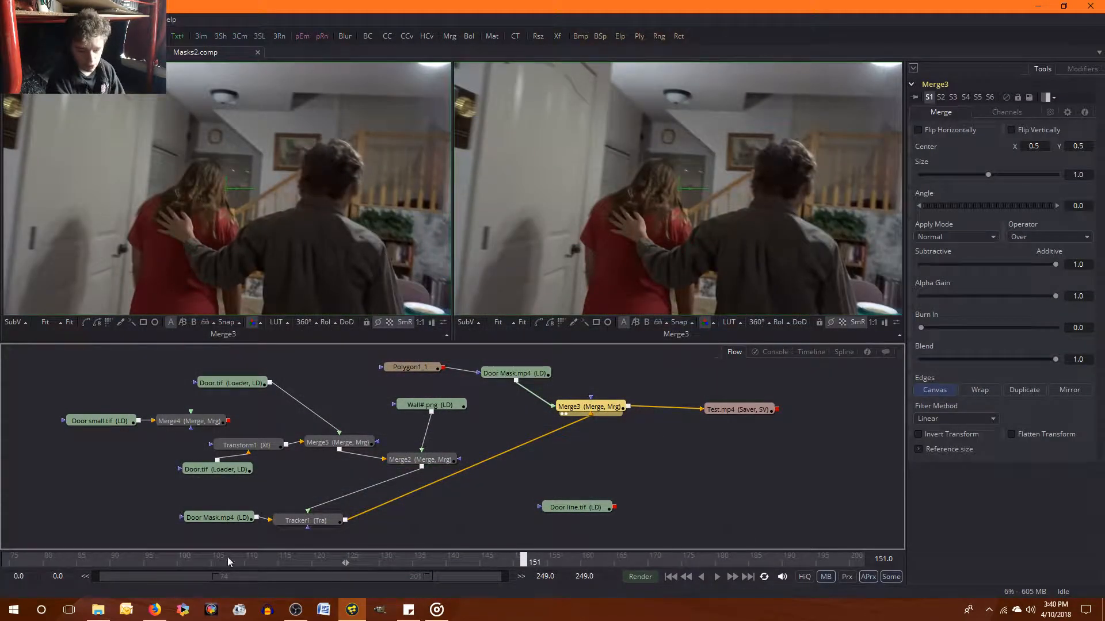
pyautogui.click(423, 459)
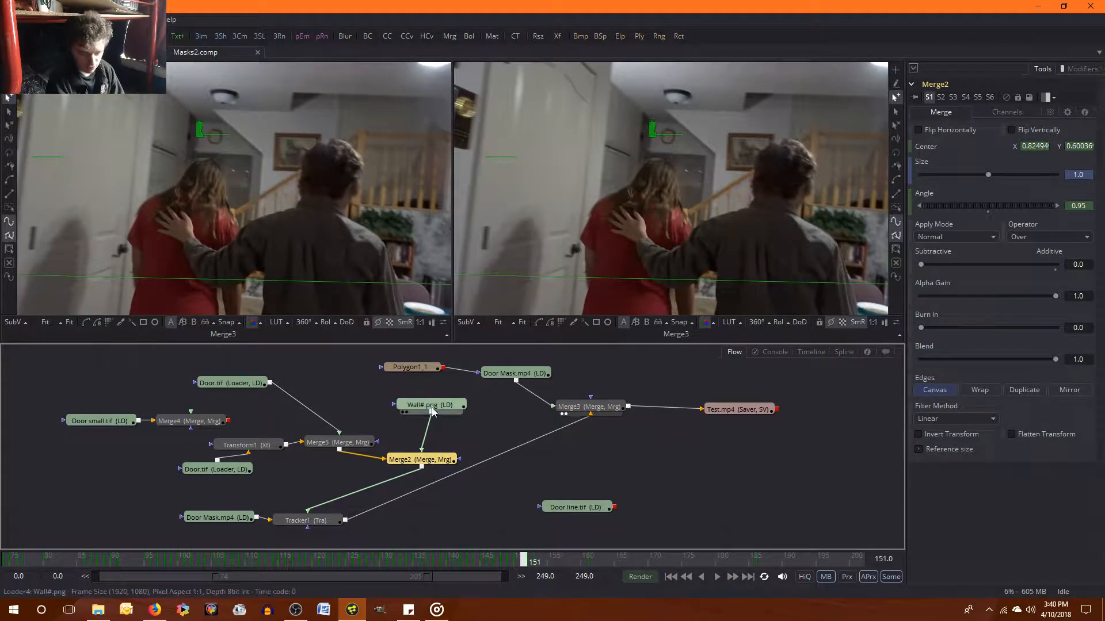
pyautogui.moveTo(432, 408)
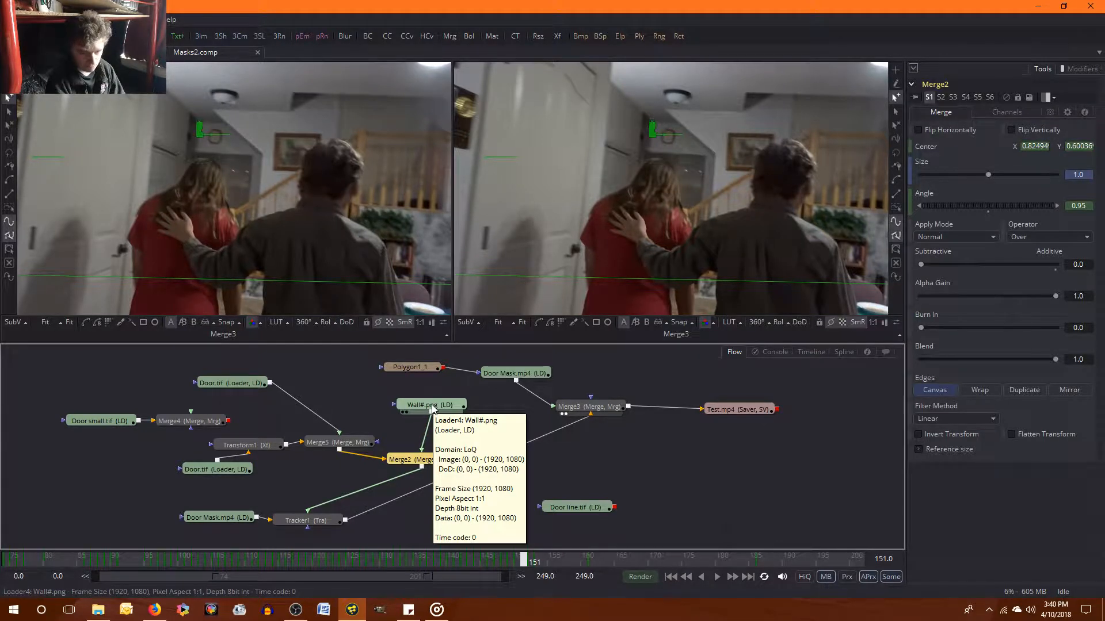
# Switch to File Explorer and preview Wall3.png from the Airborne Death folder, closing the preview when done
pyautogui.hotkey('alt', 'Tab')
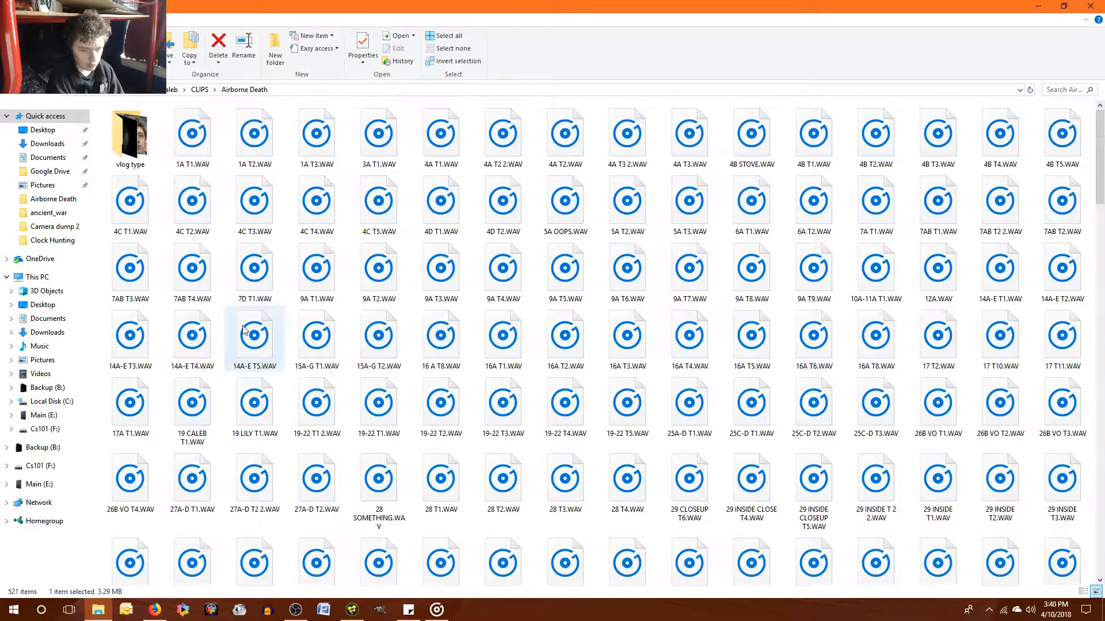
pyautogui.scroll(-9, 242, 327)
pyautogui.click(253, 351)
pyautogui.press('w')
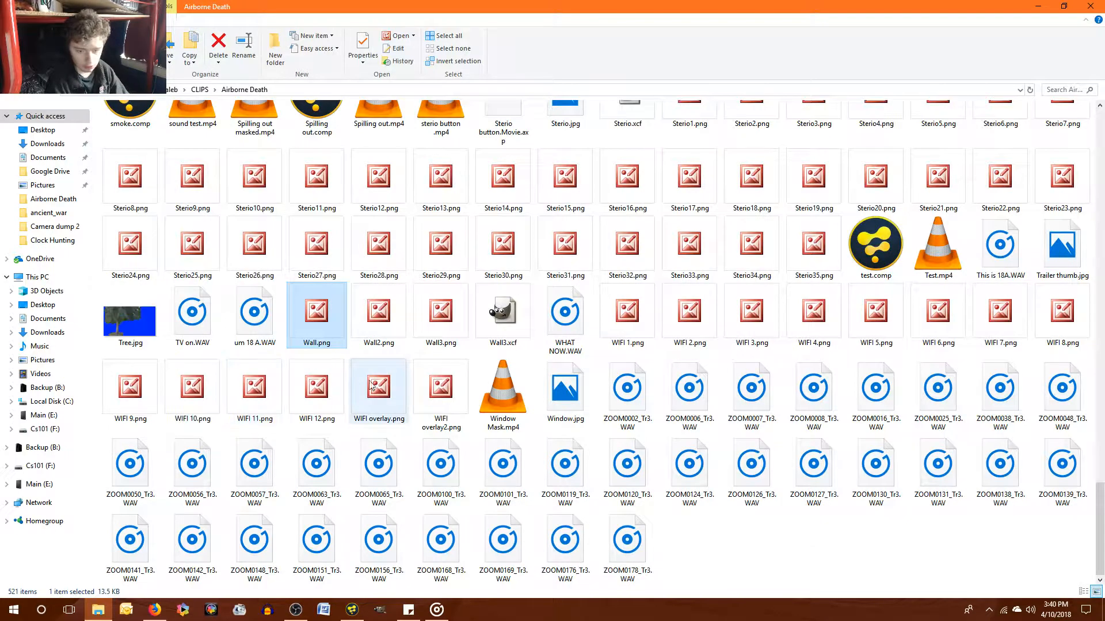
pyautogui.click(440, 341)
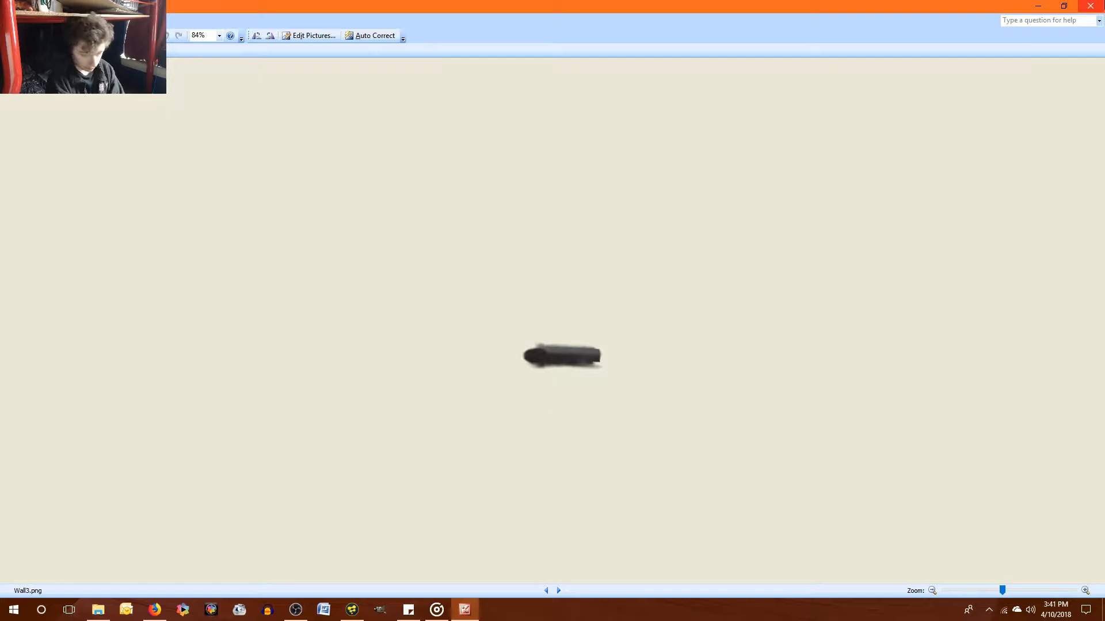
pyautogui.hotkey('alt', 'F4')
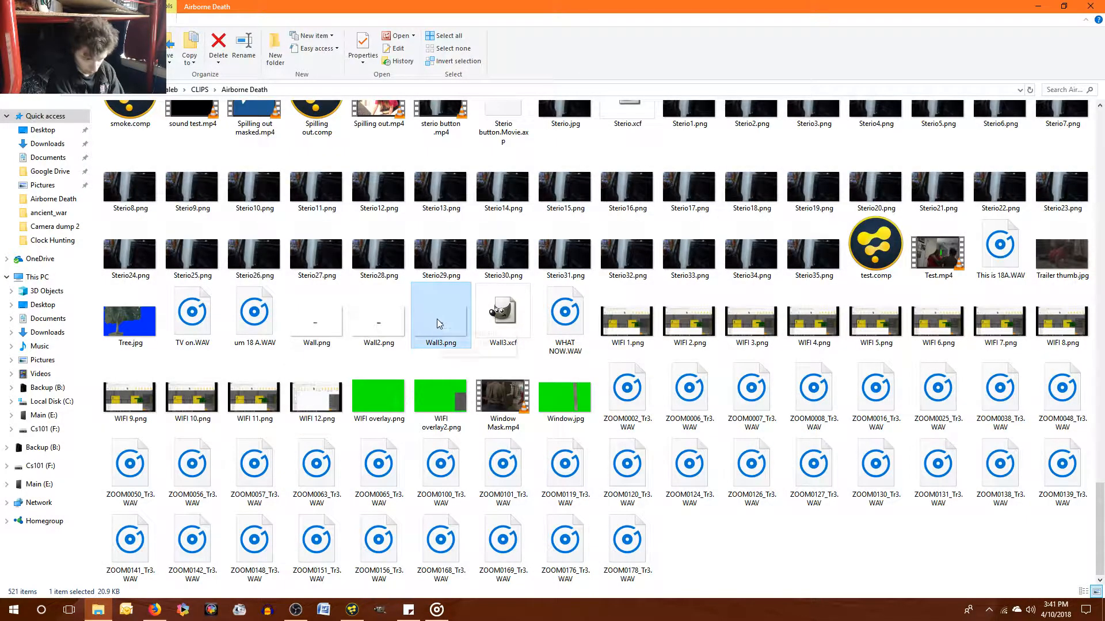
# Bring Wall3.png from the Airborne Death folder into the Fusion node flow as a new loader
pyautogui.moveTo(437, 323); pyautogui.dragTo(354, 617)
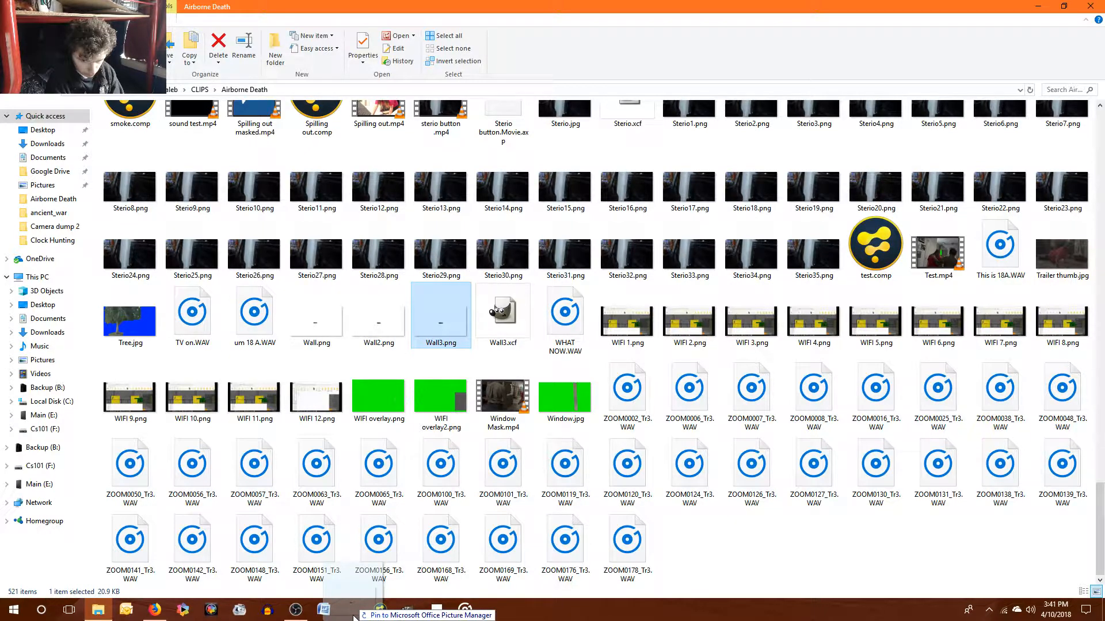
pyautogui.moveTo(354, 618); pyautogui.dragTo(277, 424)
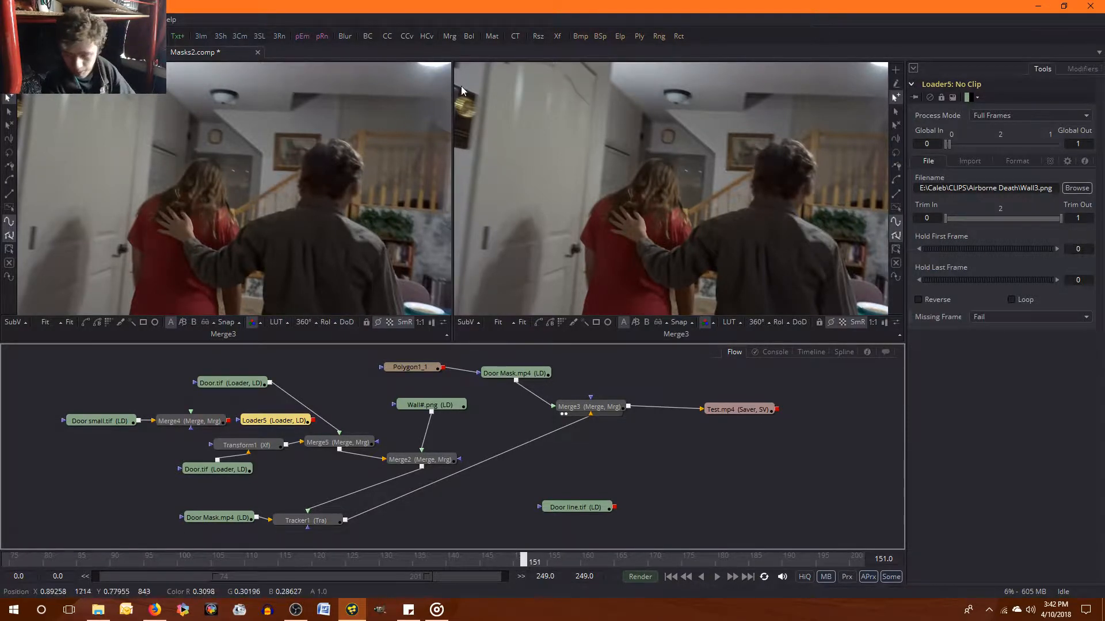
# Inspect the Door line.tif loader, and undo and redo the Wall3.png import
pyautogui.click(581, 508)
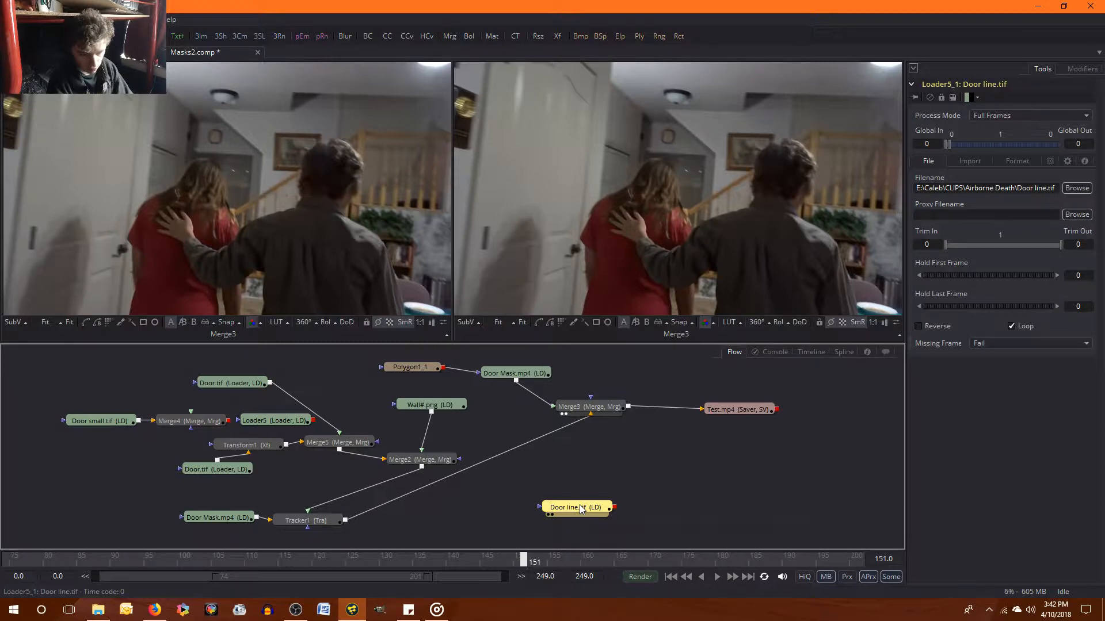
pyautogui.click(467, 506)
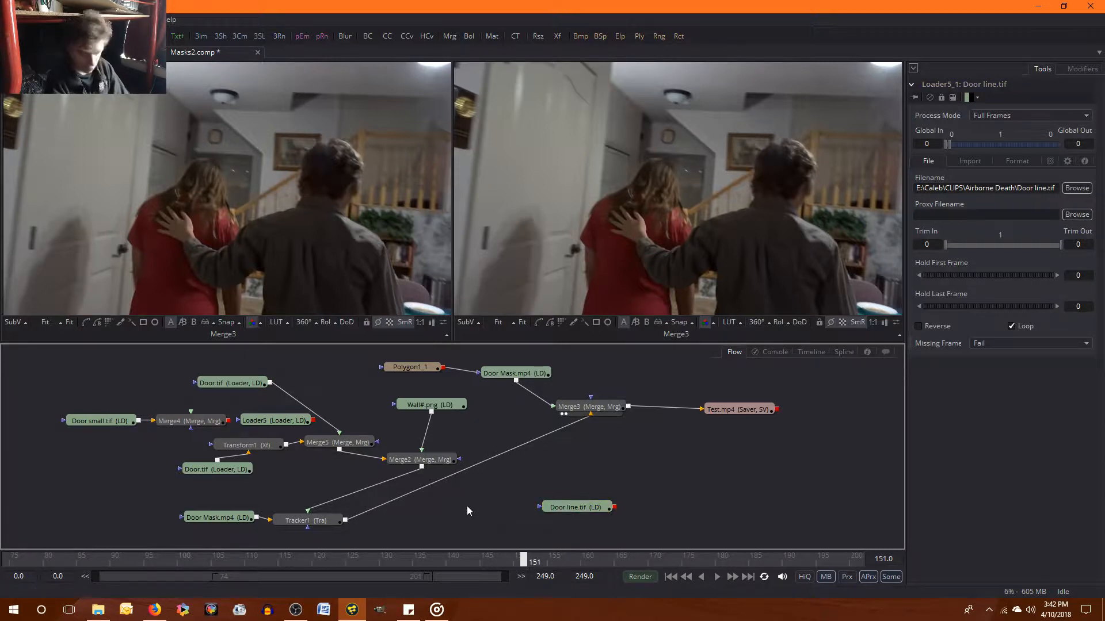
pyautogui.hotkey('ctrl', 'z')
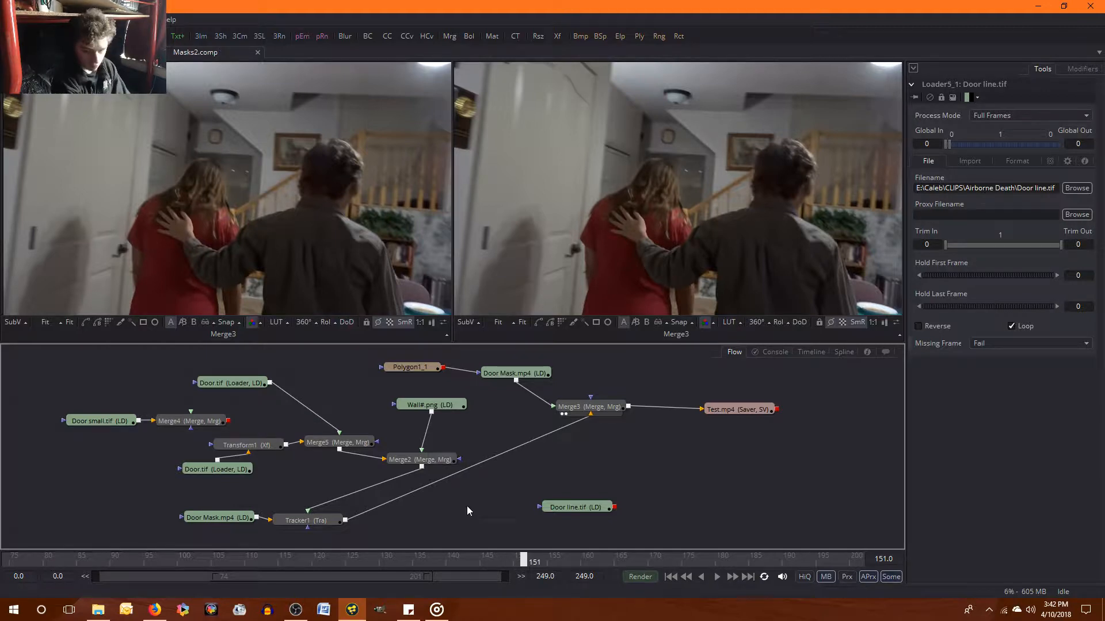
pyautogui.hotkey('ctrl', 'y')
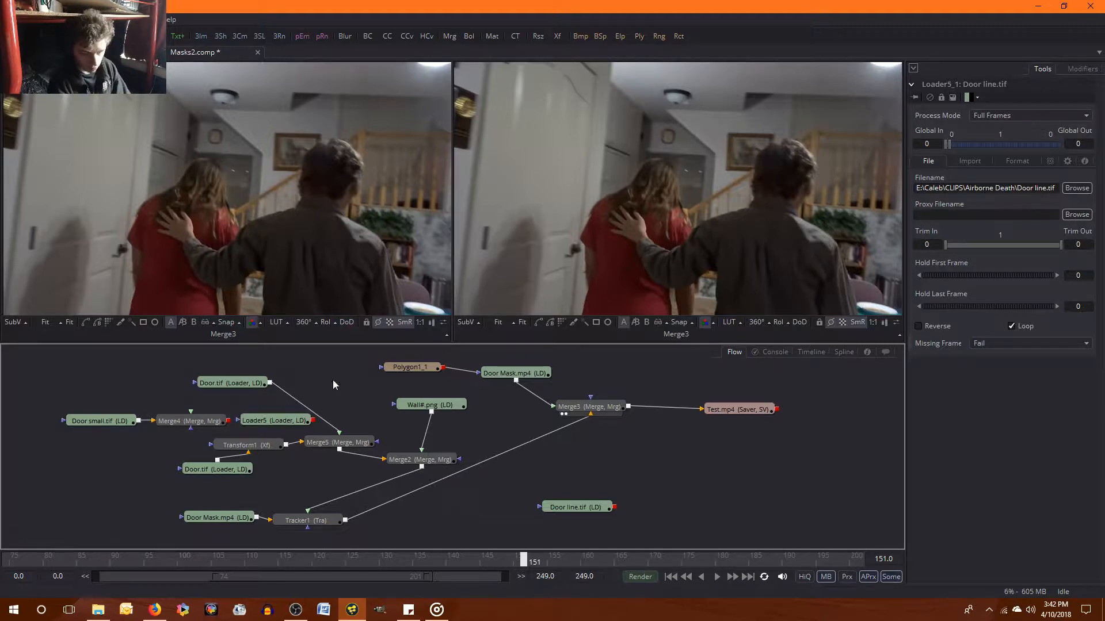
# Move the new Wall3.png loader beside the Polygon node and delete the unconnected Door line.tif loader
pyautogui.moveTo(263, 425); pyautogui.dragTo(326, 385)
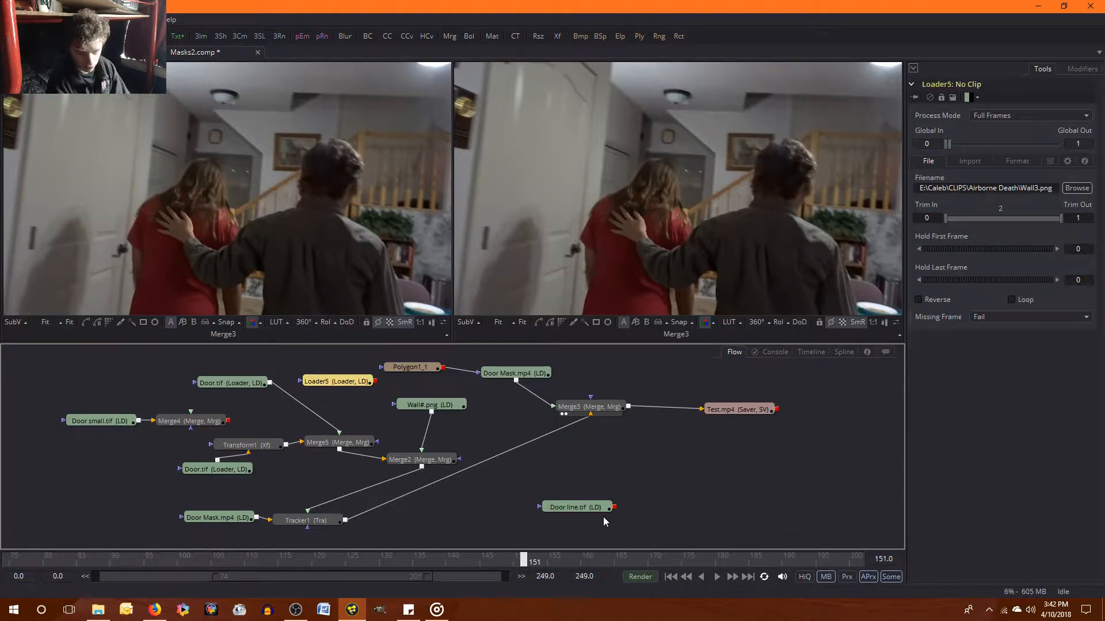
pyautogui.click(588, 513)
pyautogui.press('Delete')
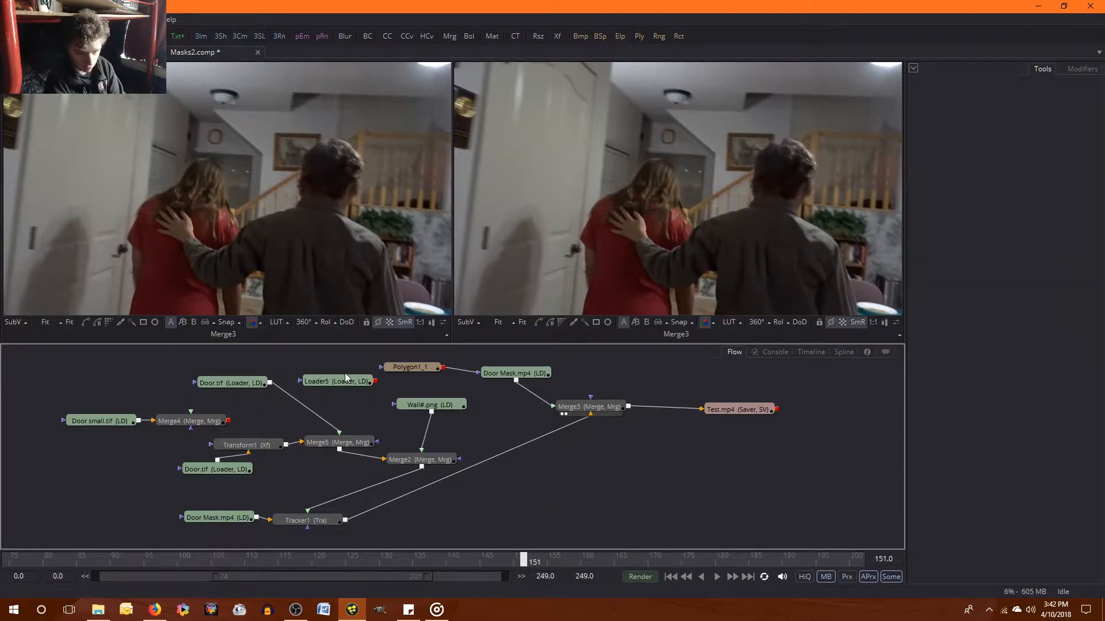
# View the new Wall3.png loader's output and check its import settings, trying Default depth and returning to Format
pyautogui.click(344, 382)
pyautogui.press('1')
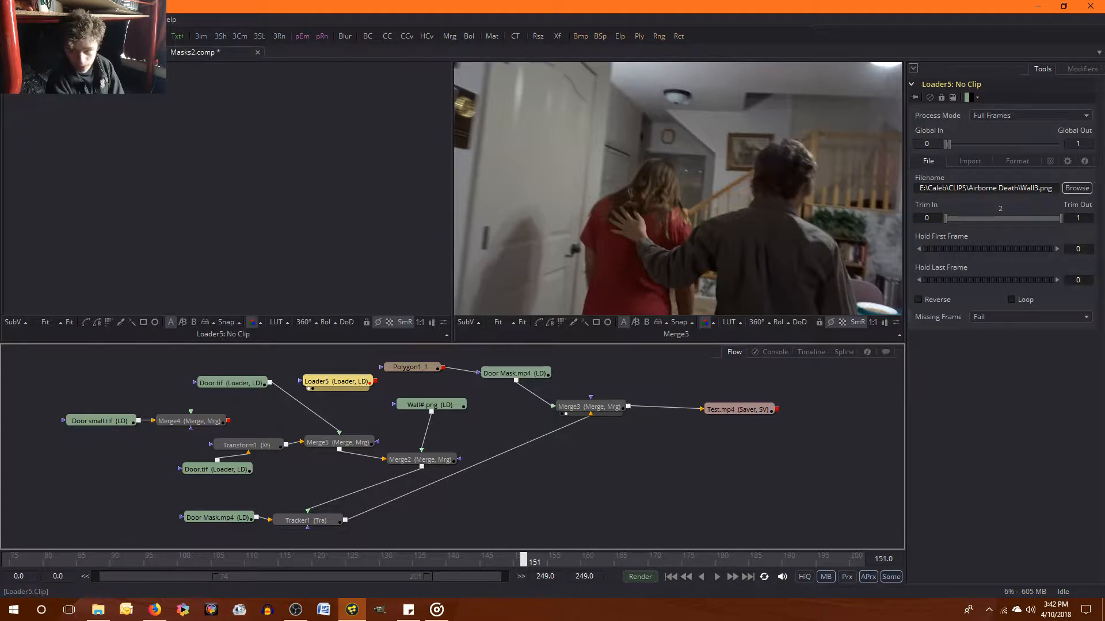
pyautogui.click(975, 163)
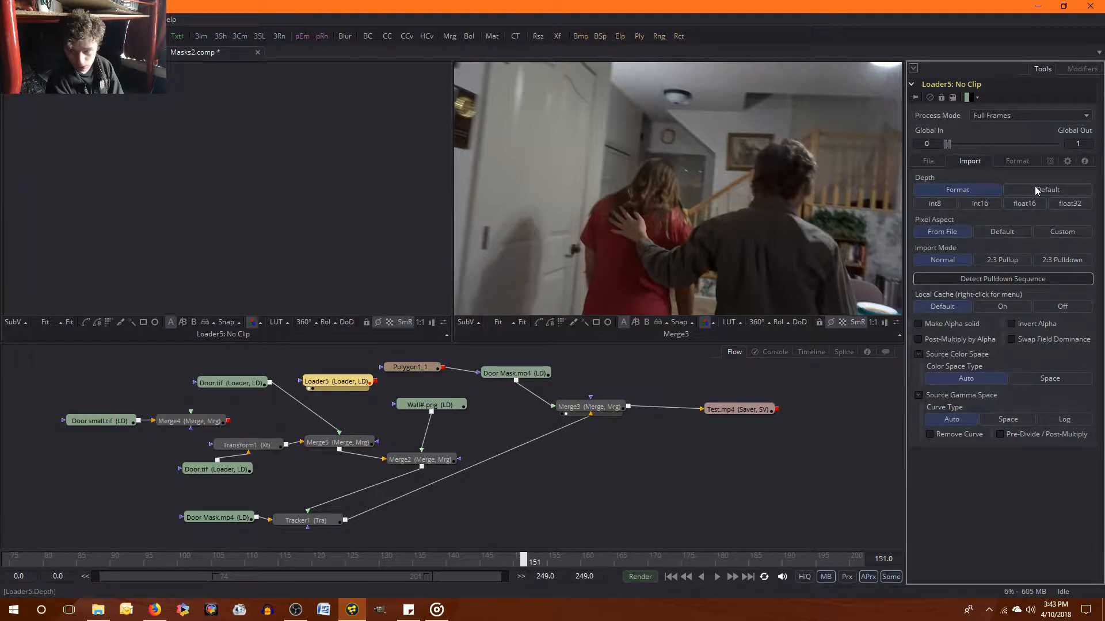
pyautogui.click(1012, 191)
pyautogui.click(991, 191)
pyautogui.click(1015, 162)
pyautogui.click(928, 161)
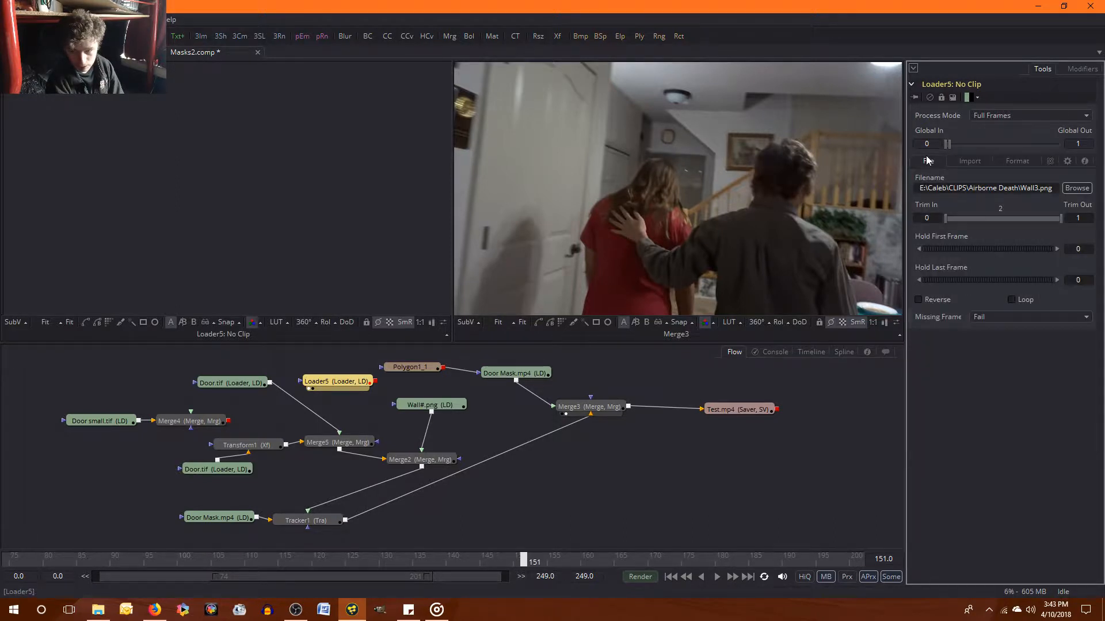
# Move the new loader to the empty area of the flow, reload Wall3.png in it, and delete the loader
pyautogui.moveTo(349, 385); pyautogui.dragTo(594, 496)
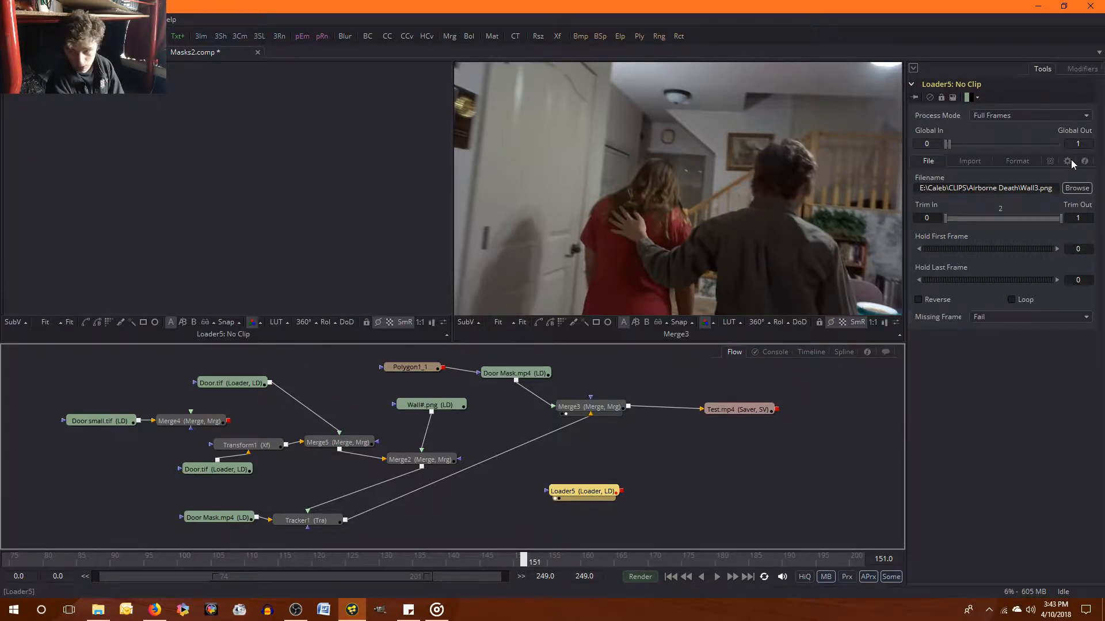
pyautogui.click(1076, 190)
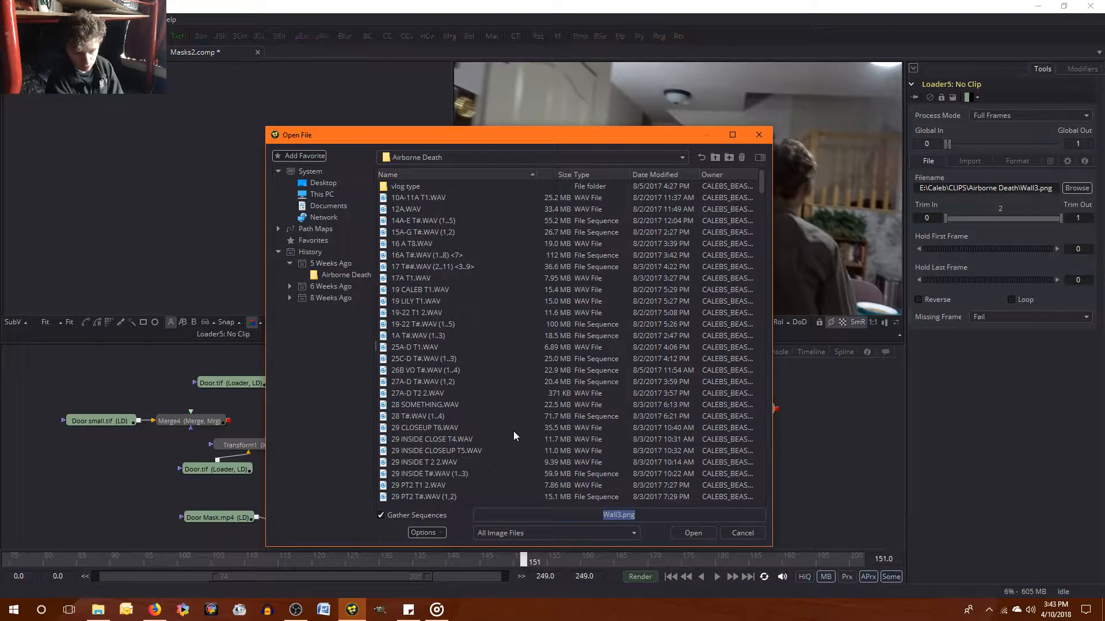
pyautogui.scroll(-2, 674, 492)
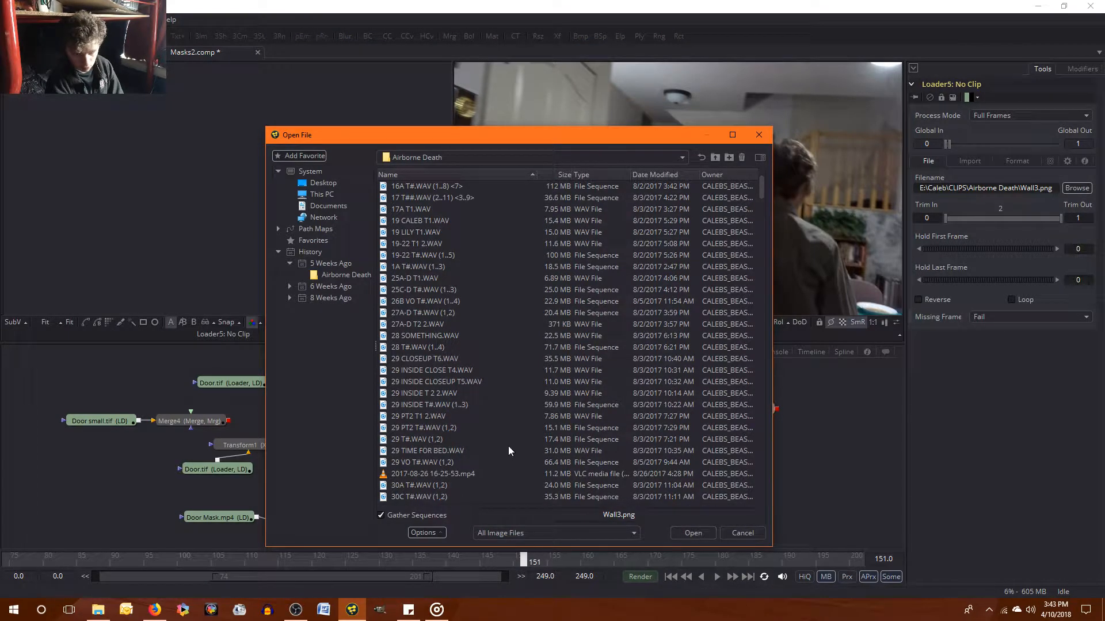
pyautogui.scroll(-3, 509, 448)
pyautogui.click(684, 535)
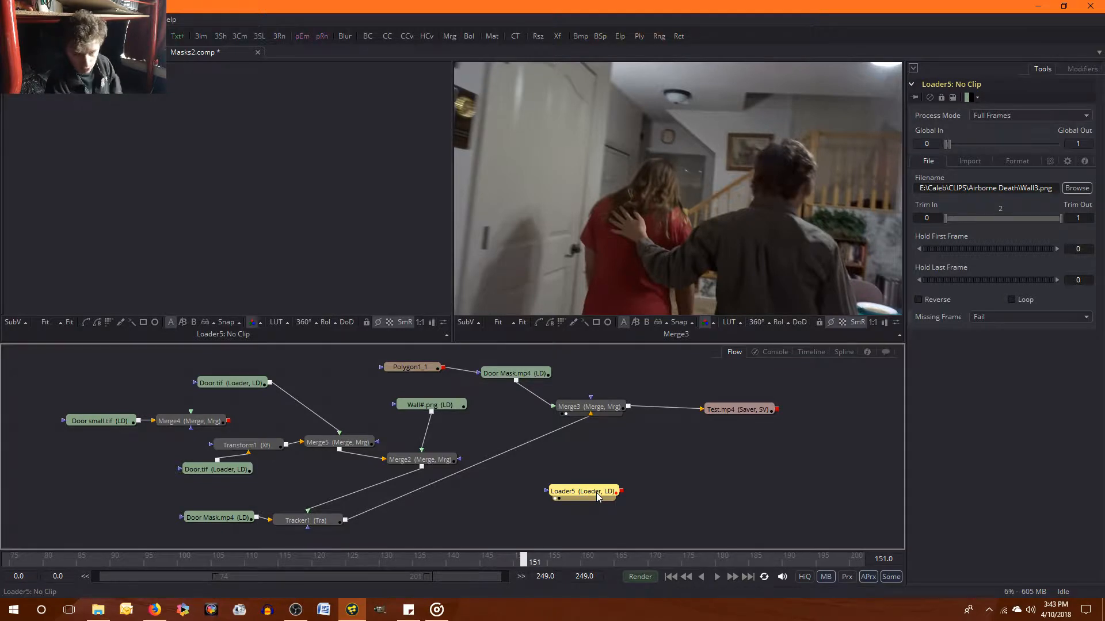
pyautogui.press('Delete')
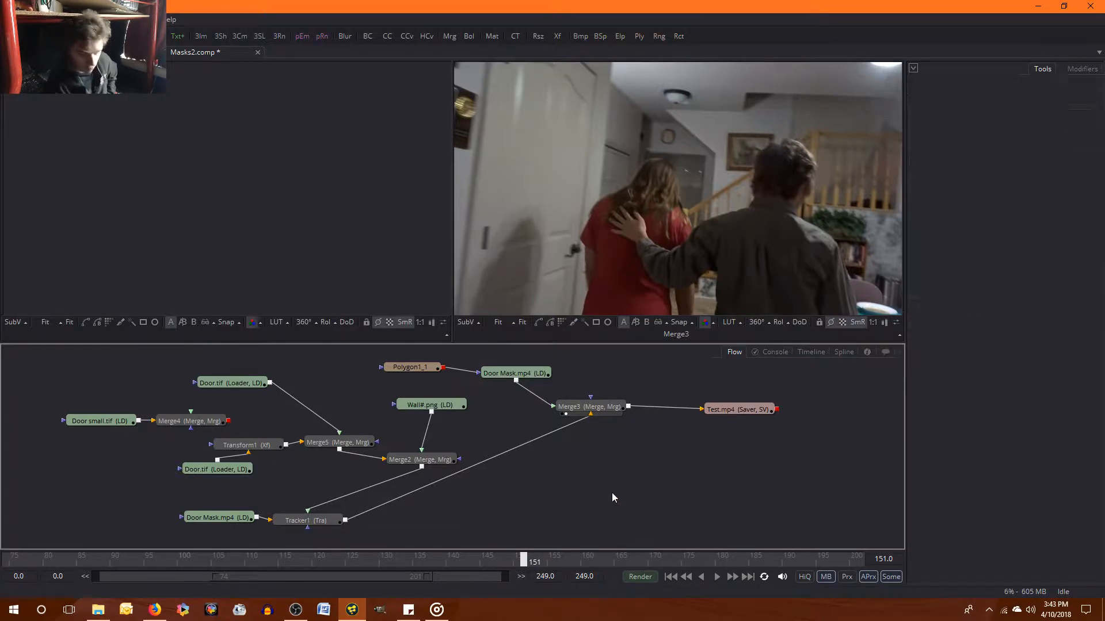
# Check the Wall#.png loader's file, show Merge3 in both viewers and examine the wall above the woman's head closely
pyautogui.click(458, 406)
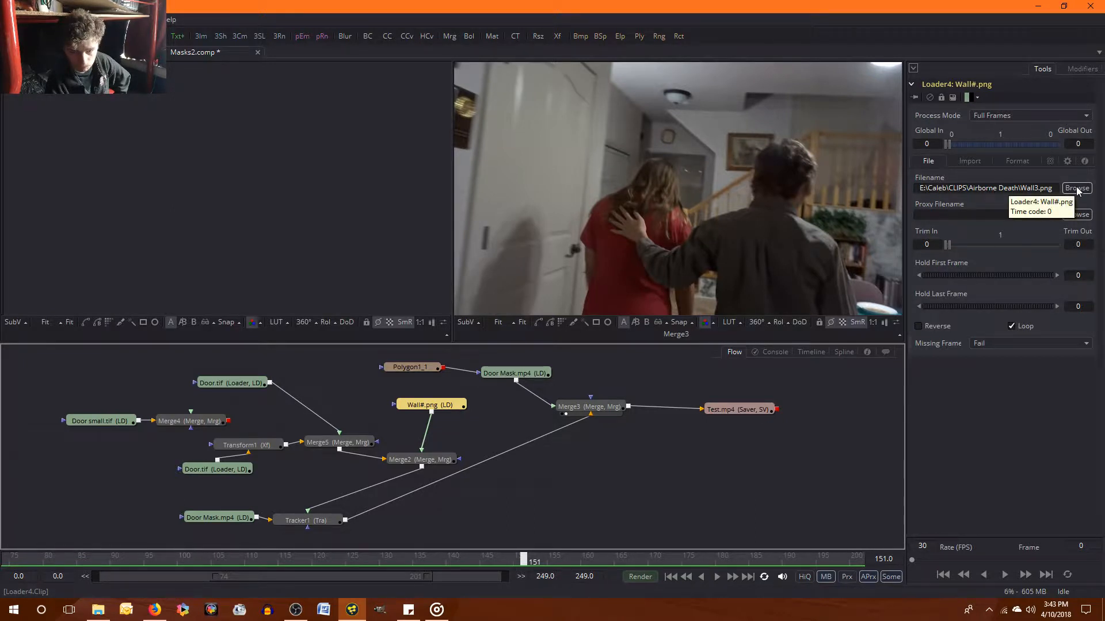
pyautogui.click(608, 409)
pyautogui.press('1')
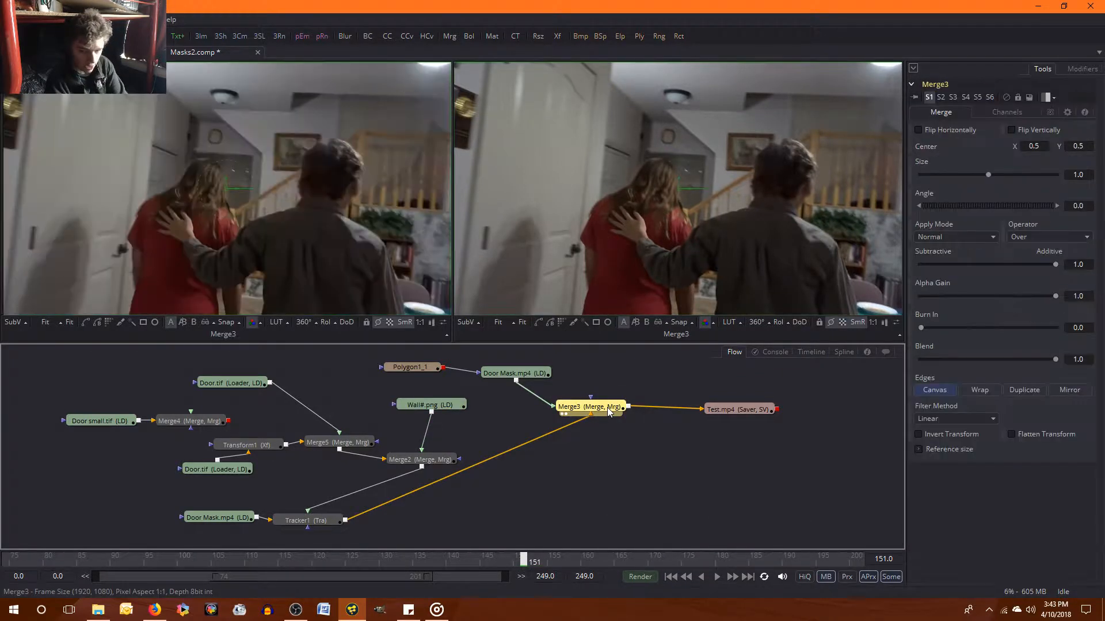
pyautogui.scroll(6, 641, 160)
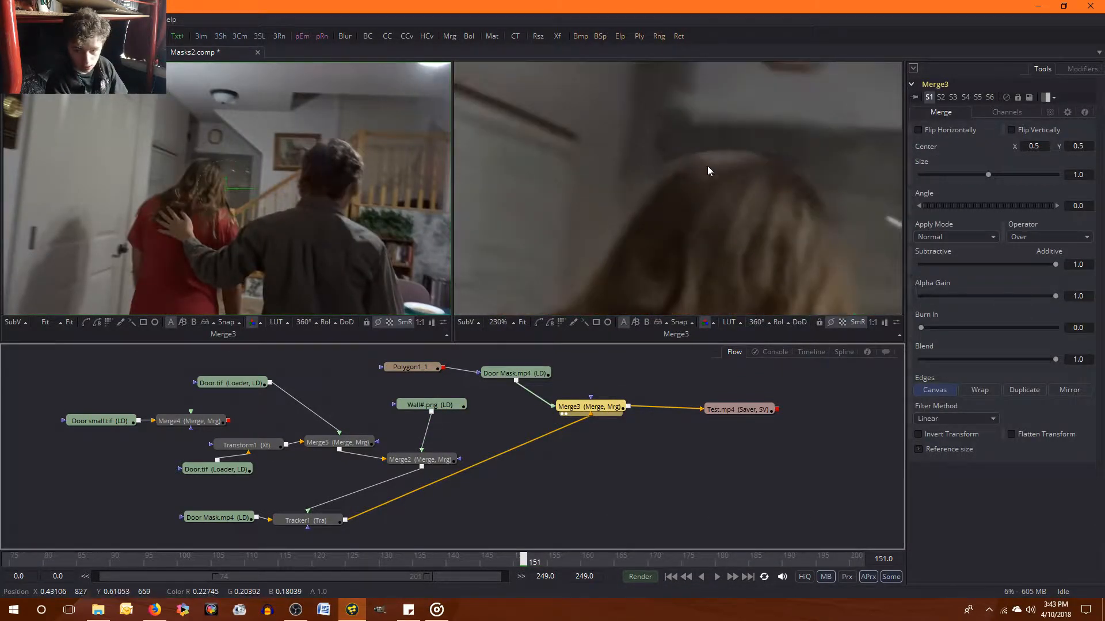
pyautogui.moveTo(724, 163); pyautogui.dragTo(596, 289)
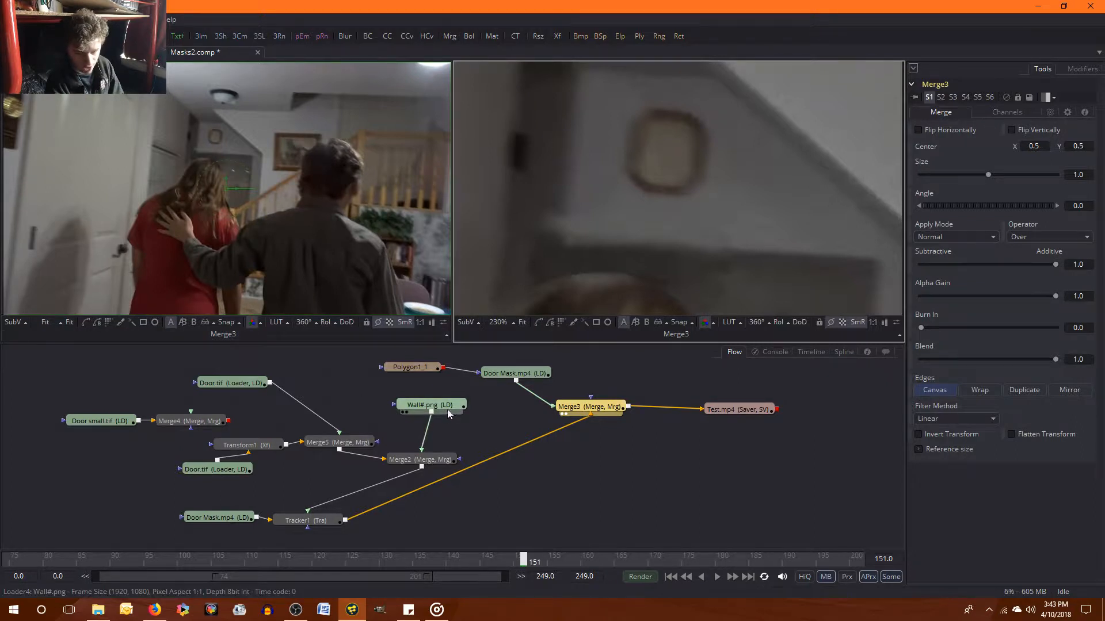
# Invert the polygon mask feeding the Door Mask.mp4 loader and inspect its outline around the wall edge
pyautogui.click(420, 370)
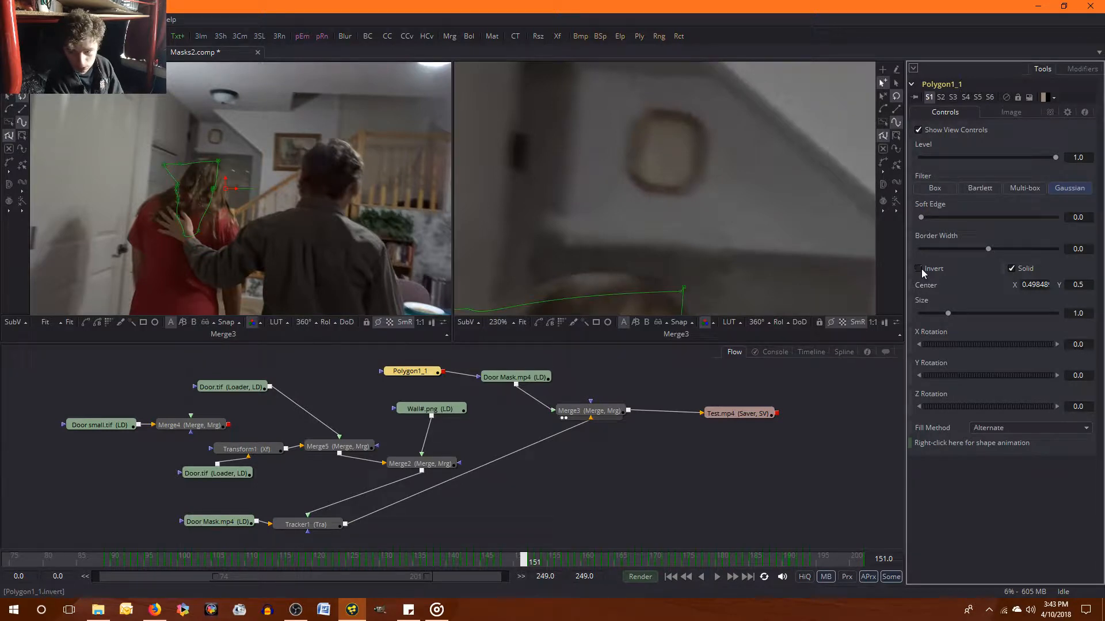
pyautogui.click(533, 378)
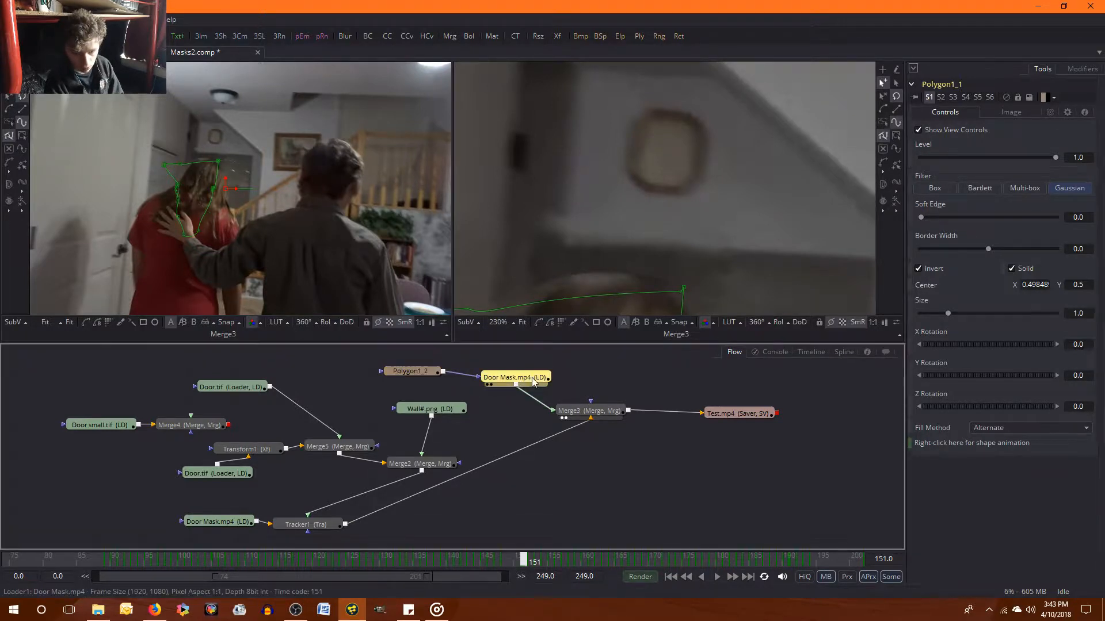
pyautogui.click(404, 373)
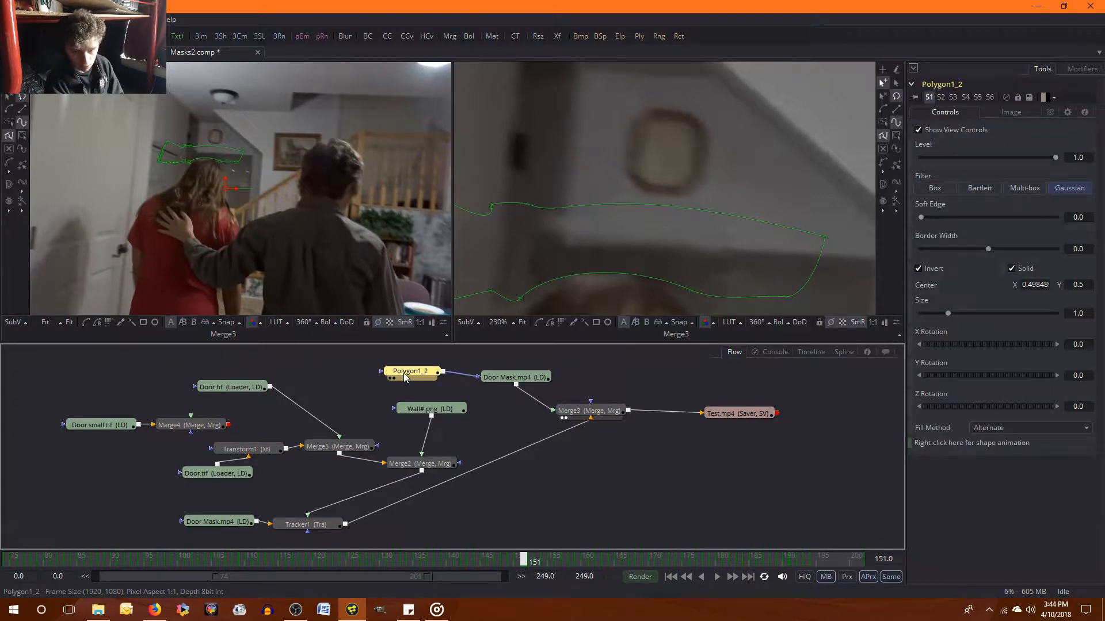
pyautogui.moveTo(568, 246); pyautogui.dragTo(643, 254)
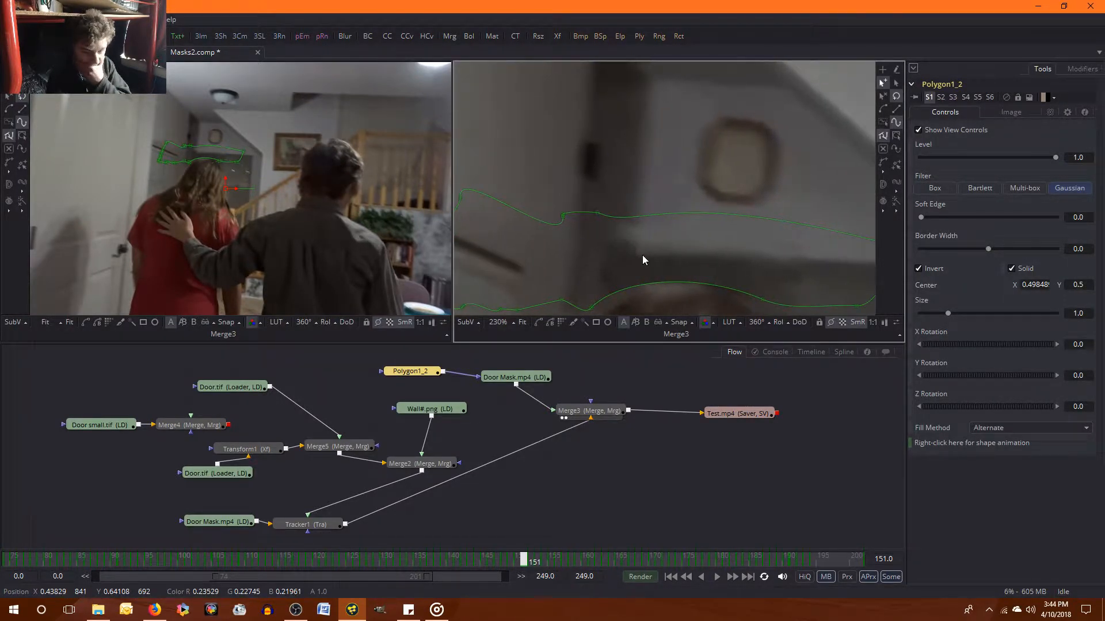
# Browse for the Wall#.png loader's source file and find the wall images in the Airborne Death folder
pyautogui.click(448, 412)
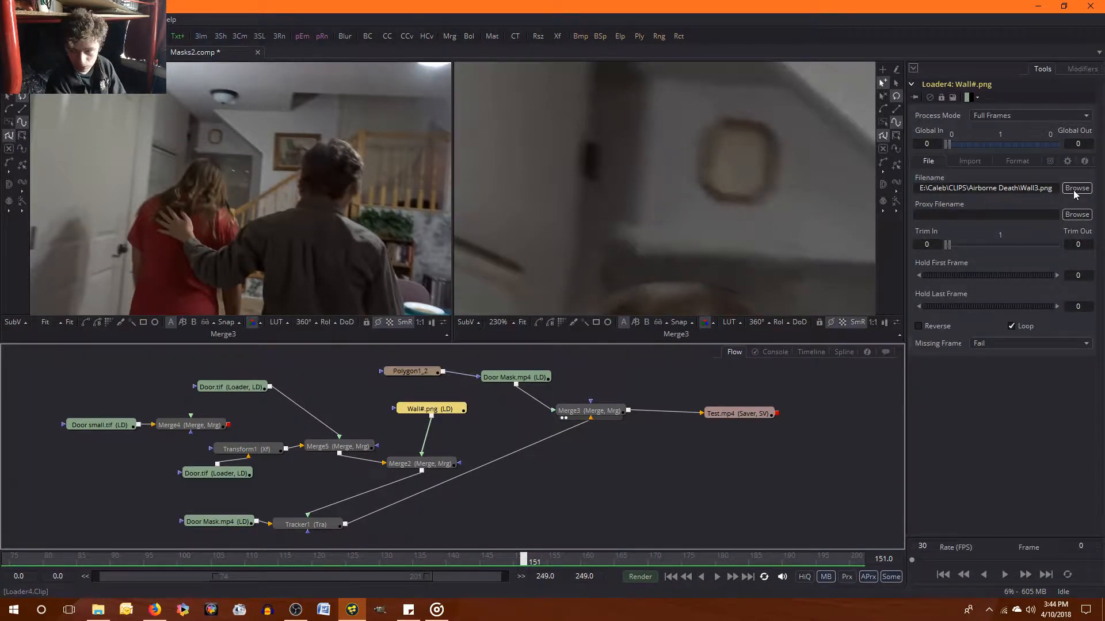
pyautogui.click(1075, 189)
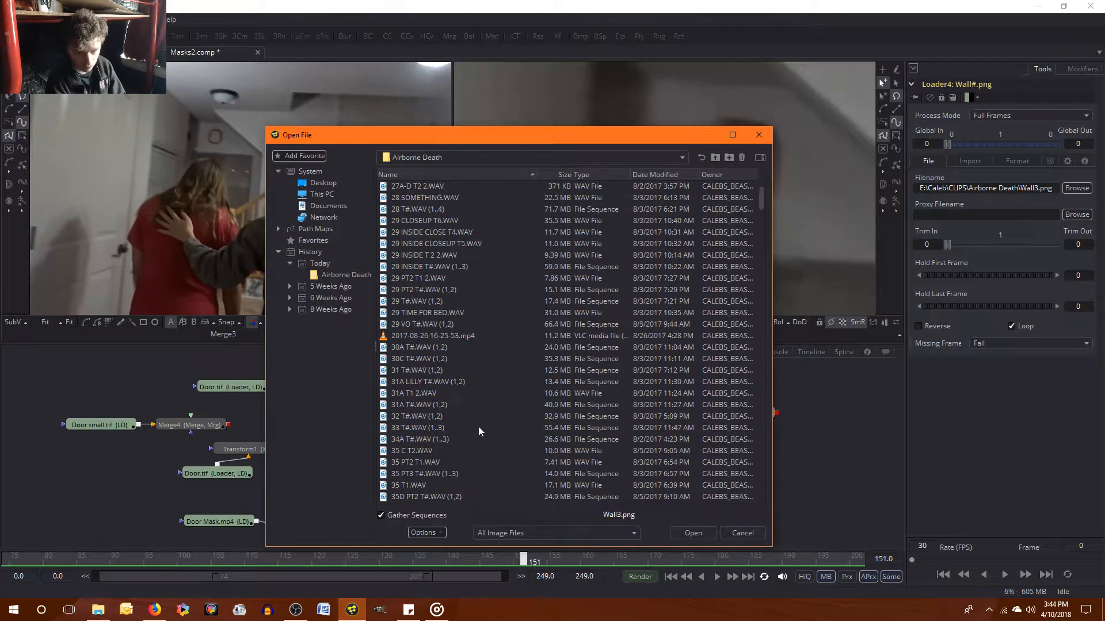
pyautogui.scroll(-1, 481, 425)
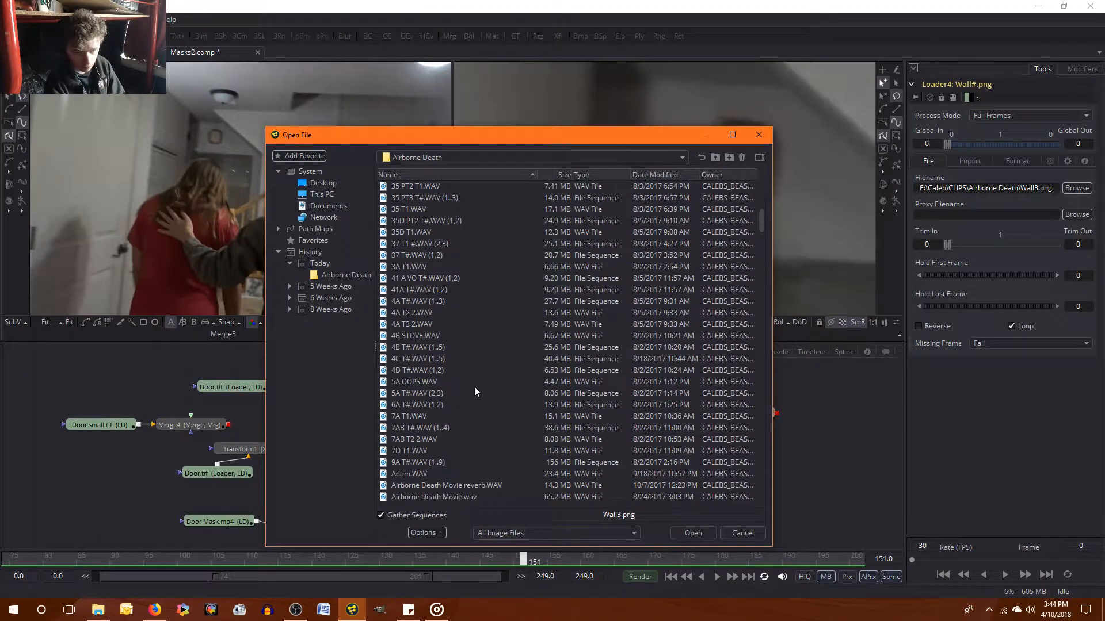
pyautogui.scroll(-4, 475, 389)
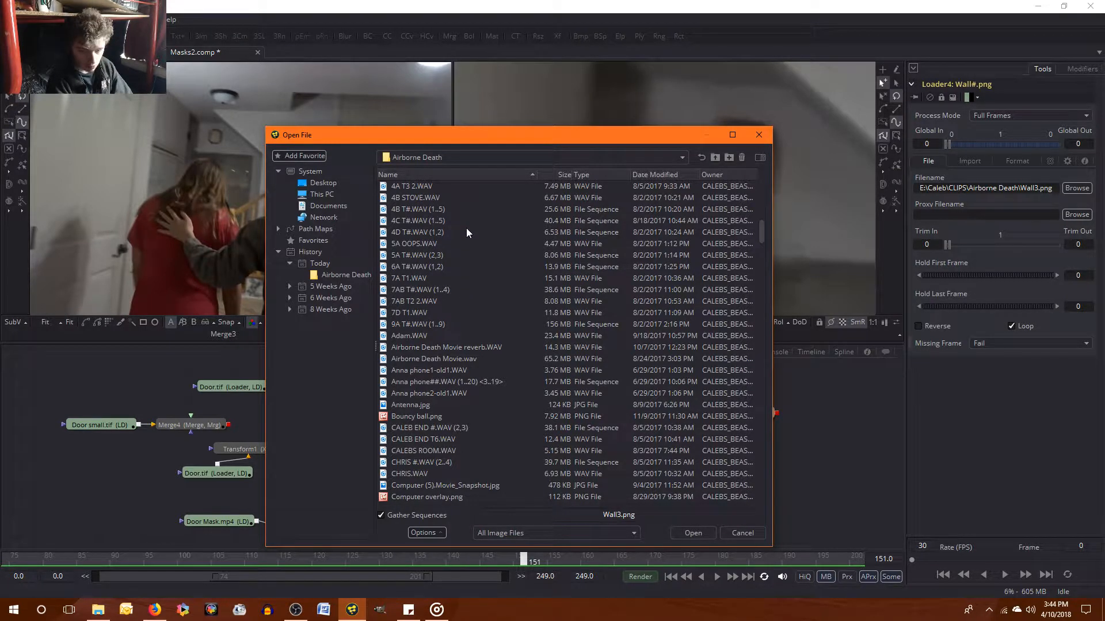
pyautogui.scroll(-20, 464, 231)
pyautogui.click(448, 233)
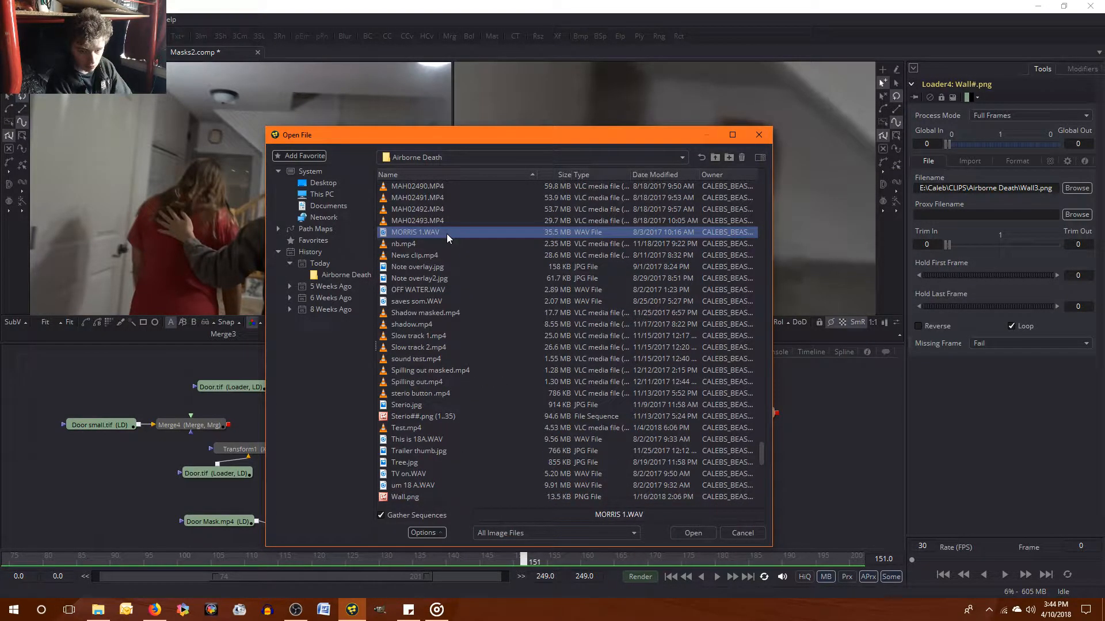
pyautogui.press('w')
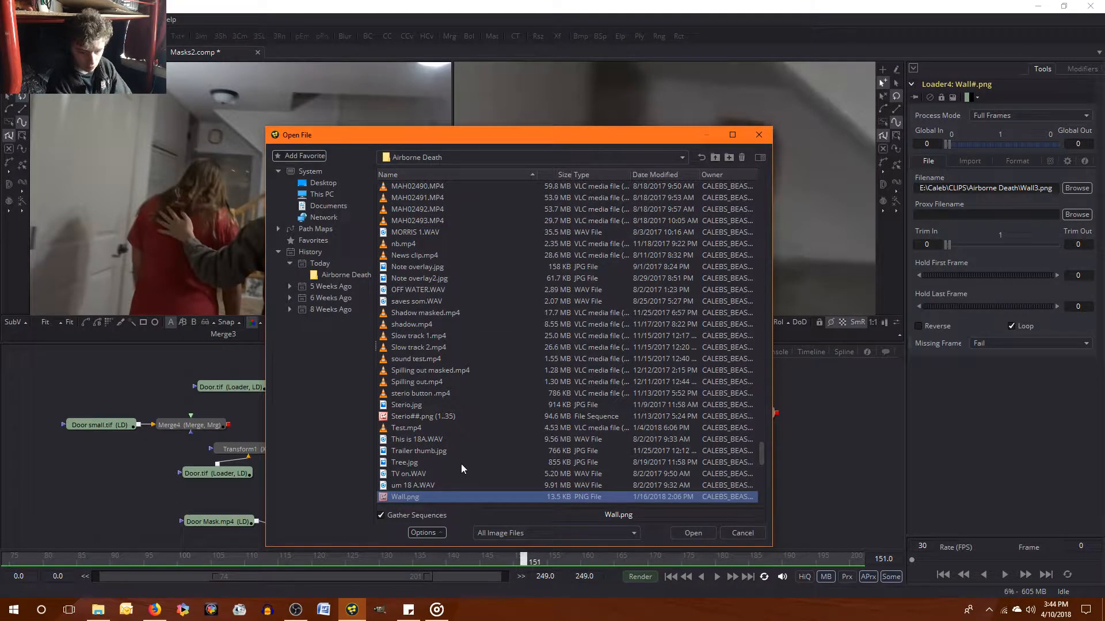
pyautogui.scroll(-4, 460, 468)
pyautogui.press('Down')
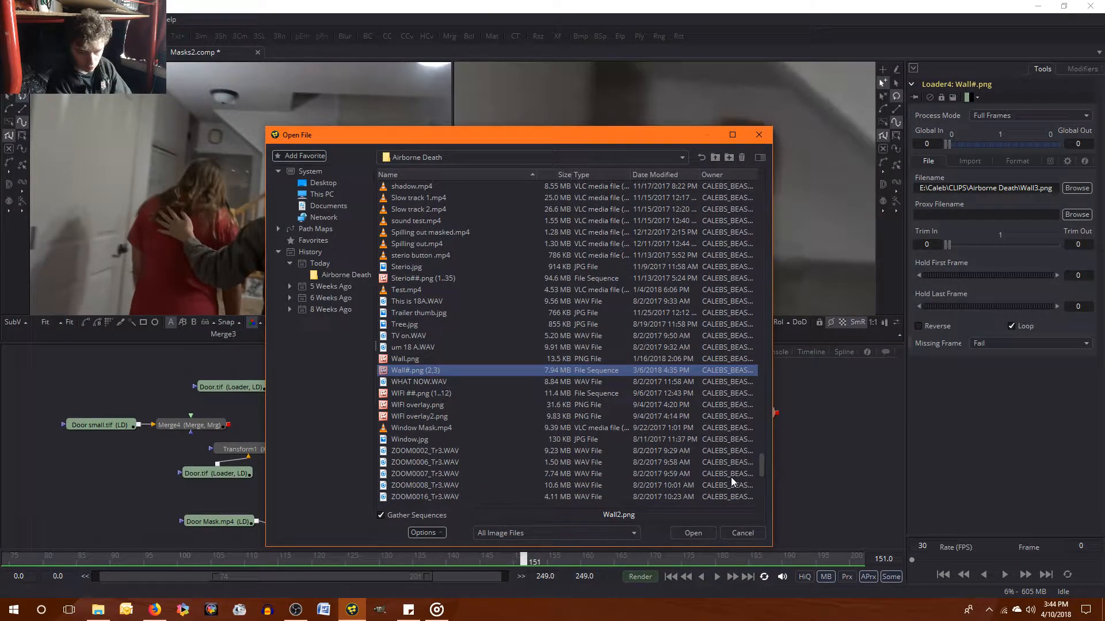
# Look through the image files following Wall.png for a separate Wall3.png entry
pyautogui.press('Down')
pyautogui.press('Down')
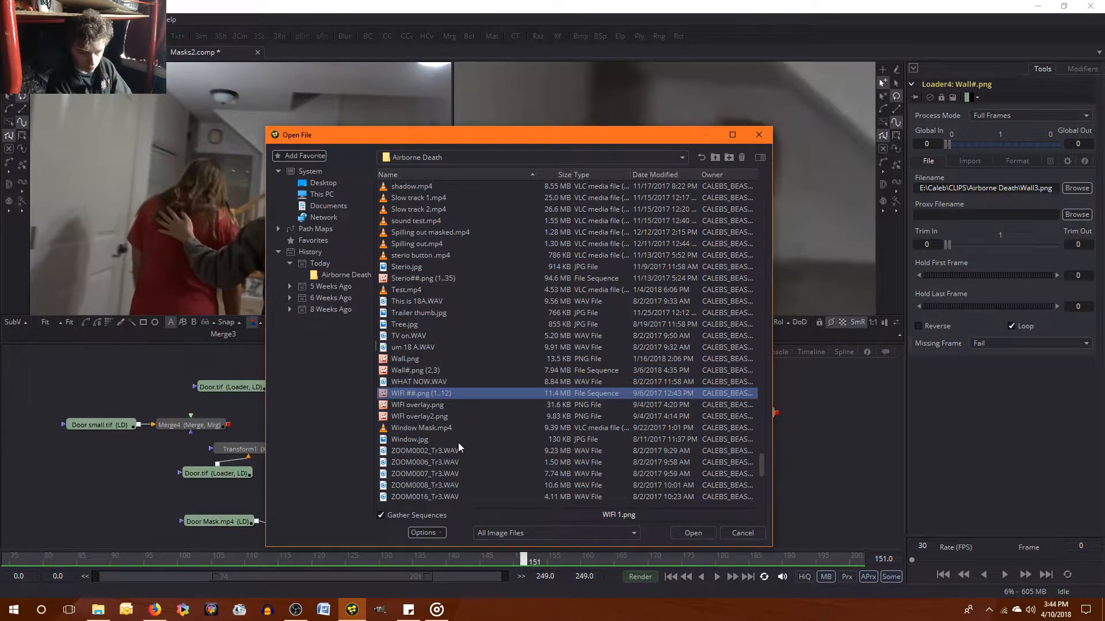
pyautogui.press('Down')
pyautogui.press('Down')
pyautogui.press('Down')
pyautogui.press('Down')
pyautogui.press('w')
pyautogui.press('w')
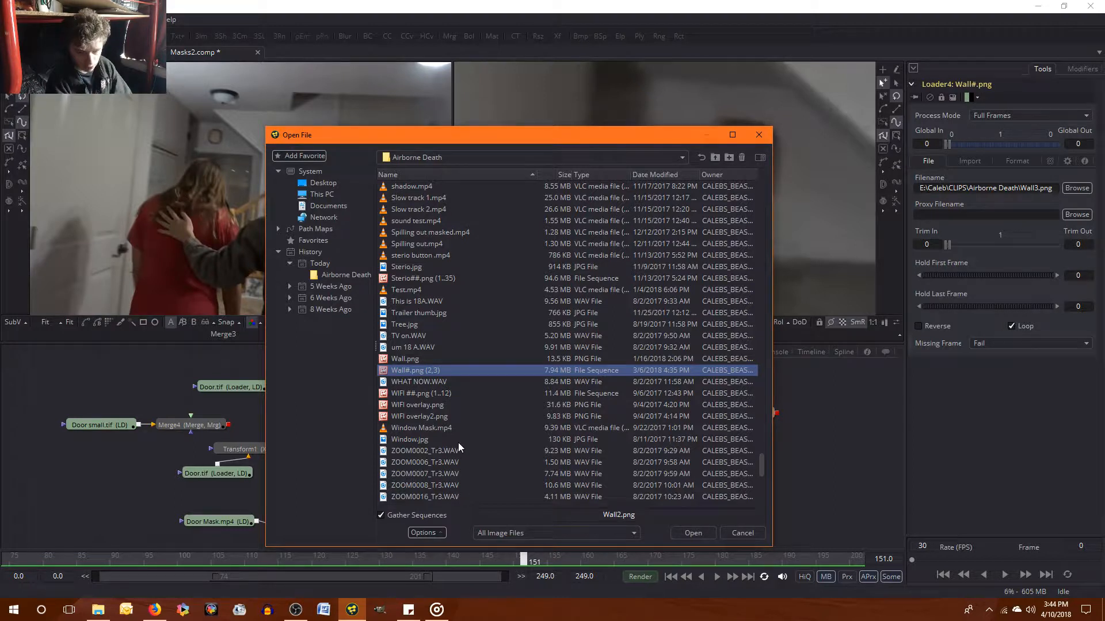
pyautogui.click(407, 362)
pyautogui.press('Down')
pyautogui.press('Down')
pyautogui.press('Down')
pyautogui.press('Down')
pyautogui.press('Down')
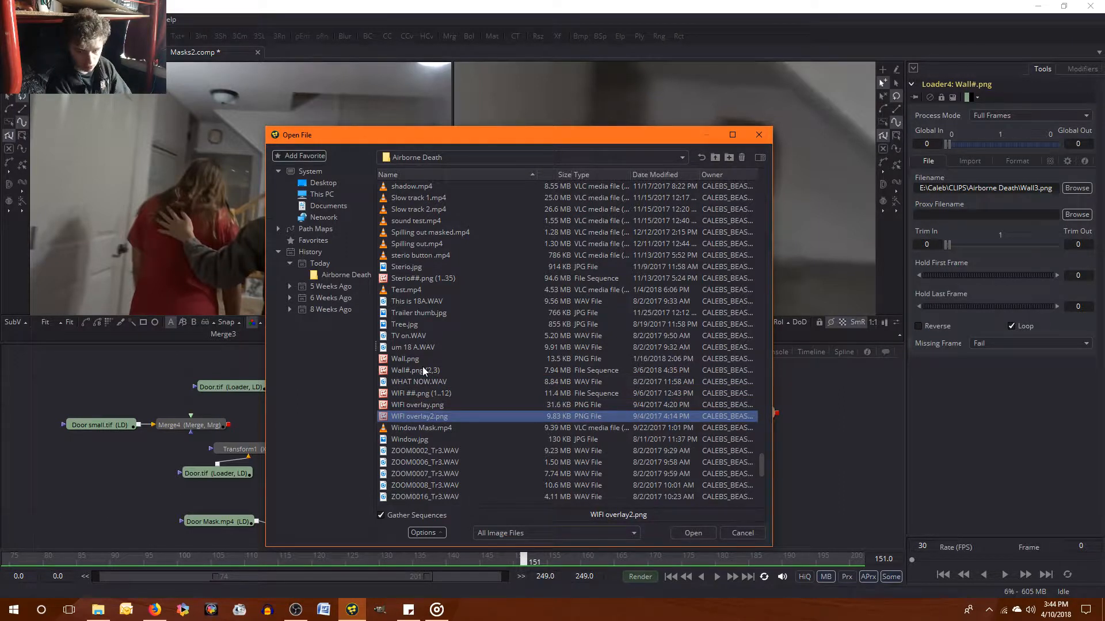
pyautogui.press('Down')
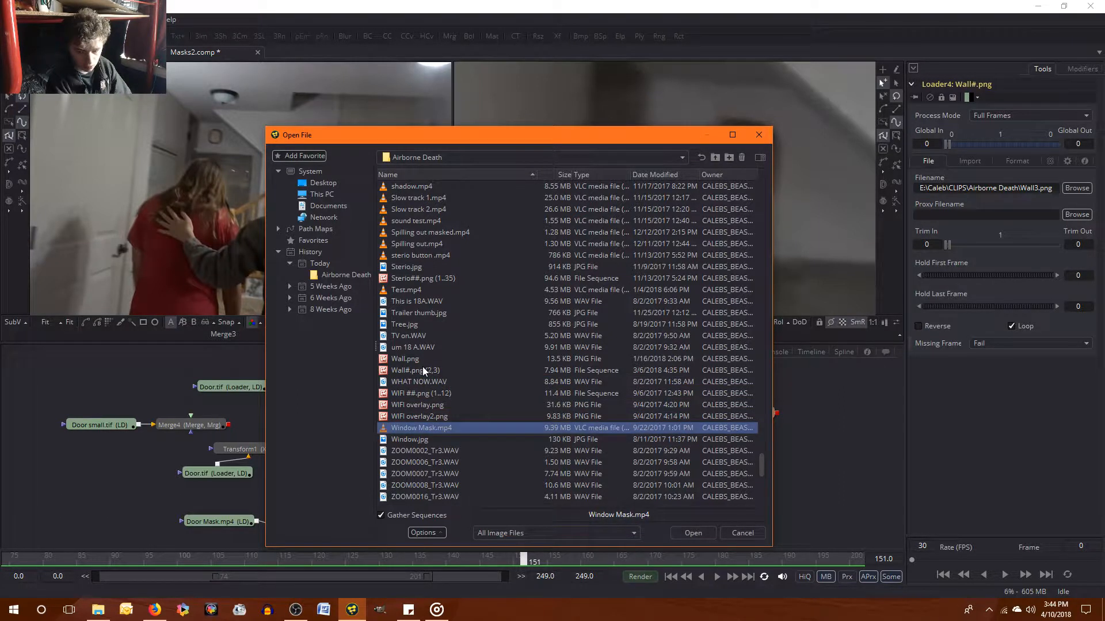
pyautogui.click(517, 363)
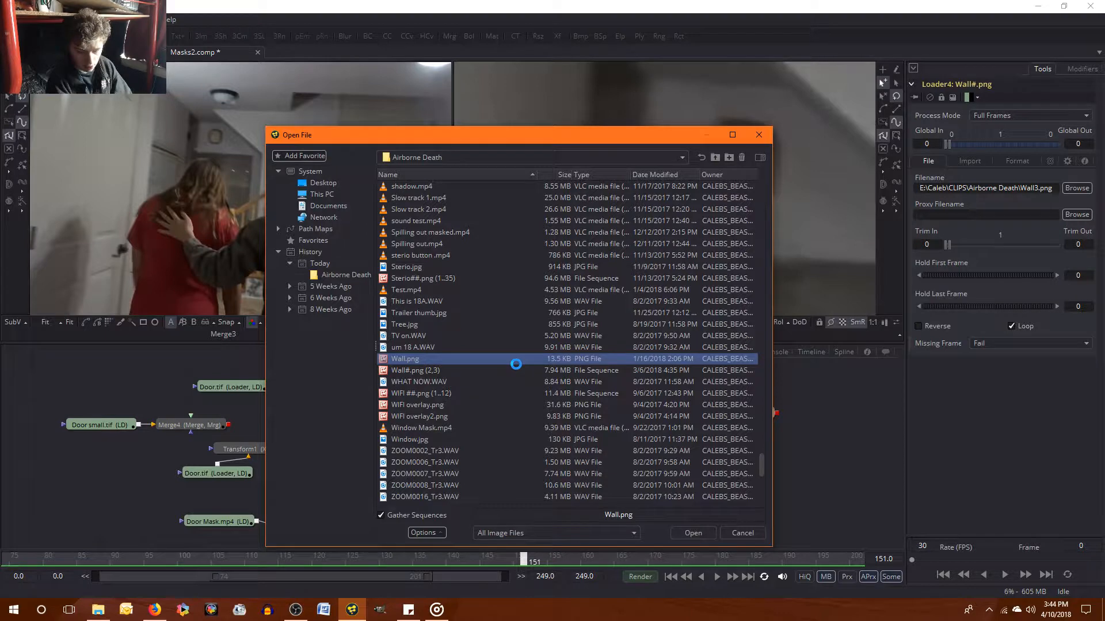
pyautogui.rightClick(516, 364)
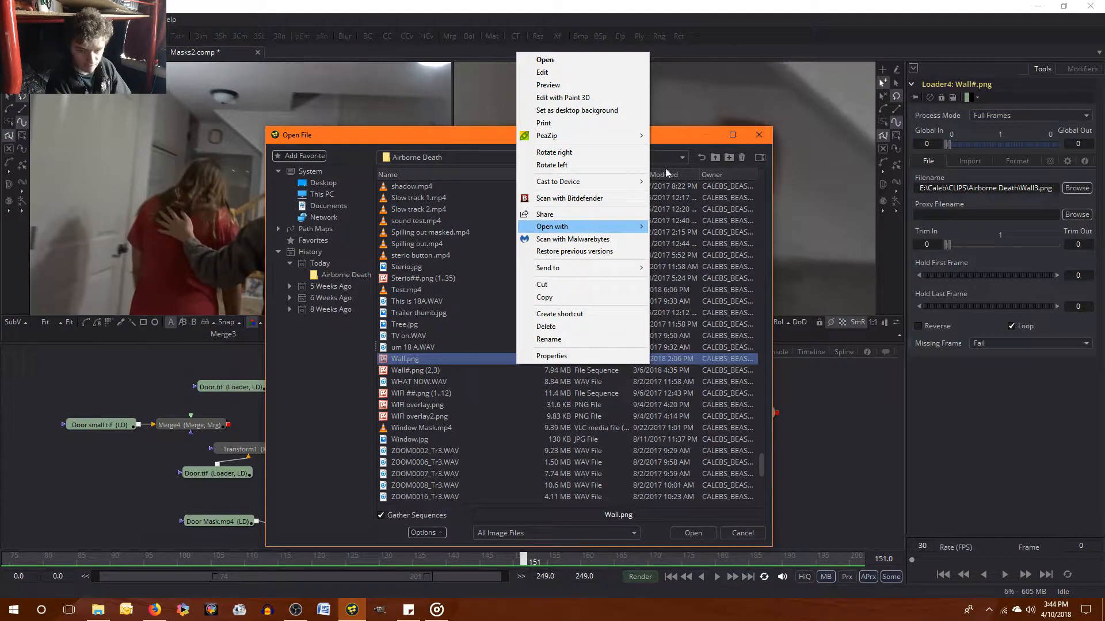
pyautogui.click(684, 130)
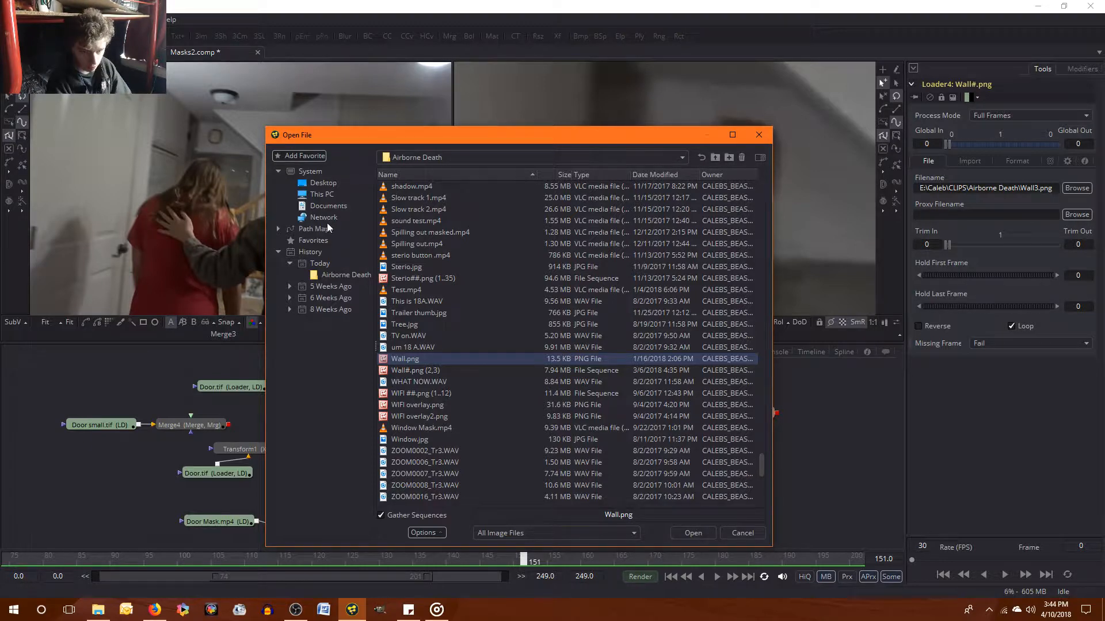
# Browse Documents and This PC, and reopen the Airborne Death folder inside CLIPS on the Main (E:) drive
pyautogui.click(329, 205)
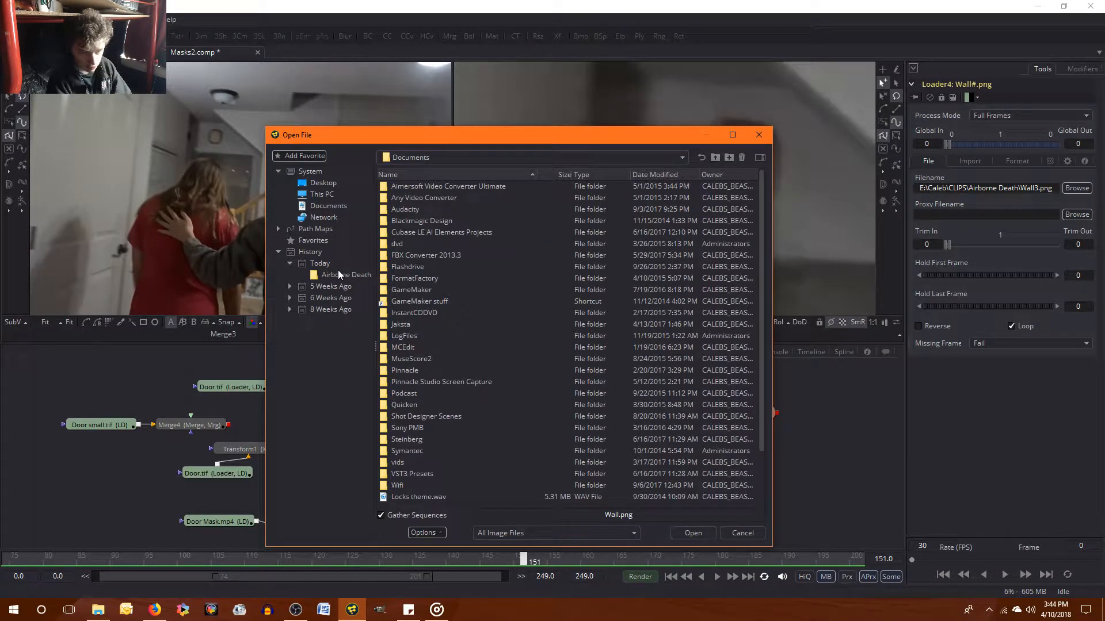
pyautogui.click(320, 195)
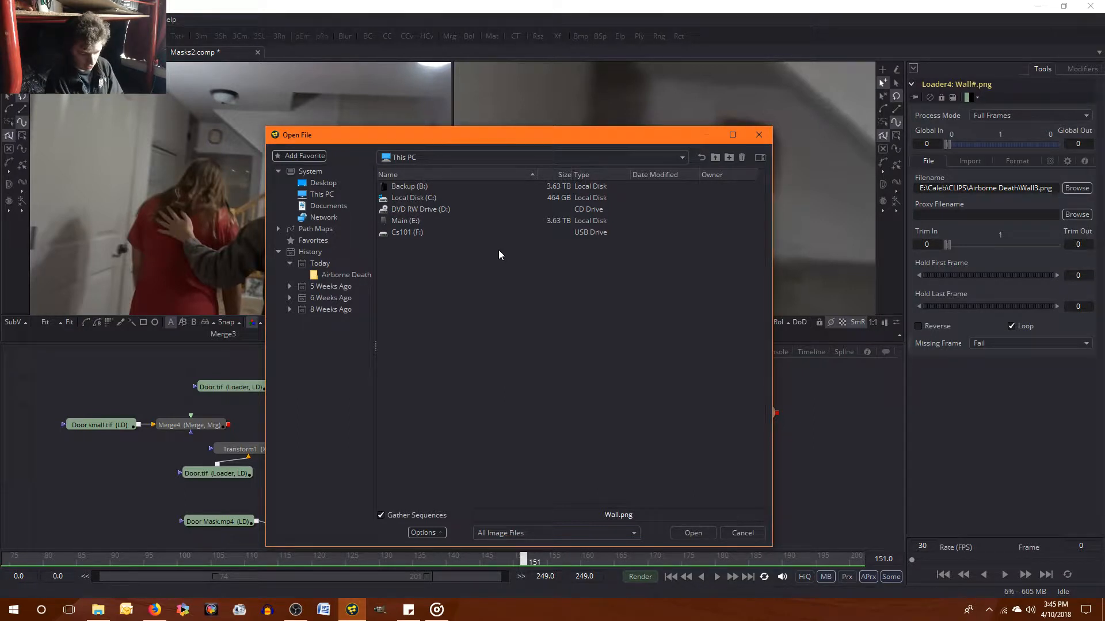
pyautogui.click(419, 222)
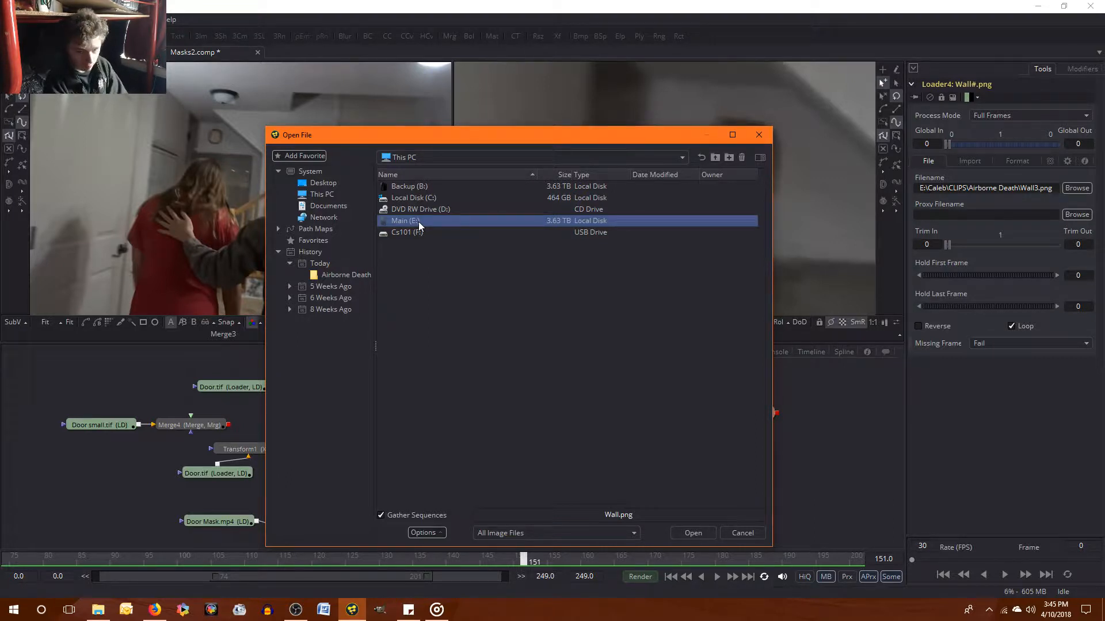
pyautogui.click(419, 222)
pyautogui.click(433, 272)
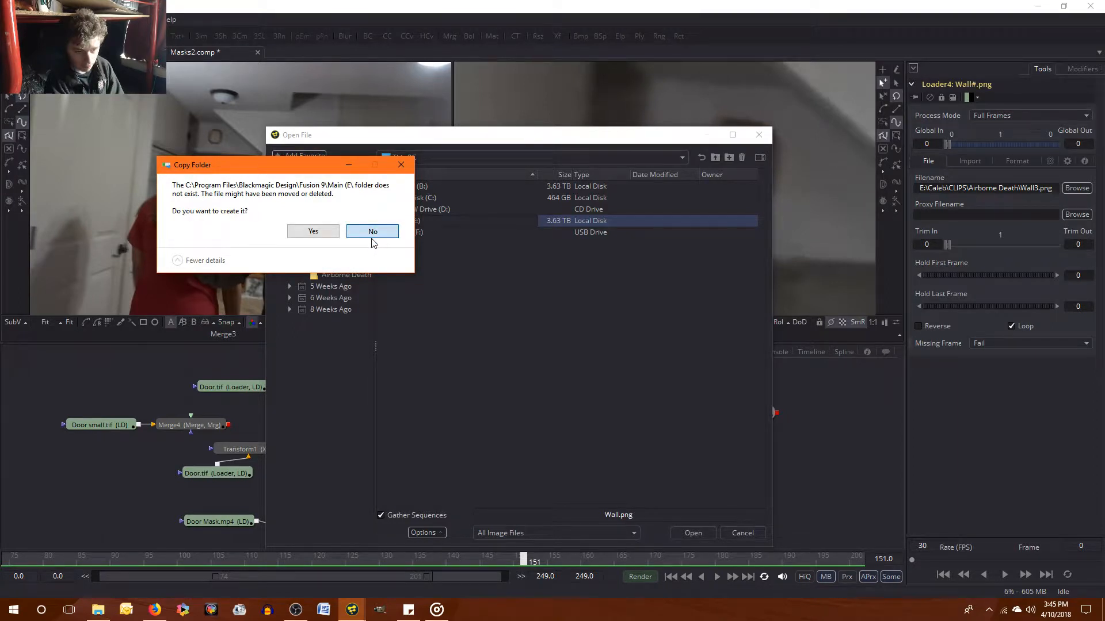
pyautogui.click(372, 237)
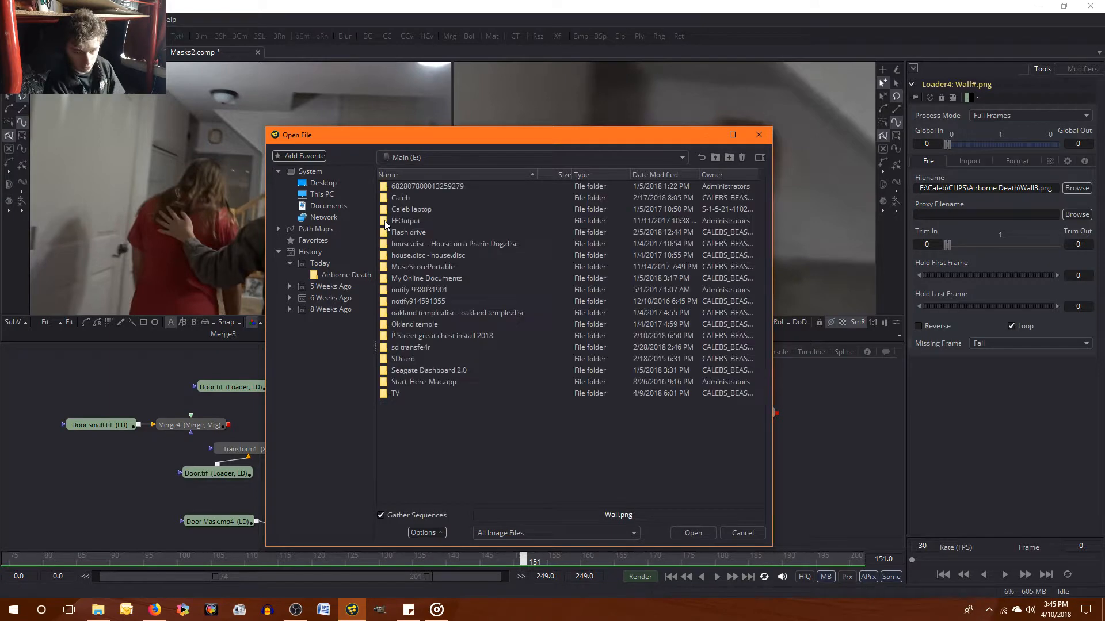
pyautogui.click(395, 198)
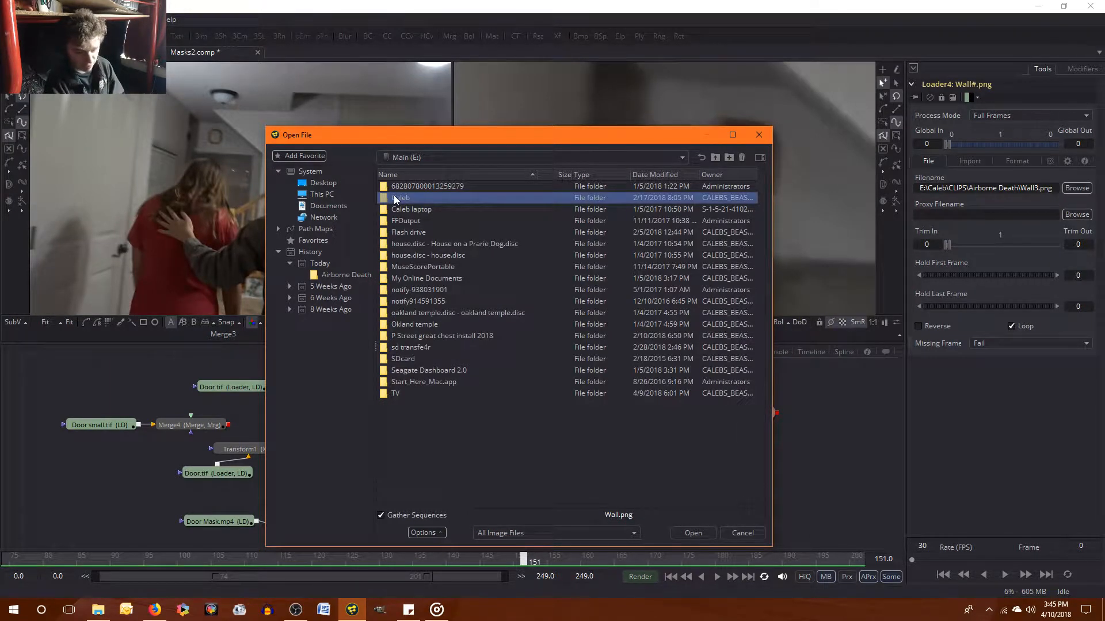
pyautogui.doubleClick(395, 198)
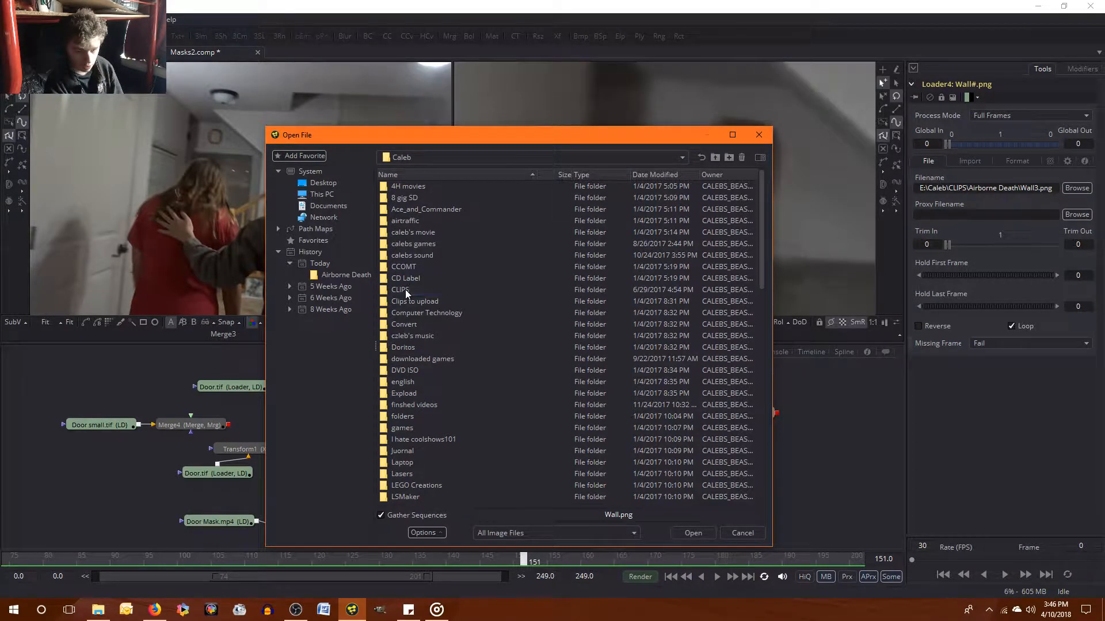
pyautogui.doubleClick(405, 289)
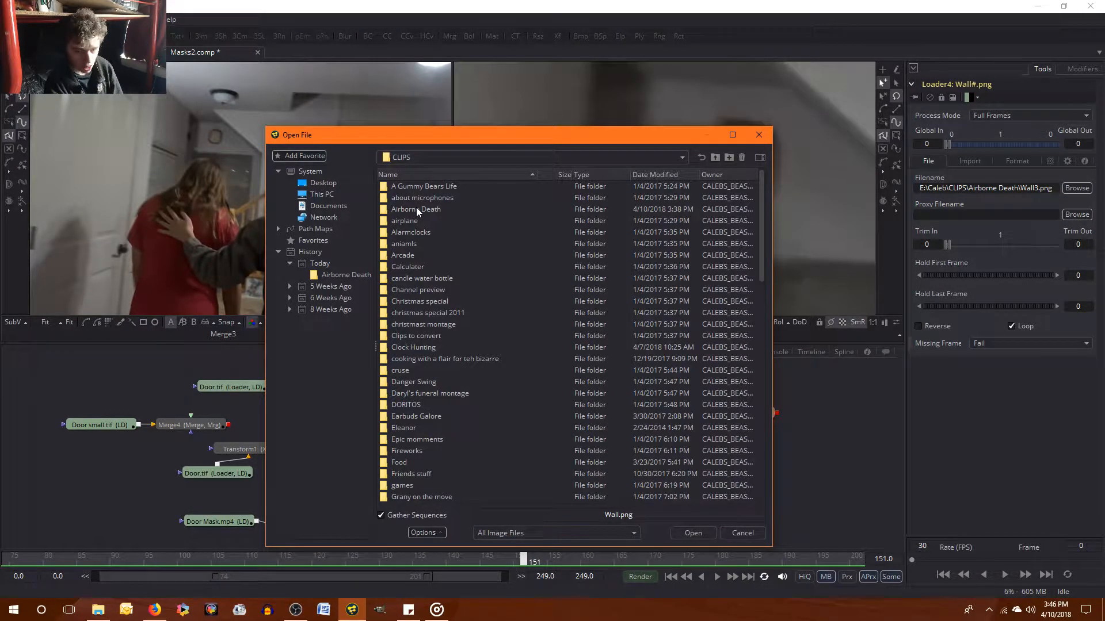
pyautogui.doubleClick(416, 209)
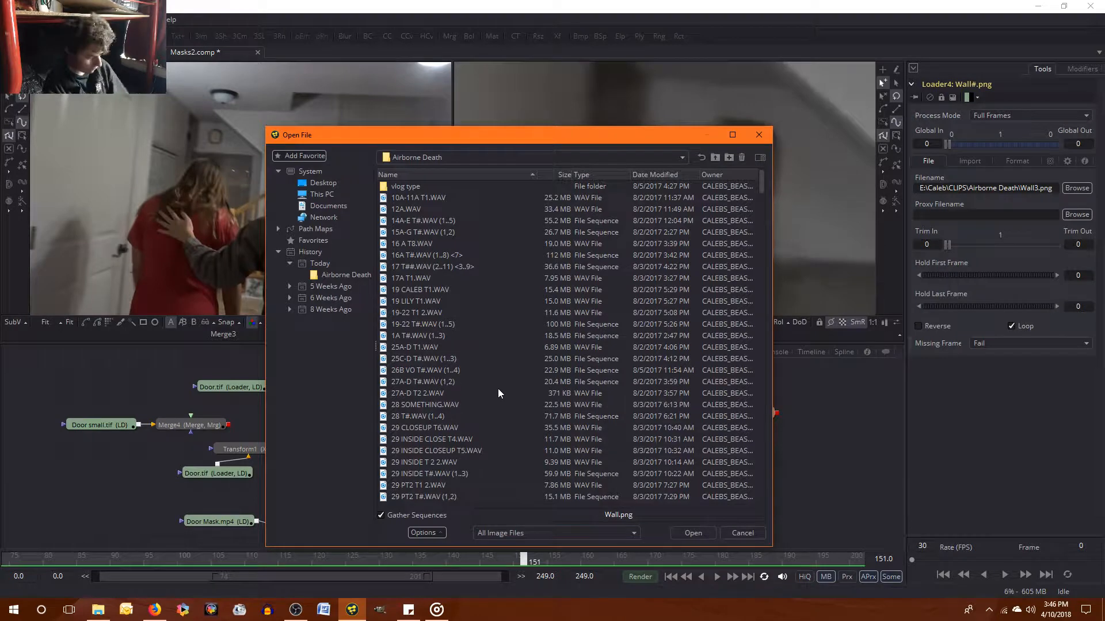
# Select the Wall#.png (2,3) file sequence in the reopened Airborne Death folder
pyautogui.click(498, 391)
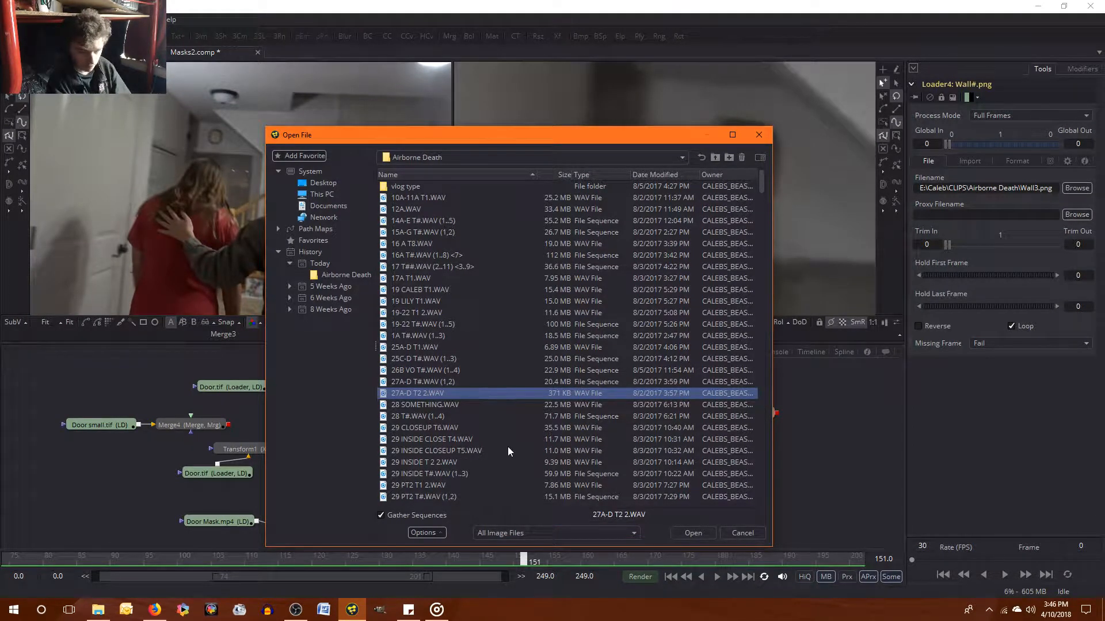
pyautogui.press('End')
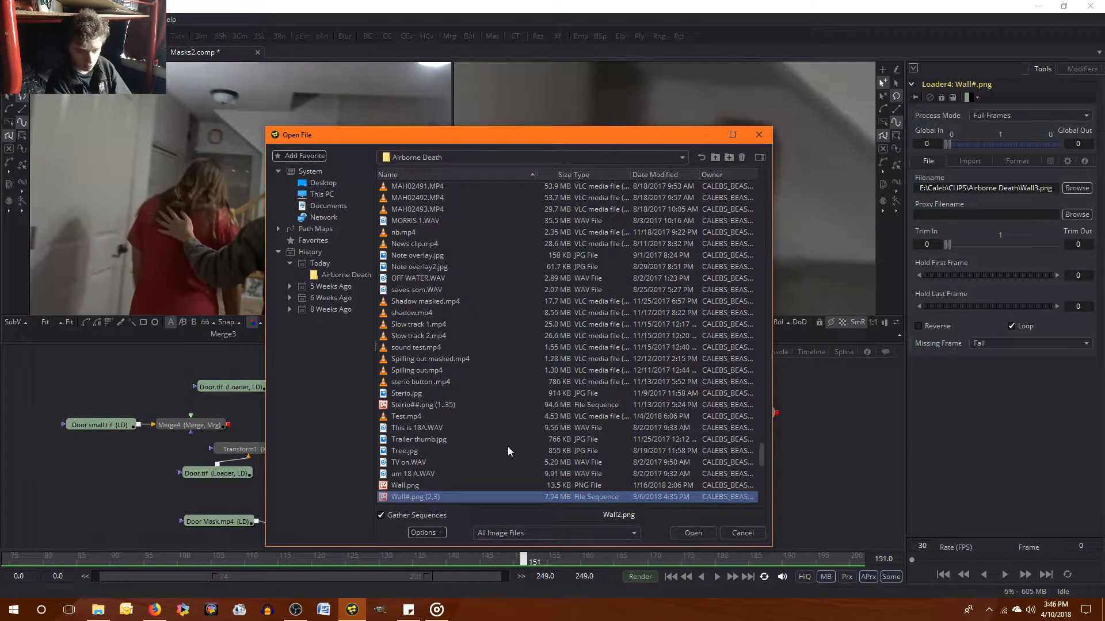
pyautogui.scroll(-2, 479, 468)
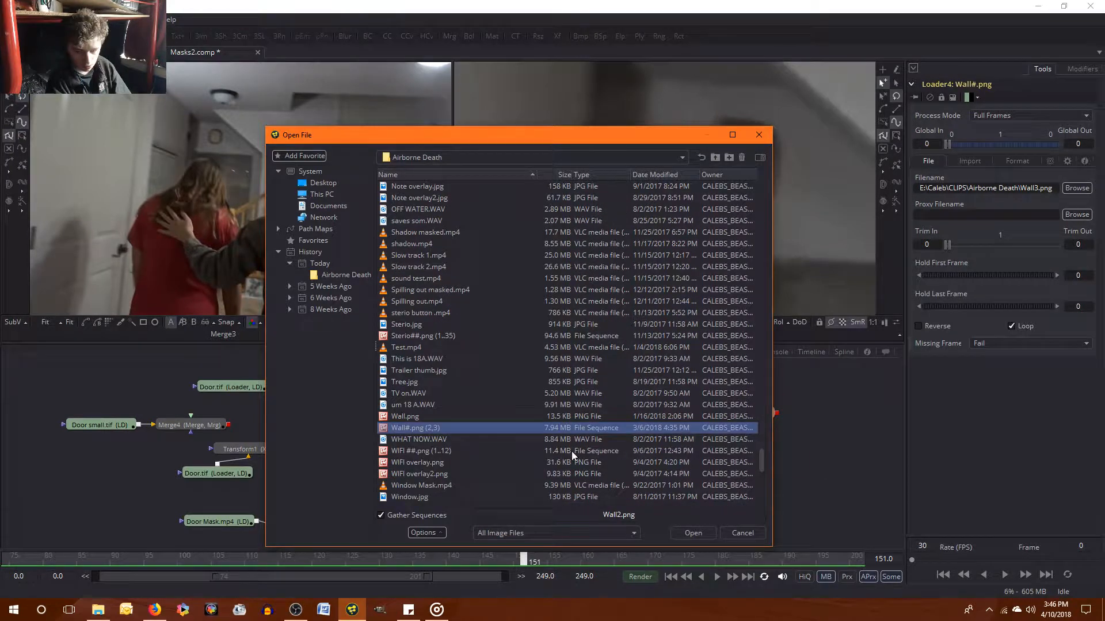
pyautogui.click(432, 440)
pyautogui.click(436, 429)
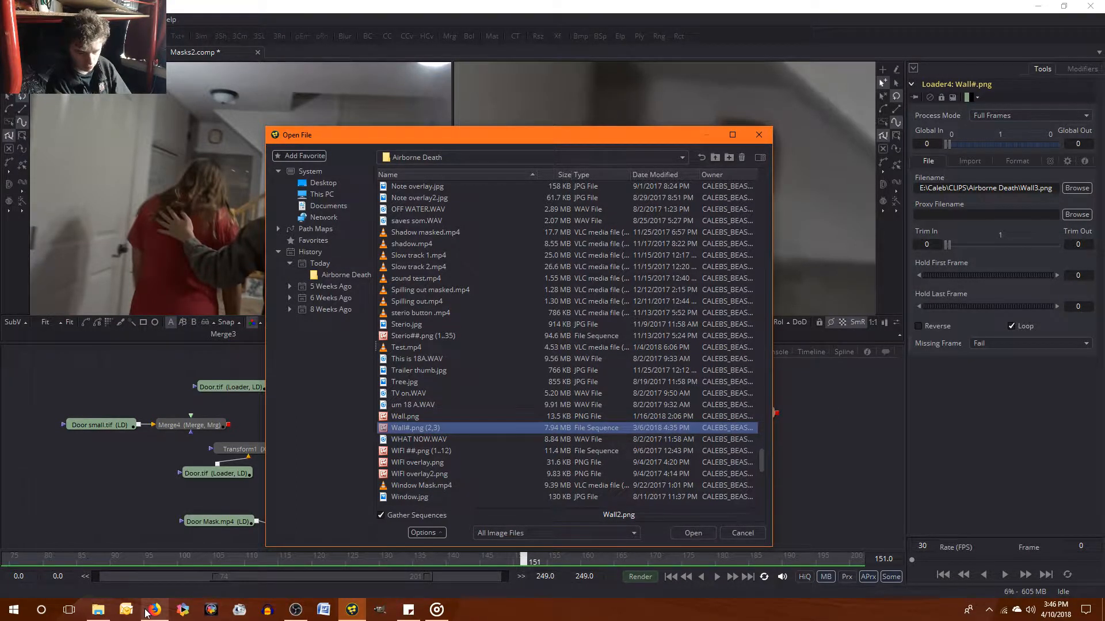
# Switch to File Explorer, locate Wall3.png in the Airborne Death folder and open the neighbouring Wall3.xcf in GIMP
pyautogui.moveTo(146, 612)
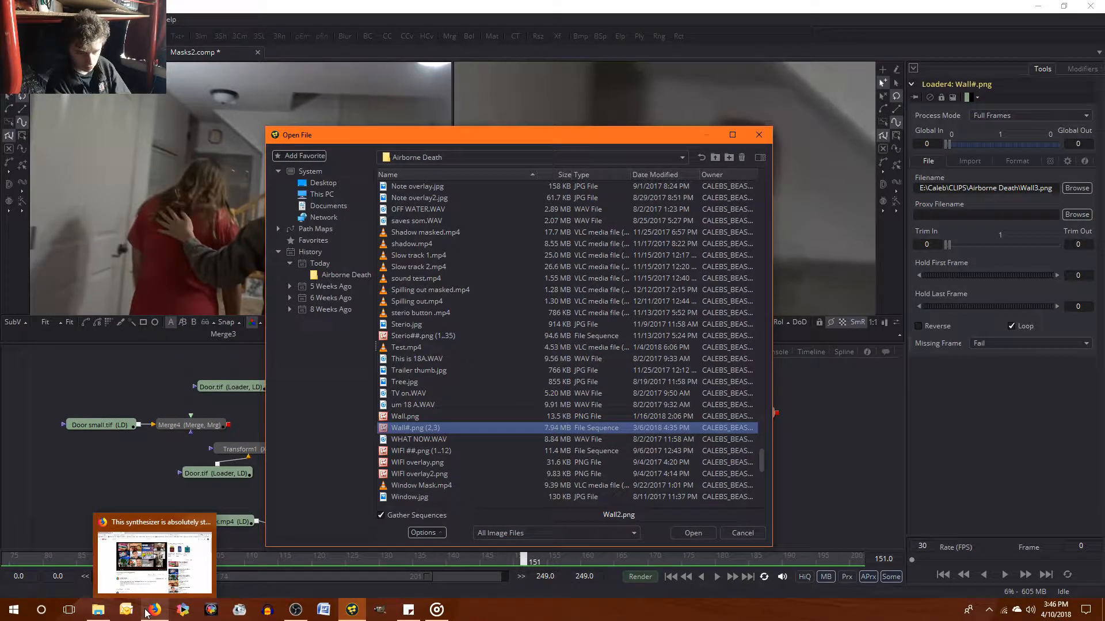
pyautogui.click(98, 610)
pyautogui.click(374, 386)
pyautogui.press('w')
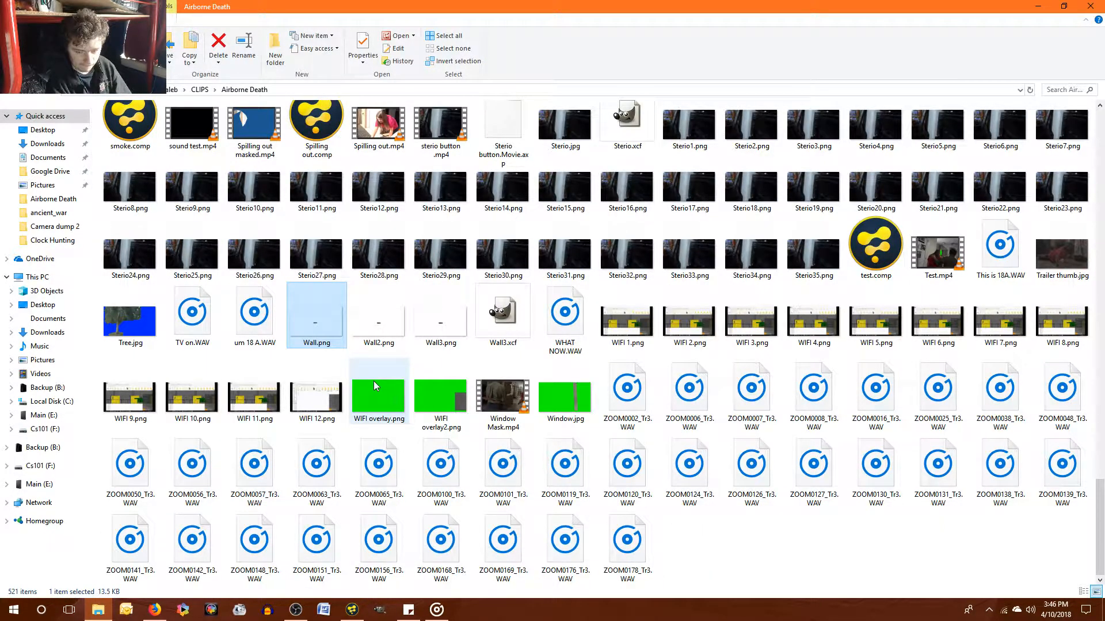
pyautogui.press('Right')
pyautogui.press('Right')
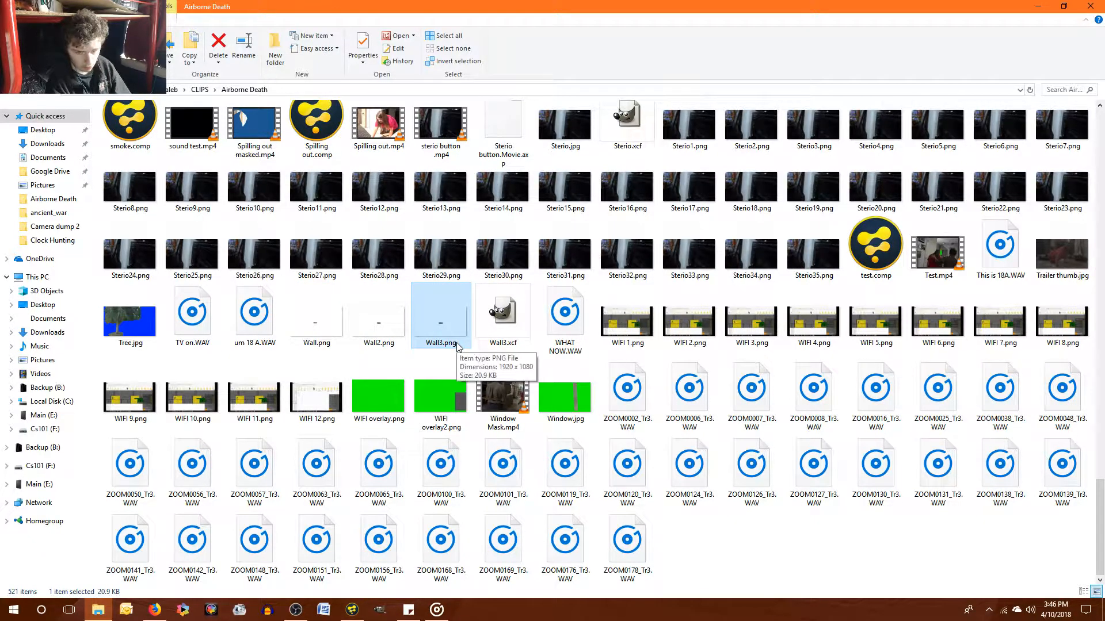
pyautogui.doubleClick(516, 339)
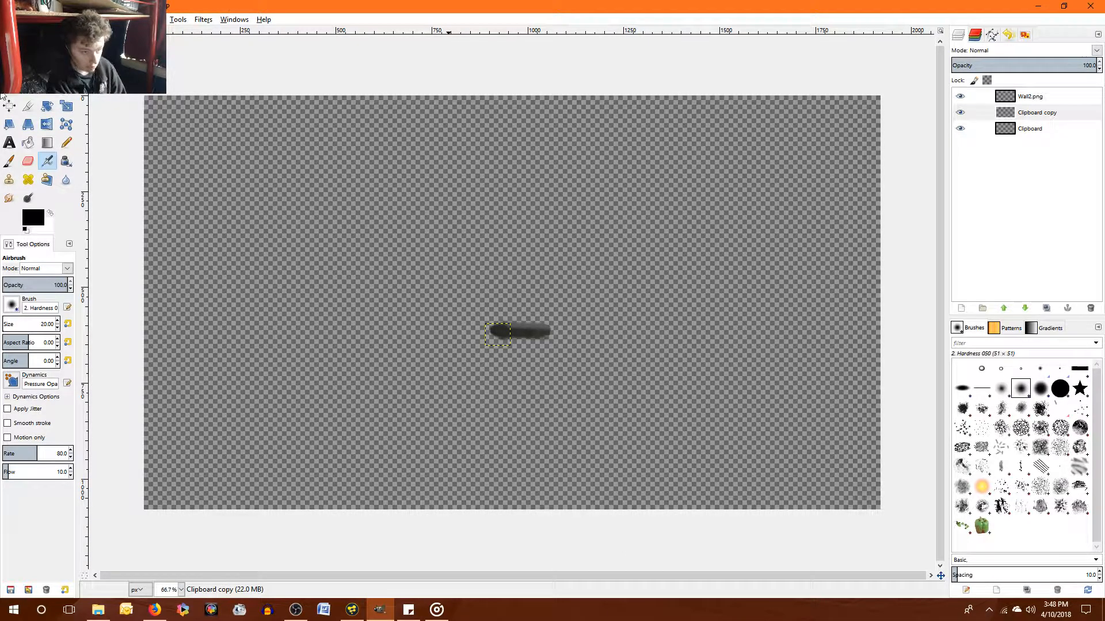
# Export the image as Wall3.tif into the Airborne Death folder, with TIFF compression set to None
pyautogui.click(8, 20)
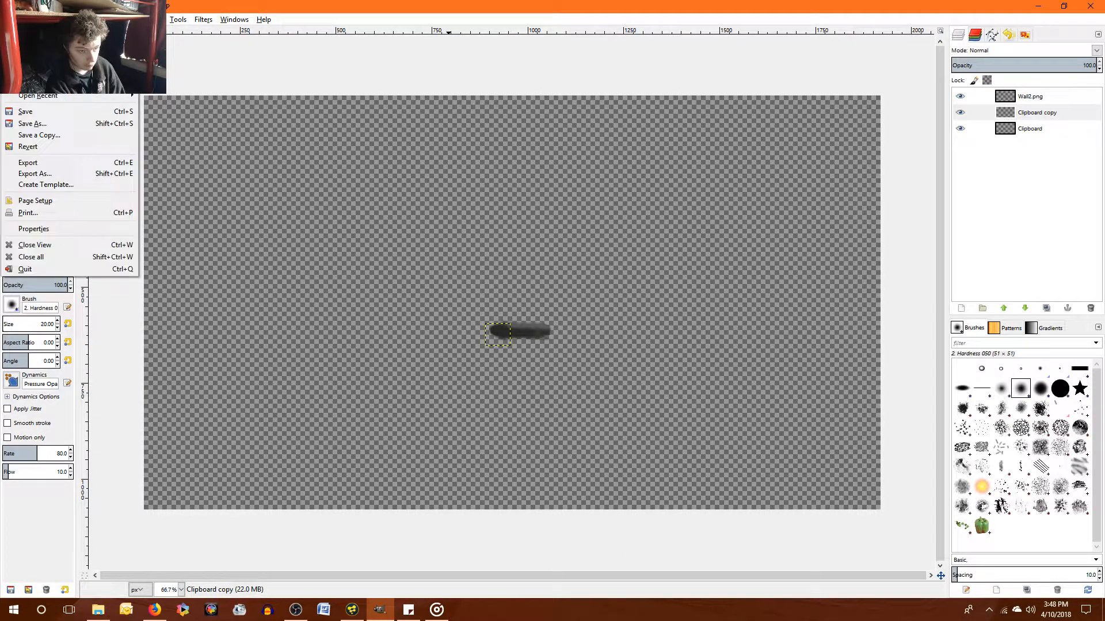
pyautogui.click(114, 173)
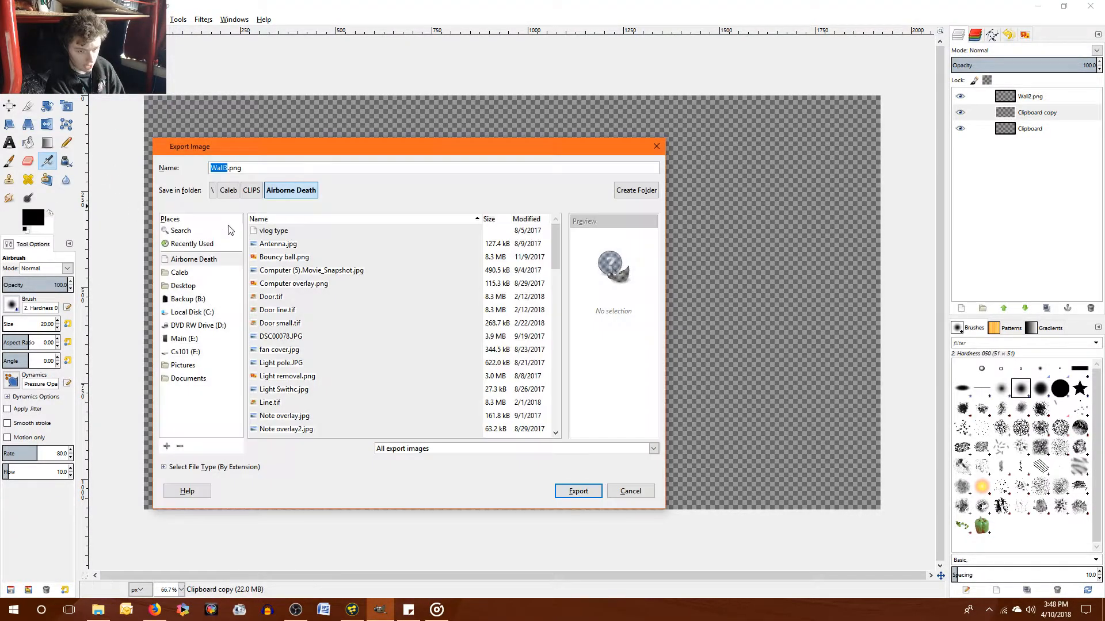
pyautogui.click(653, 449)
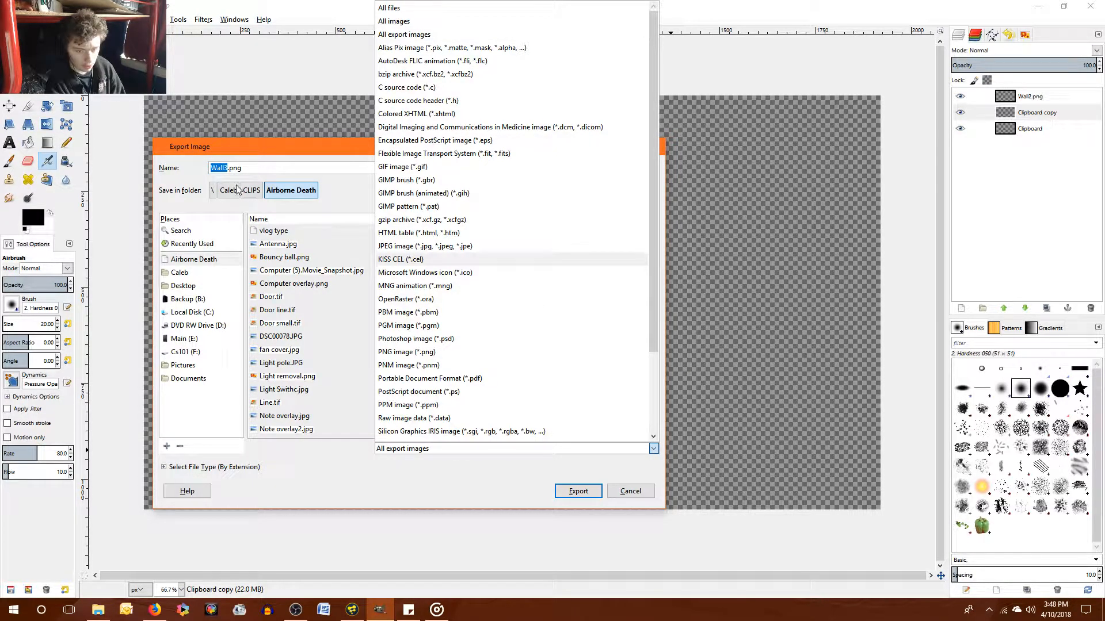
pyautogui.click(256, 171)
pyautogui.click(262, 167)
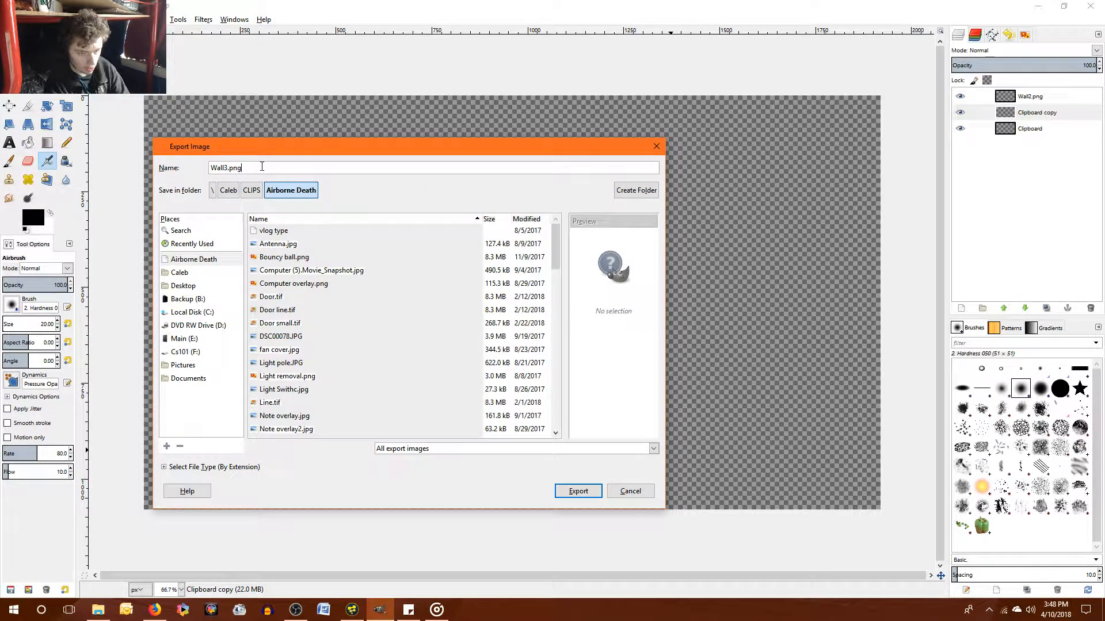
pyautogui.press('BackSpace')
pyautogui.press('BackSpace')
pyautogui.press('BackSpace')
pyautogui.write('ti')
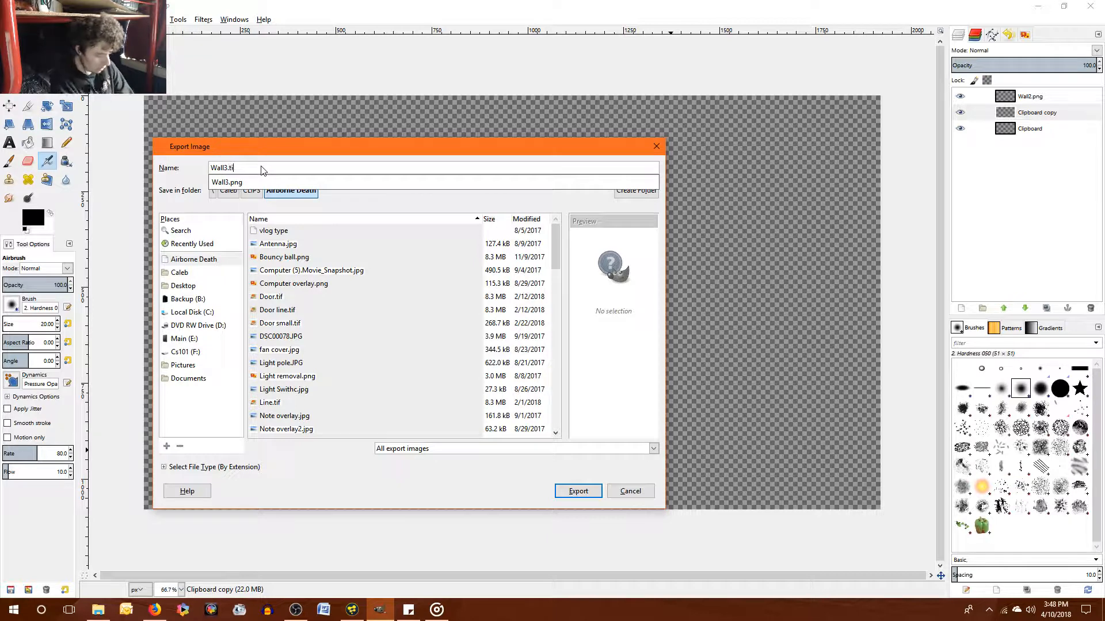
pyautogui.write('f')
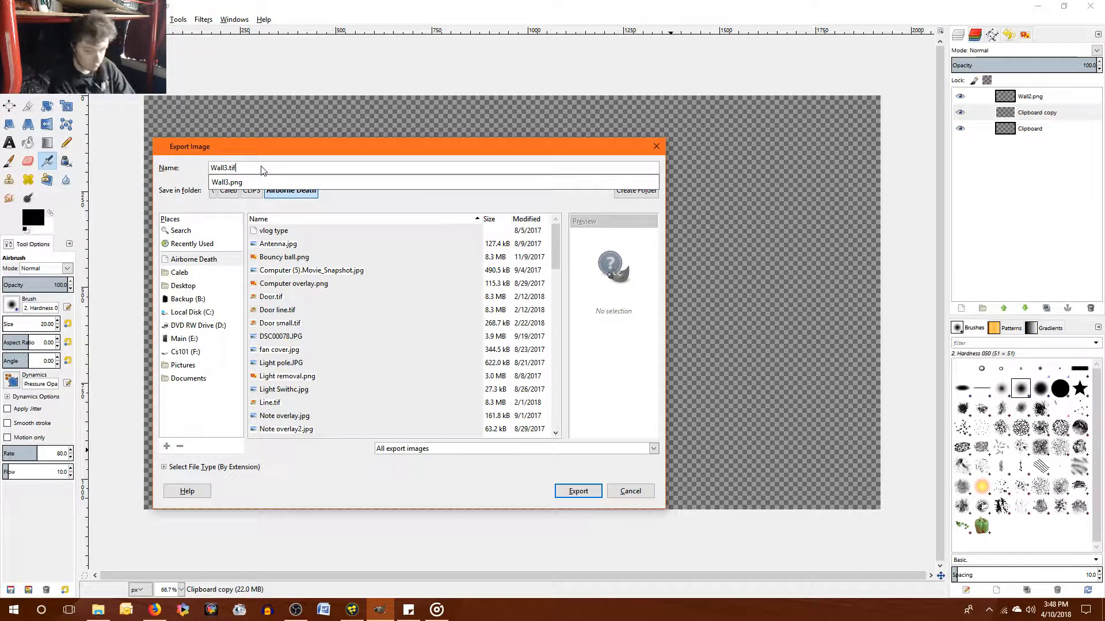
pyautogui.click(562, 492)
pyautogui.click(562, 492)
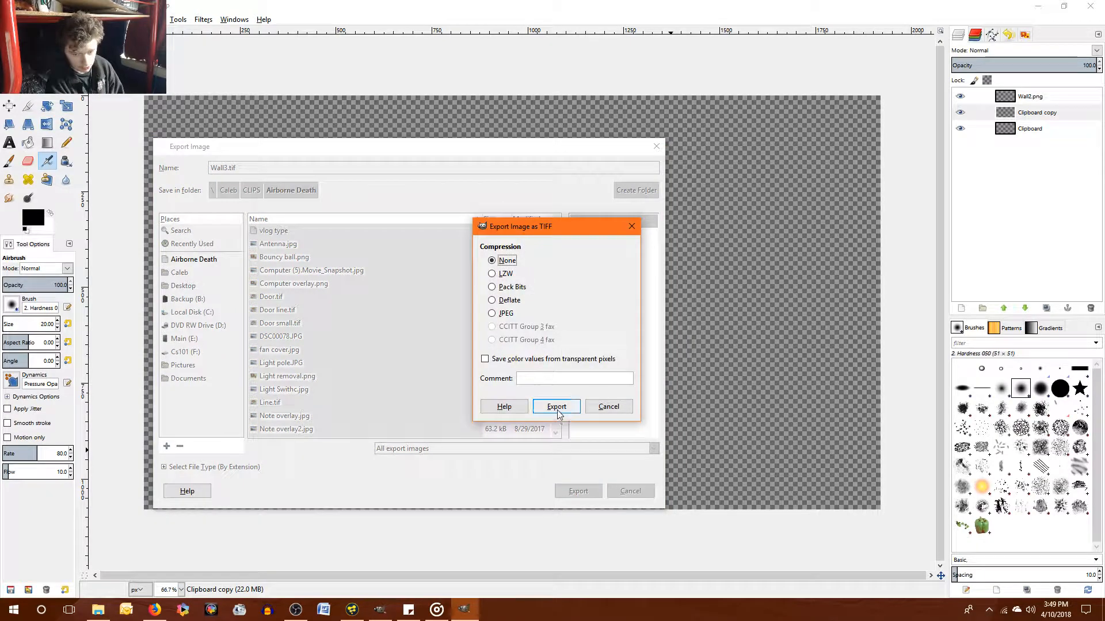
pyautogui.click(556, 409)
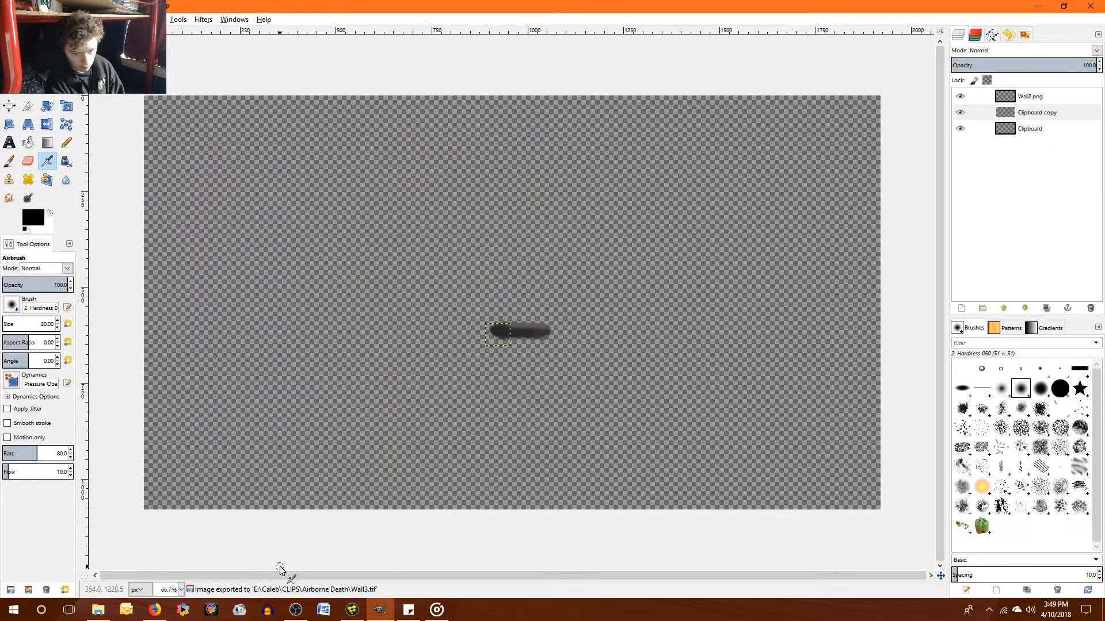
# Switch to Firefox, check the stream and chat on YouTube's live dashboard, and return to Fusion's file selection
pyautogui.moveTo(148, 618)
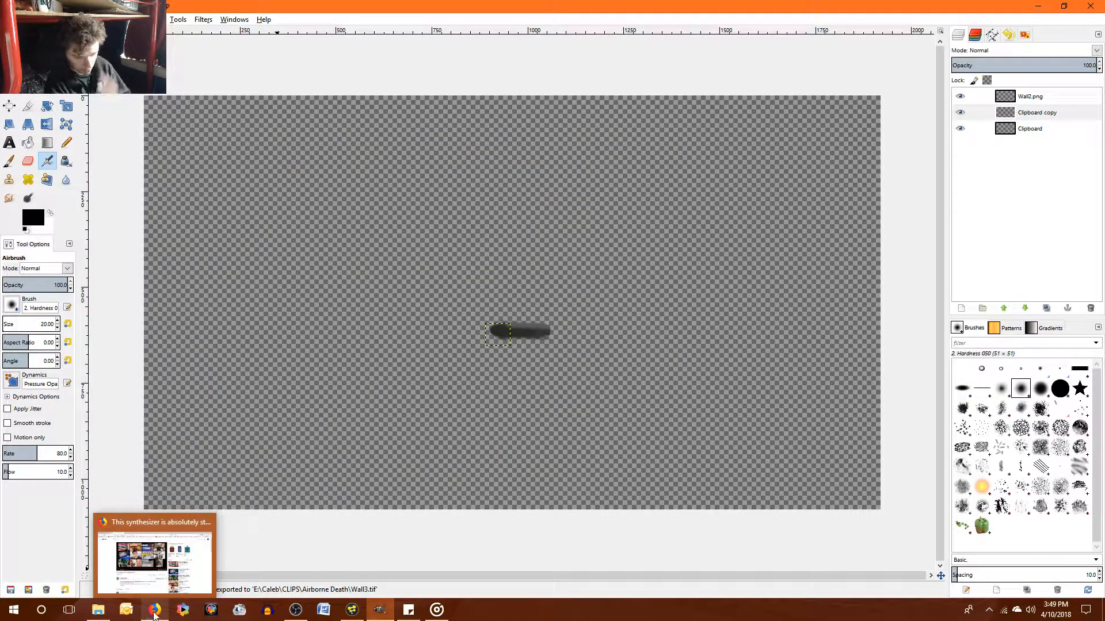
pyautogui.click(390, 619)
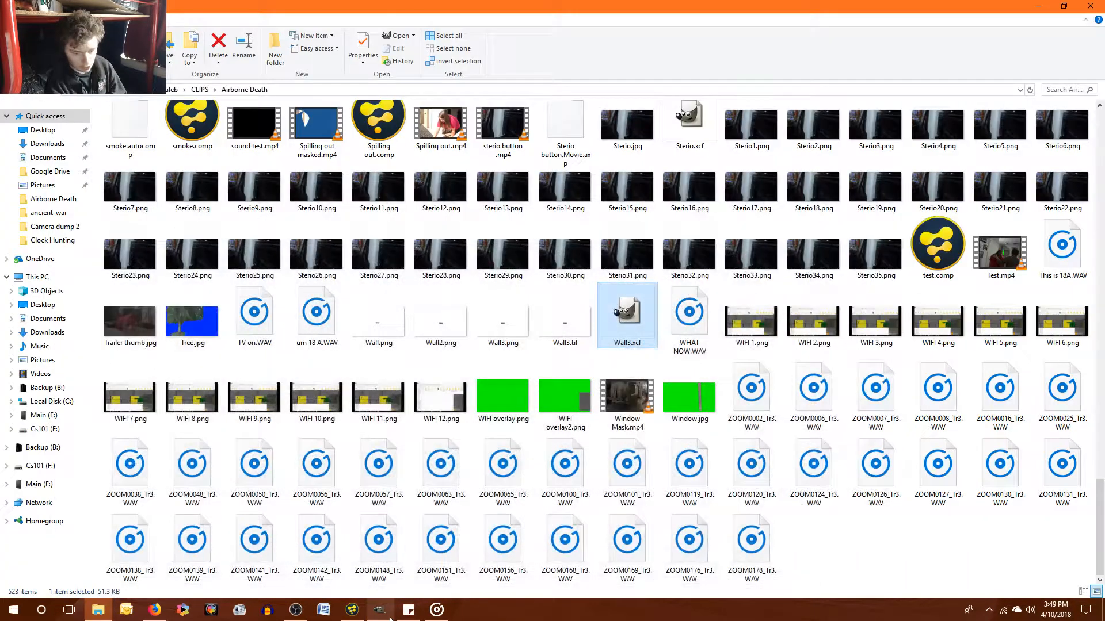
pyautogui.click(345, 617)
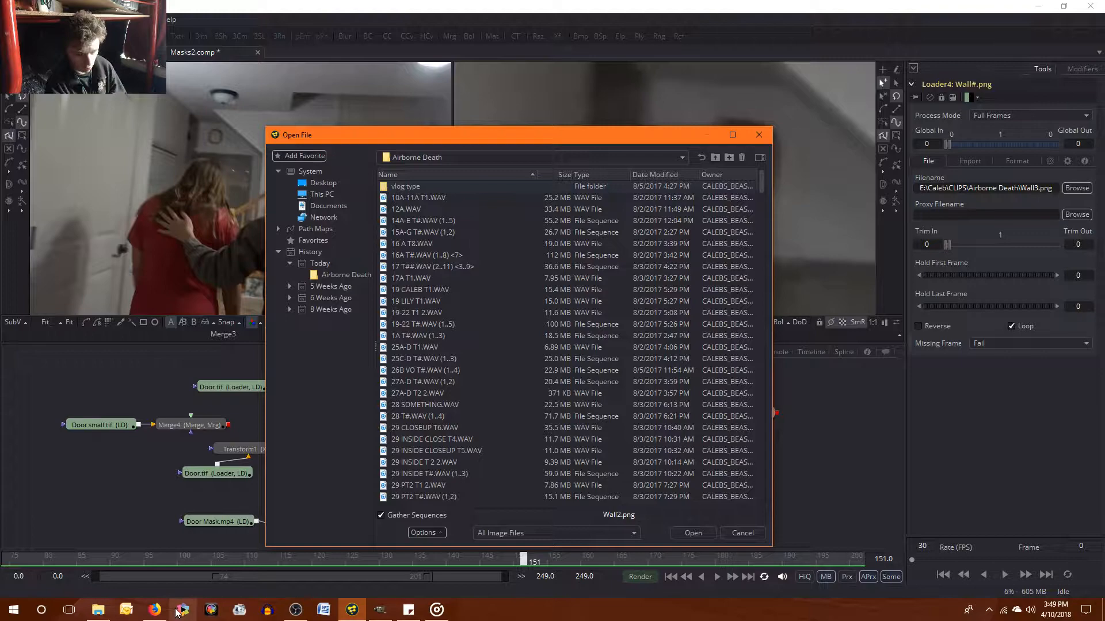
pyautogui.click(297, 613)
pyautogui.click(297, 614)
pyautogui.click(154, 610)
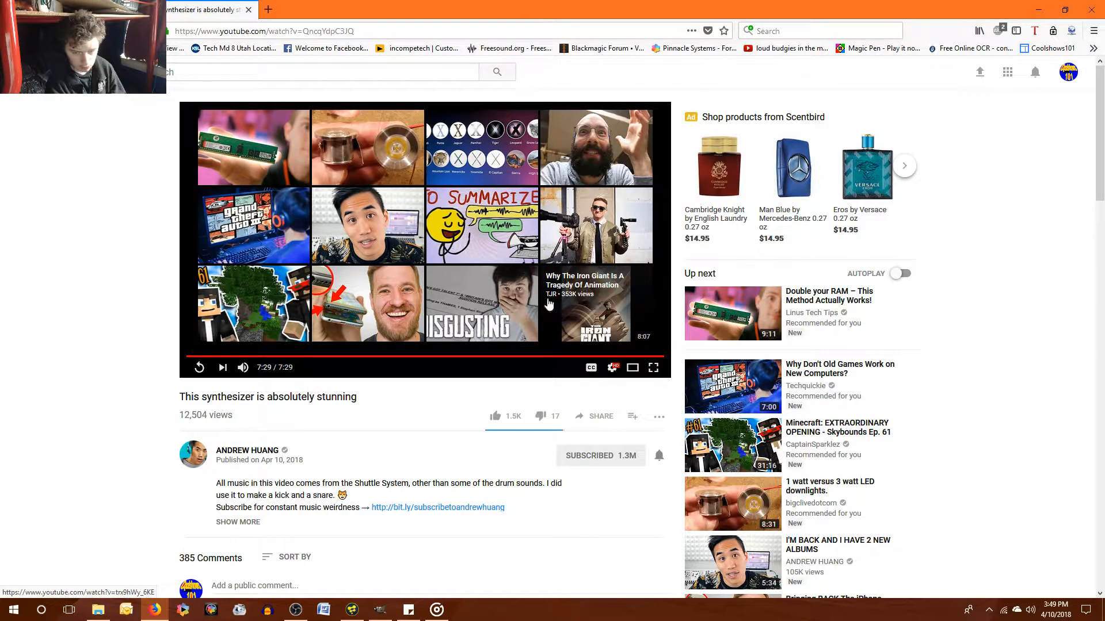
pyautogui.click(75, 9)
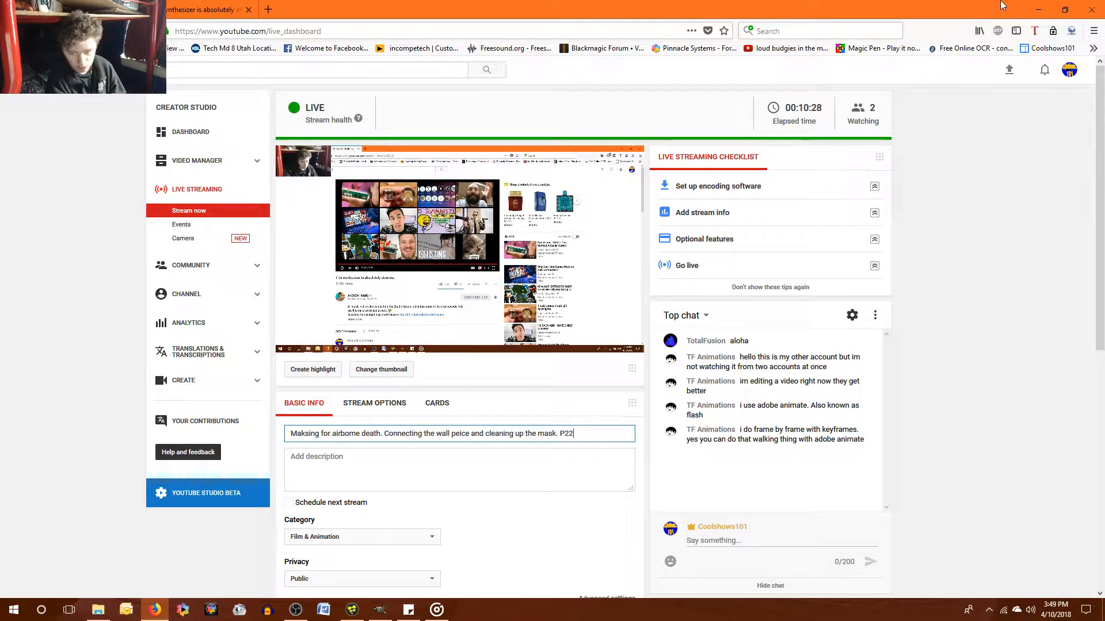
pyautogui.click(1040, 8)
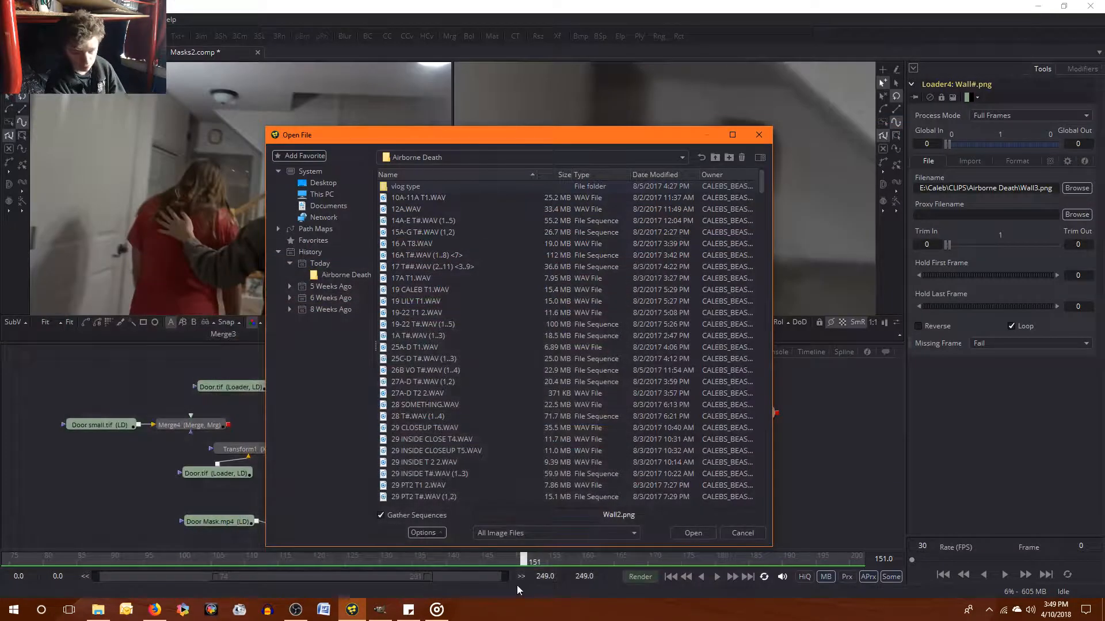
# Load Wall3.tif from the Airborne Death folder into the wall loader, keeping the existing trimming and extend settings
pyautogui.scroll(-3, 516, 441)
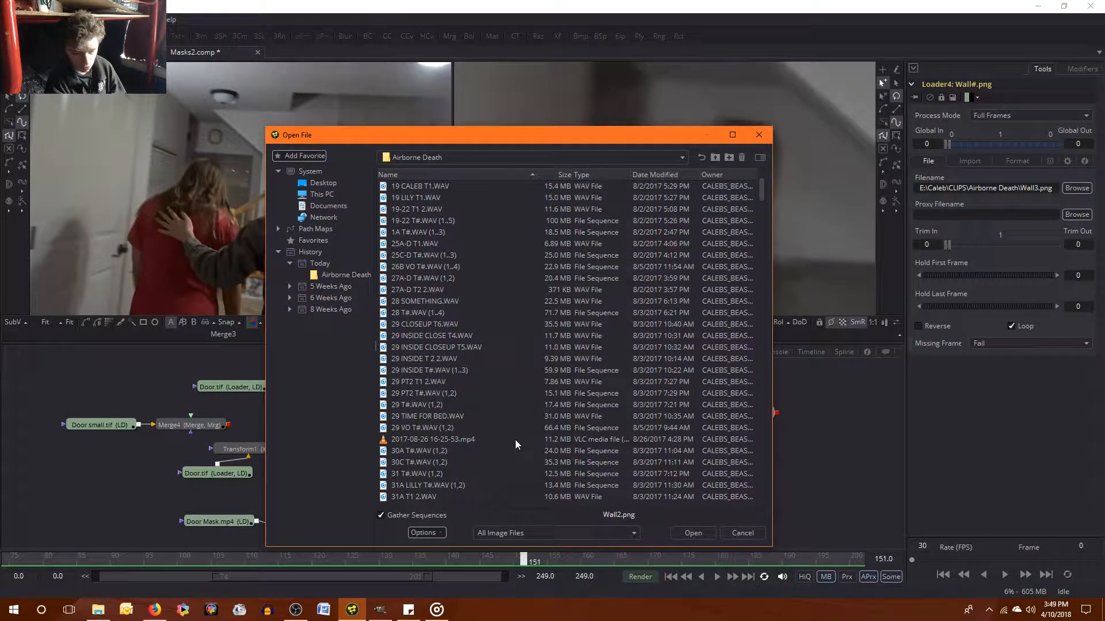
pyautogui.scroll(2, 515, 439)
pyautogui.click(464, 324)
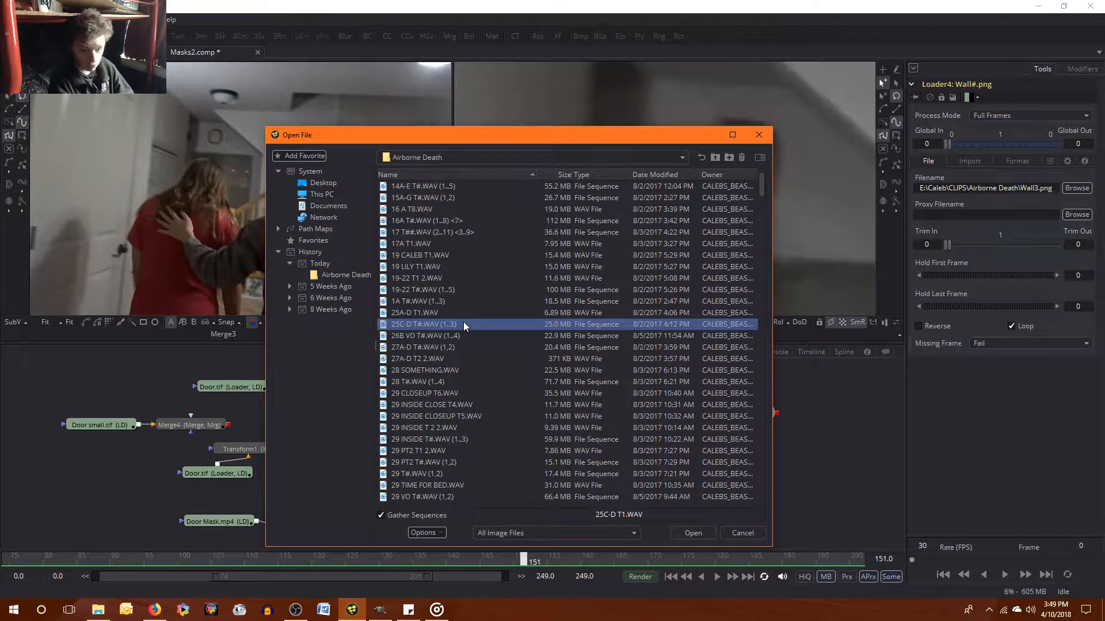
pyautogui.press('End')
pyautogui.click(459, 428)
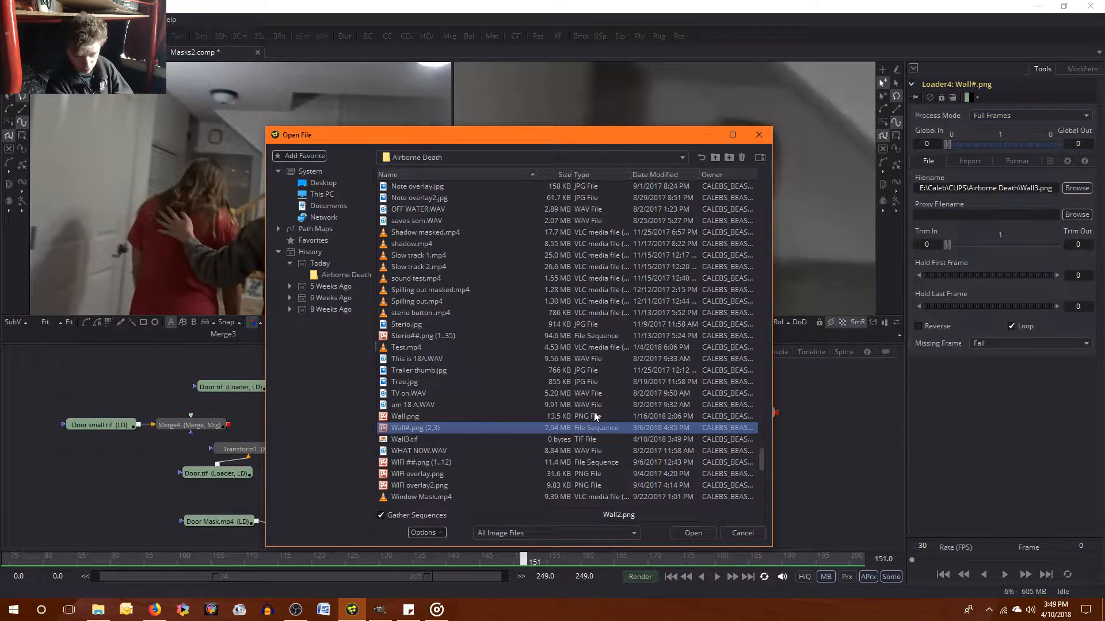
pyautogui.click(577, 441)
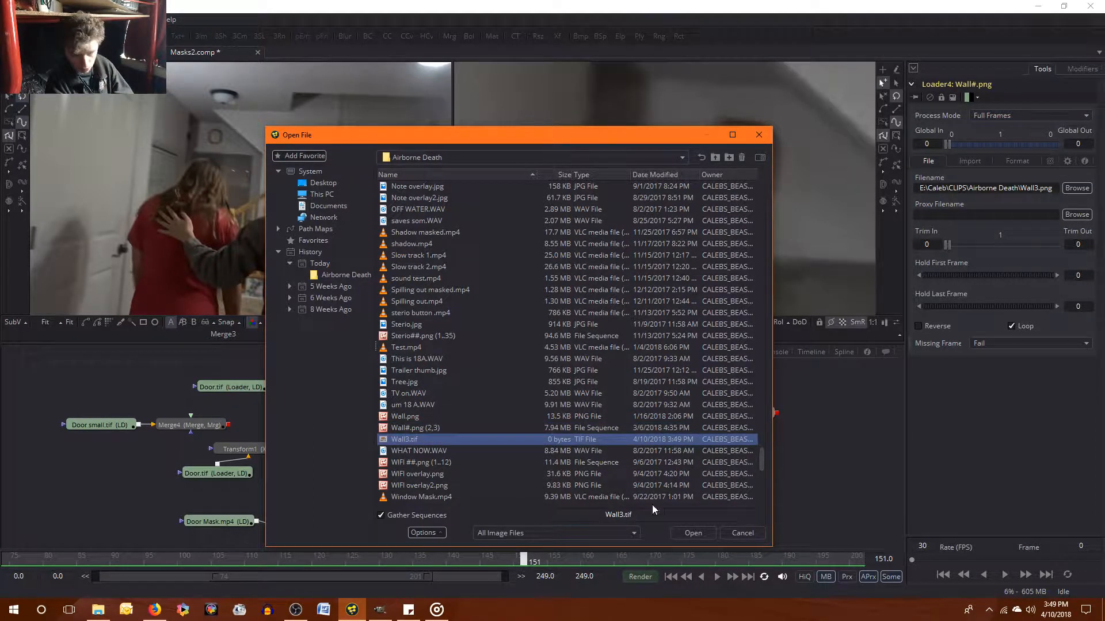
pyautogui.click(699, 531)
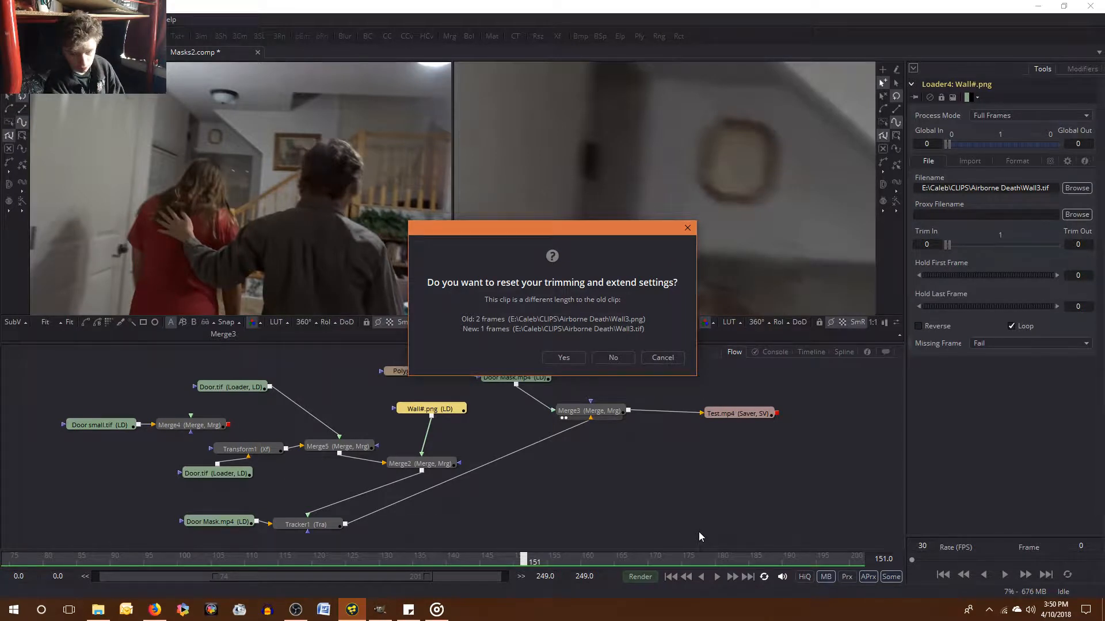
pyautogui.click(596, 358)
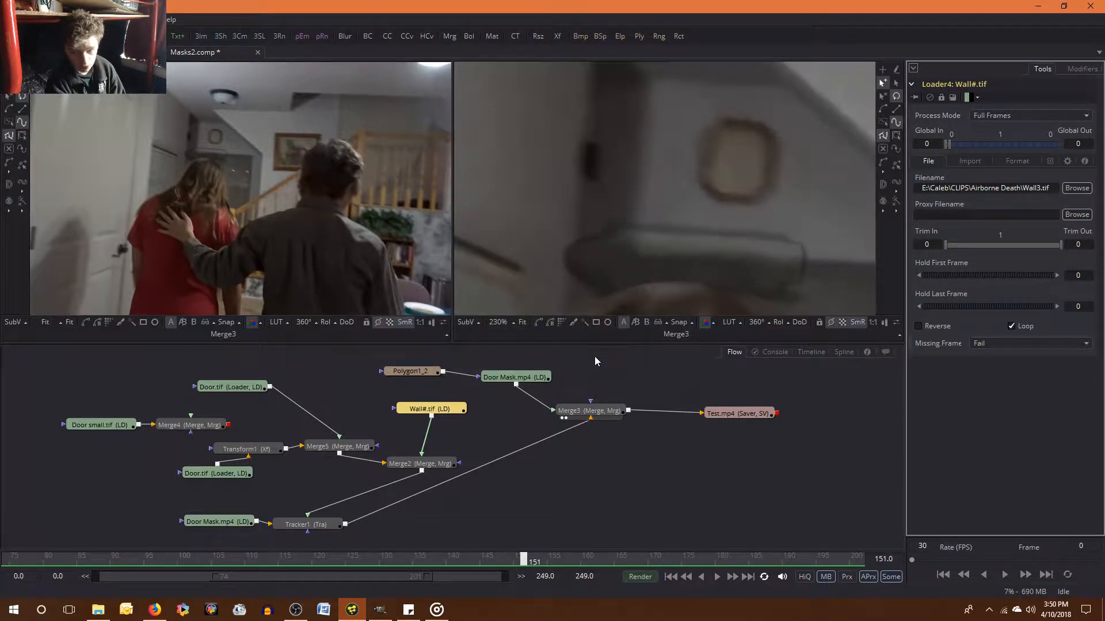
# Set Merge2's Subtractive/Additive value to 1.0, and save the composition
pyautogui.click(423, 464)
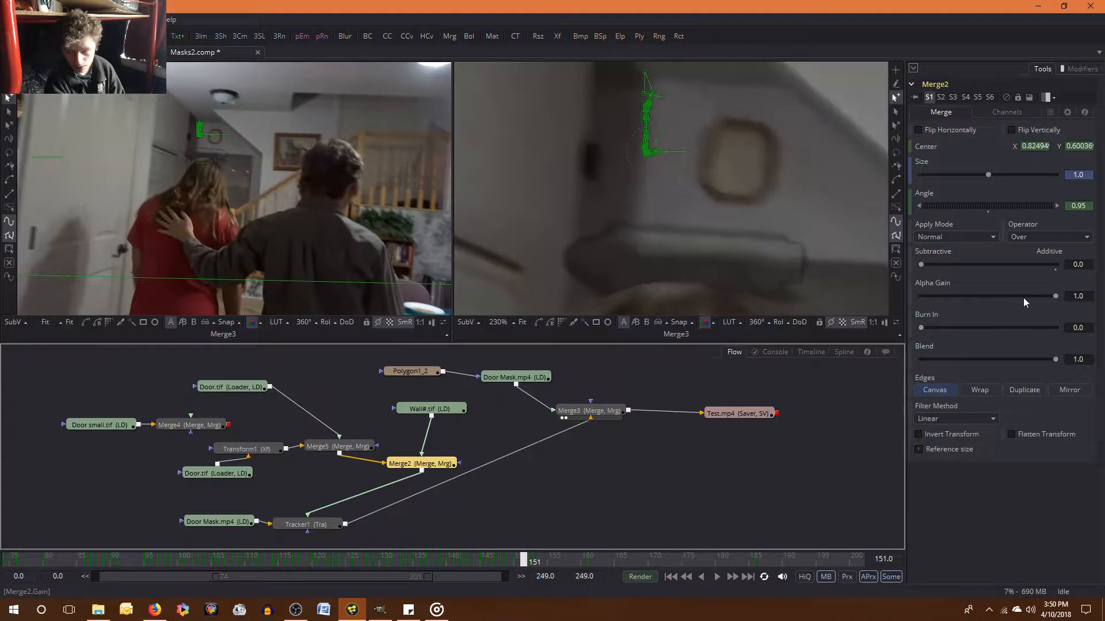
pyautogui.moveTo(920, 267); pyautogui.dragTo(886, 281)
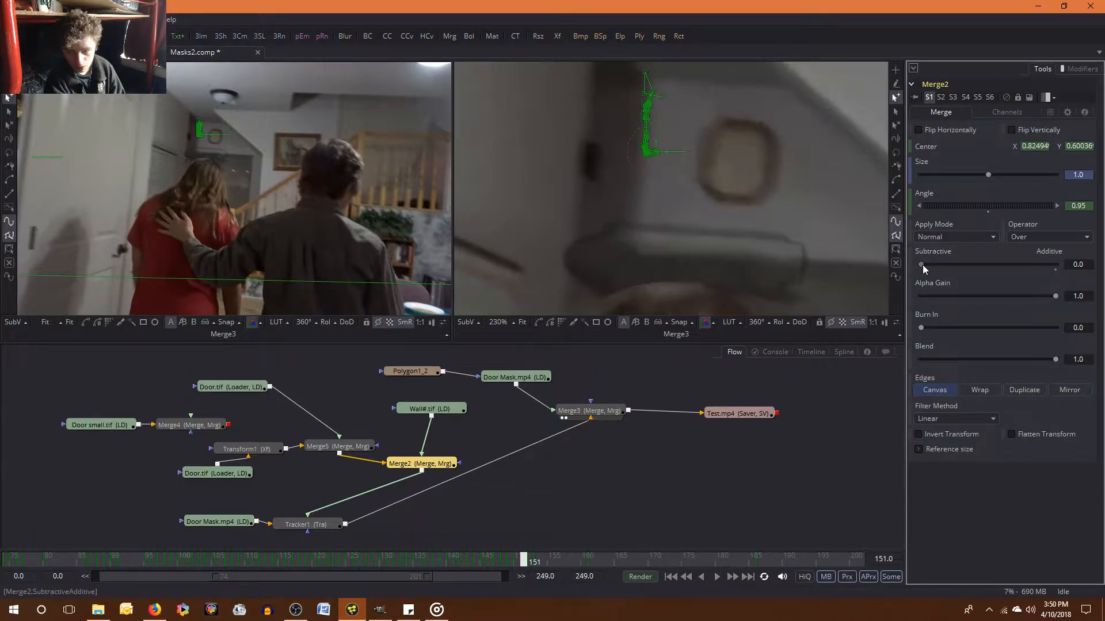
pyautogui.moveTo(923, 264); pyautogui.dragTo(1059, 266)
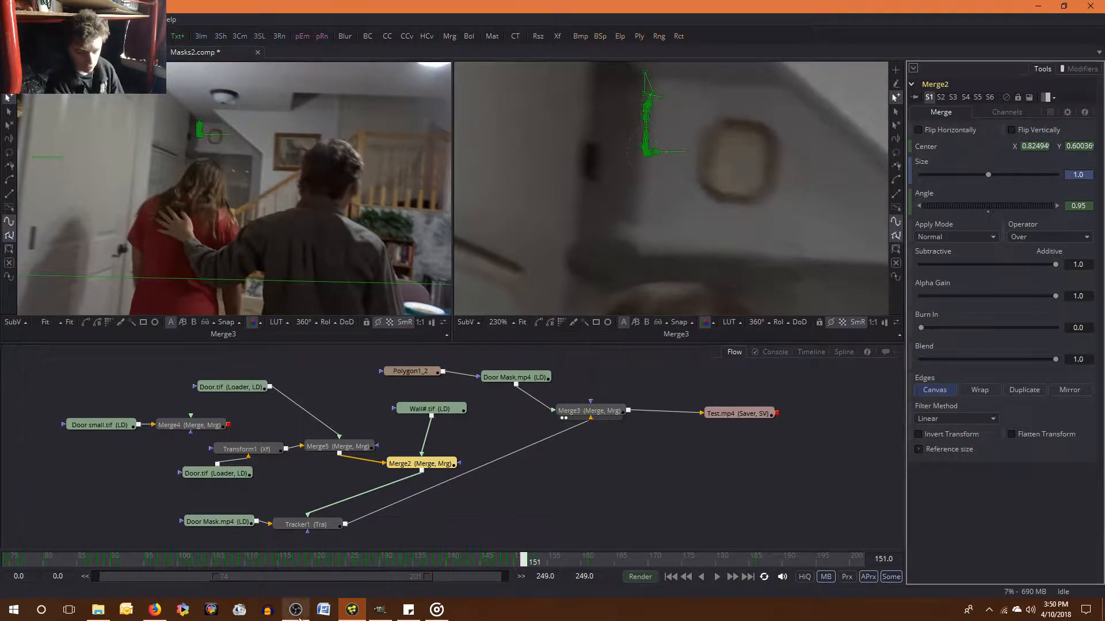
pyautogui.moveTo(306, 614)
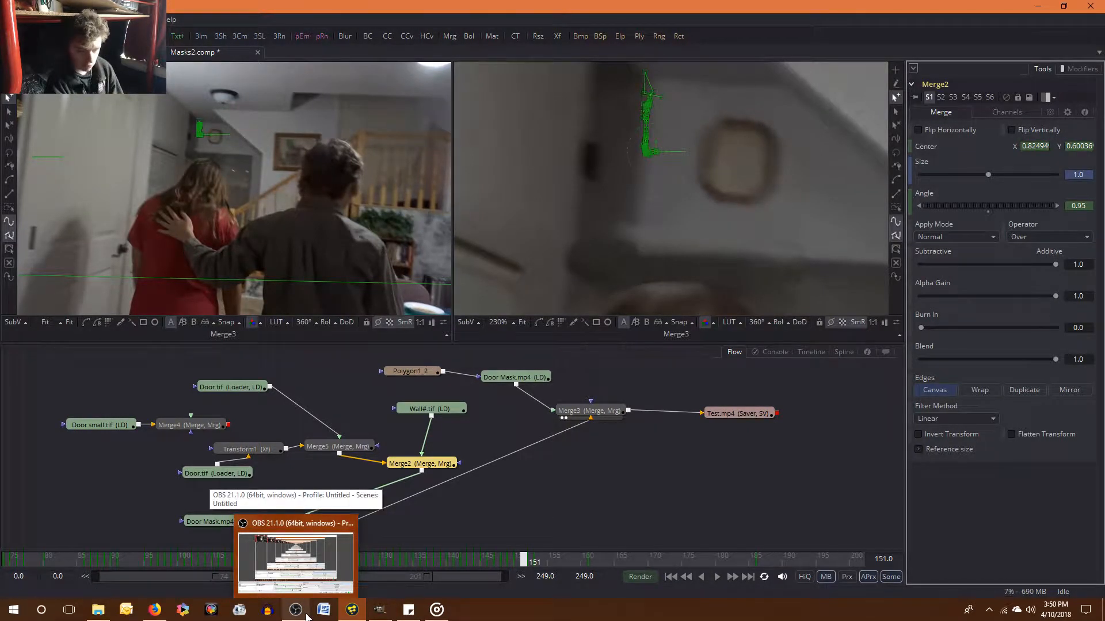
pyautogui.hotkey('ctrl', 's')
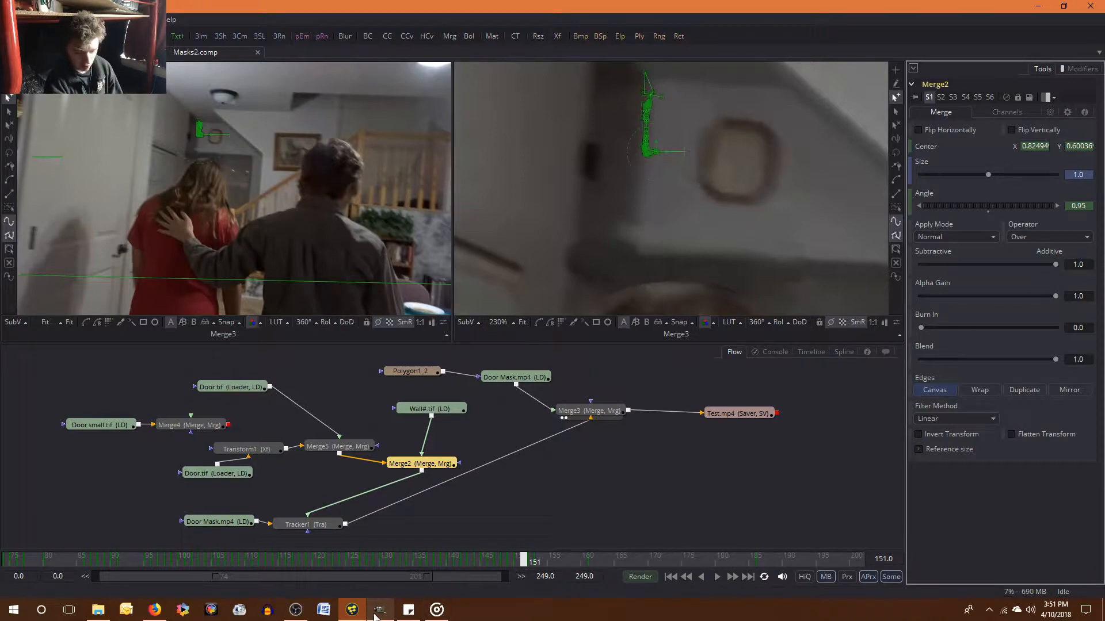
# Switch to GIMP and nudge the Clipboard copy layer 5 pixels to the right with the Move tool
pyautogui.moveTo(380, 609)
pyautogui.click(365, 578)
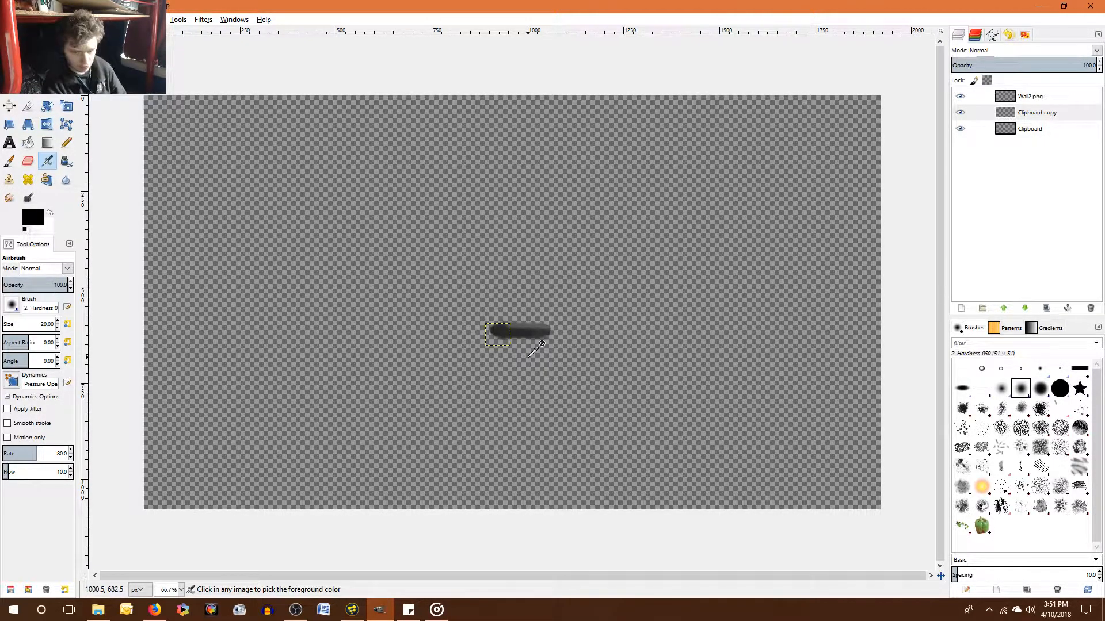
pyautogui.scroll(6, 504, 340)
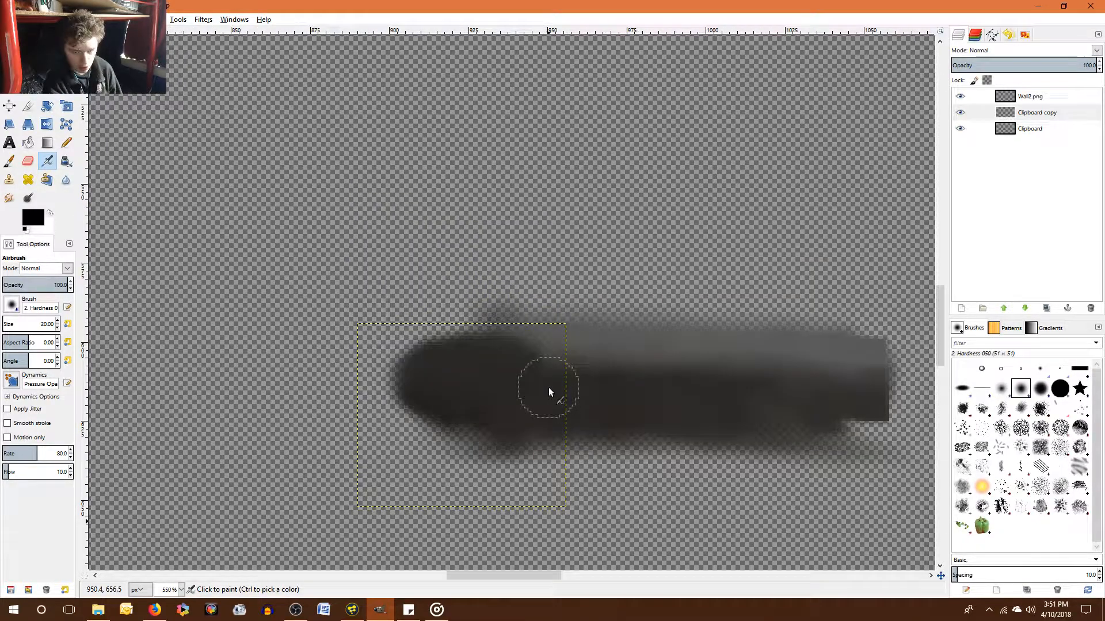
pyautogui.click(1022, 112)
pyautogui.press('m')
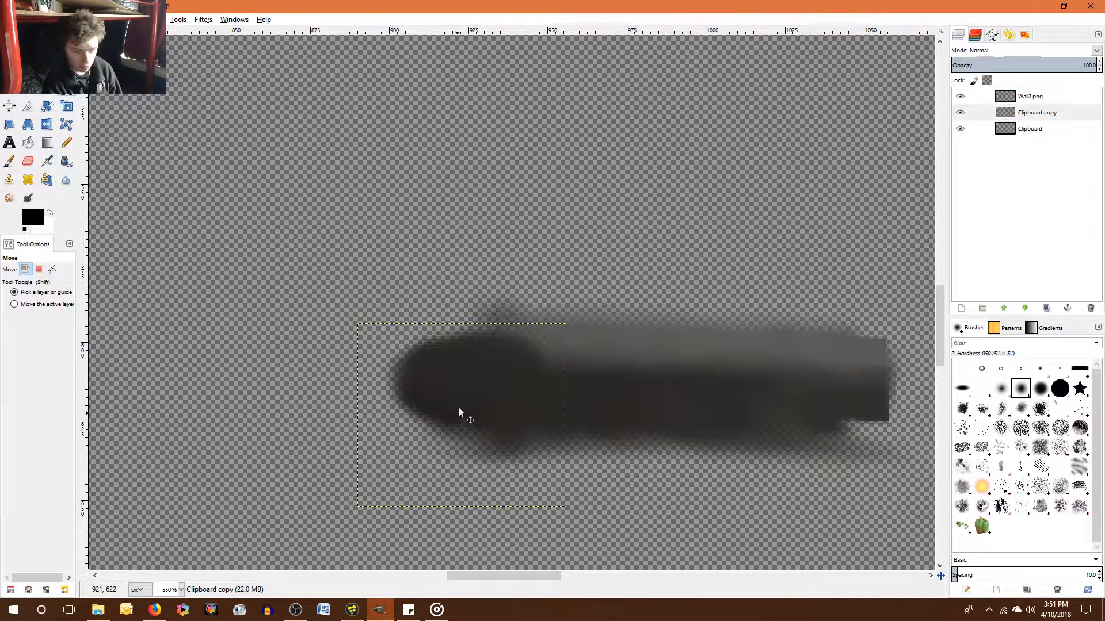
pyautogui.press('Right')
pyautogui.press('Right')
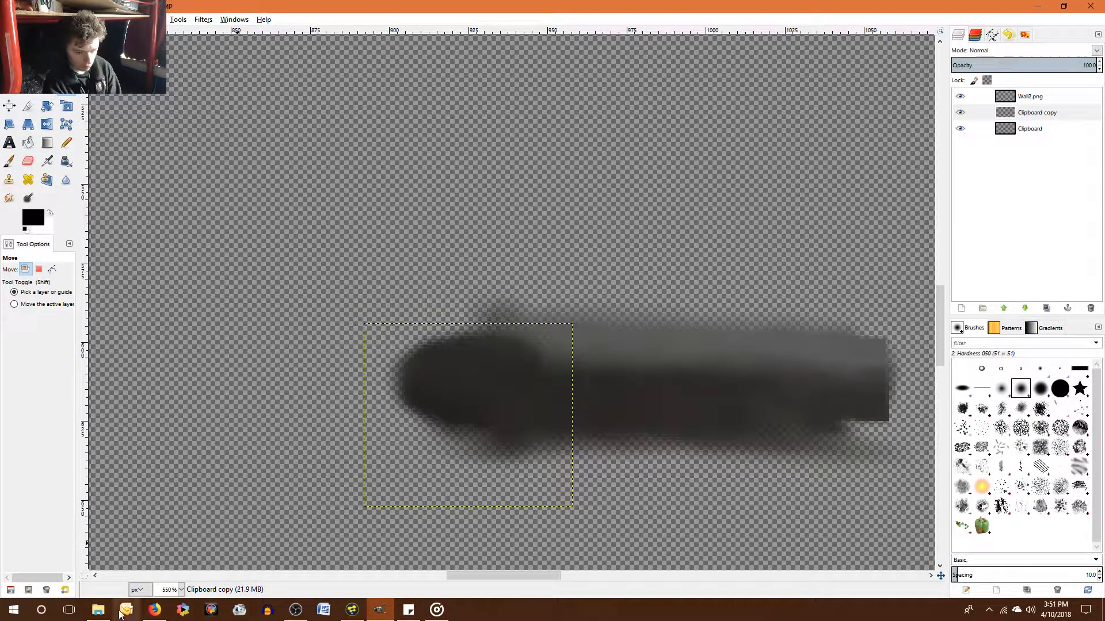
pyautogui.press('Left')
pyautogui.press('Right')
pyautogui.press('Right')
pyautogui.press('Right')
pyautogui.press('Right')
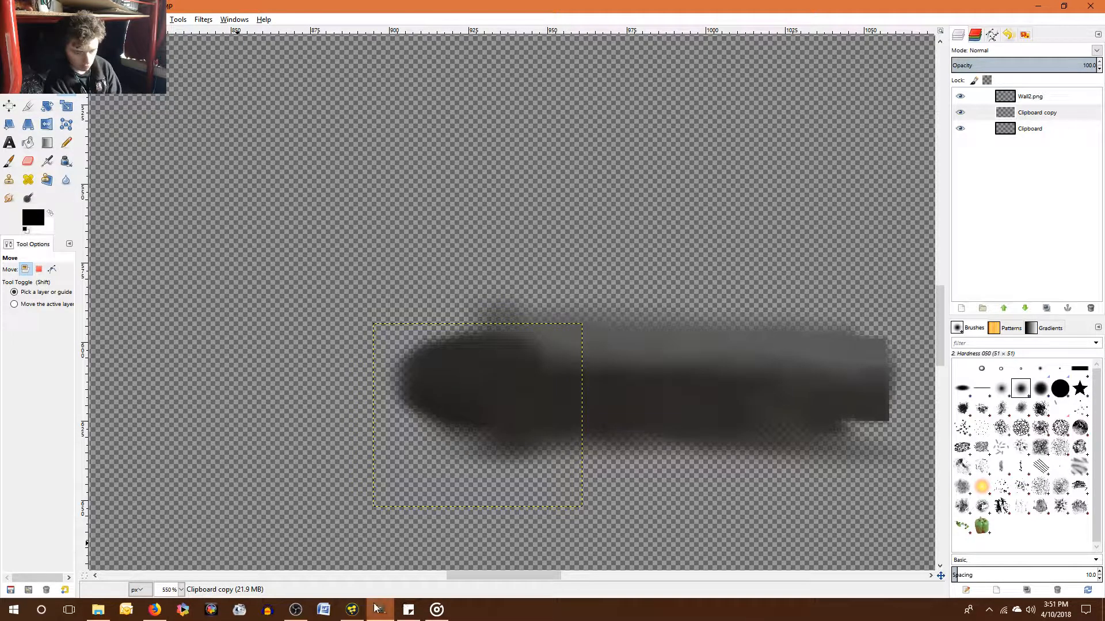
# Inspect the wall patch closely in Fusion, and overwrite Wall3.tif with the adjusted image from GIMP
pyautogui.click(356, 611)
pyautogui.scroll(3, 560, 268)
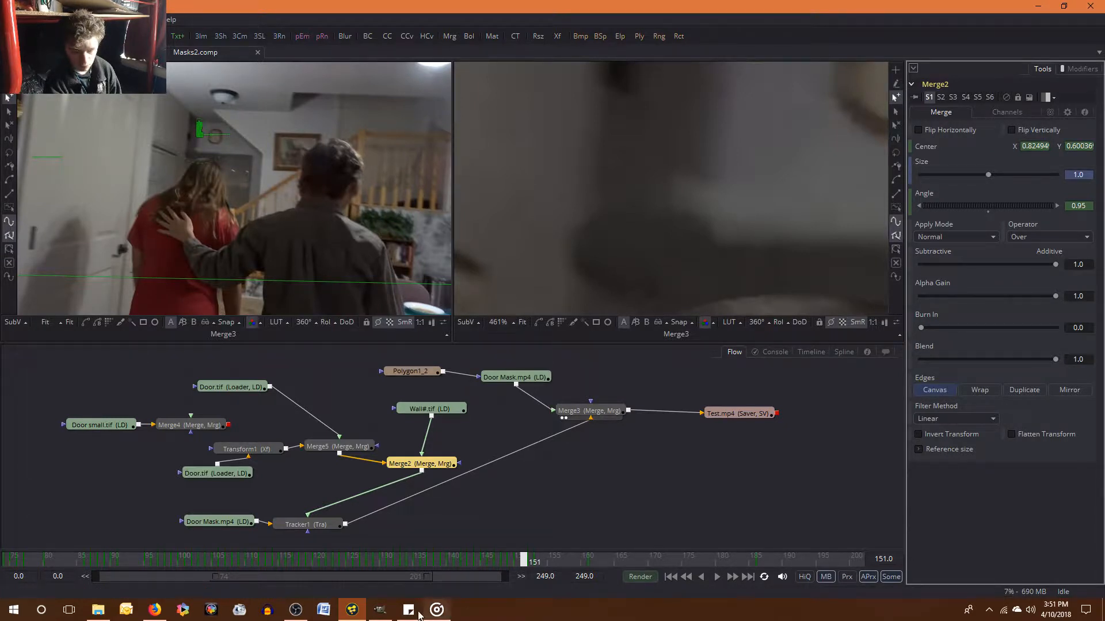
pyautogui.click(378, 610)
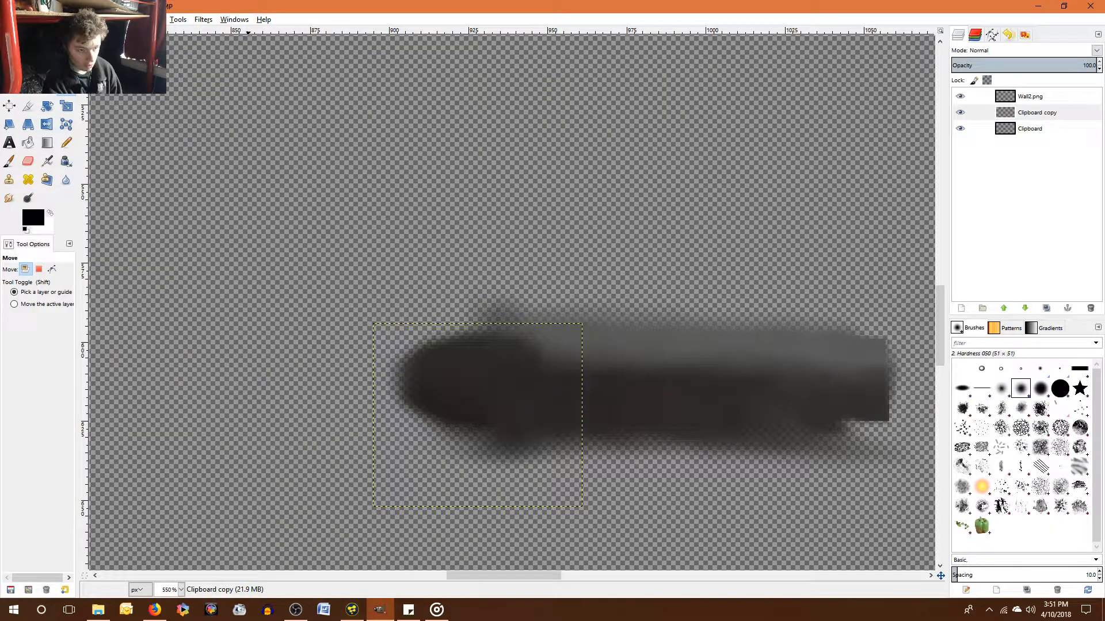
pyautogui.click(12, 19)
pyautogui.click(89, 164)
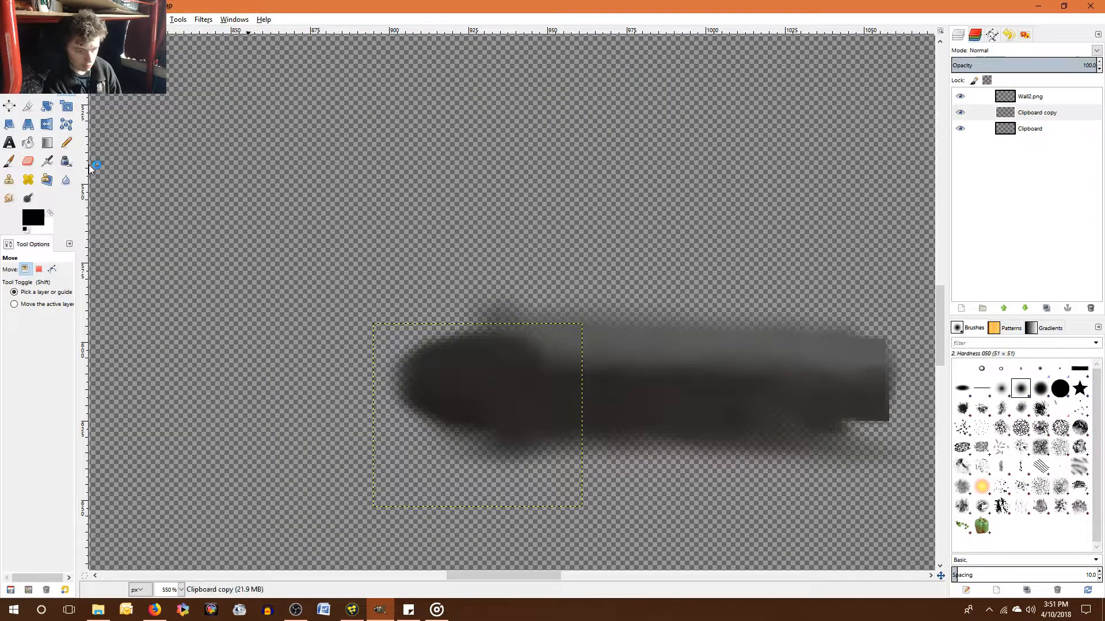
pyautogui.click(378, 610)
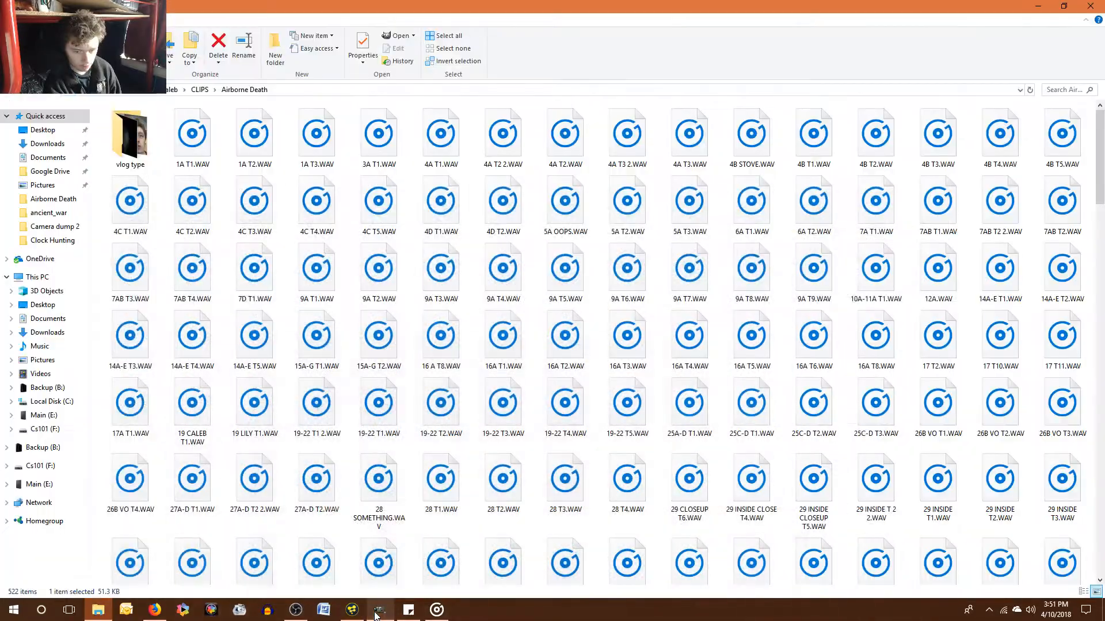
pyautogui.click(378, 610)
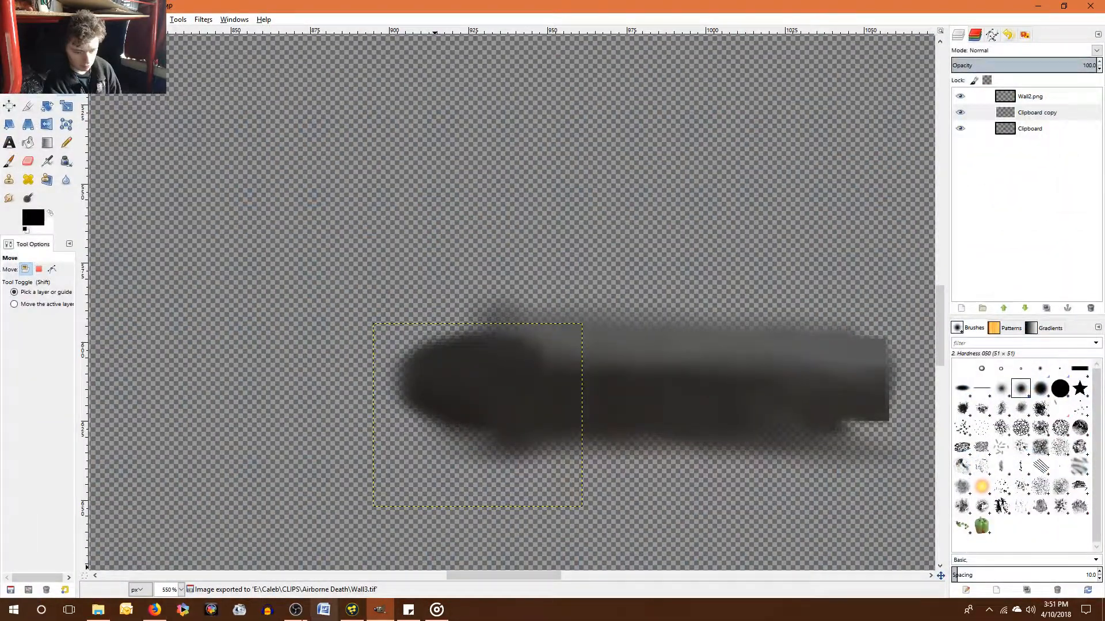
# Switch to Fusion and reload the re-exported Wall3.tif from the Airborne Death folder into the wall loader
pyautogui.click(352, 610)
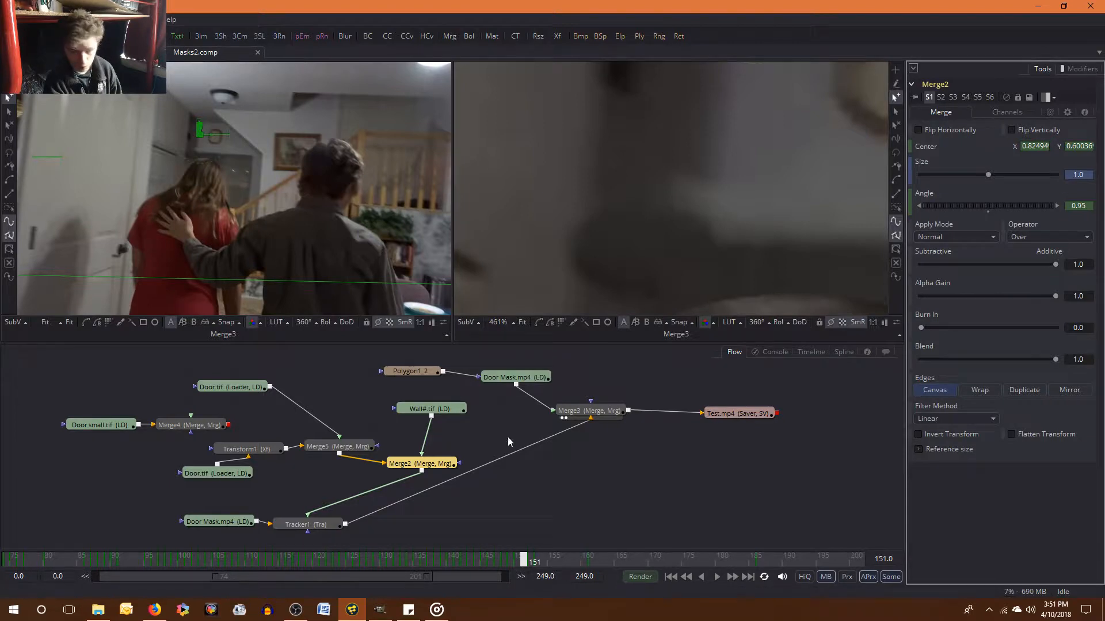
pyautogui.click(430, 409)
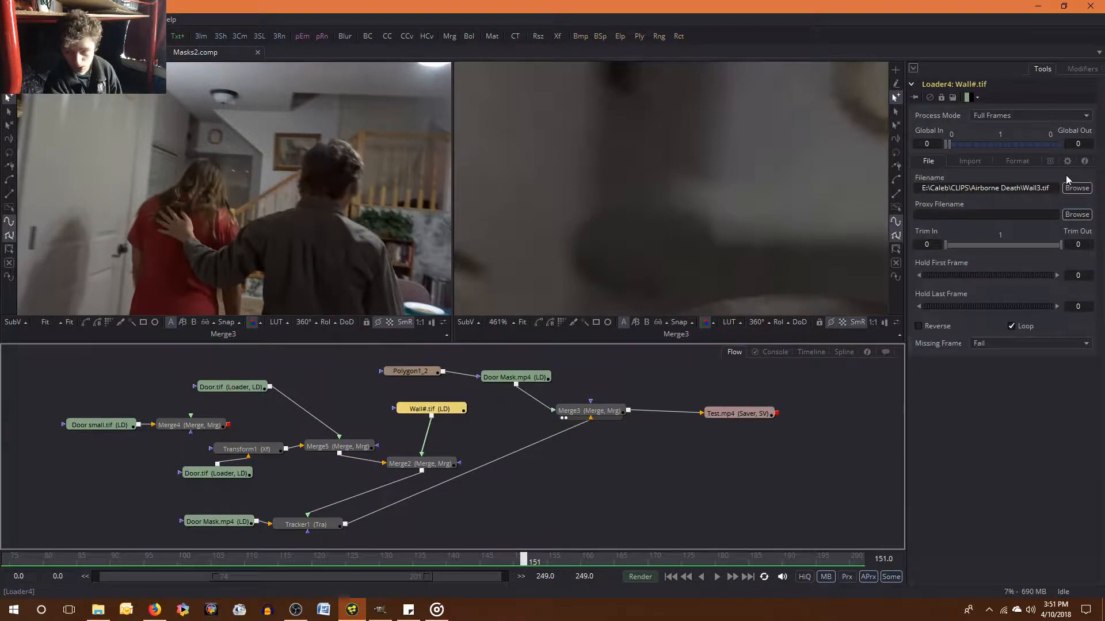
pyautogui.click(1069, 190)
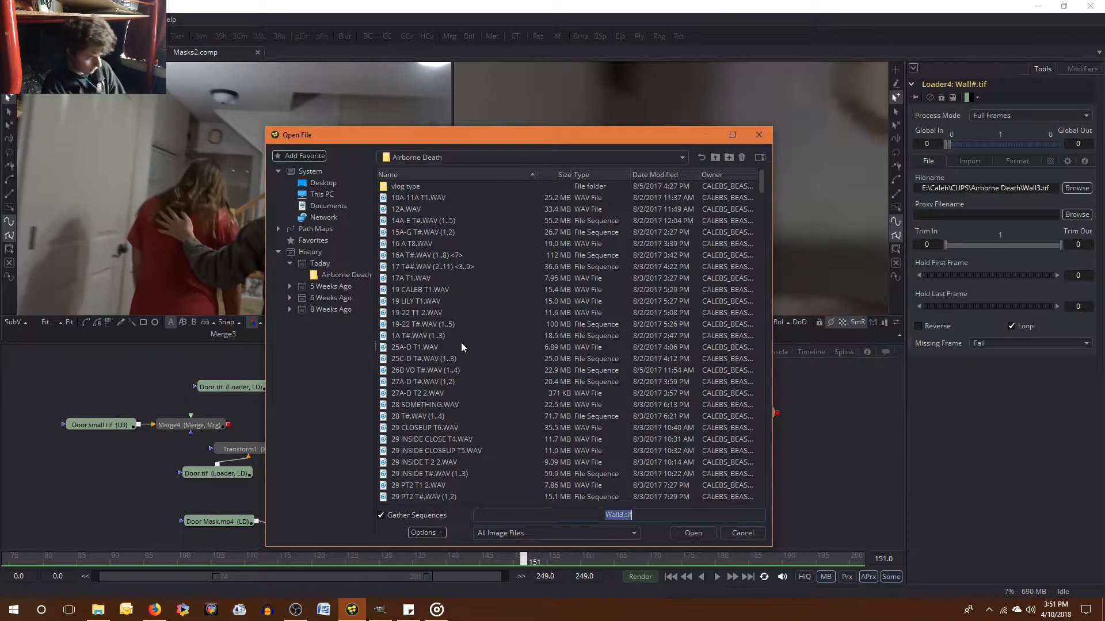
pyautogui.click(693, 530)
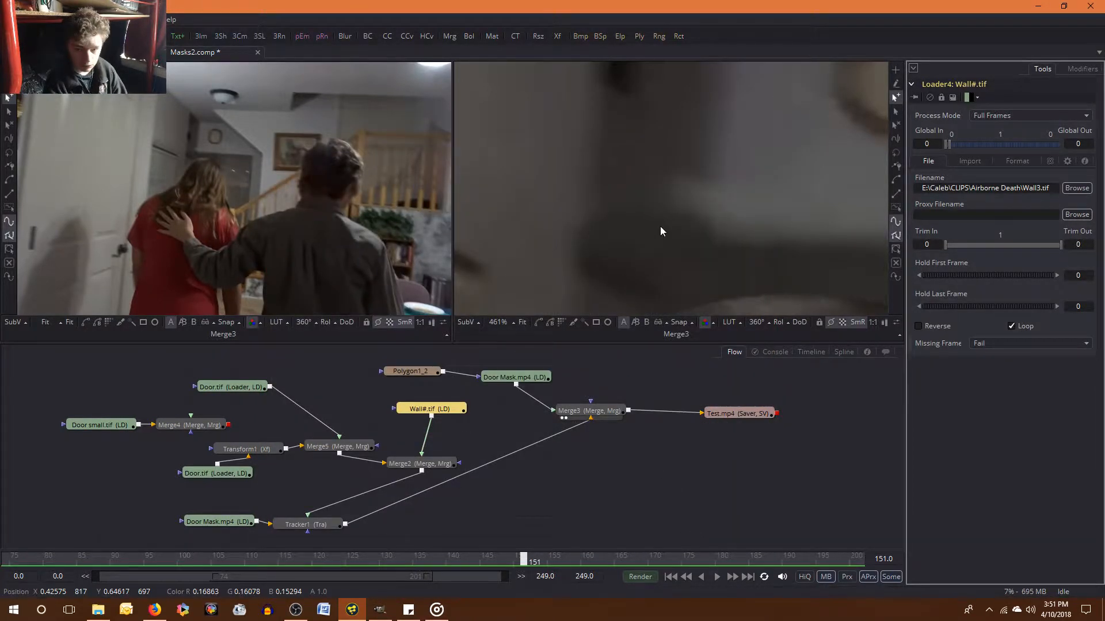
pyautogui.scroll(-2, 660, 229)
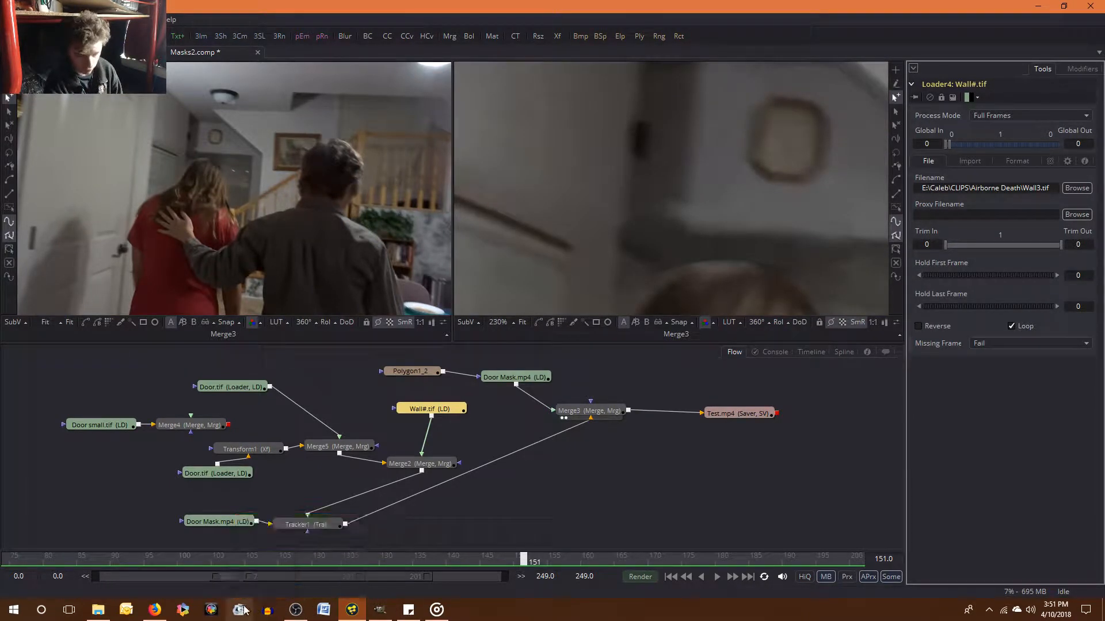
# Switch to GIMP and try nudging the Clipboard copy layer 7 pixels right, and far left until it clears the patch
pyautogui.moveTo(357, 616)
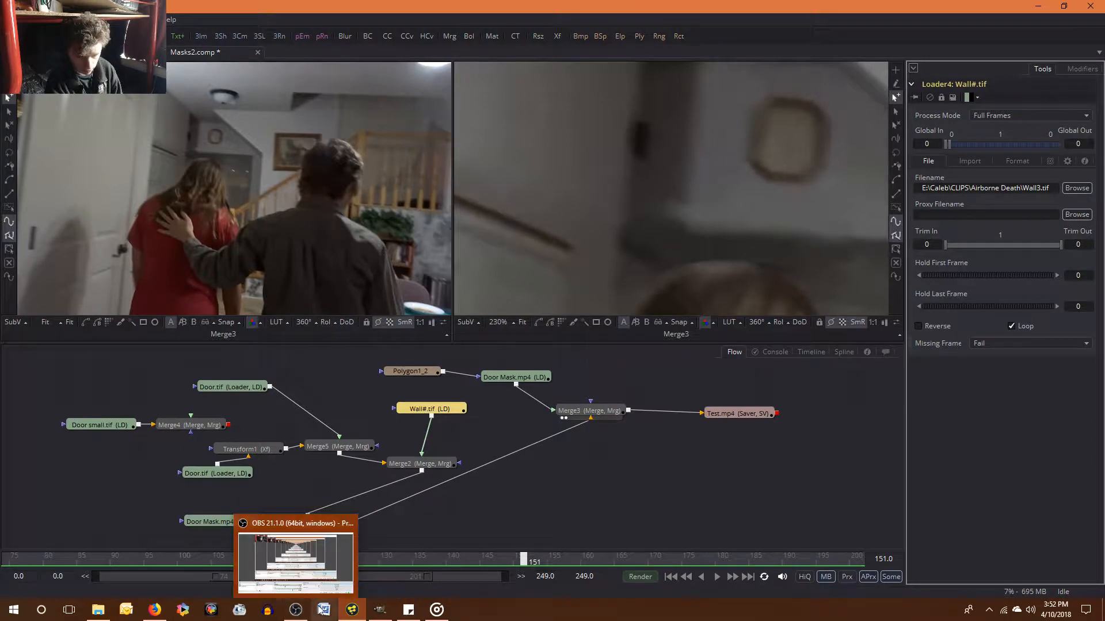
pyautogui.click(380, 611)
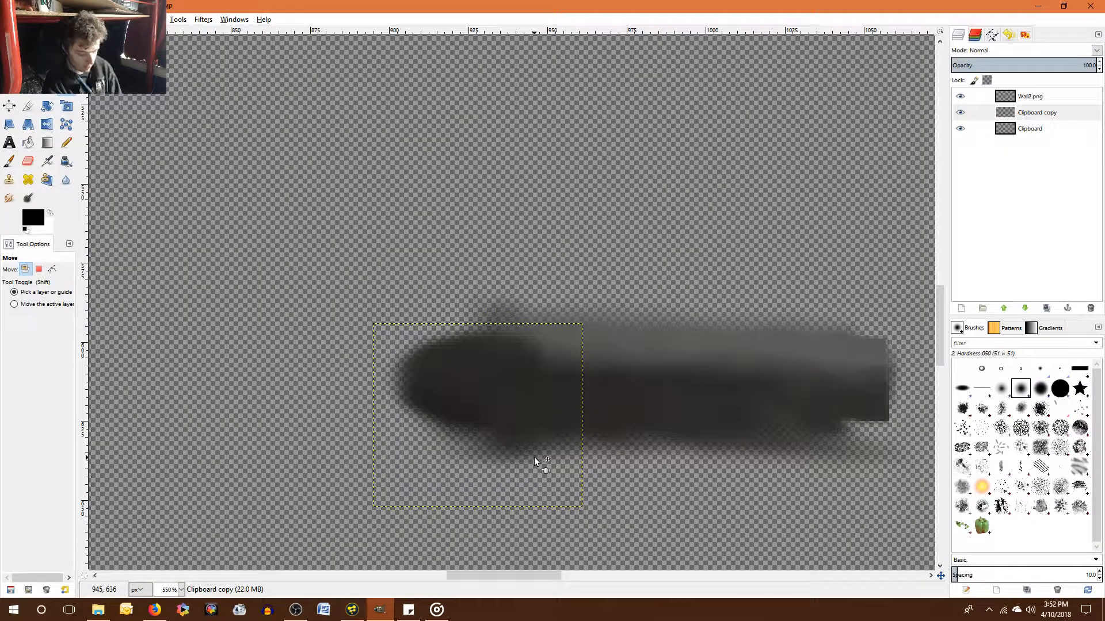
pyautogui.press('Right')
pyautogui.press('Right')
pyautogui.press('Right')
pyautogui.press('Right')
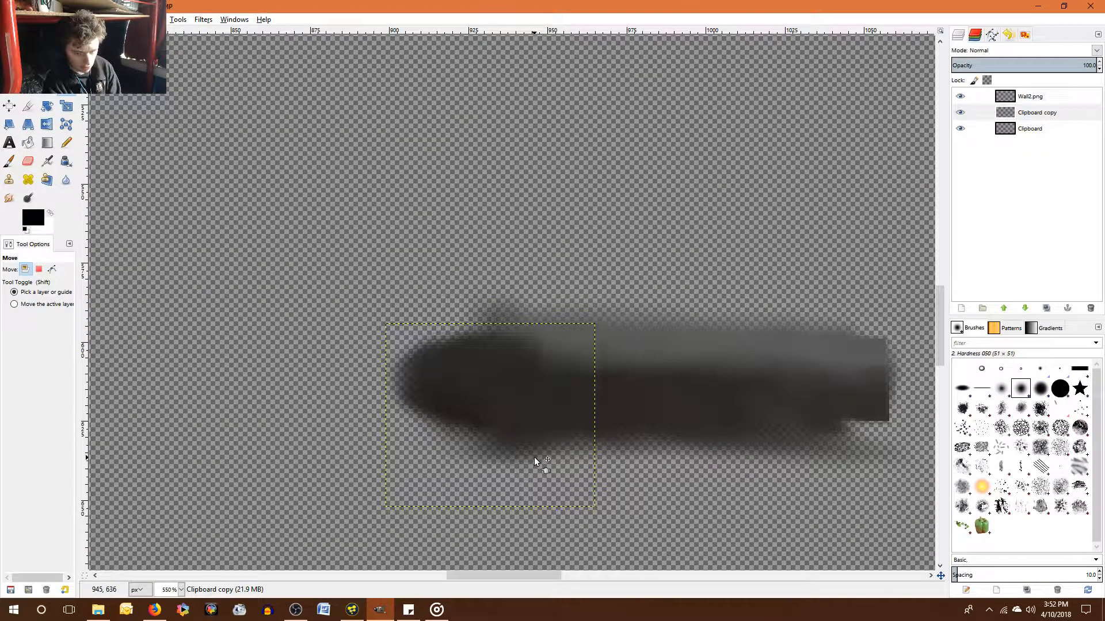
pyautogui.press('Right')
pyautogui.press('Right')
pyautogui.press('Right')
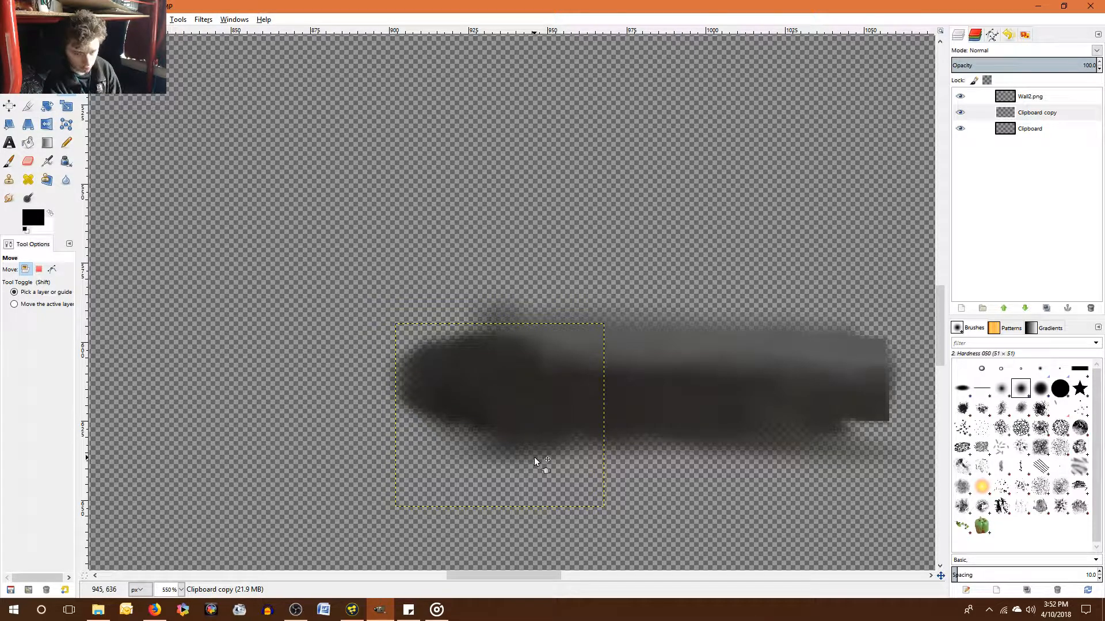
pyautogui.press('Left')
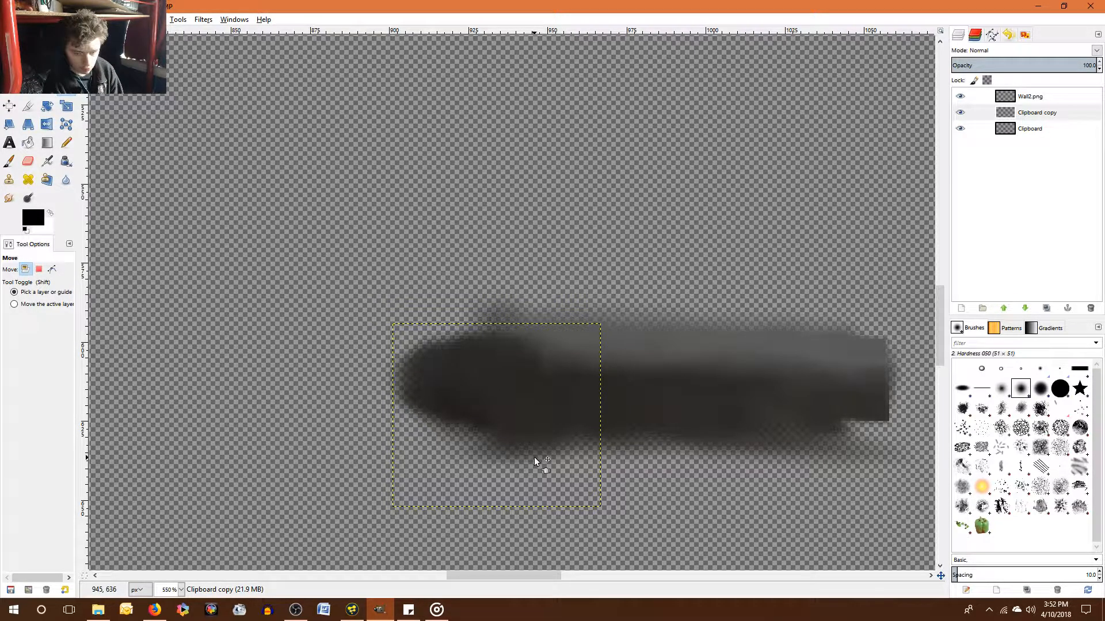
pyautogui.press('Left')
pyautogui.press('Left')
pyautogui.press('Left')
pyautogui.press('Left')
pyautogui.press('Left')
pyautogui.press('Left')
pyautogui.press('Left')
pyautogui.press('Left')
pyautogui.press('Left')
pyautogui.press('Left')
pyautogui.press('Left')
pyautogui.press('Left')
pyautogui.press('Left')
pyautogui.press('Left')
pyautogui.press('Left')
pyautogui.press('Left')
pyautogui.press('Left')
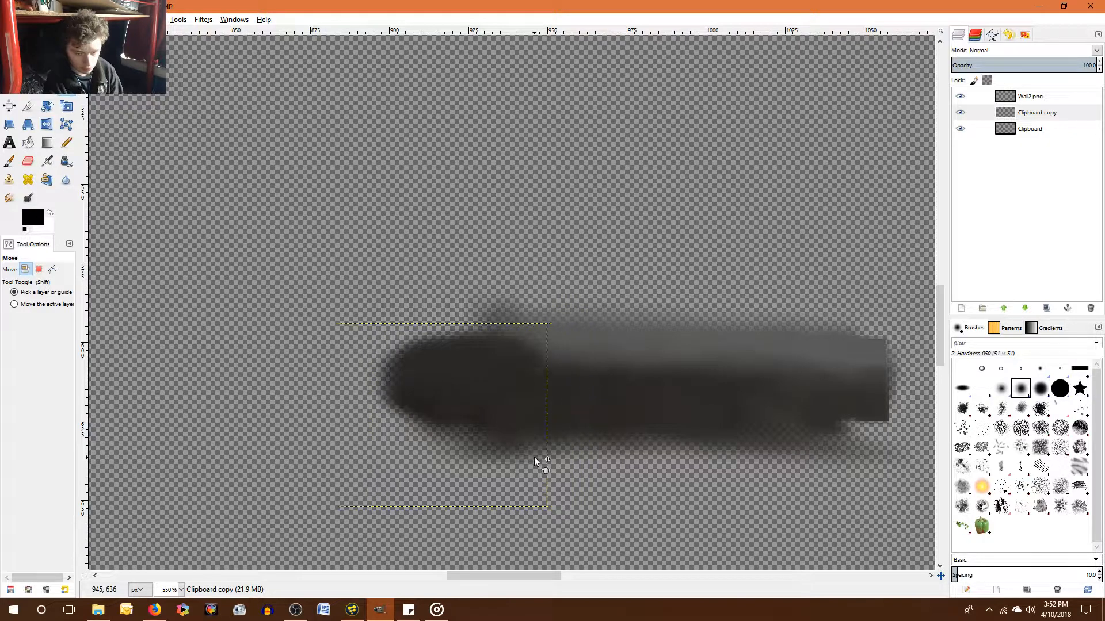
pyautogui.press('Left')
pyautogui.press('Left')
pyautogui.press('Left')
pyautogui.press('Left')
pyautogui.press('Left')
pyautogui.press('Left')
pyautogui.press('Left')
pyautogui.press('Left')
pyautogui.press('Left')
pyautogui.press('Left')
pyautogui.press('Left')
pyautogui.press('Left')
pyautogui.press('Left')
pyautogui.press('Left')
pyautogui.press('Left')
pyautogui.press('Left')
pyautogui.press('Left')
pyautogui.press('Left')
pyautogui.press('Left')
pyautogui.press('Left')
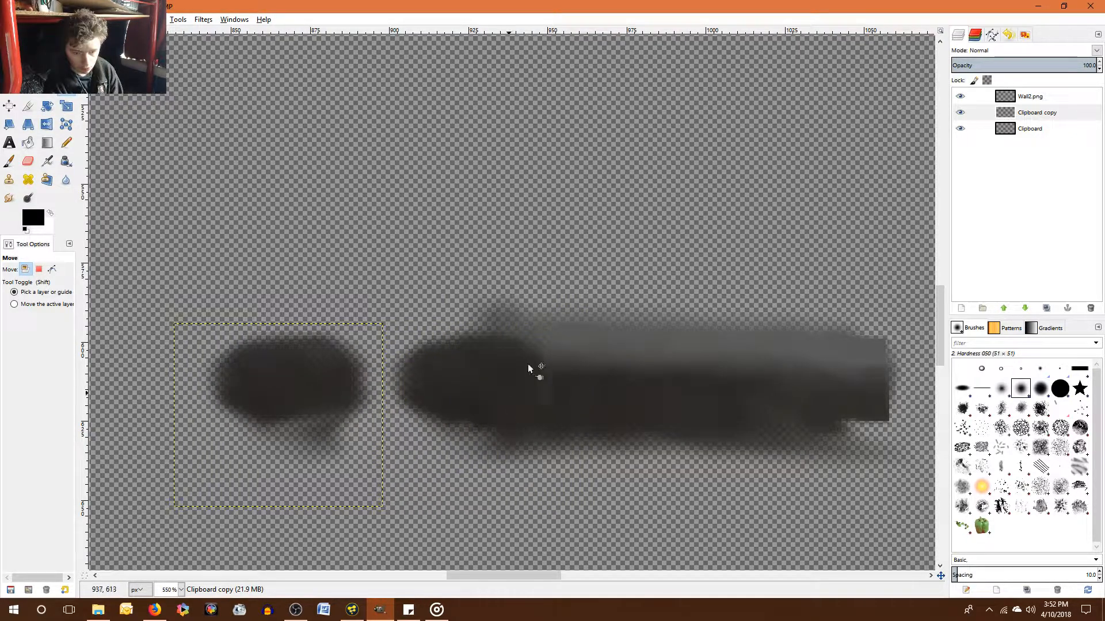
# Try nudging the Clipboard layer about 9 pixels to the left with the Move tool
pyautogui.click(1018, 95)
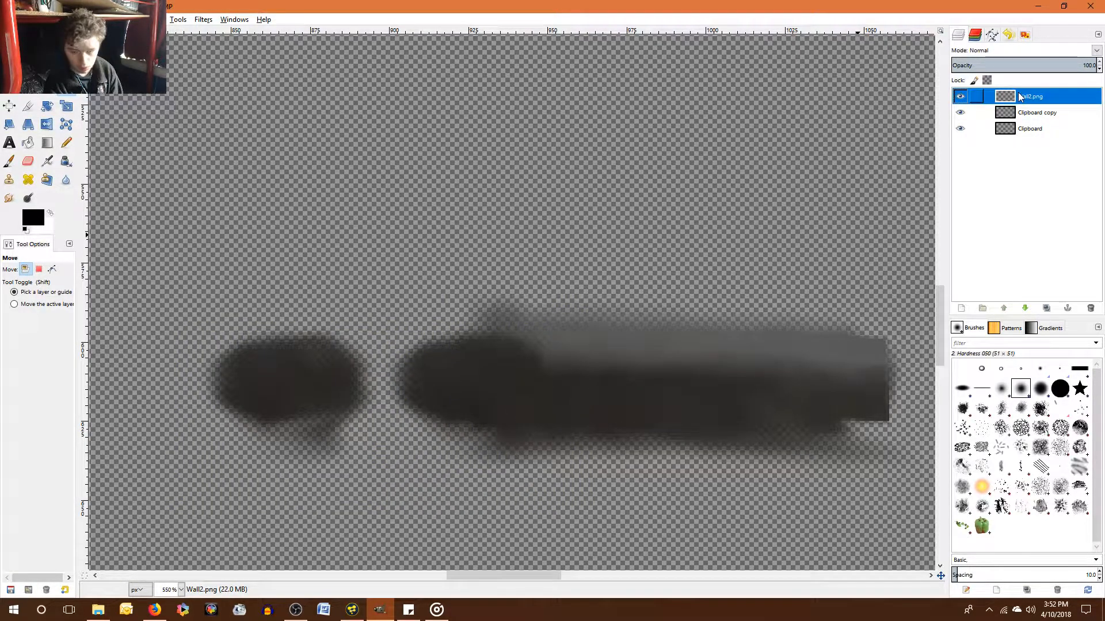
pyautogui.click(1018, 130)
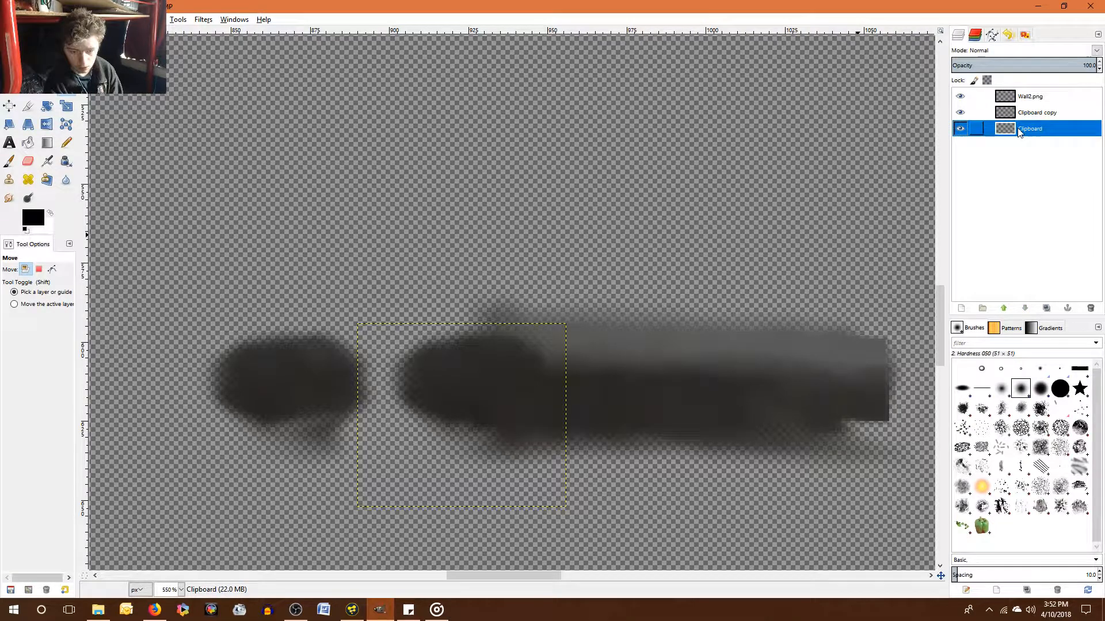
pyautogui.click(509, 356)
pyautogui.press('Left')
pyautogui.press('Left')
pyautogui.press('Left')
pyautogui.press('Left')
pyautogui.press('Left')
pyautogui.press('Left')
pyautogui.press('Left')
pyautogui.press('Left')
pyautogui.press('Left')
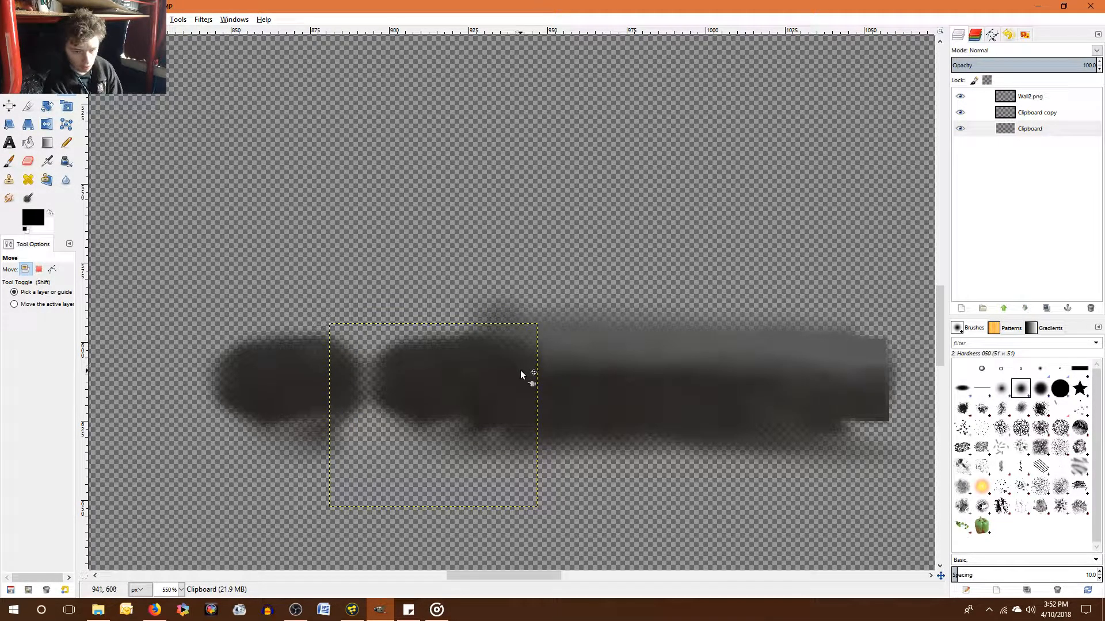
# Undo the nudges made to the Clipboard and Clipboard copy layers
pyautogui.hotkey('ctrl', 'z')
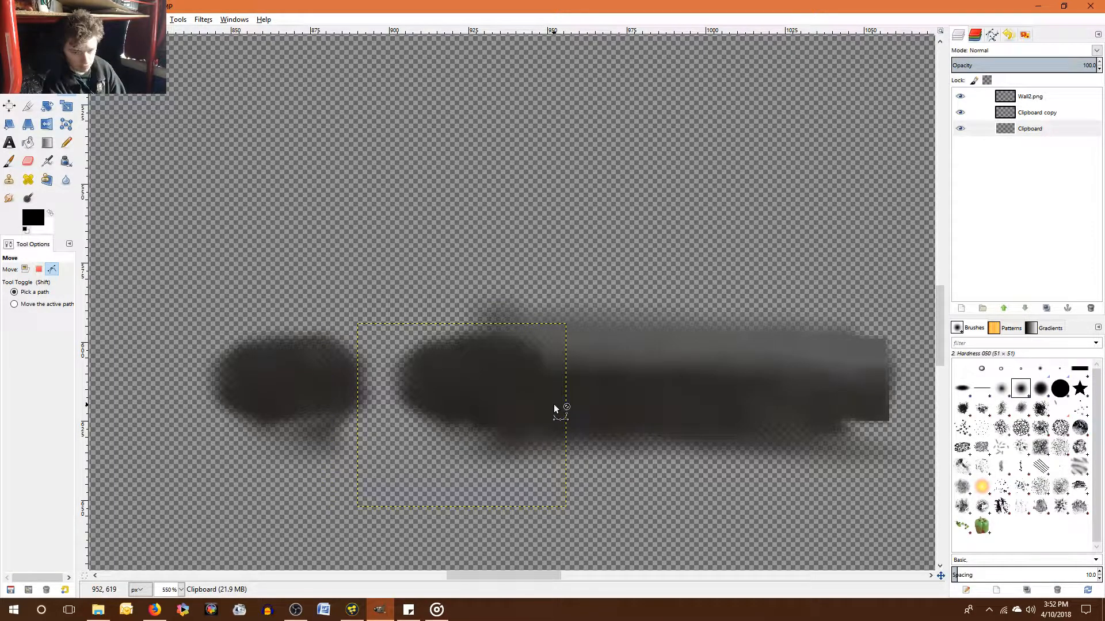
pyautogui.hotkey('ctrl', 'z')
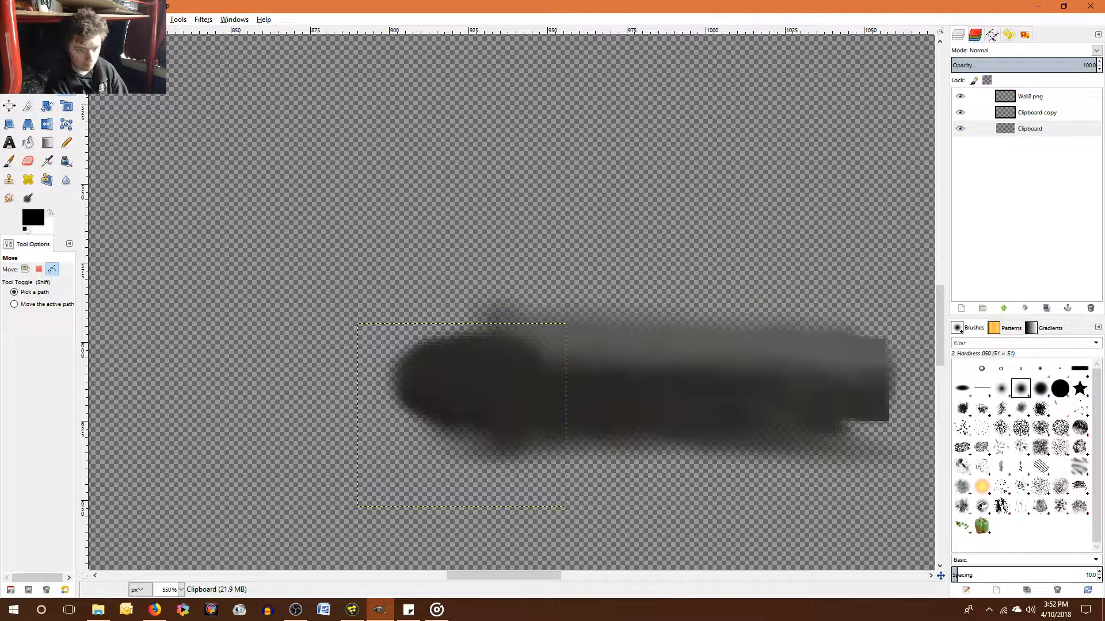
pyautogui.click(28, 19)
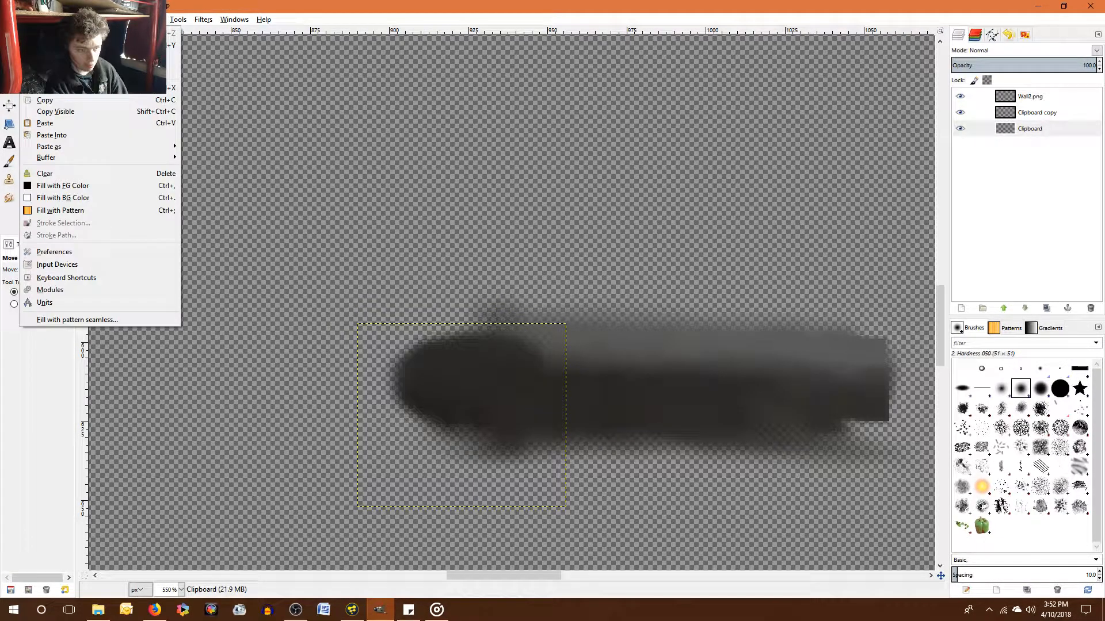
pyautogui.click(288, 20)
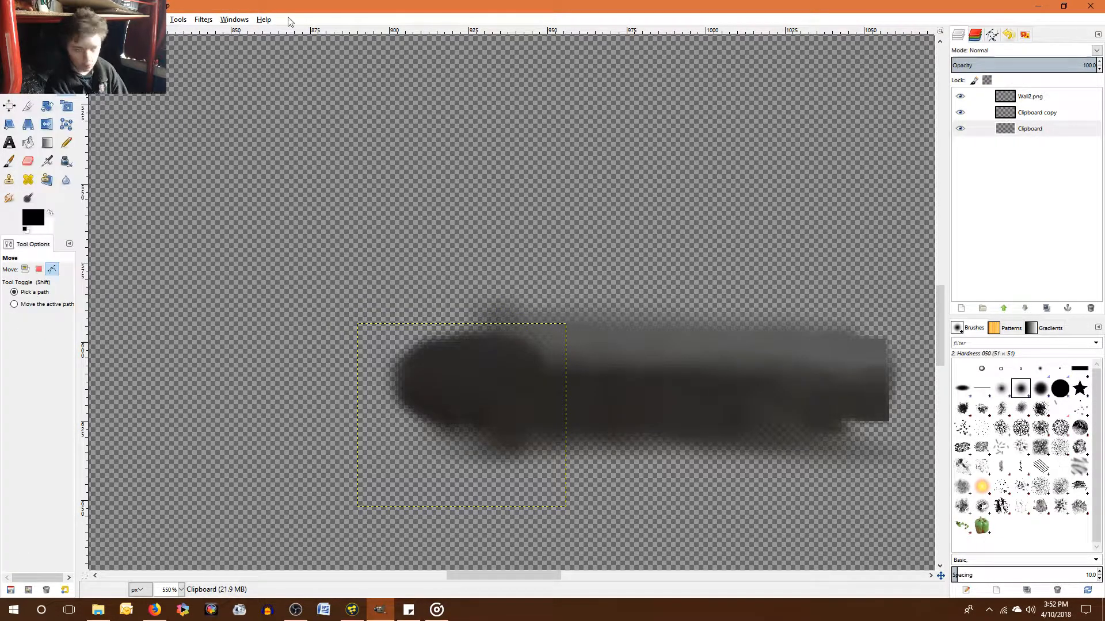
# Link the Clipboard copy and Clipboard layers, and check the Clipboard layer's contribution by toggling its visibility
pyautogui.click(975, 113)
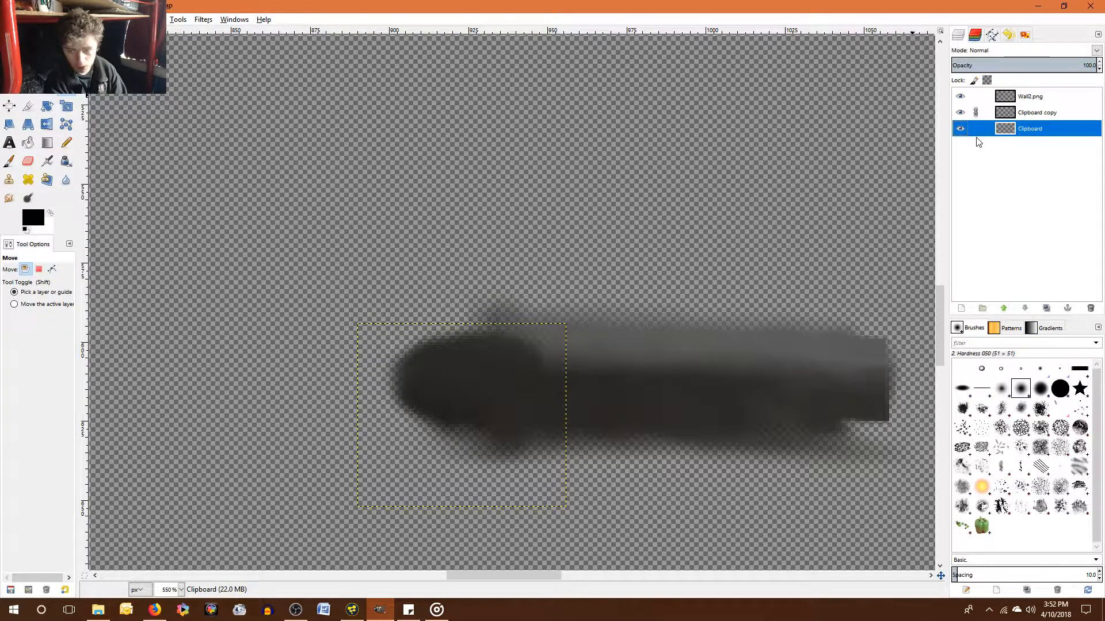
pyautogui.click(975, 129)
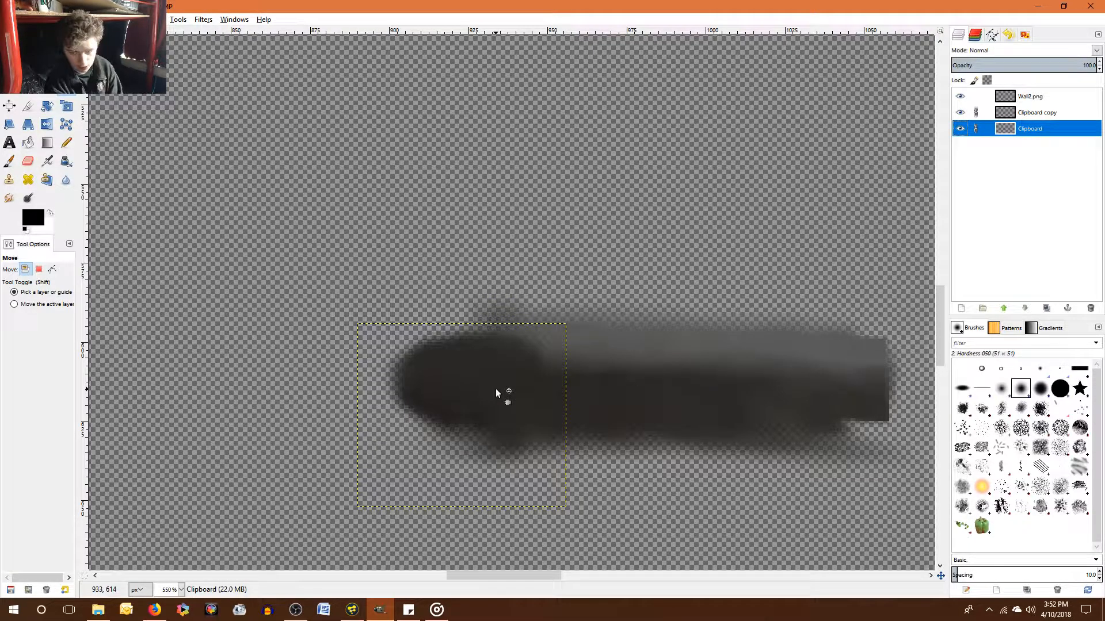
pyautogui.click(960, 129)
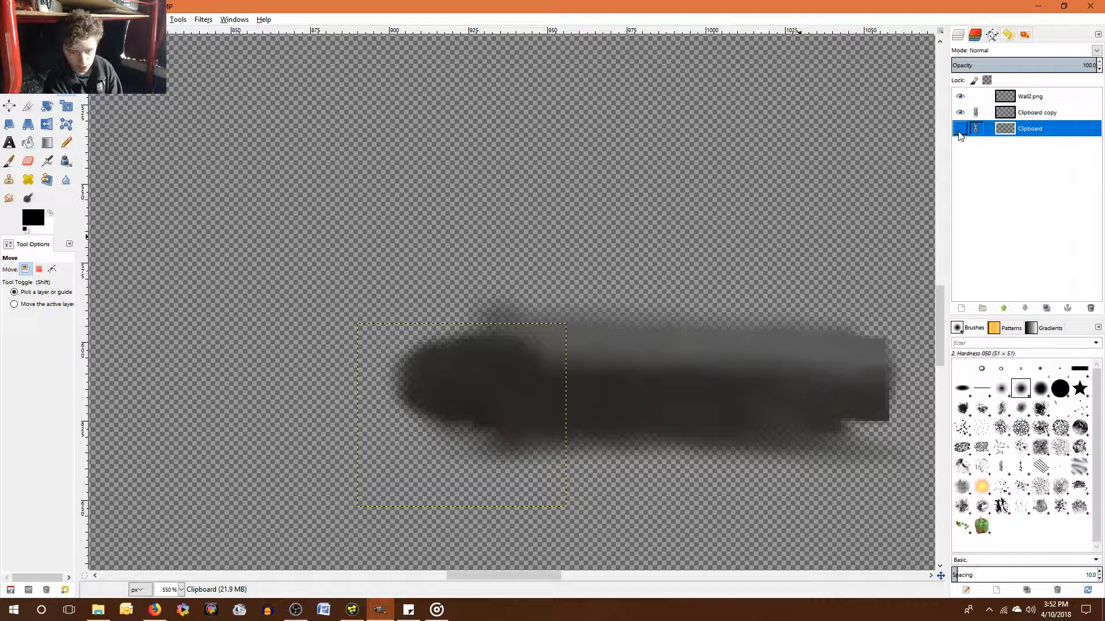
pyautogui.click(960, 129)
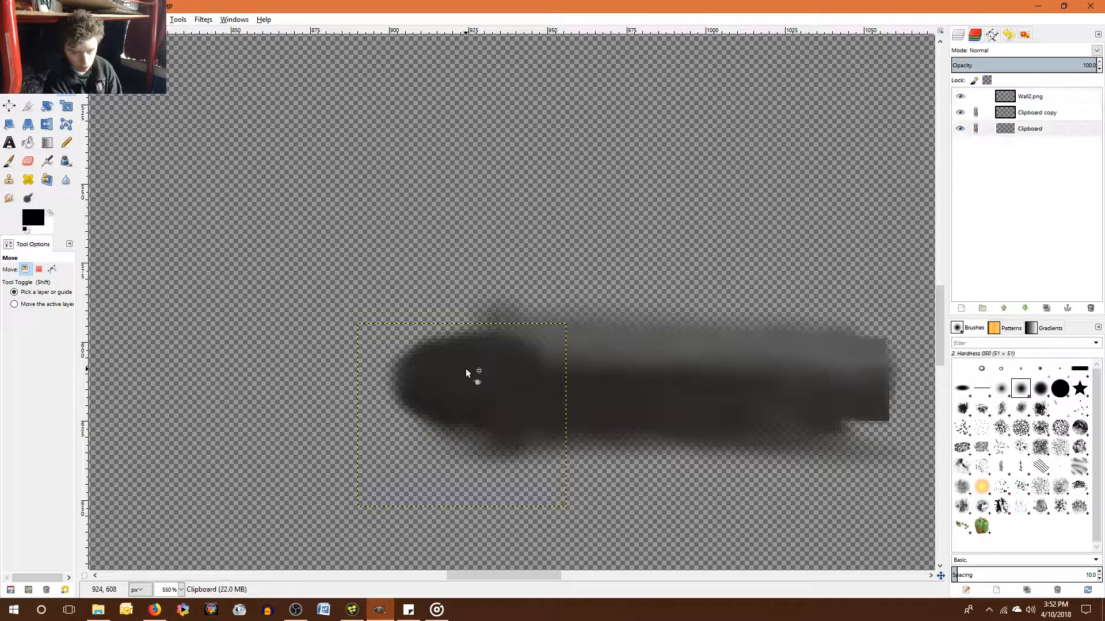
# Nudge the linked Clipboard and Clipboard copy layers 5 pixels to the right
pyautogui.press('Right')
pyautogui.press('Right')
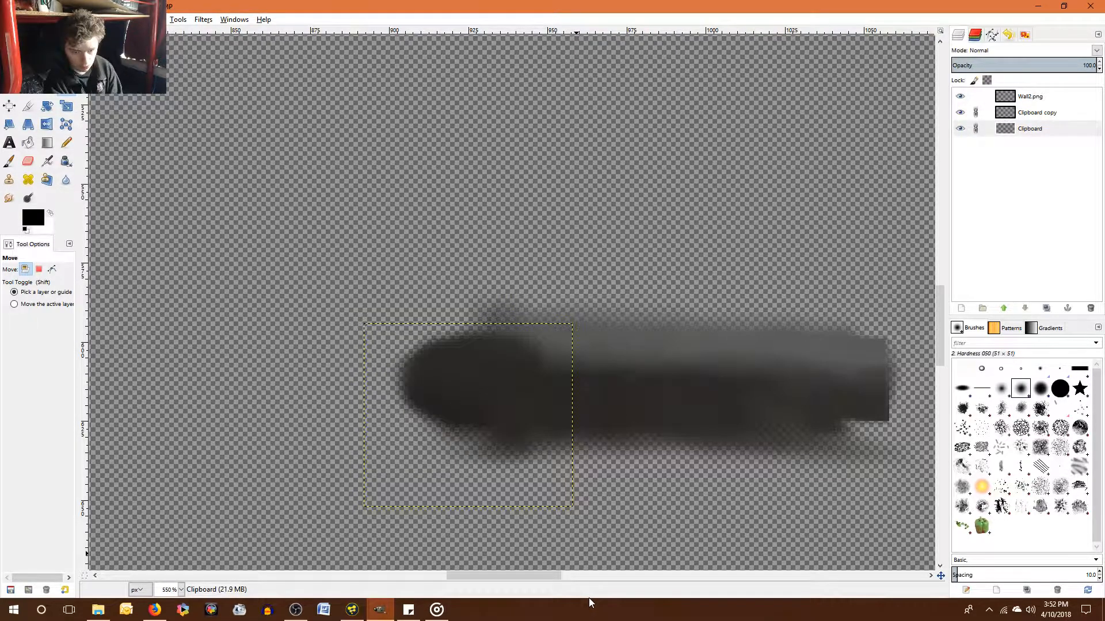
pyautogui.press('Right')
pyautogui.press('Right')
pyautogui.press('Right')
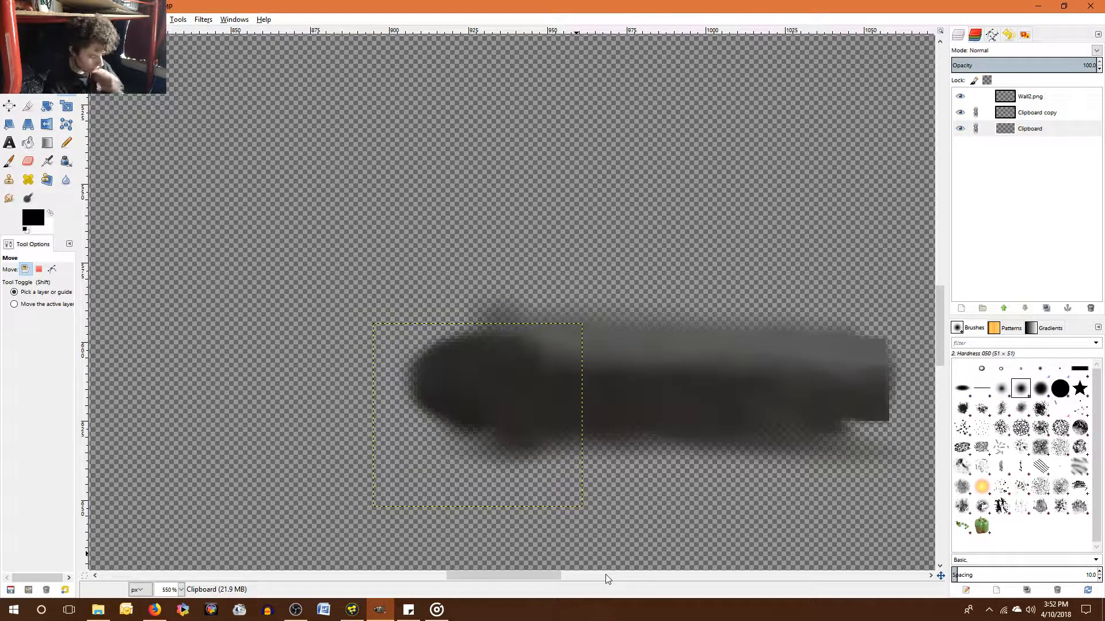
# Export the adjusted image over Wall3.tif, and save the project as Wall3.xcf
pyautogui.click(11, 19)
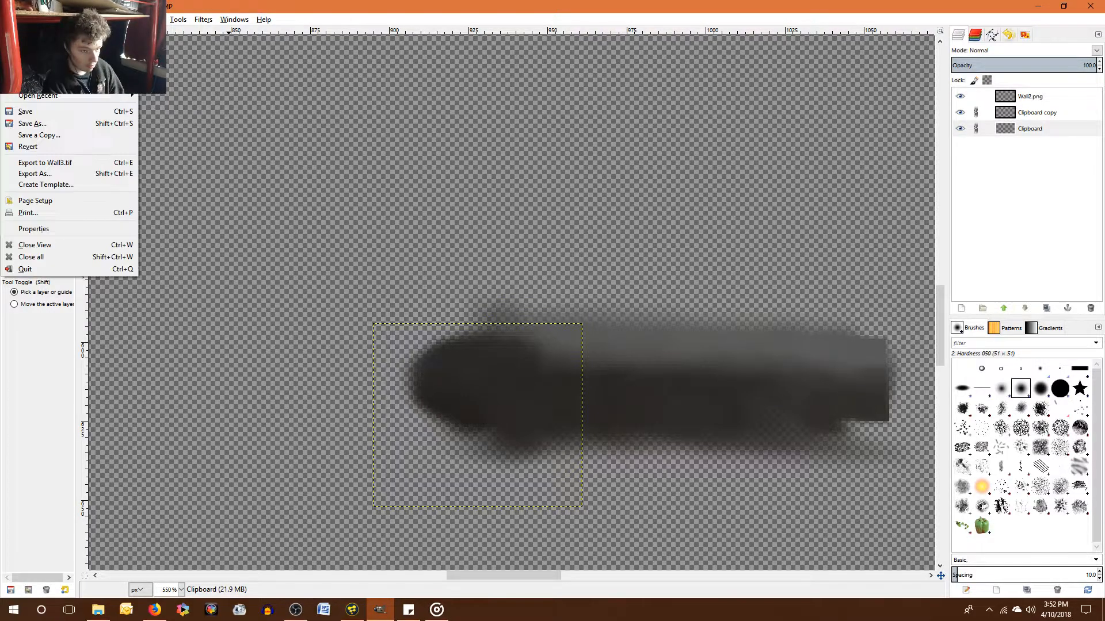
pyautogui.click(45, 162)
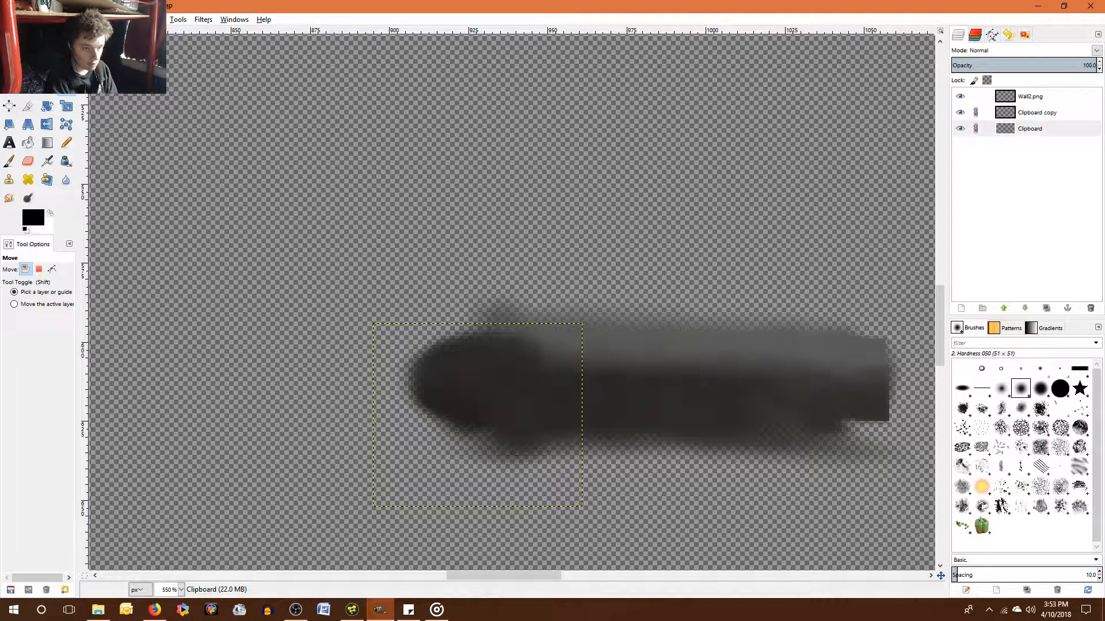
pyautogui.hotkey('ctrl', 's')
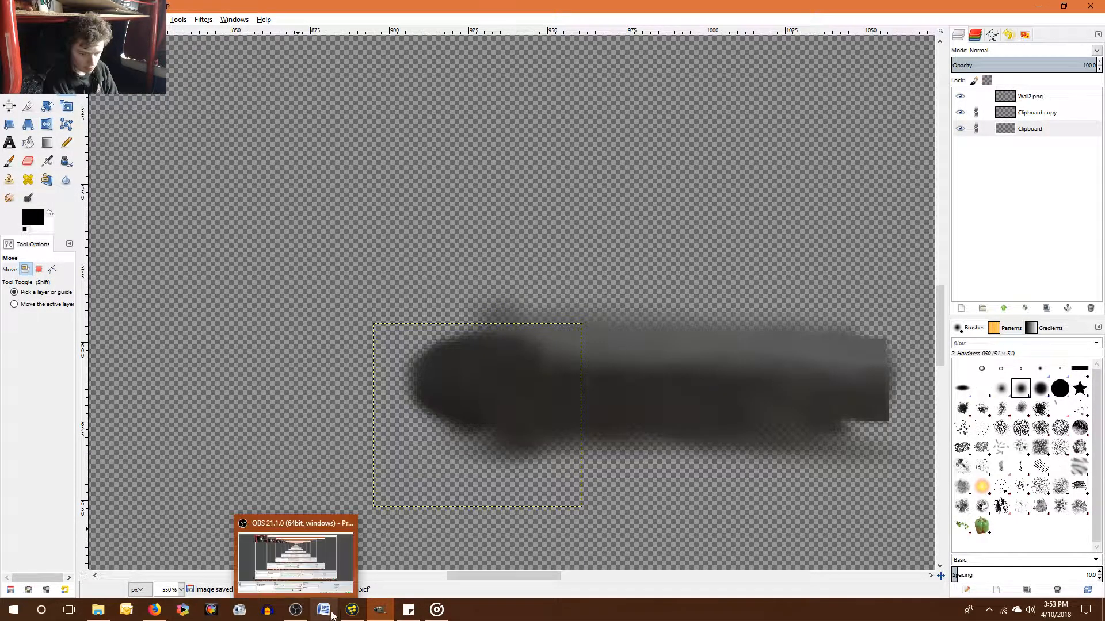
# Switch to Fusion and reload Wall3.tif in the wall loader to update the door shot
pyautogui.click(352, 609)
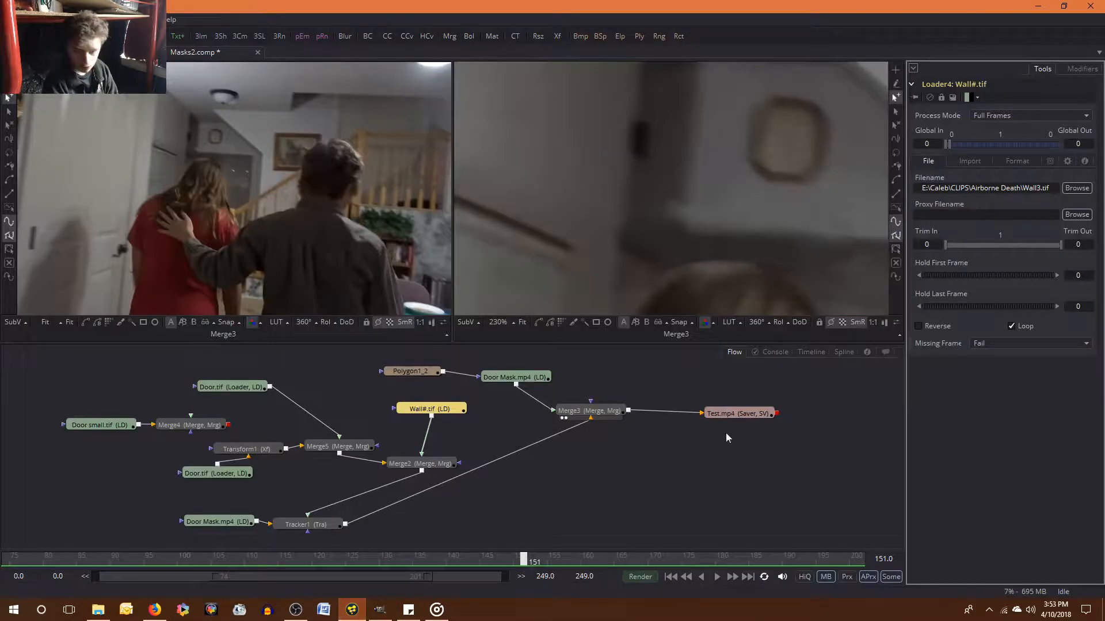
pyautogui.click(1077, 187)
pyautogui.click(693, 533)
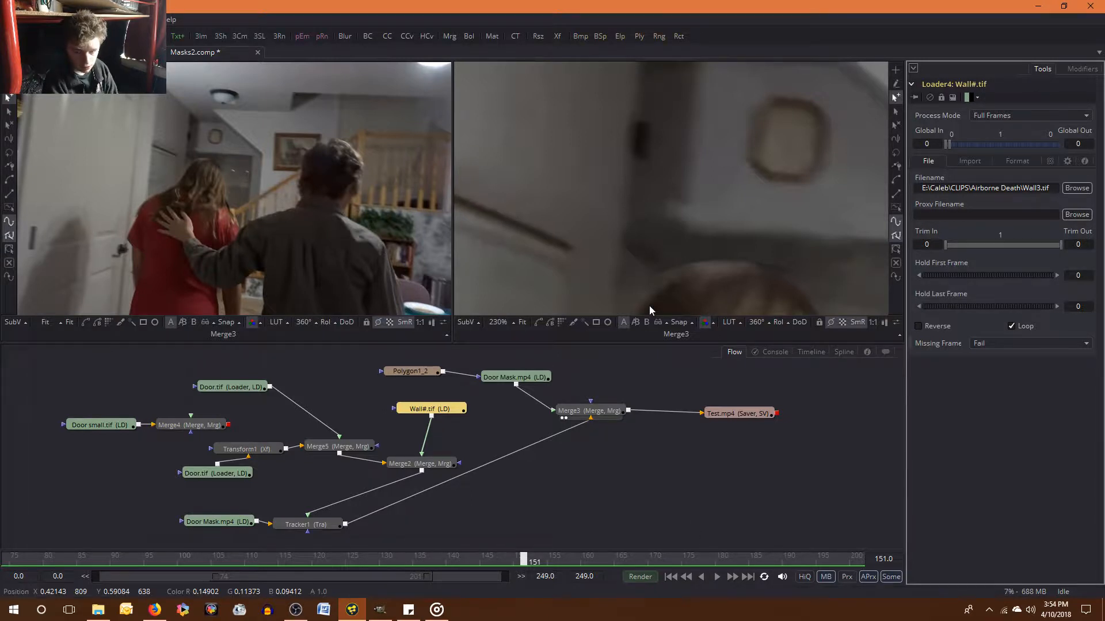
# Switch to GIMP and nudge the linked Clipboard layers another 2 pixels to the right
pyautogui.moveTo(378, 611)
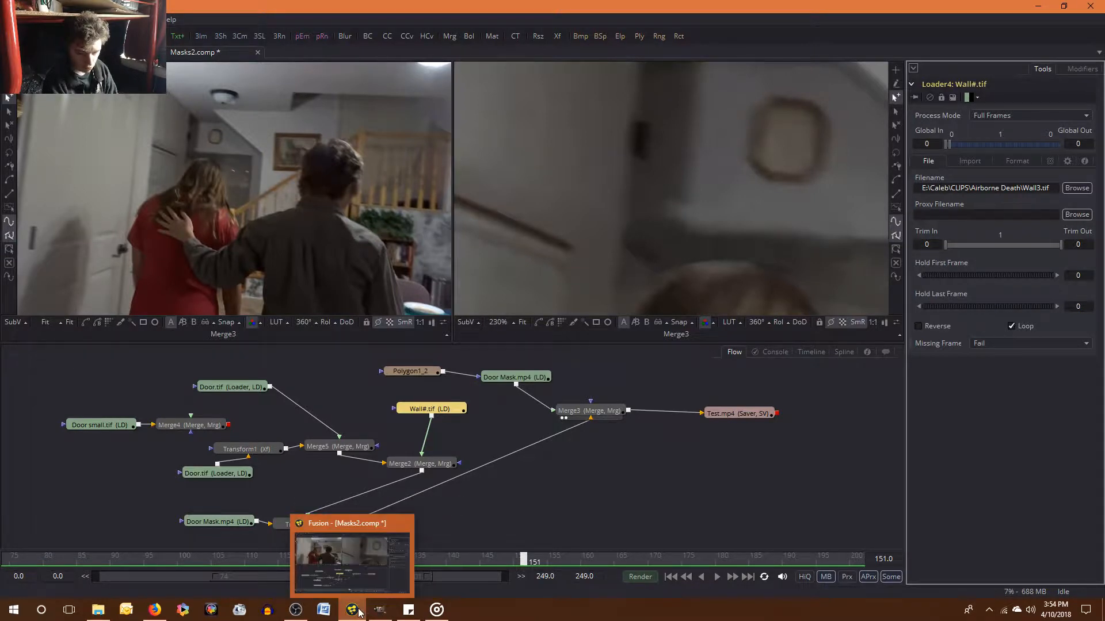
pyautogui.click(378, 611)
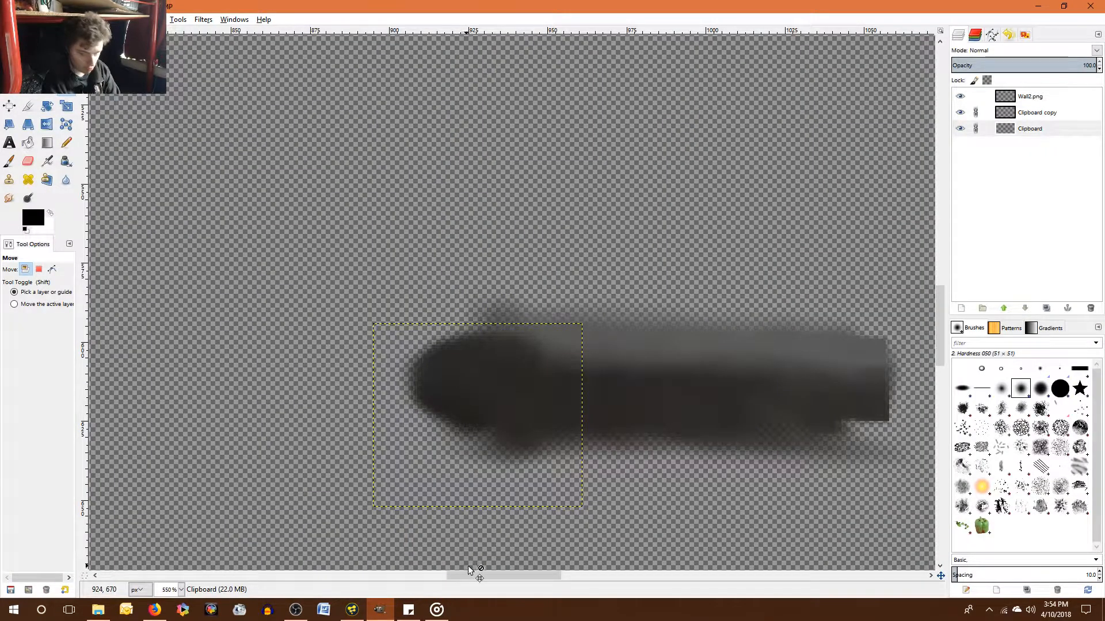
pyautogui.press('Right')
pyautogui.press('Right')
# Save Wall3.xcf, and overwrite Wall3.tif with the newly shifted layers
pyautogui.hotkey('ctrl', 's')
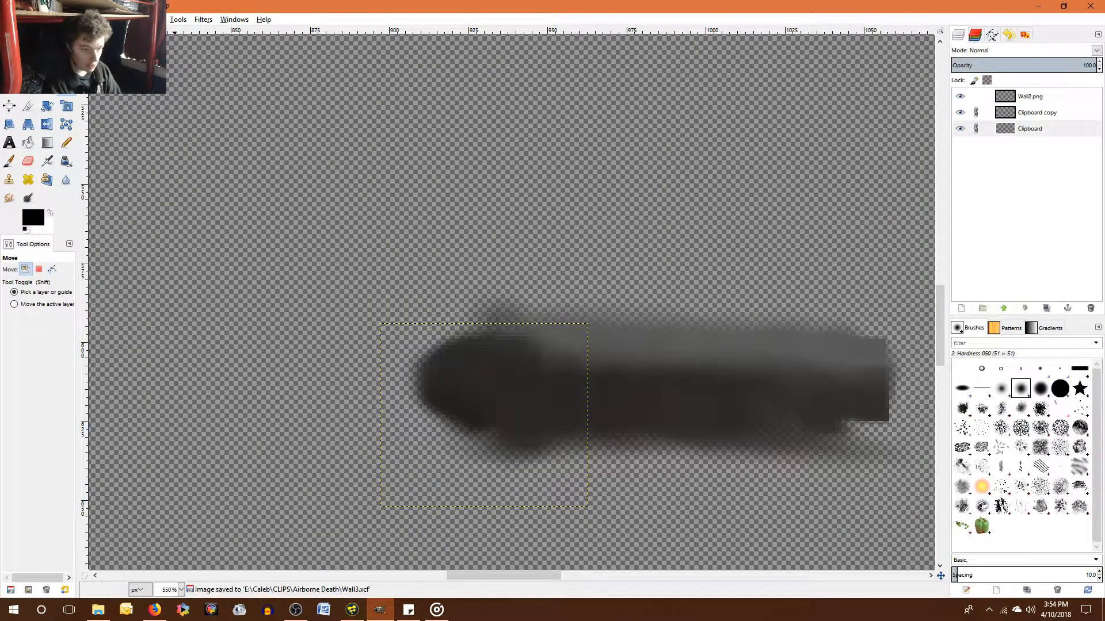
pyautogui.click(12, 19)
pyautogui.click(58, 163)
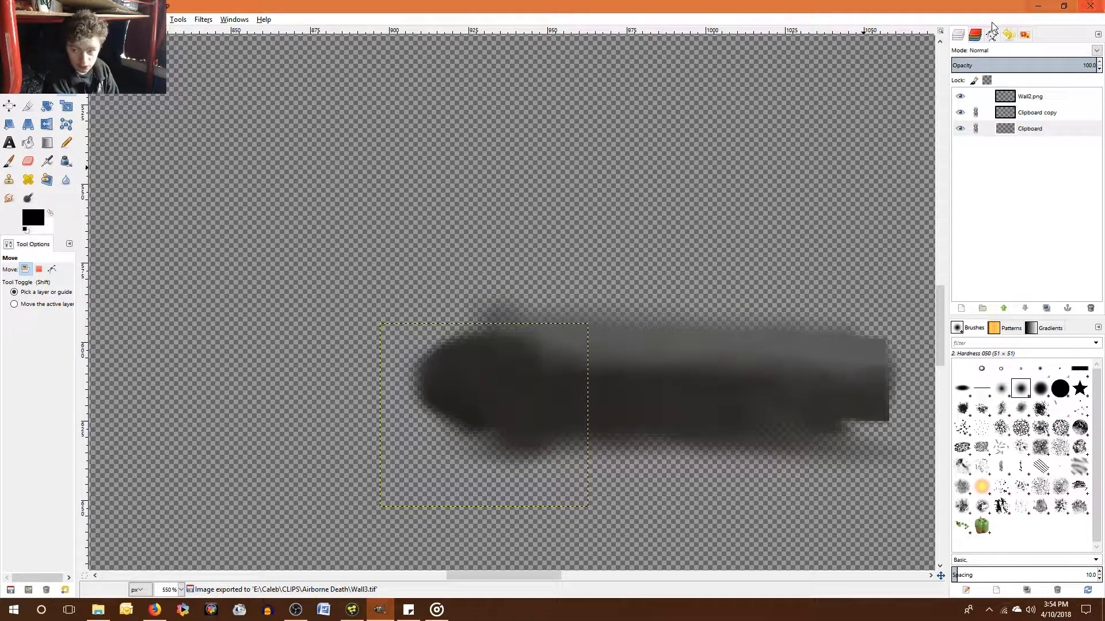
# Switch to Fusion and reload the re-exported Wall3.tif in the wall loader
pyautogui.click(1035, 13)
pyautogui.click(1077, 188)
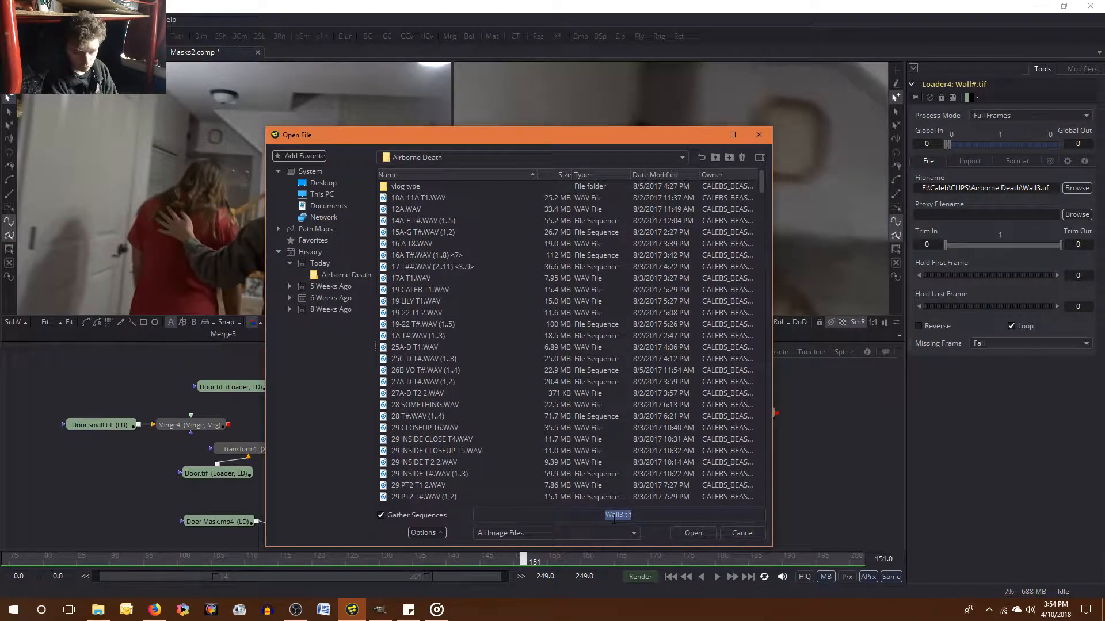
pyautogui.click(706, 536)
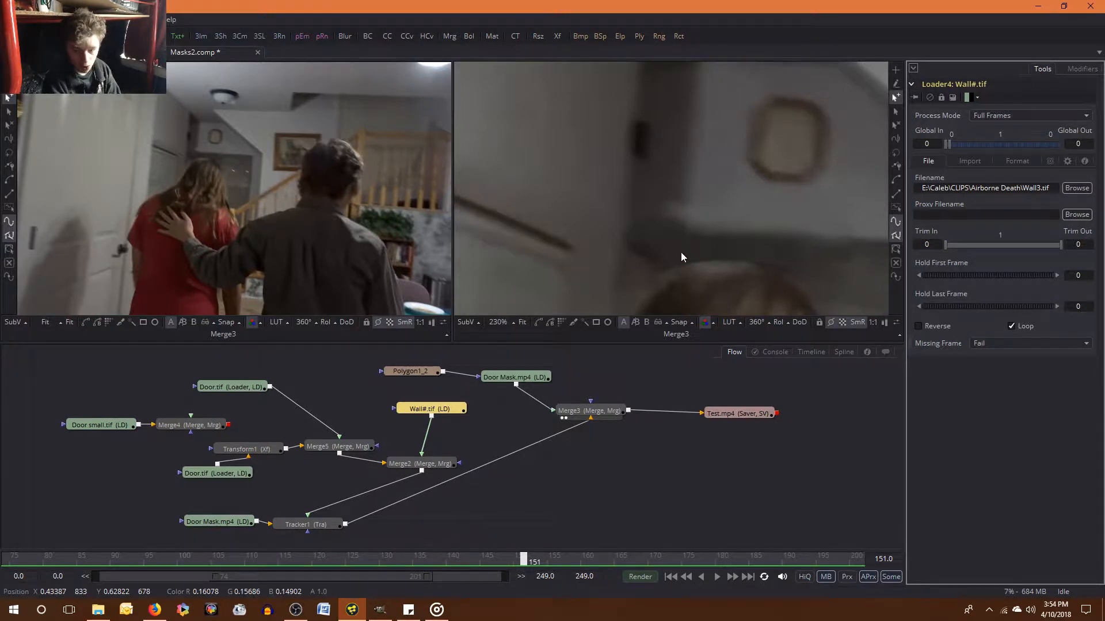
# Compare the Merge2 and Merge5 node settings and their placement in the door shot at frame 151
pyautogui.click(423, 463)
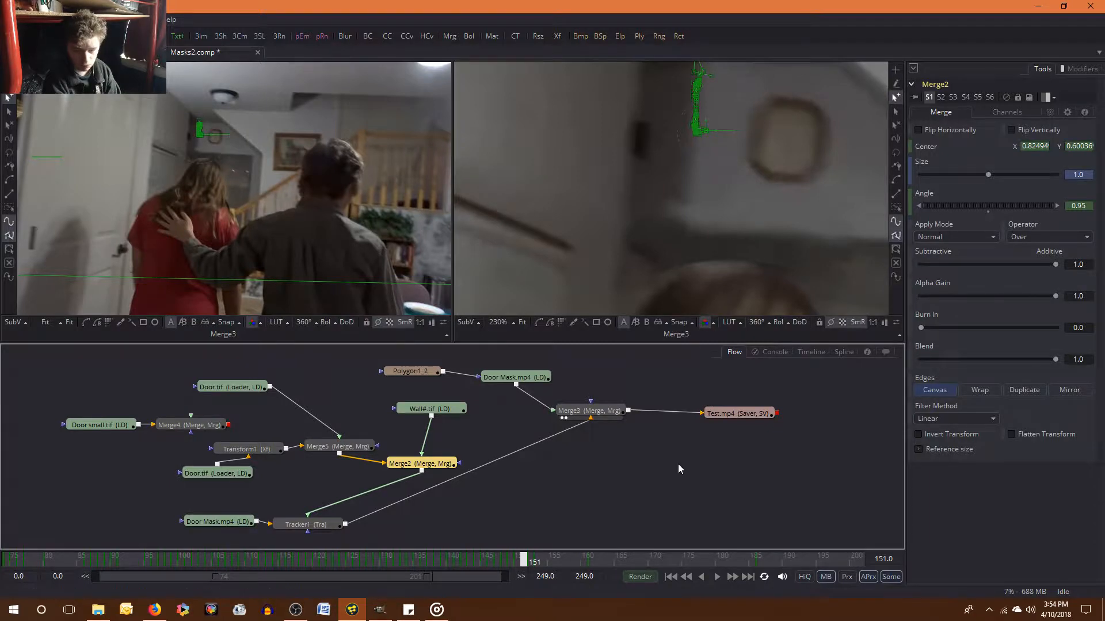
pyautogui.press('Left')
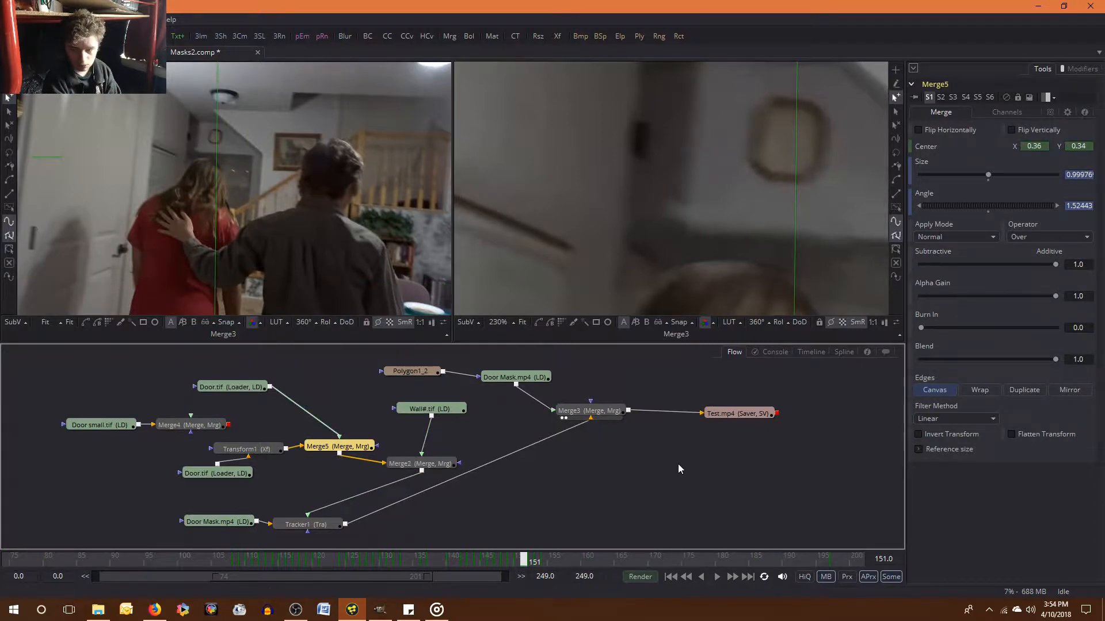
pyautogui.press('Right')
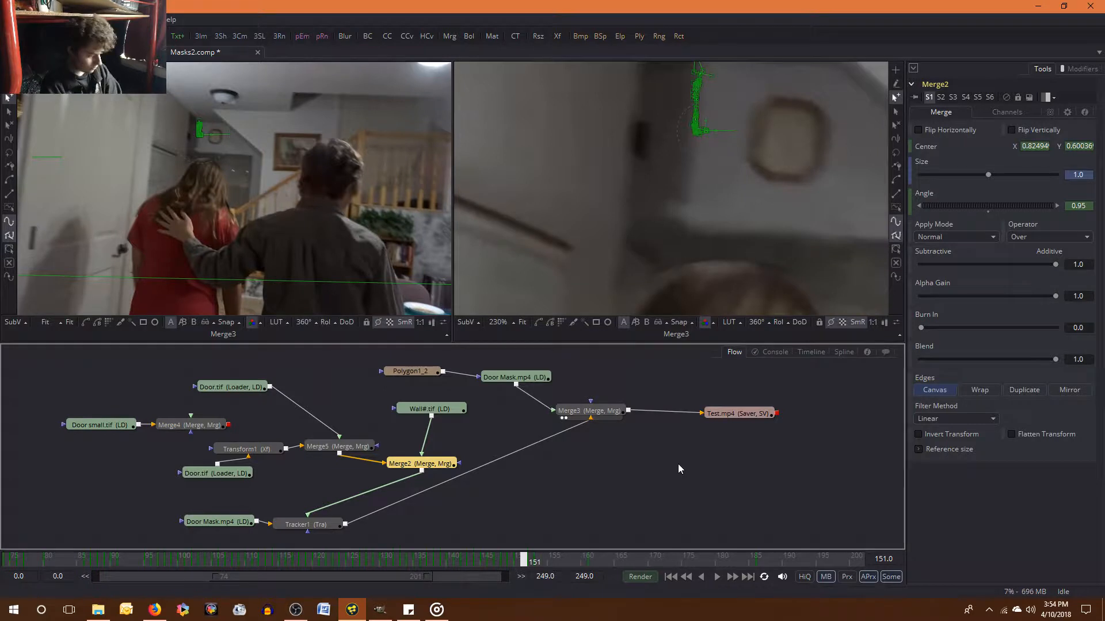
pyautogui.press('Left')
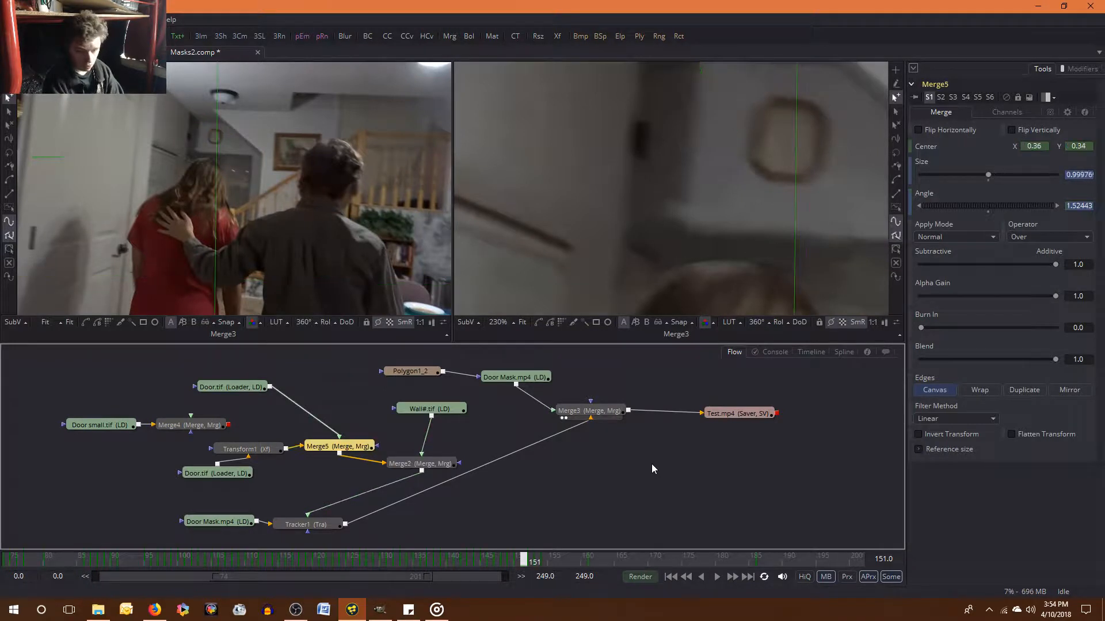
pyautogui.press('Right')
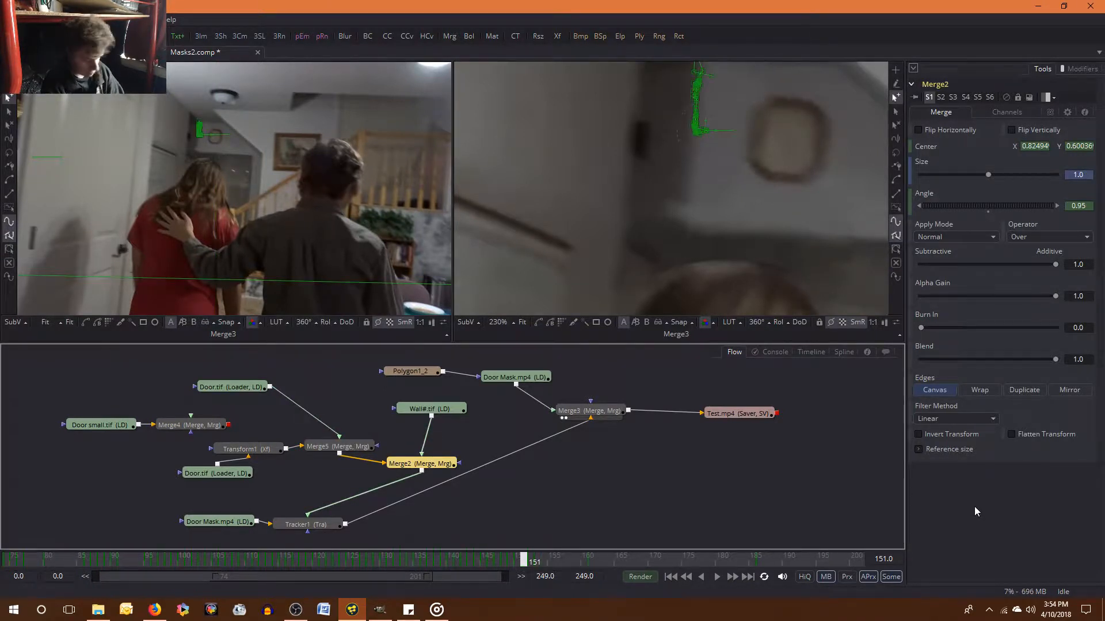
# Step back through the shot from frame 151 to frame 136, examining how the wall patch tracks
pyautogui.press('[')
pyautogui.press('[')
pyautogui.press('[')
pyautogui.press('[')
pyautogui.press('[')
pyautogui.press('[')
pyautogui.press('[')
pyautogui.press('[')
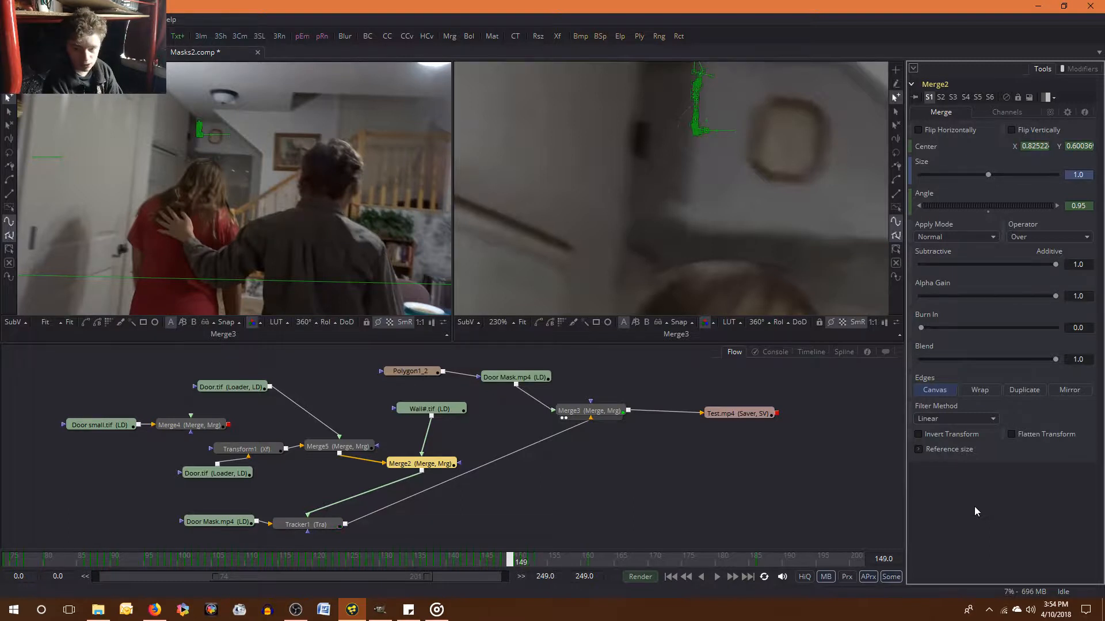
pyautogui.press('[')
pyautogui.press('[')
pyautogui.press('[')
pyautogui.press('[')
pyautogui.press('[')
pyautogui.press('[')
pyautogui.press('[')
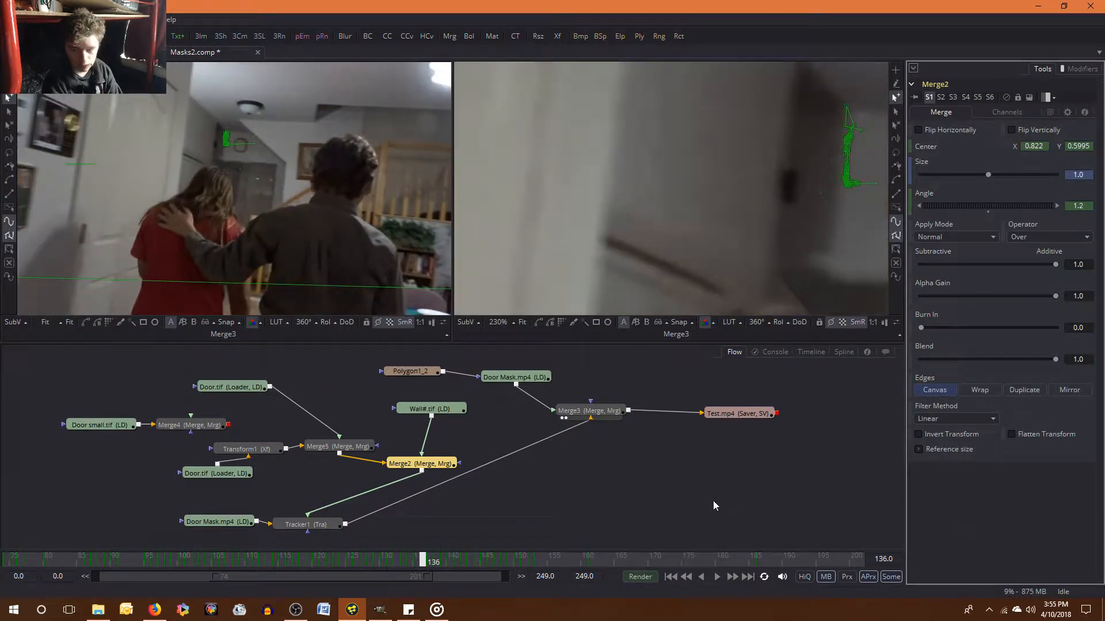
# Check the wall patch up close frame by frame from 136 to 145, and save the composition
pyautogui.moveTo(812, 185); pyautogui.dragTo(578, 130)
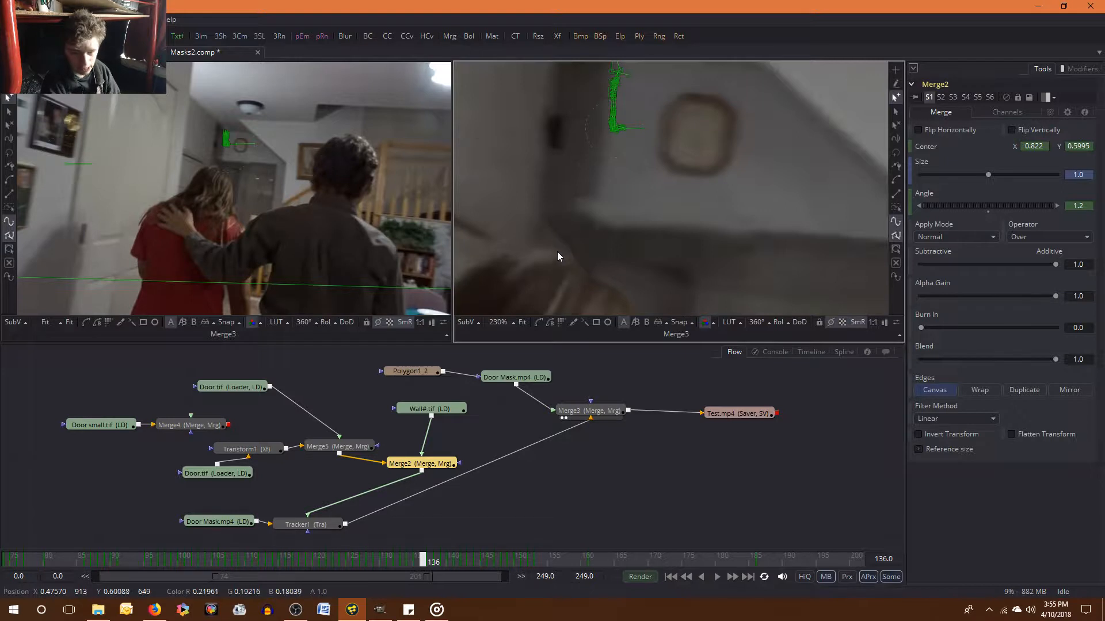
pyautogui.scroll(-4, 557, 253)
pyautogui.scroll(3, 557, 253)
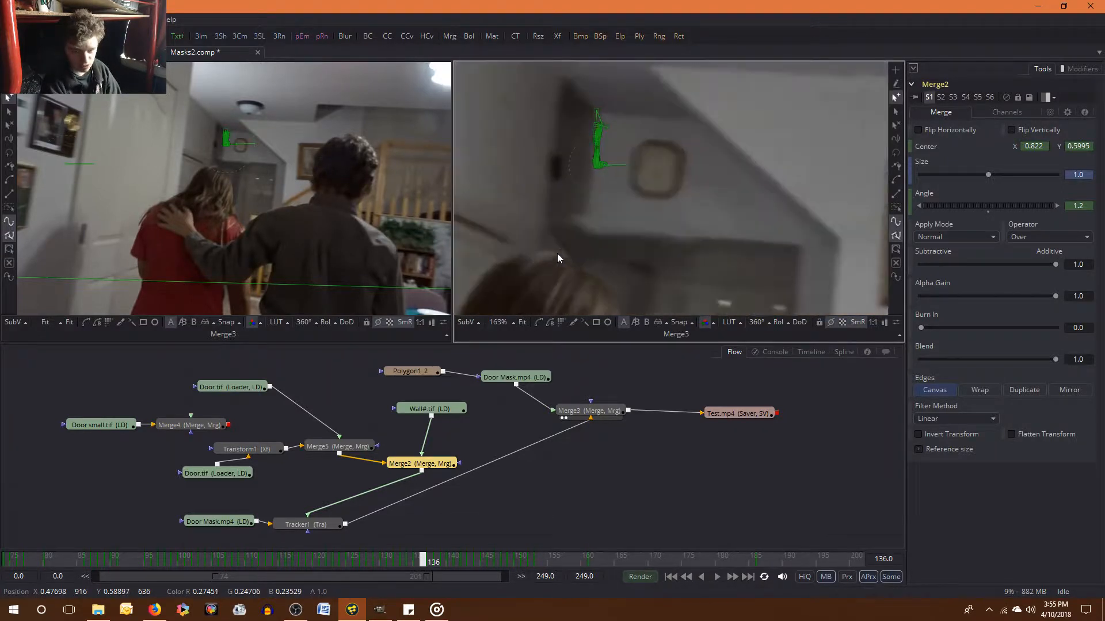
pyautogui.moveTo(497, 255); pyautogui.dragTo(619, 247)
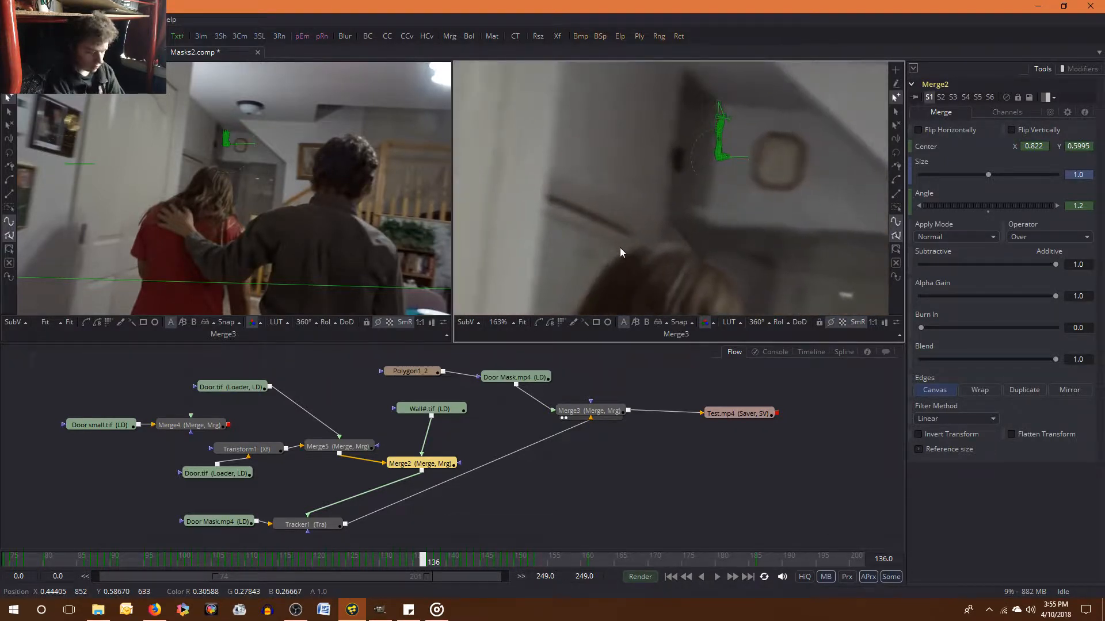
pyautogui.press('Right')
pyautogui.press('Right')
pyautogui.press('Right')
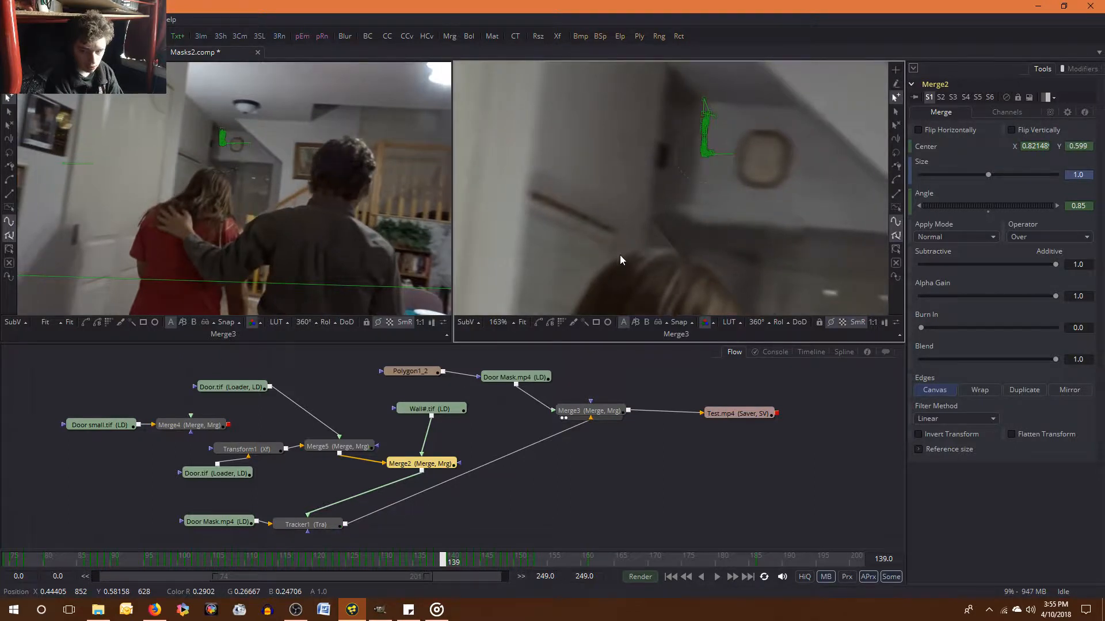
pyautogui.press('Right')
pyautogui.press('Right')
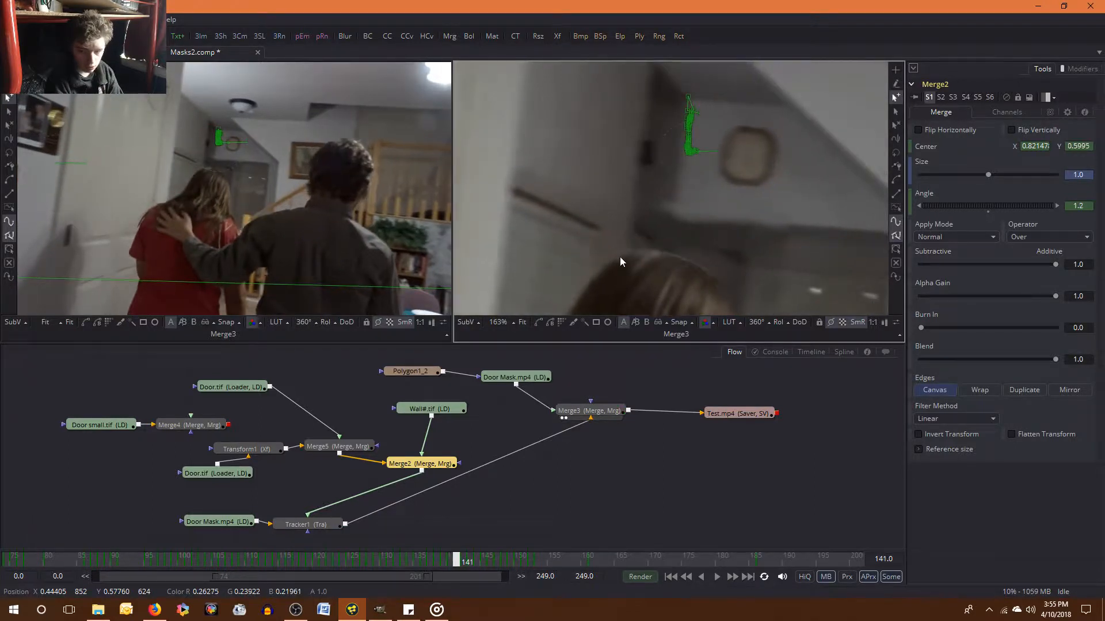
pyautogui.press('Right')
pyautogui.press('Right')
pyautogui.press('Right')
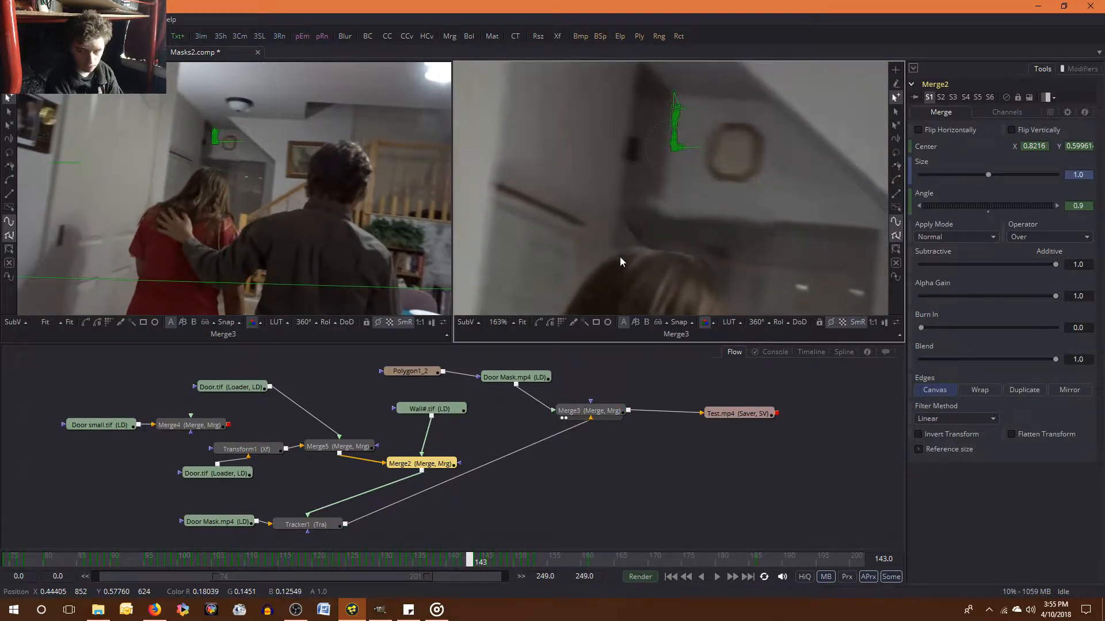
pyautogui.press('Right')
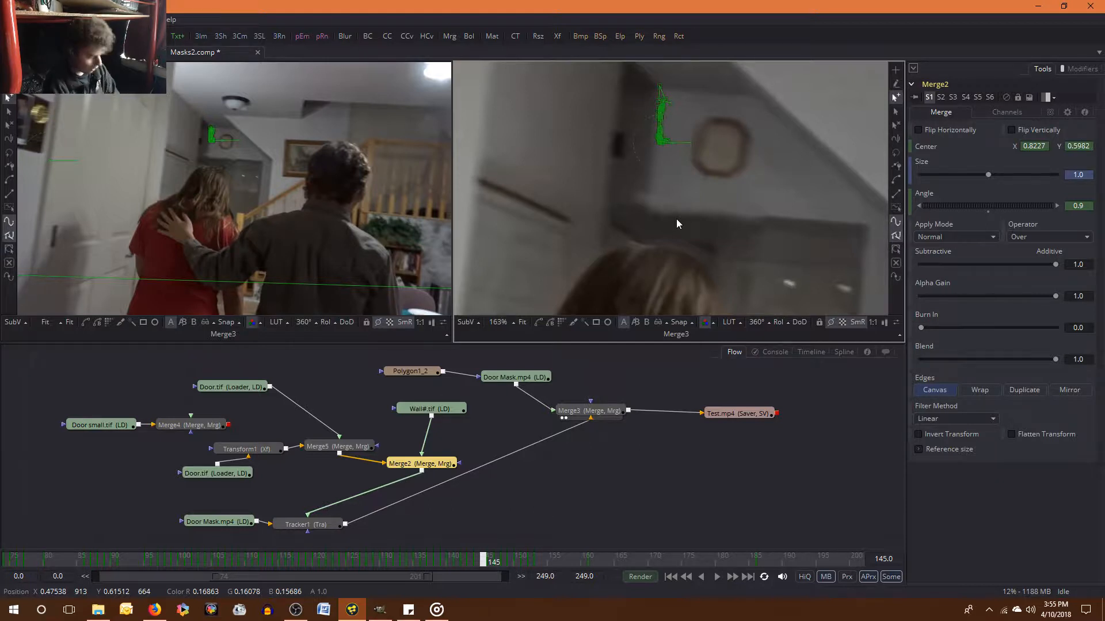
pyautogui.hotkey('ctrl', 's')
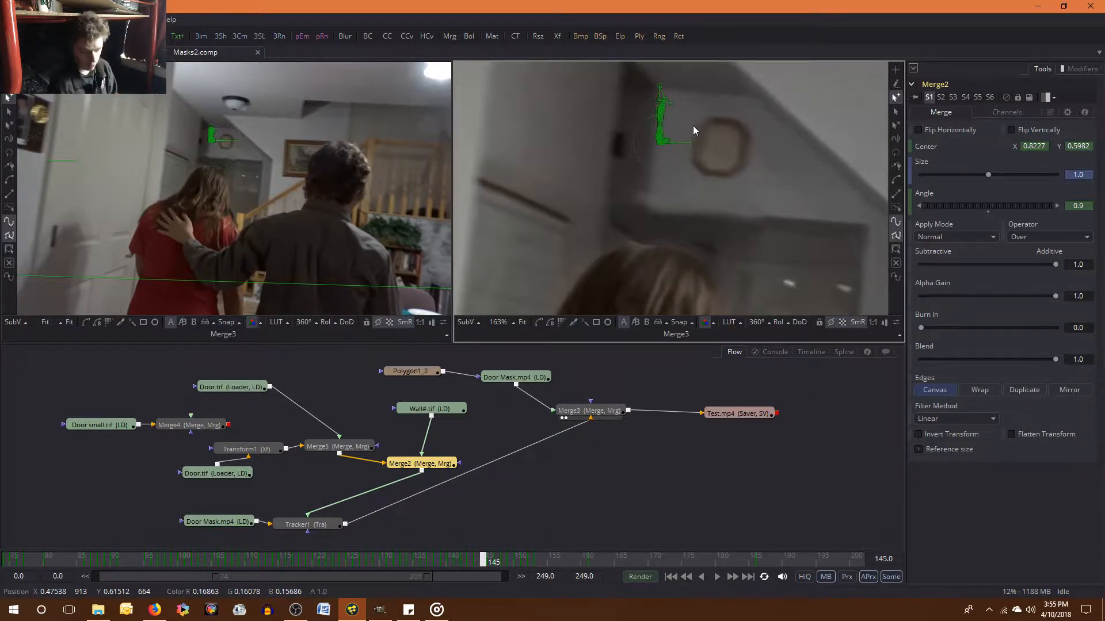
# Find the Spotify desktop app on the computer and launch it
pyautogui.click(13, 609)
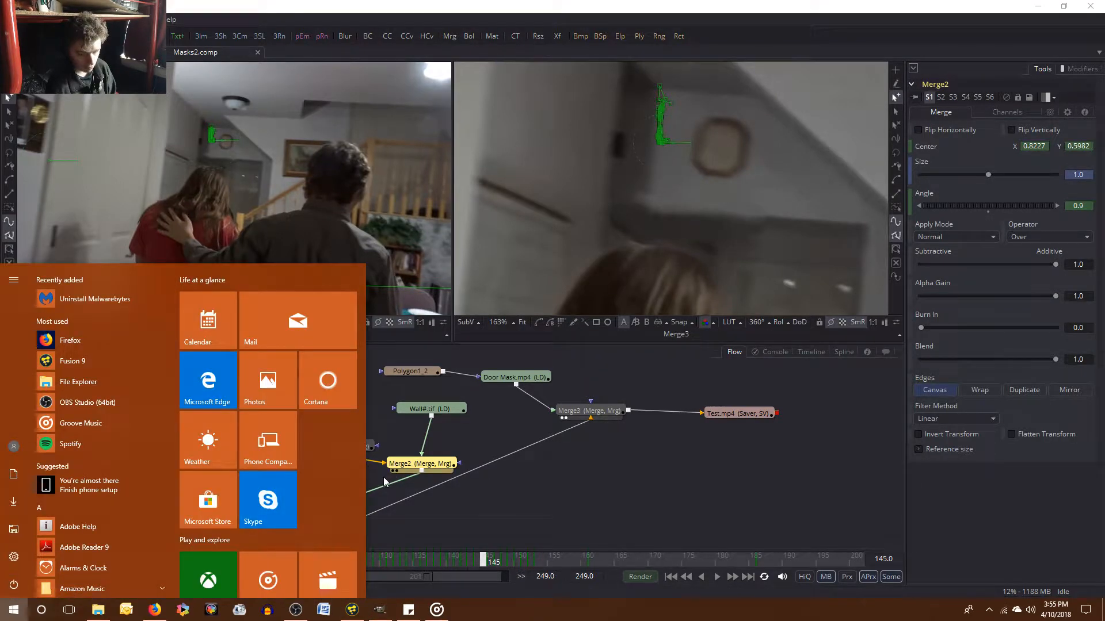
pyautogui.scroll(-3, 298, 530)
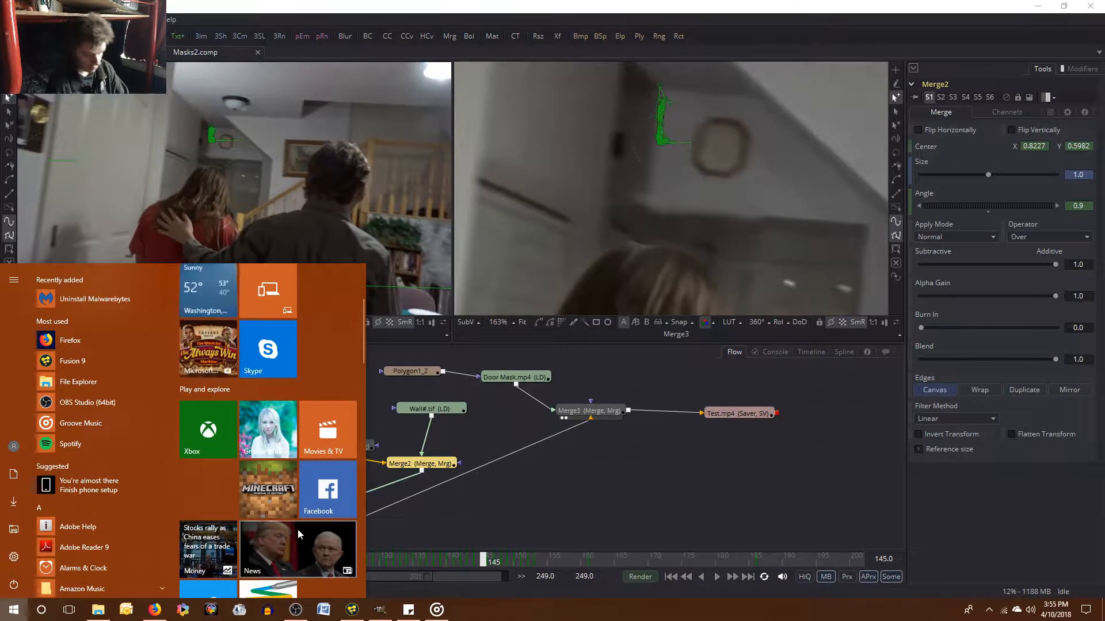
pyautogui.write('spo')
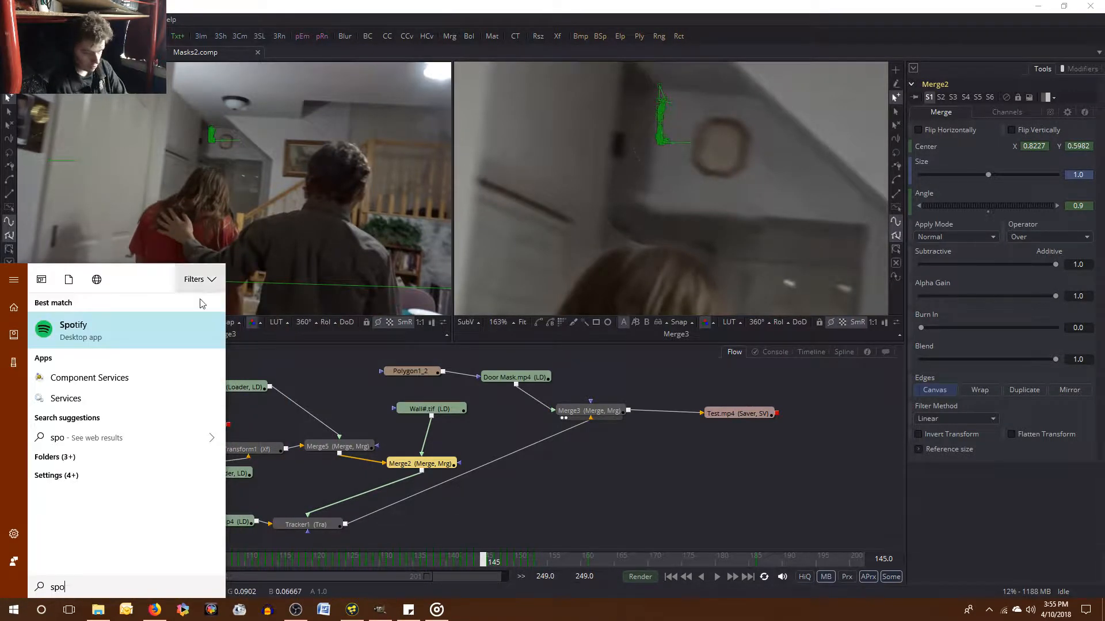
pyautogui.click(188, 326)
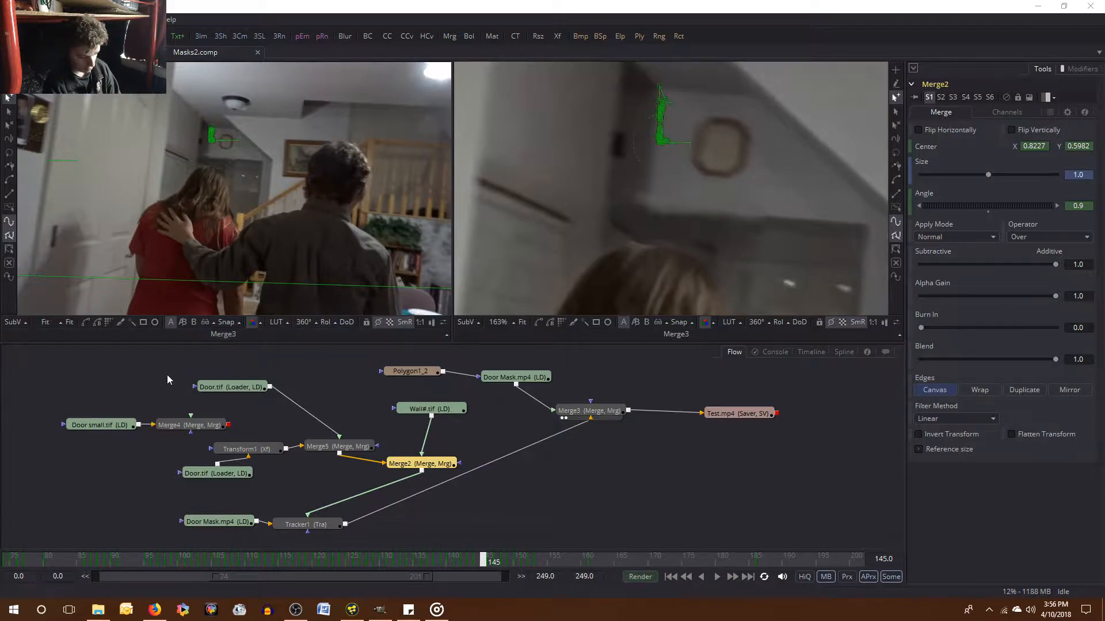
pyautogui.click(302, 614)
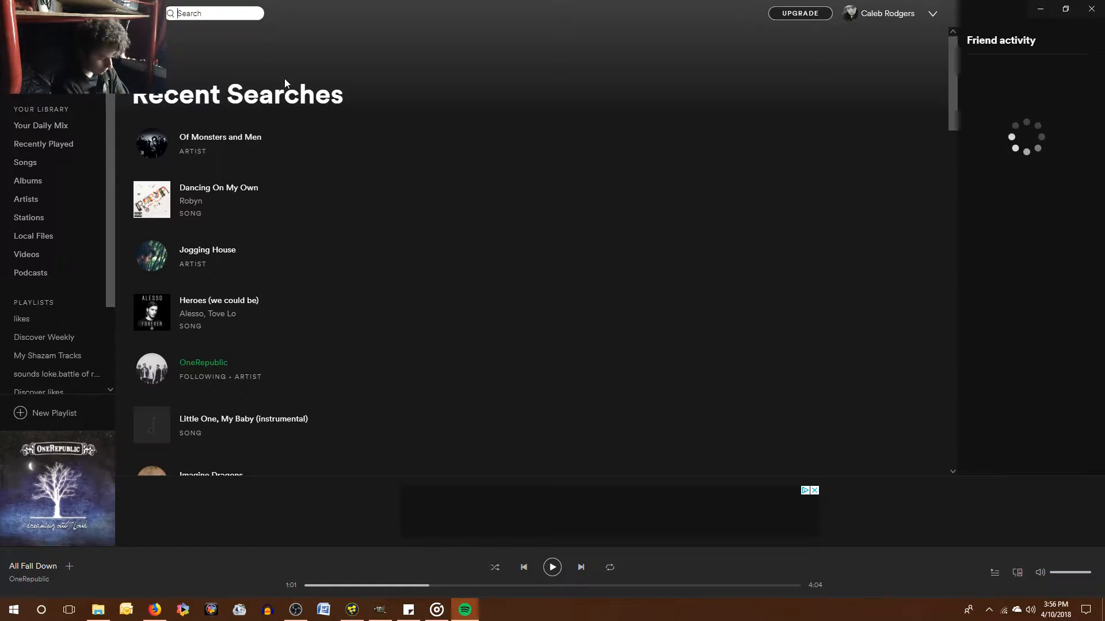
pyautogui.write('mirros')
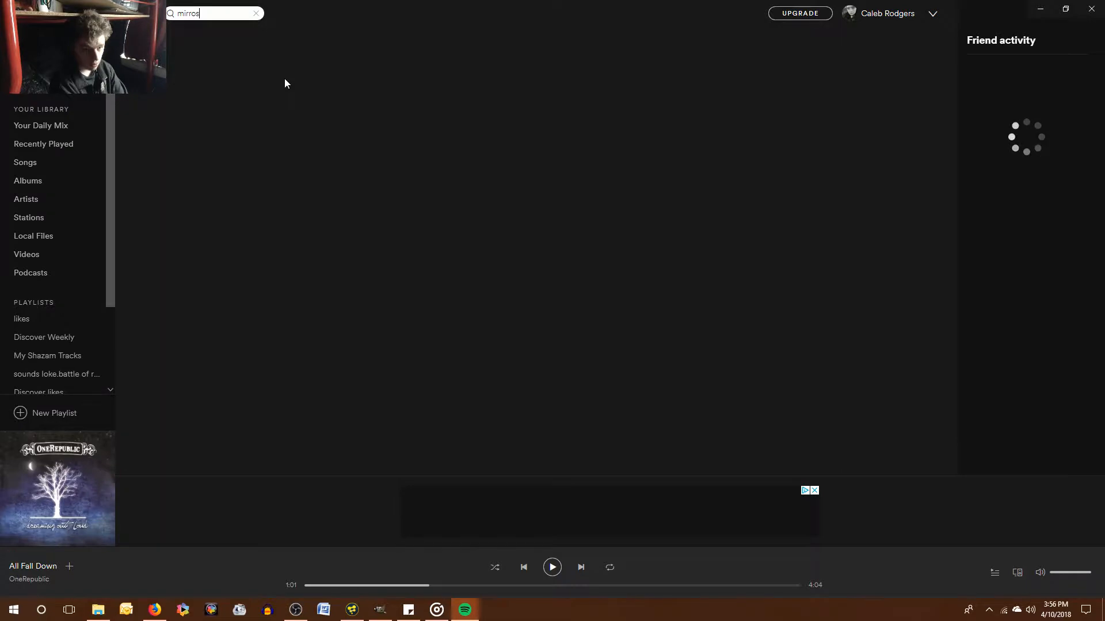
pyautogui.press('BackSpace')
pyautogui.write('r')
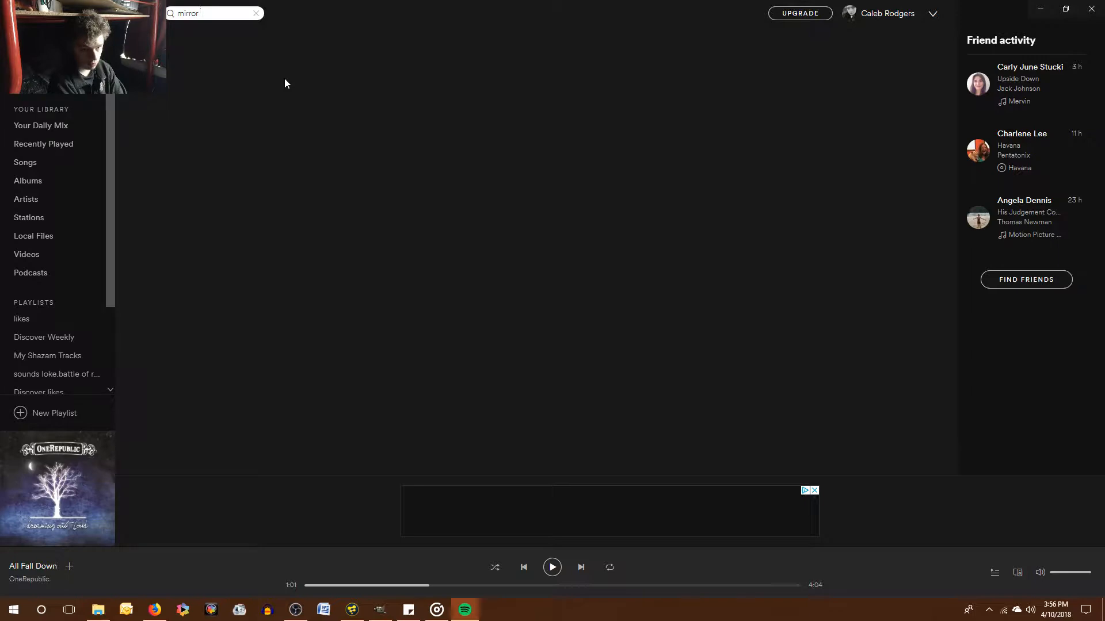
pyautogui.press('BackSpace')
pyautogui.press('BackSpace')
pyautogui.press('BackSpace')
pyautogui.press('BackSpace')
pyautogui.press('BackSpace')
pyautogui.press('BackSpace')
# Search Spotify for "justin timberlake"
pyautogui.write('ju')
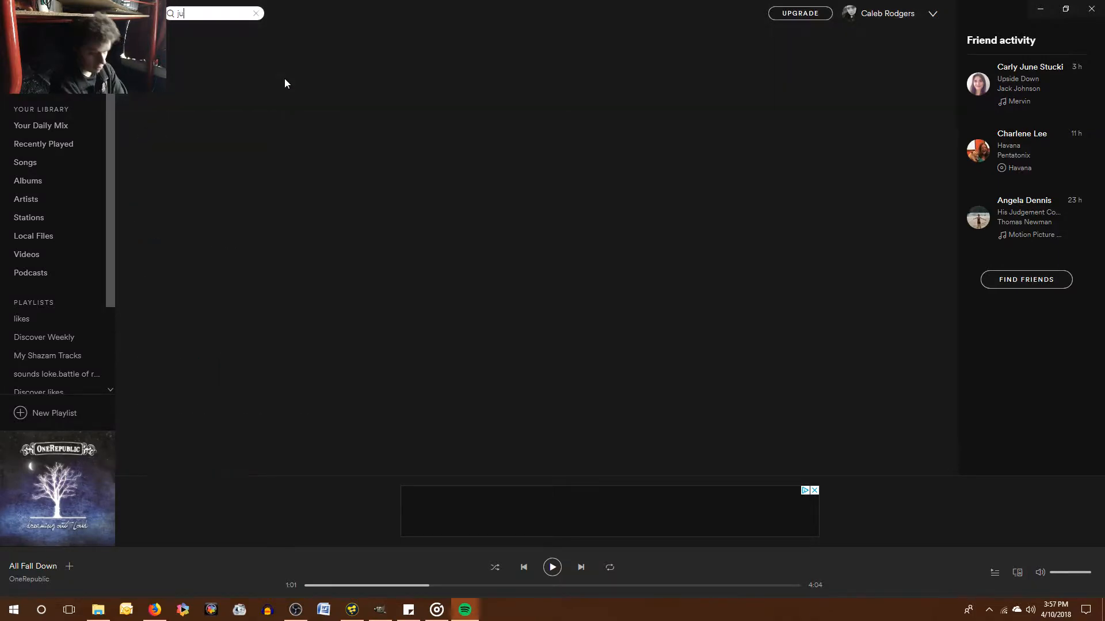
pyautogui.write('stin')
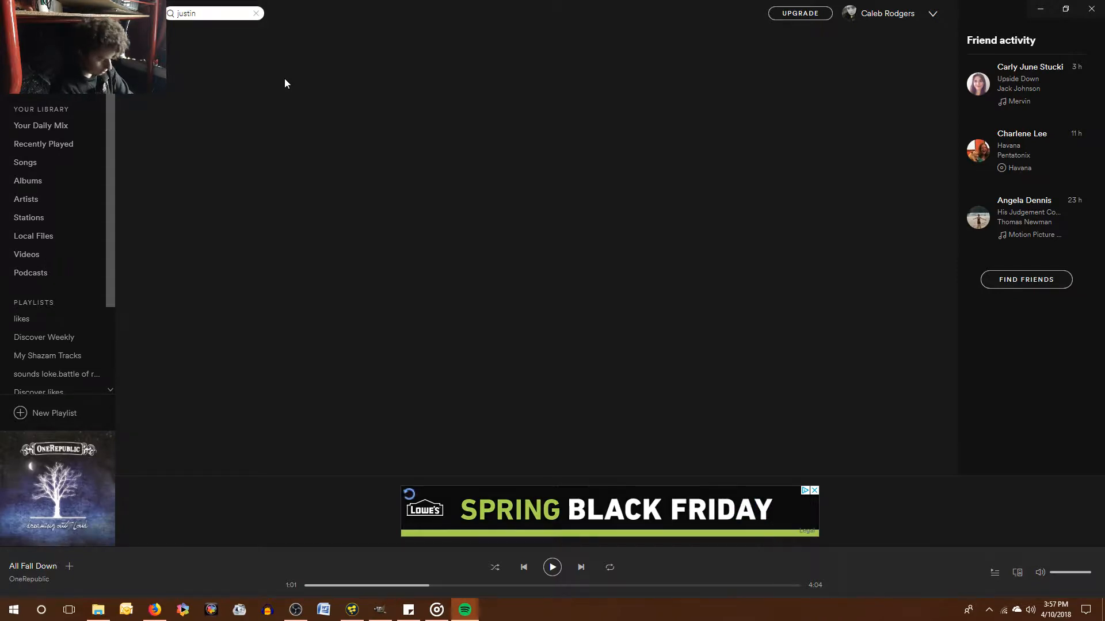
pyautogui.write(' timberla')
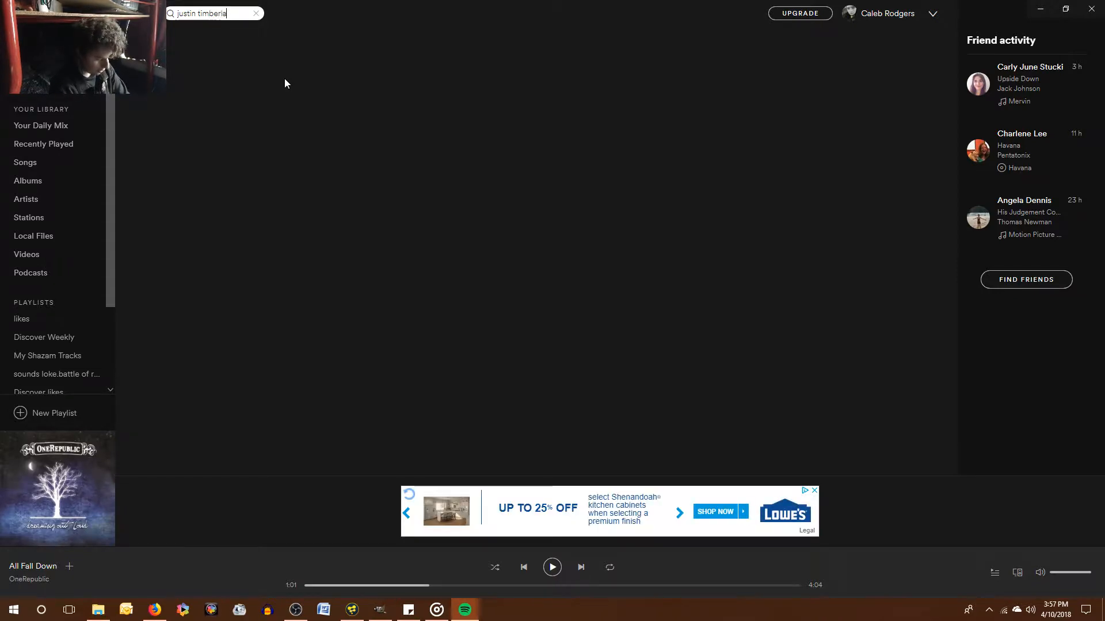
pyautogui.write('ke')
pyautogui.press('Return')
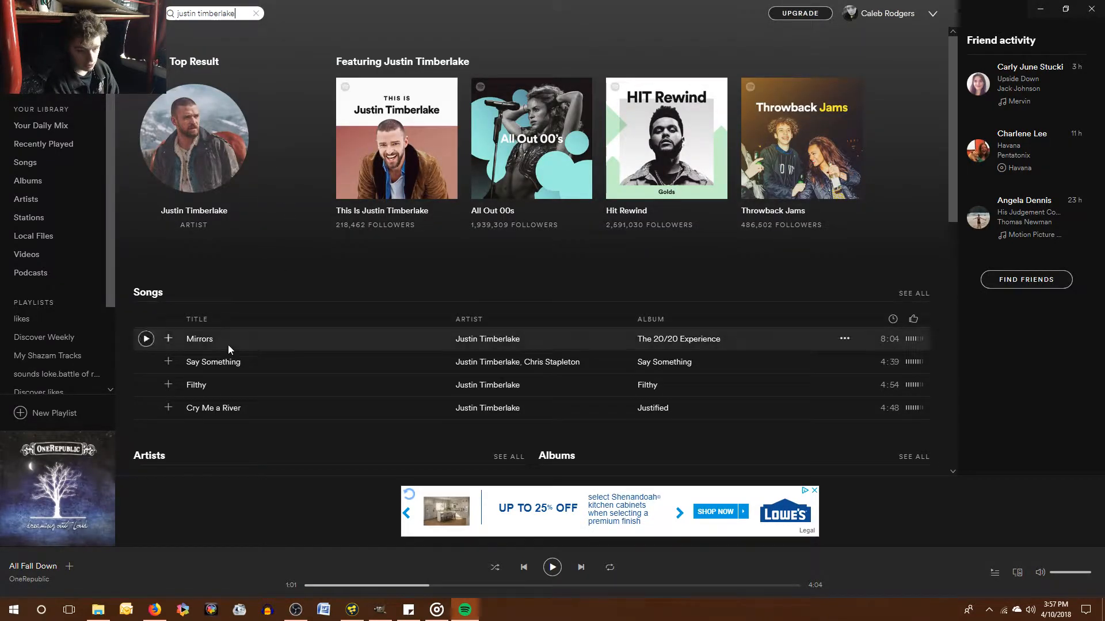
# Sample the songs Mirrors and Say Something, skipping ahead in Say Something to 0:31 and 1:14
pyautogui.click(143, 338)
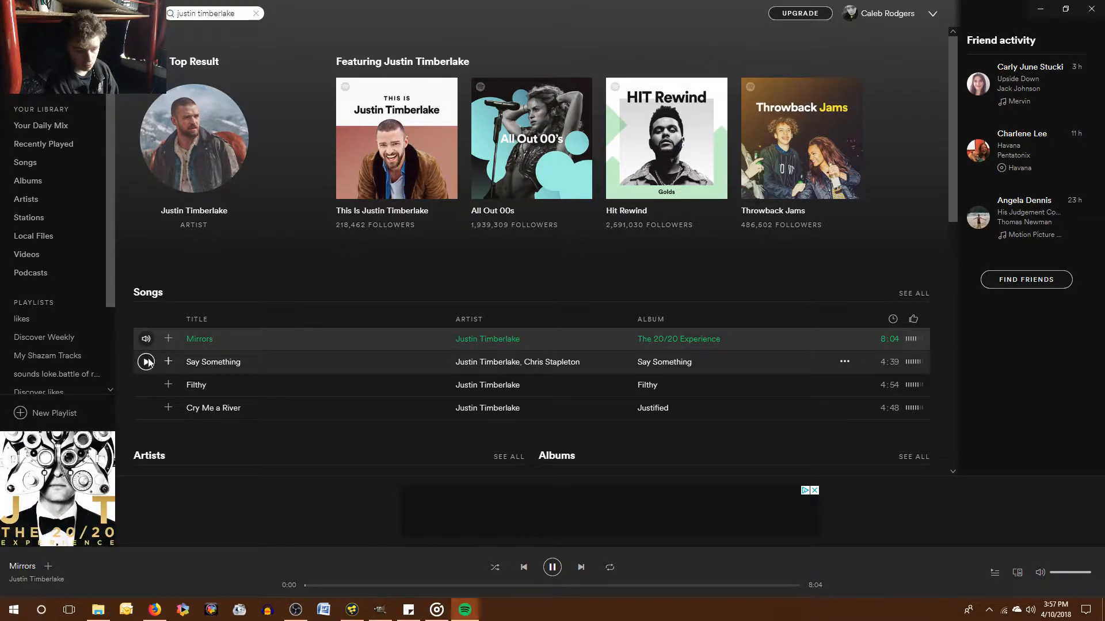
pyautogui.click(147, 361)
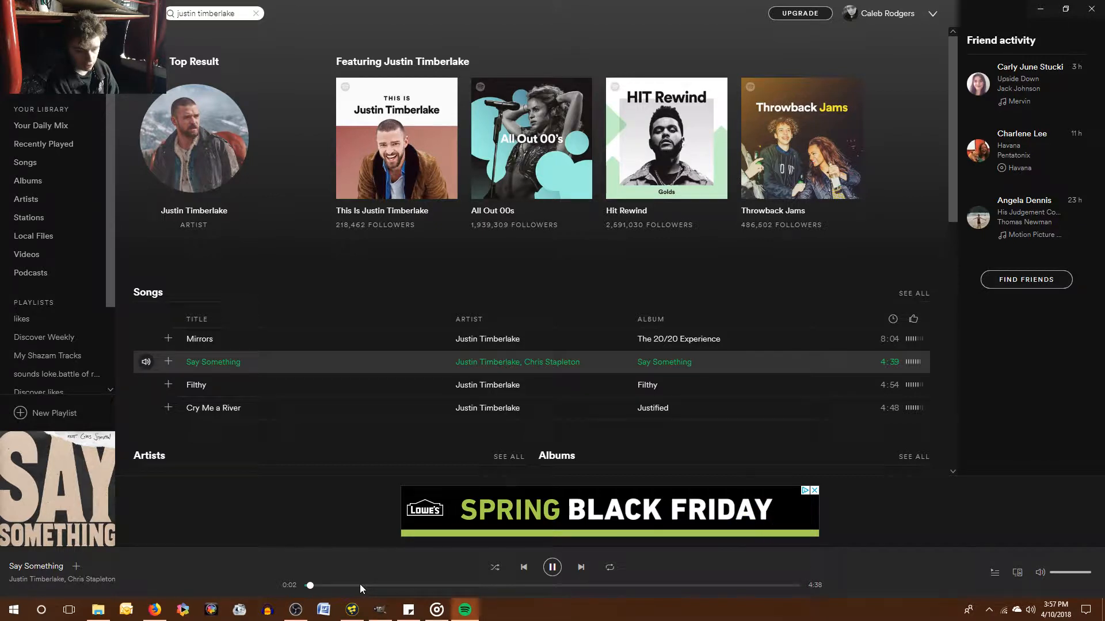
pyautogui.click(360, 584)
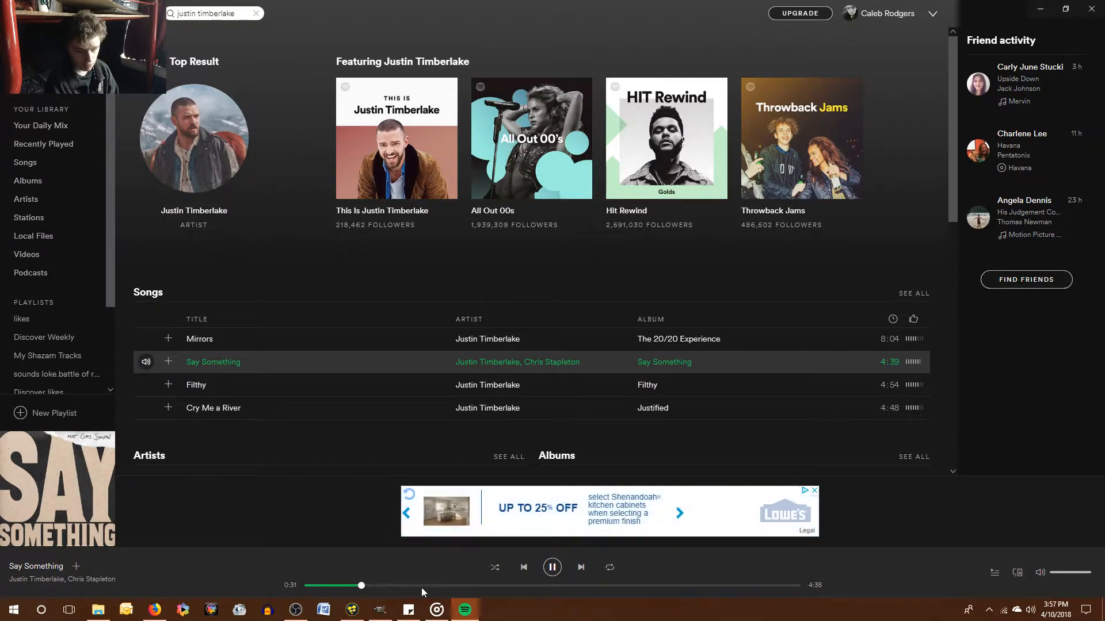
pyautogui.click(437, 585)
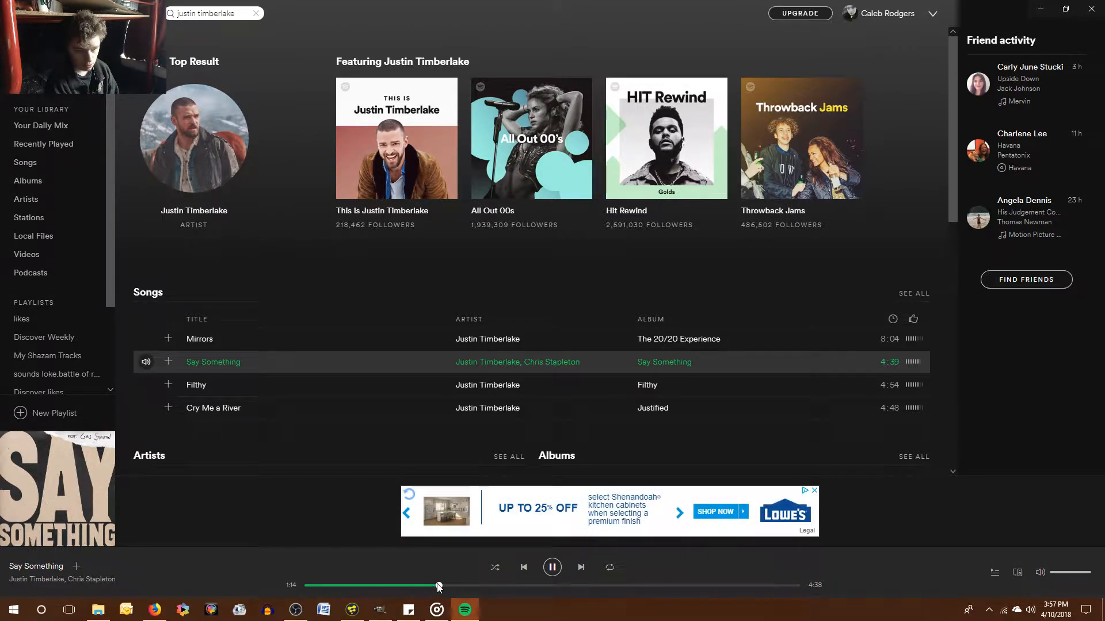
# Play Mirrors by Justin Timberlake and turn on single-track repeat
pyautogui.click(148, 343)
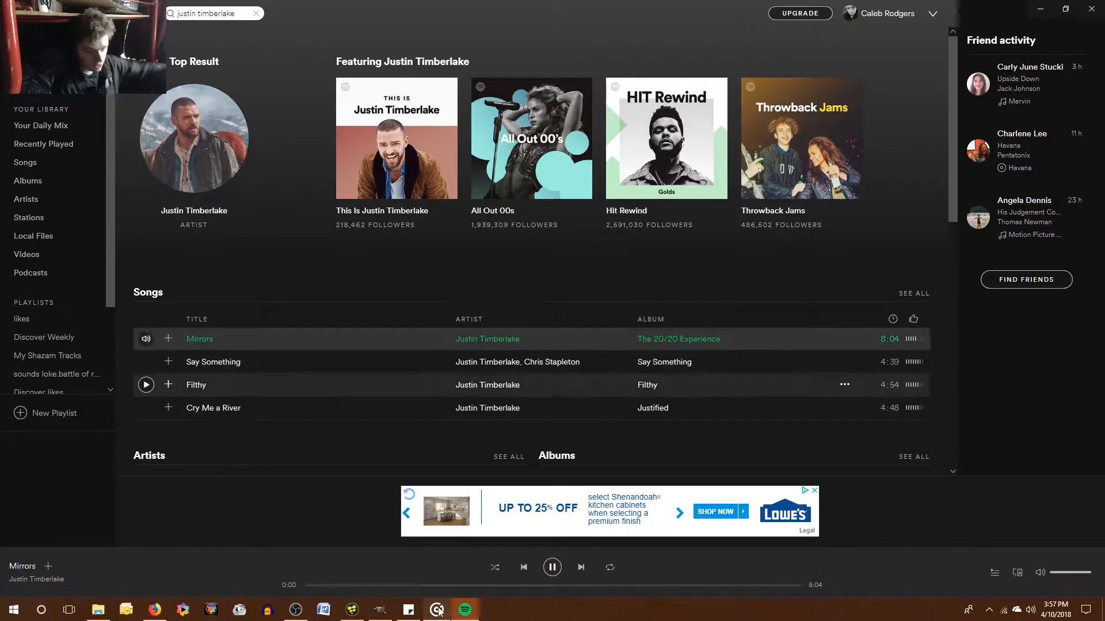
pyautogui.click(610, 567)
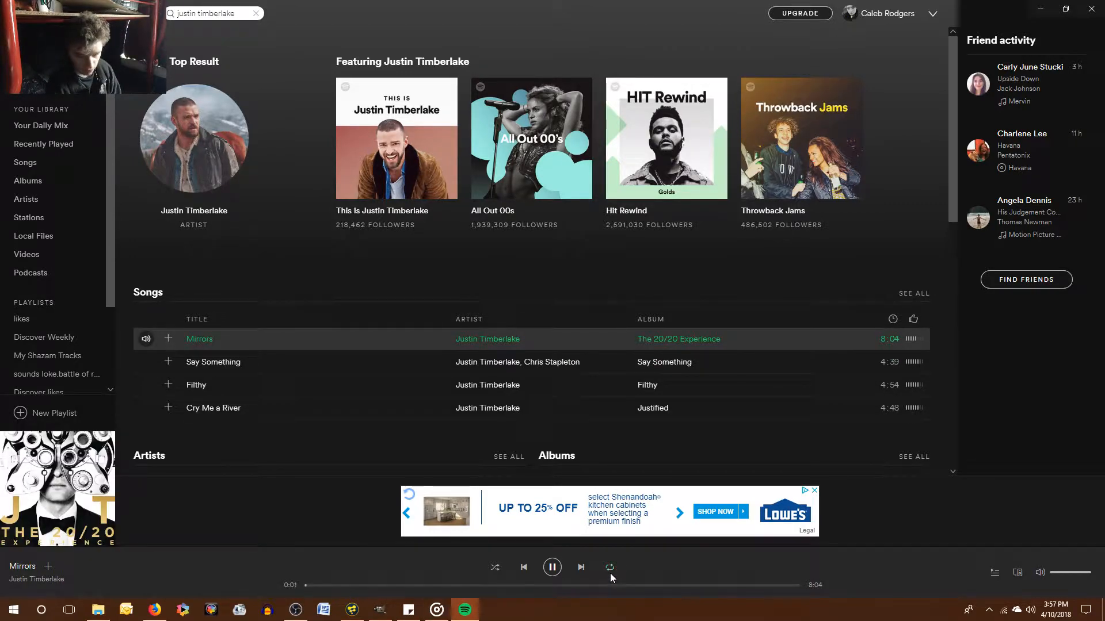
pyautogui.click(610, 568)
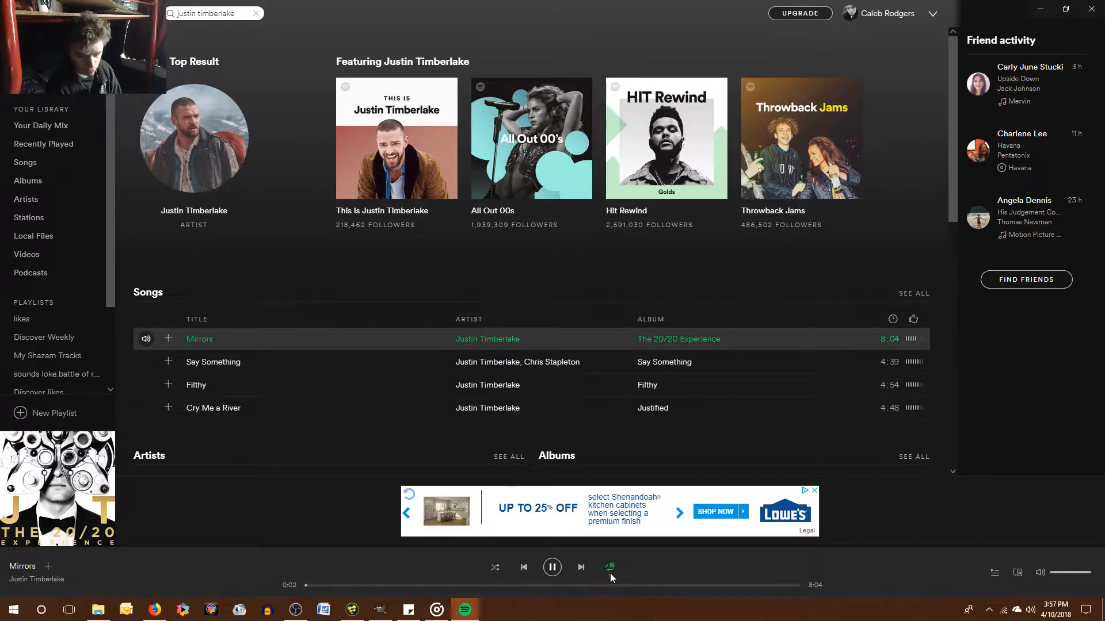
# Return to Fusion and inspect the patched wall's shadow edge in the Merge3 view at frame 145
pyautogui.click(1030, 9)
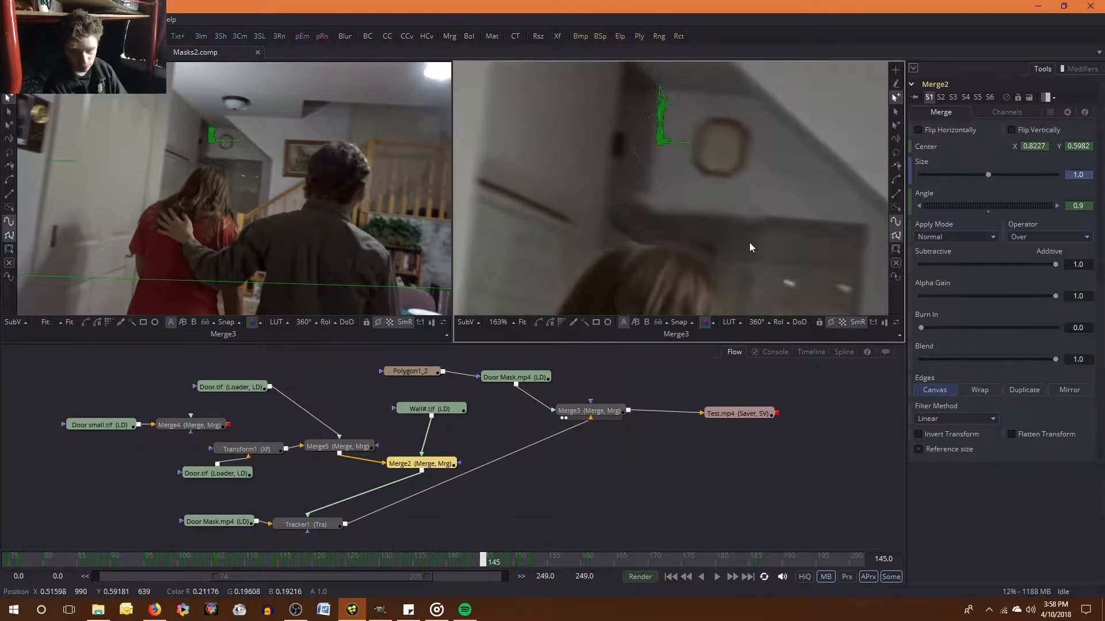
pyautogui.scroll(2, 761, 219)
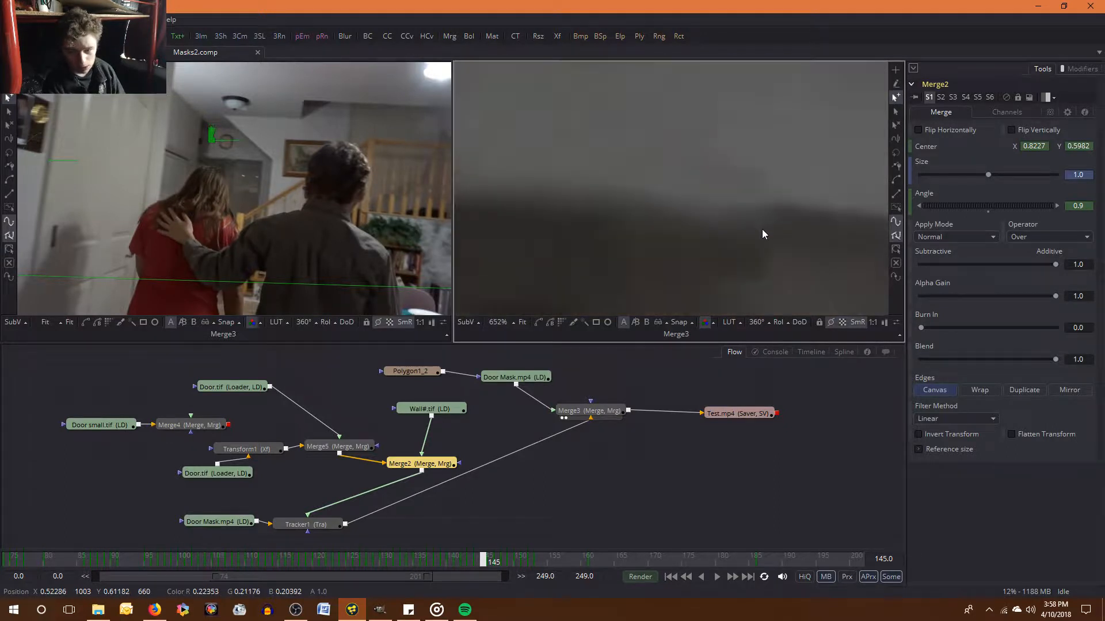
pyautogui.scroll(-1, 759, 247)
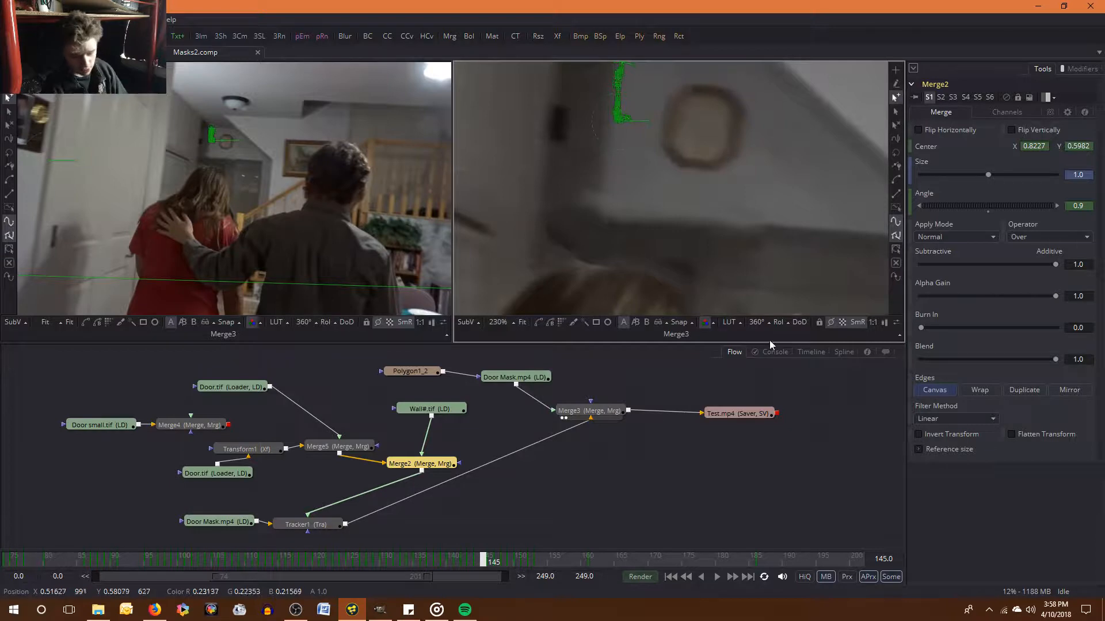
pyautogui.scroll(2, 754, 259)
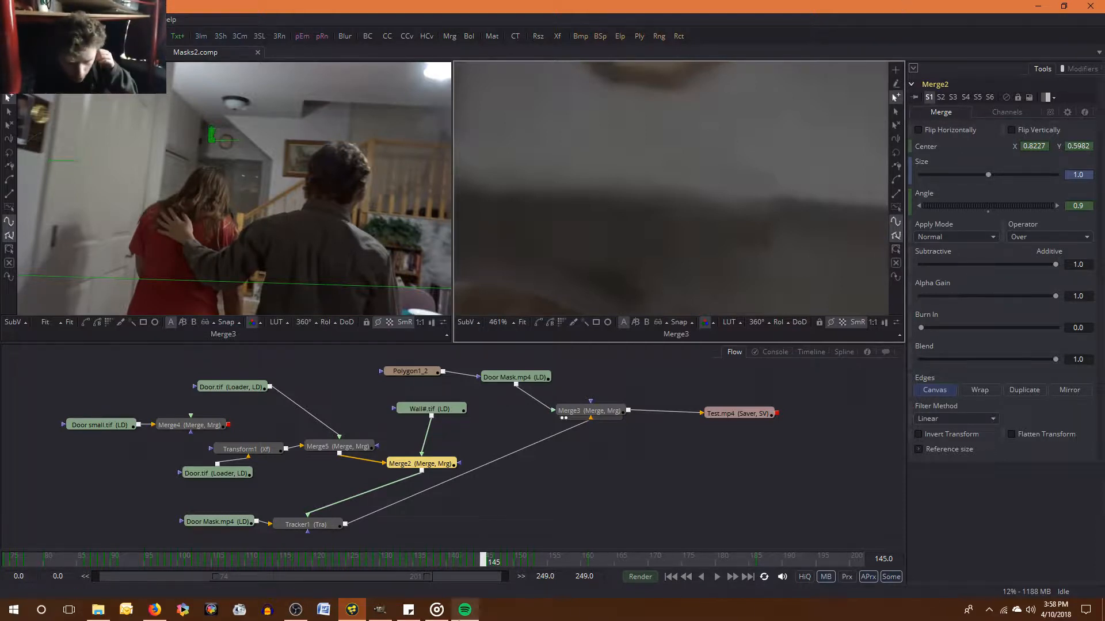
# Pause the Spotify song and resume it without leaving Fusion
pyautogui.moveTo(465, 609)
pyautogui.click(463, 585)
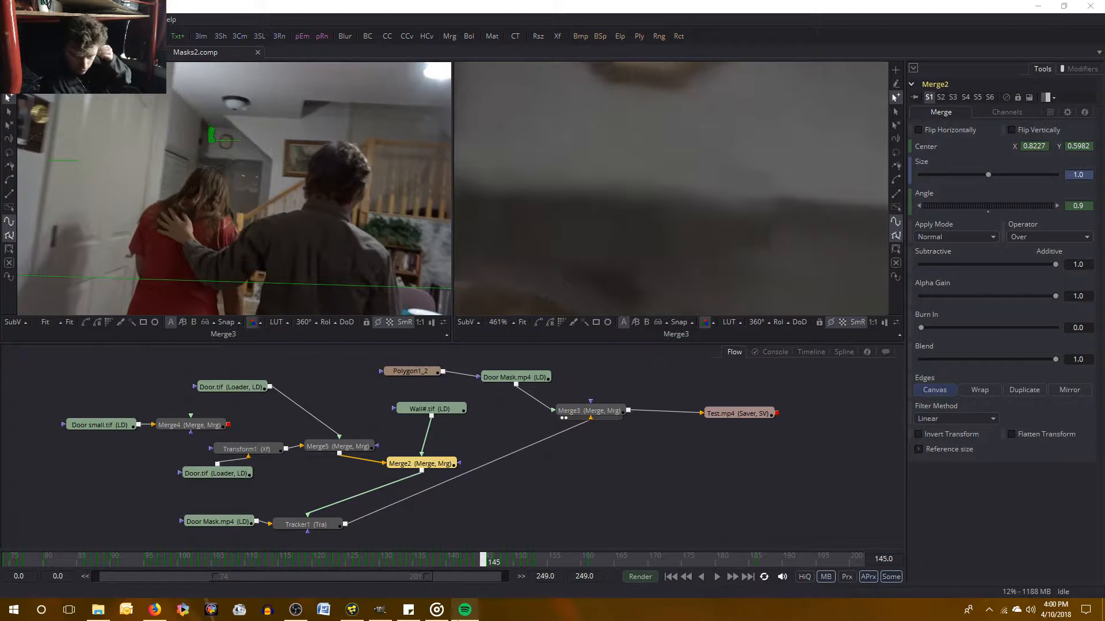
pyautogui.moveTo(465, 610)
pyautogui.click(465, 586)
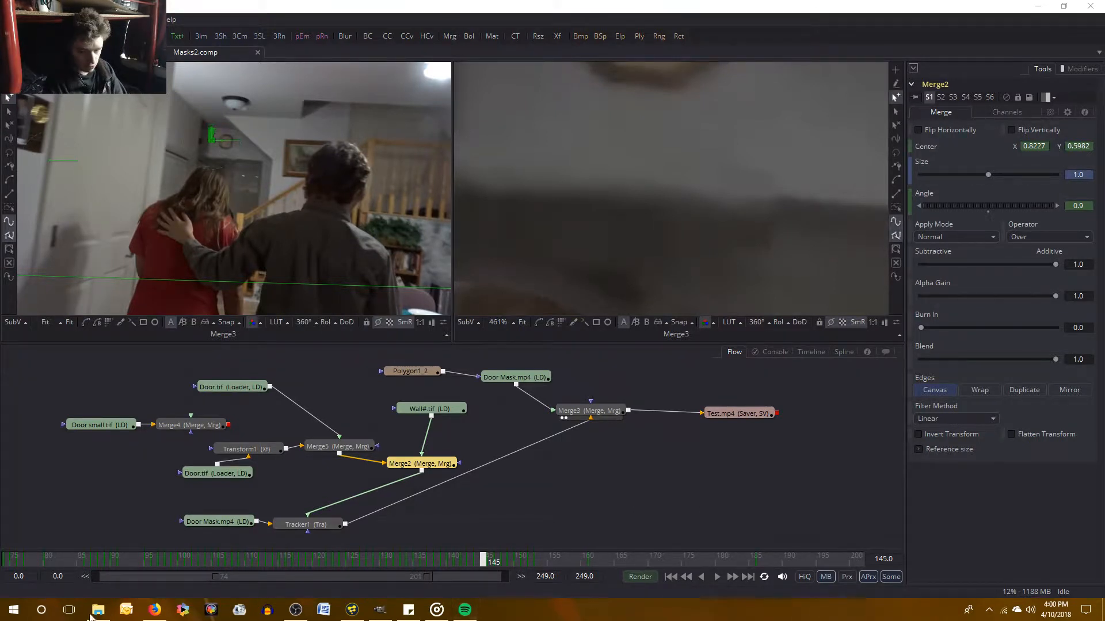
# Compare the wall patch's shadow edge across frames 142 to 145 in the Merge3 view
pyautogui.click(660, 245)
pyautogui.moveTo(661, 240); pyautogui.dragTo(808, 246)
pyautogui.scroll(-1, 792, 247)
pyautogui.scroll(-1, 791, 252)
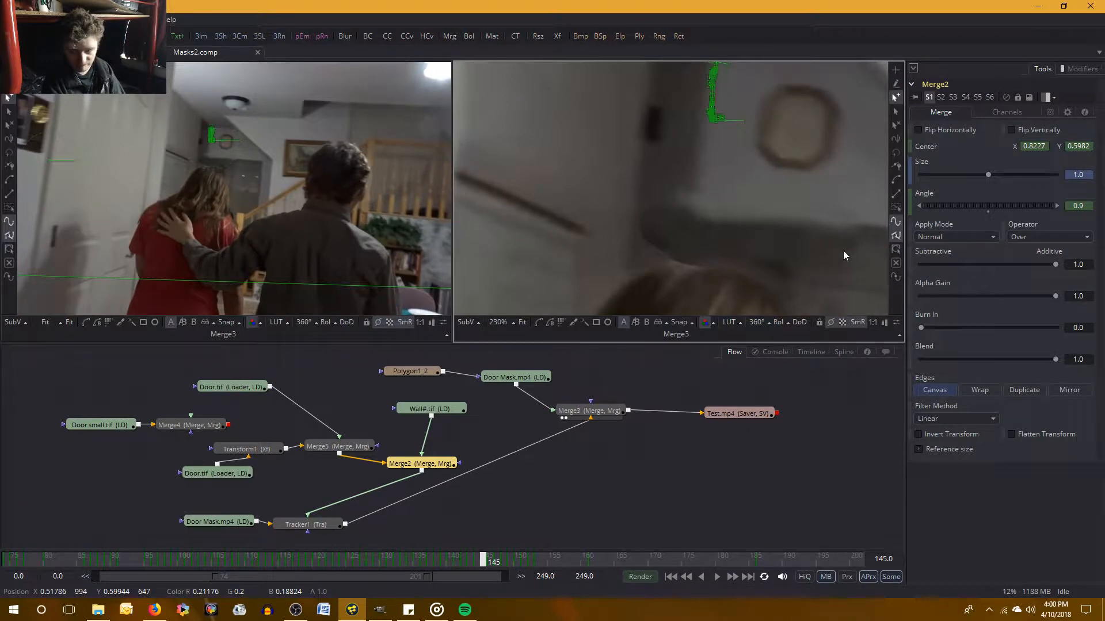
pyautogui.moveTo(850, 296); pyautogui.dragTo(670, 305)
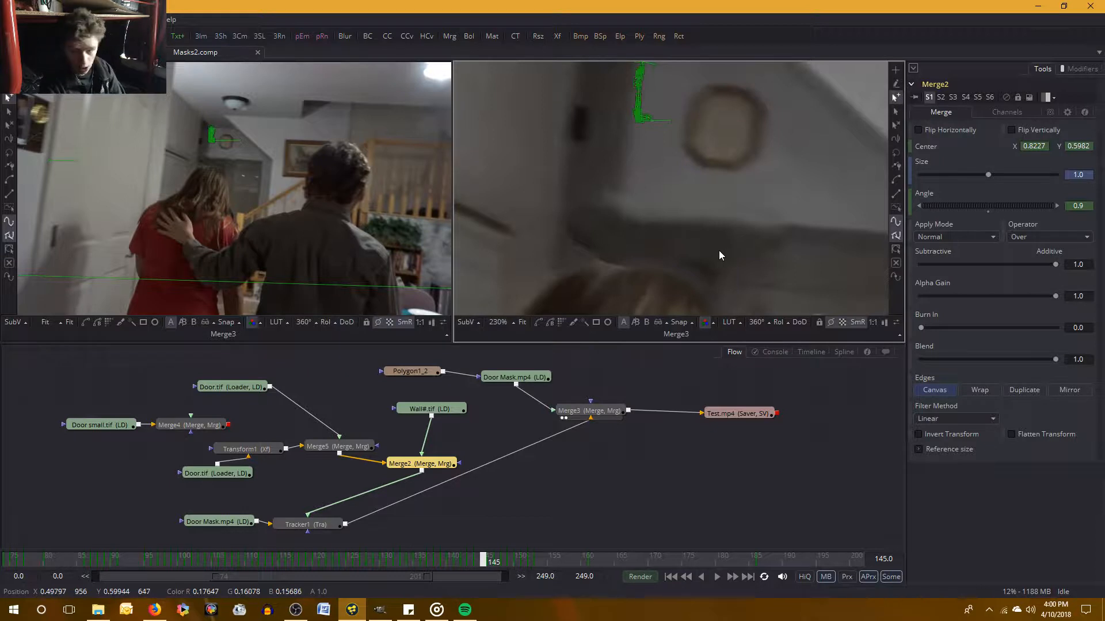
pyautogui.press('Left')
pyautogui.press('Left')
pyautogui.press('Left')
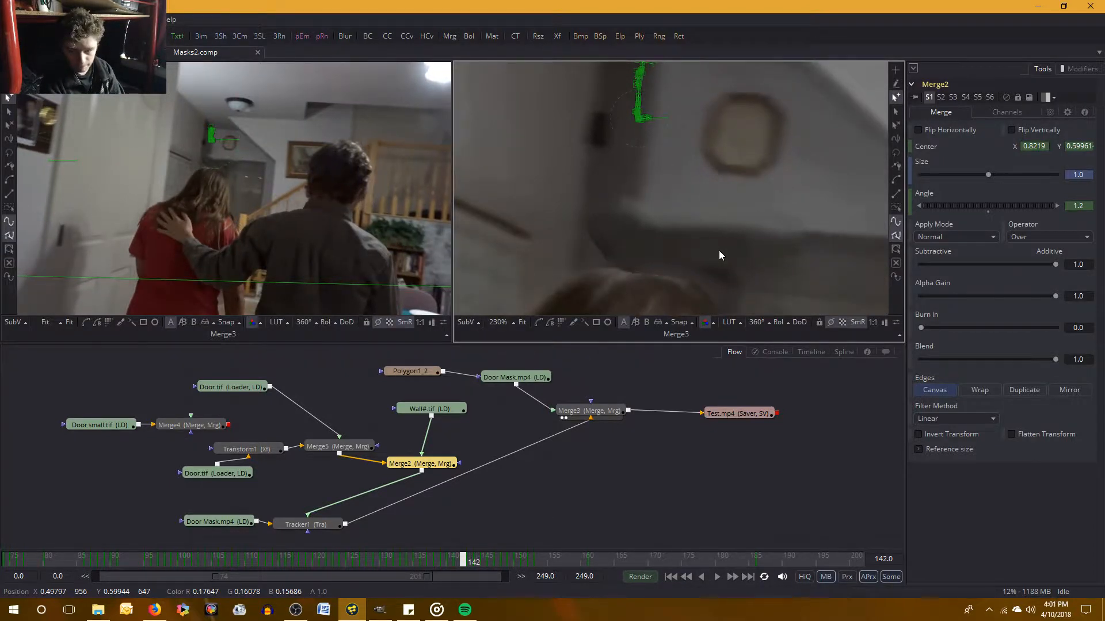
pyautogui.press('Right')
pyautogui.press('Right')
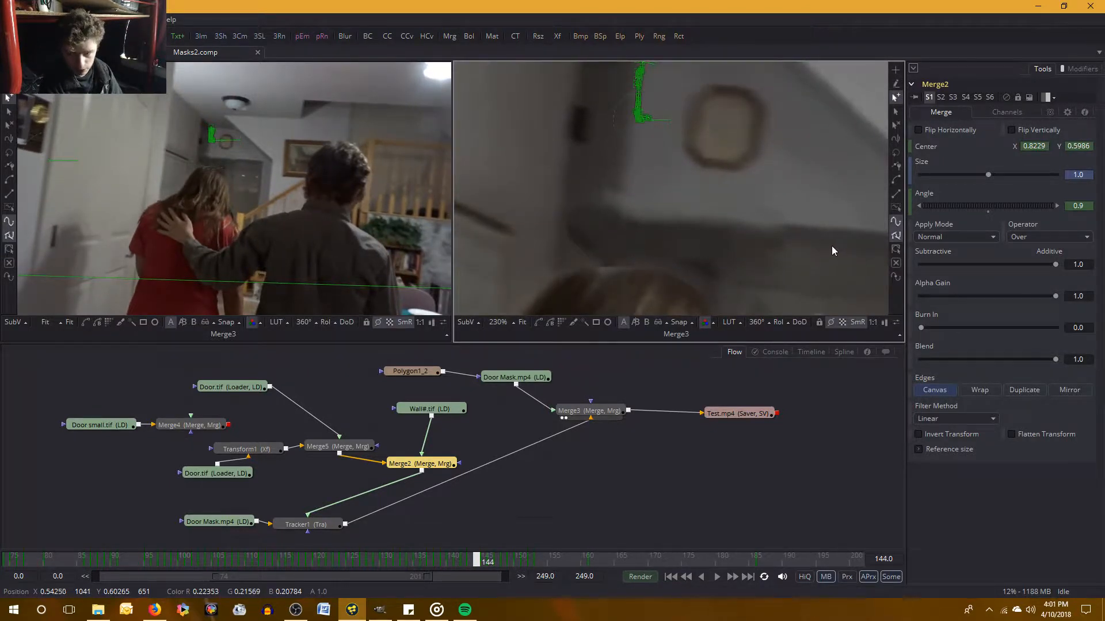
pyautogui.scroll(2, 831, 250)
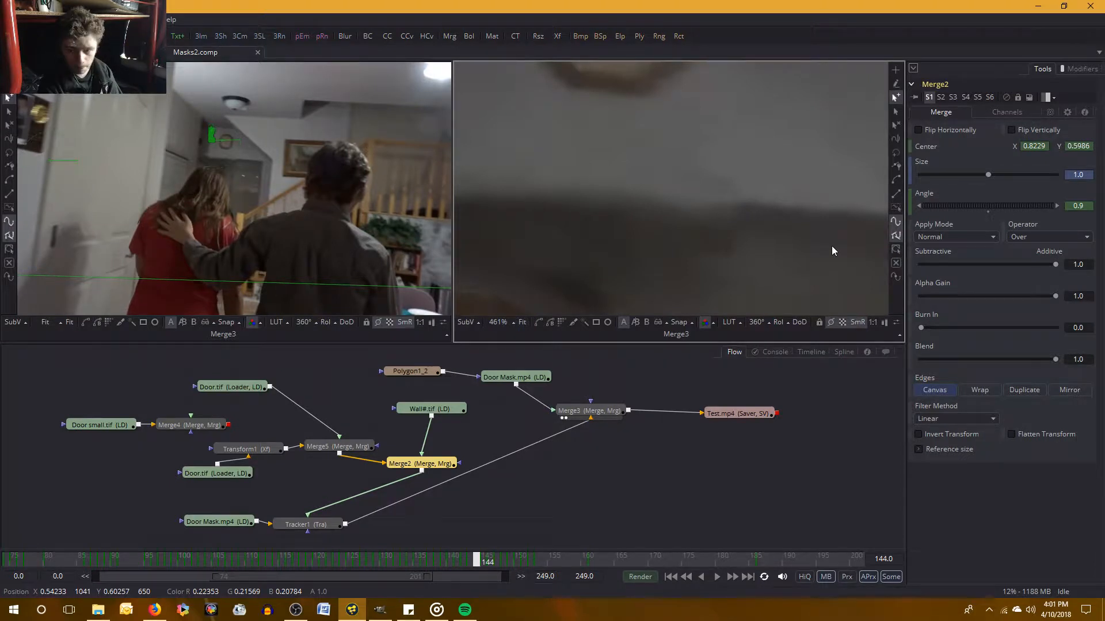
pyautogui.press('Left')
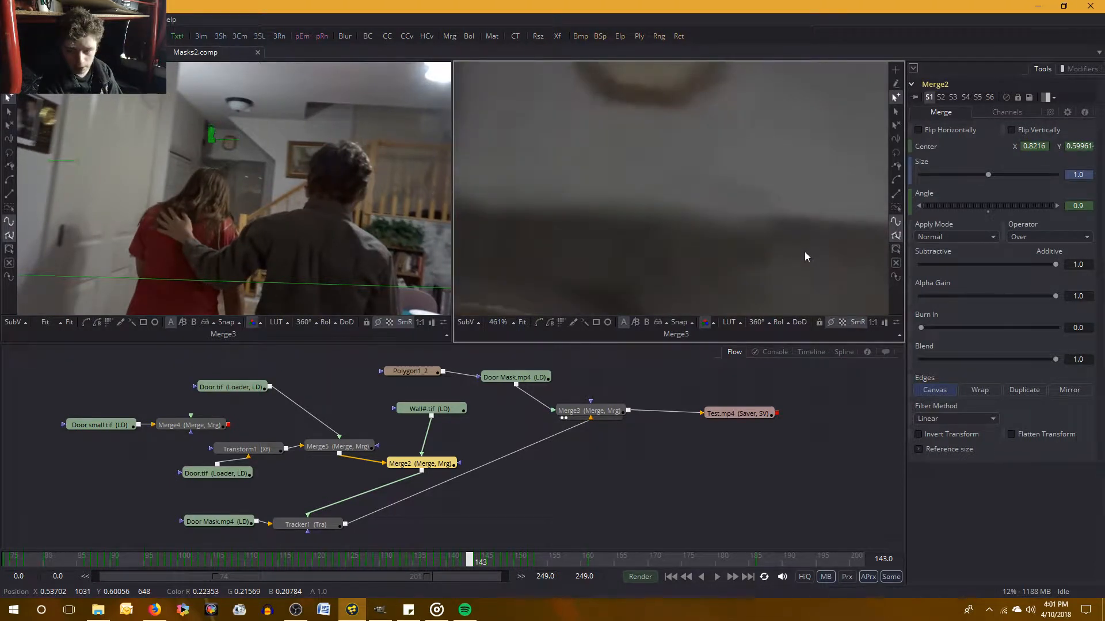
pyautogui.press('Right')
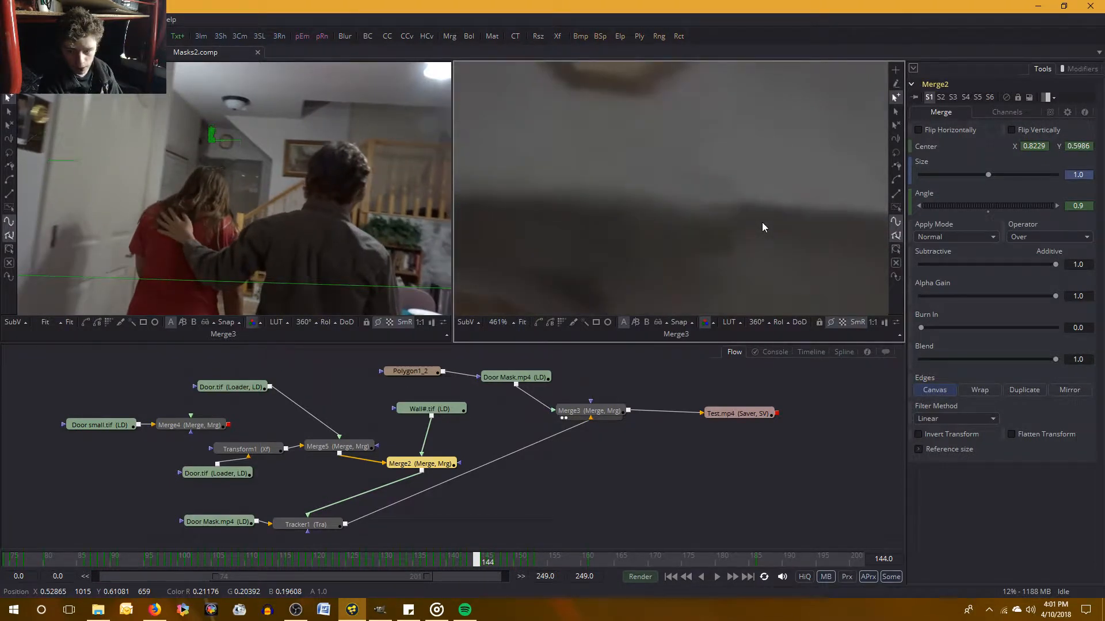
pyautogui.scroll(-2, 752, 237)
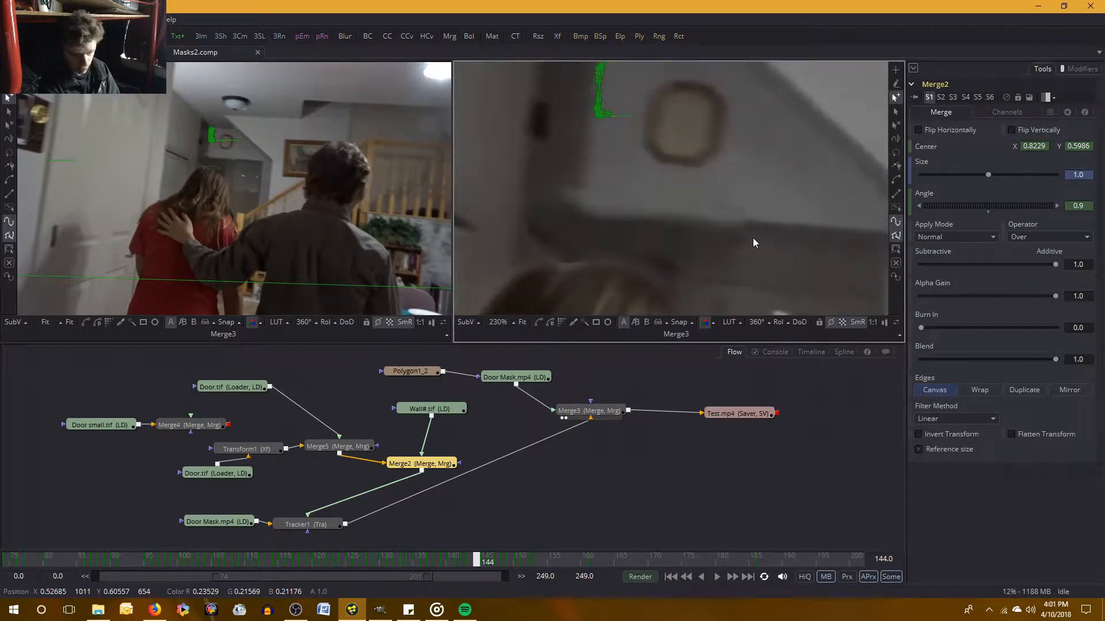
# Advance frame by frame from 144 to 152 and check how the wall patch follows the shot
pyautogui.press('Right')
pyautogui.press('Right')
pyautogui.press('Right')
pyautogui.press('Right')
pyautogui.press('Right')
pyautogui.press('Right')
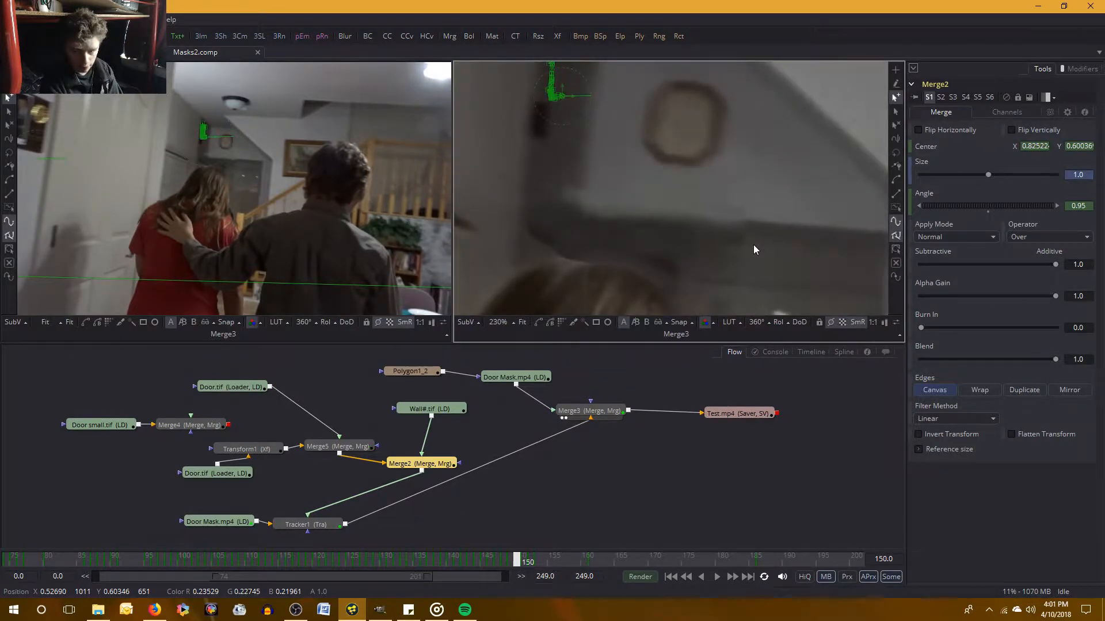
pyautogui.press('Right')
pyautogui.press('Right')
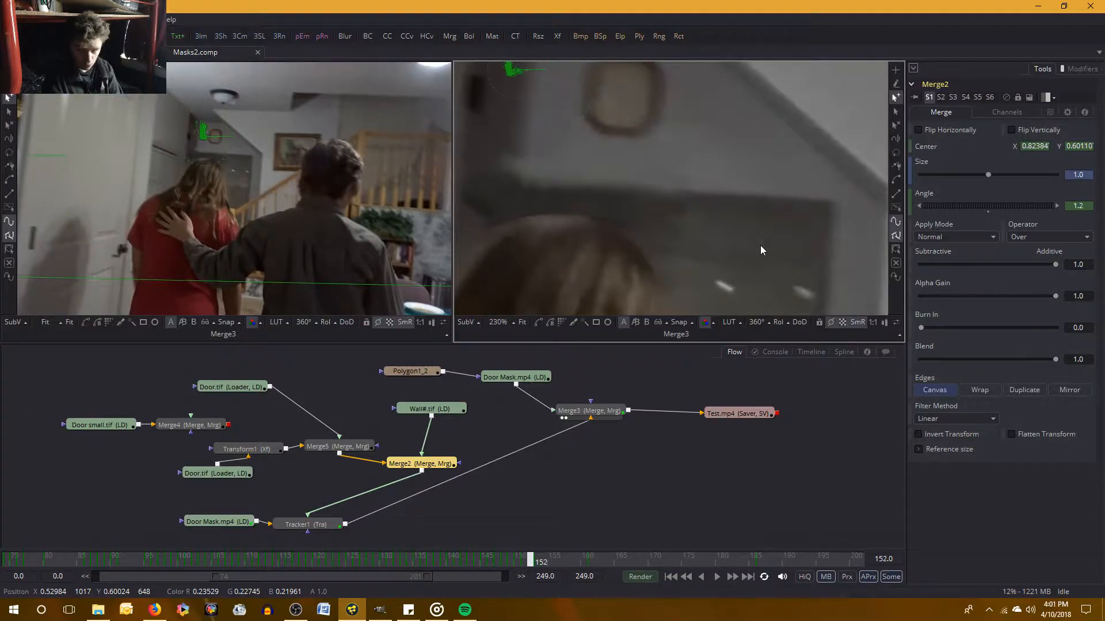
# Close Groove Music and switch back to Fusion
pyautogui.click(377, 612)
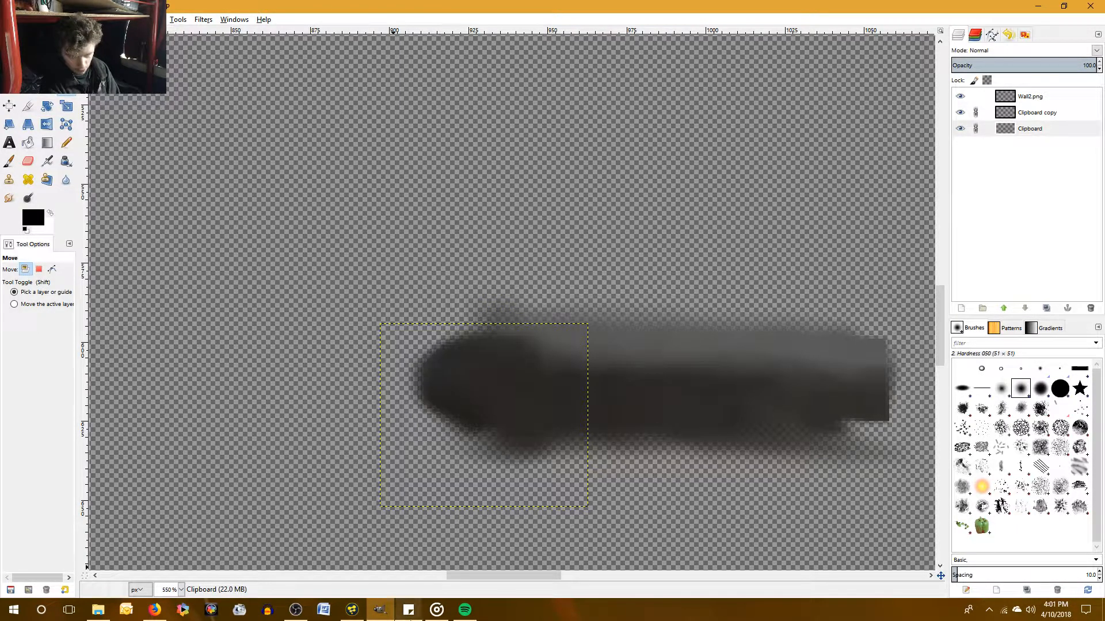
pyautogui.moveTo(432, 614)
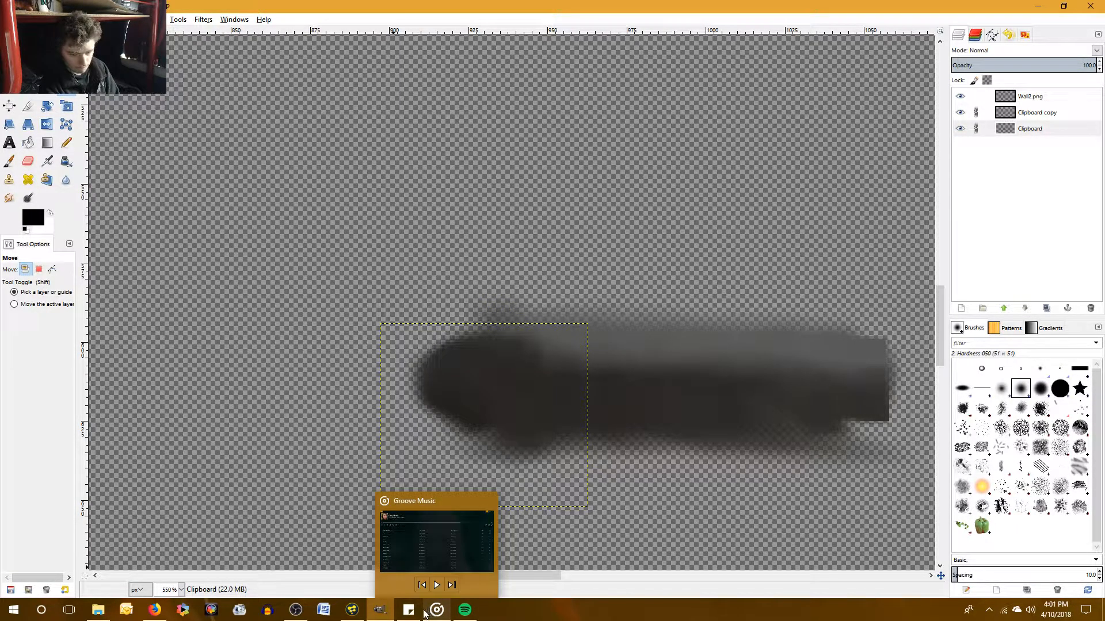
pyautogui.click(489, 502)
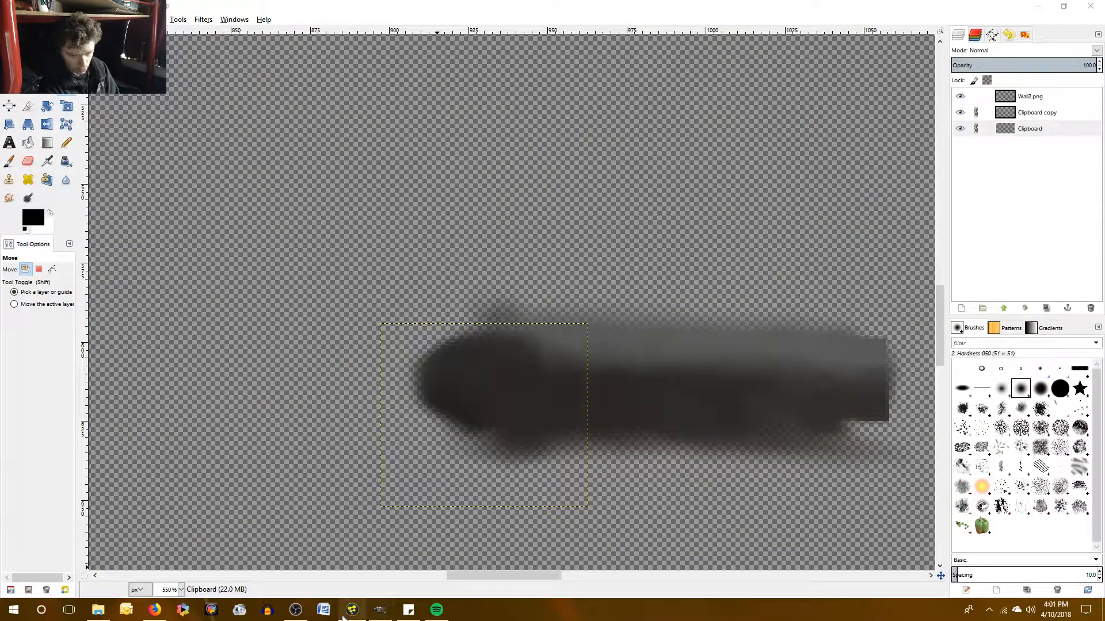
pyautogui.click(352, 614)
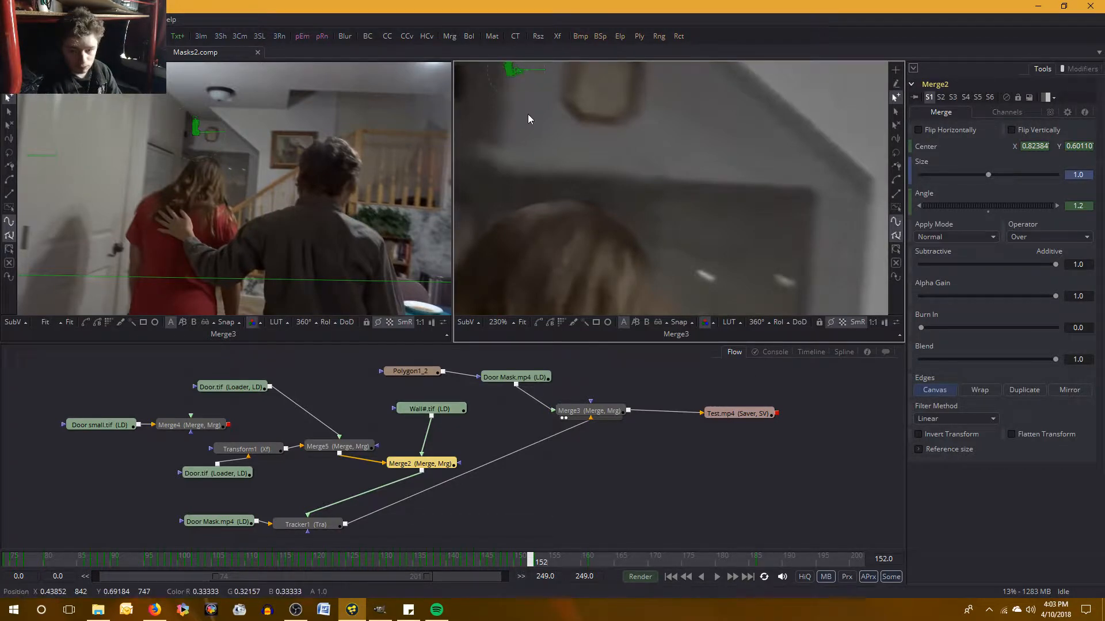
# Compare frames 152 and 153 repeatedly, examining the wall patch above the woman's head for a jump
pyautogui.moveTo(532, 120); pyautogui.dragTo(568, 141)
pyautogui.press(']')
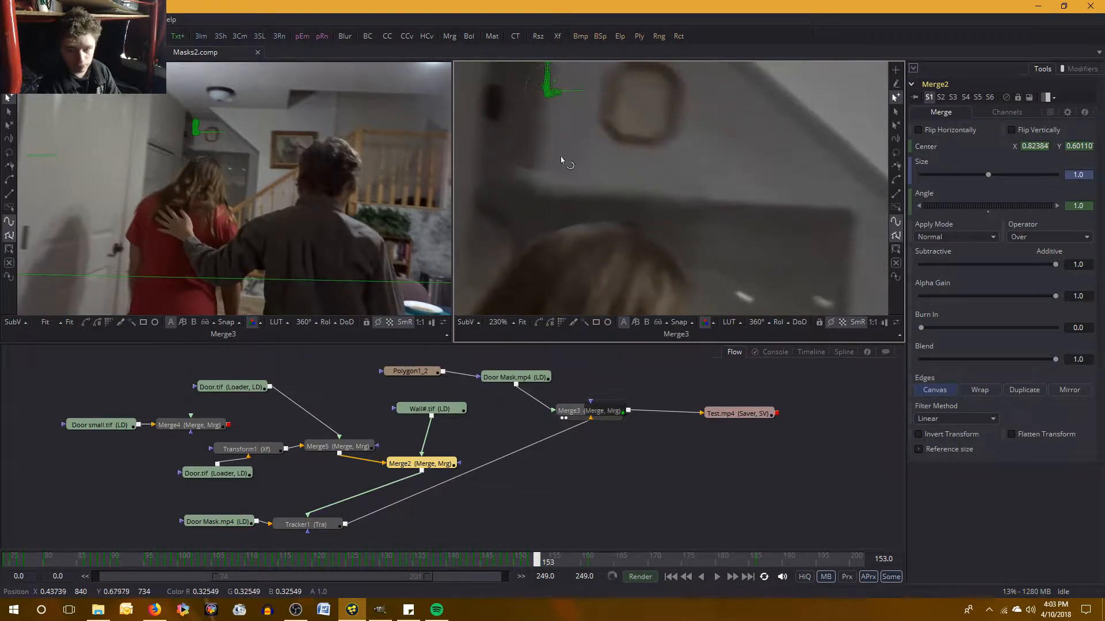
pyautogui.press('[')
pyautogui.press(']')
pyautogui.press('[')
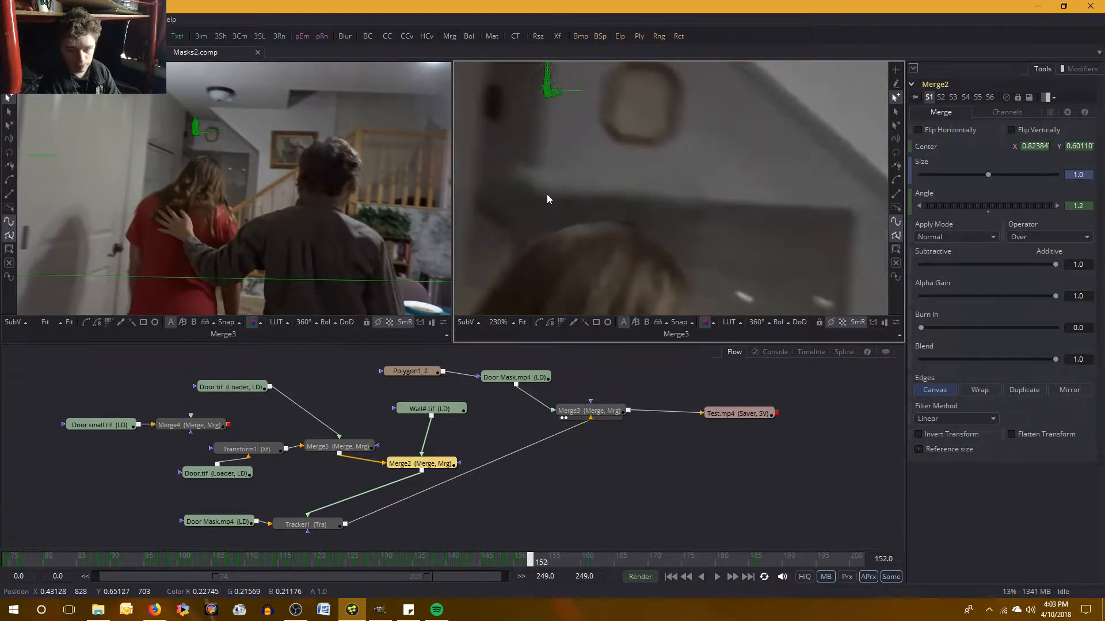
pyautogui.press(']')
pyautogui.press('[')
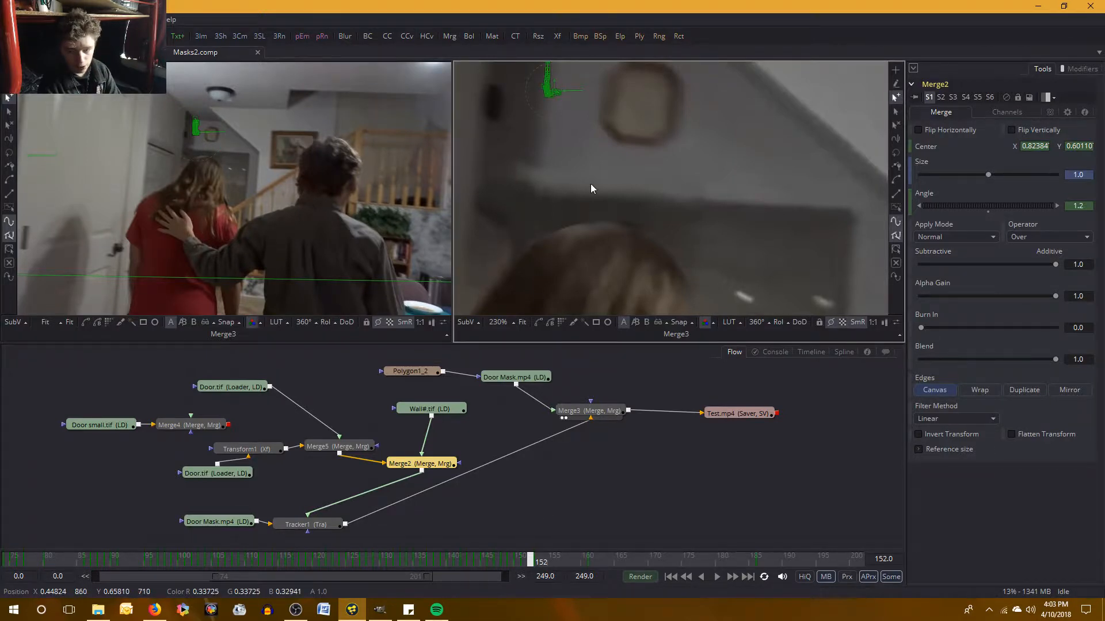
pyautogui.press(']')
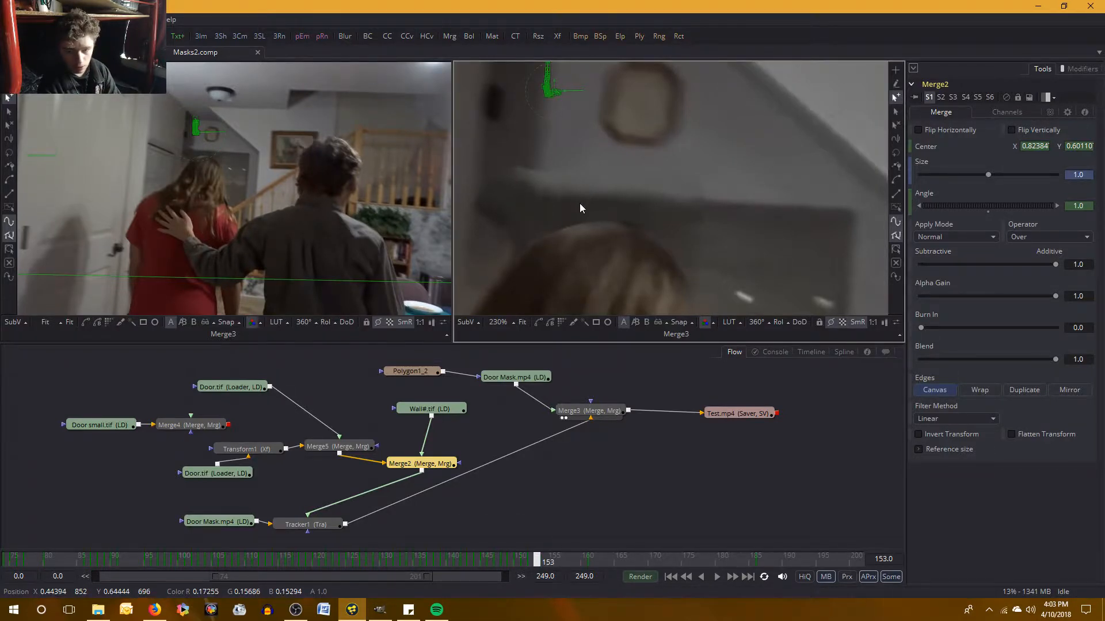
pyautogui.press('[')
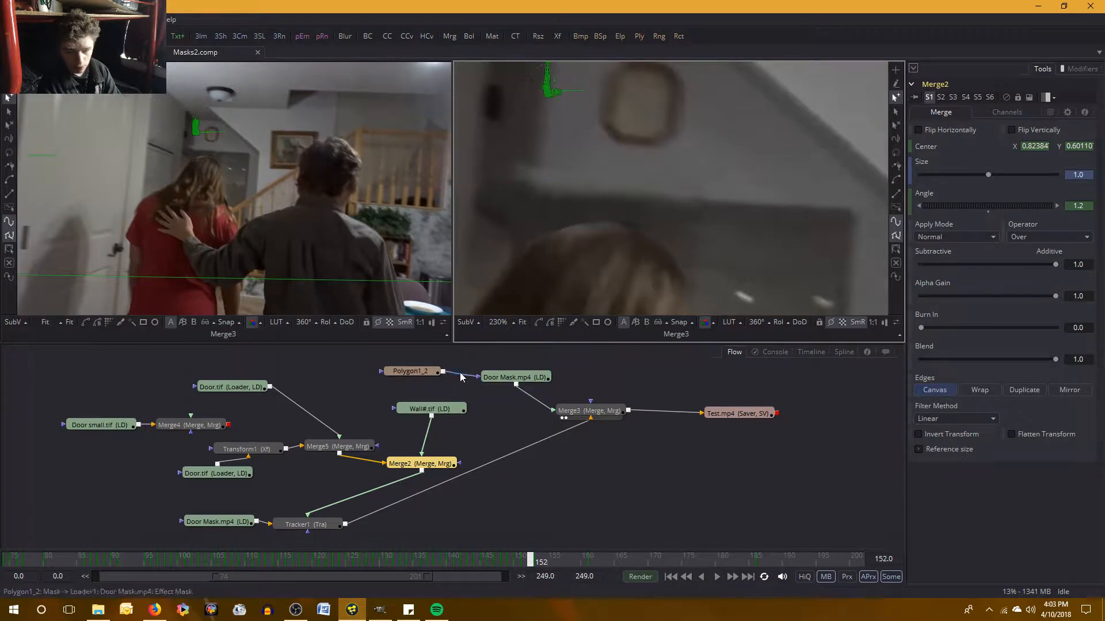
# At frame 153, move the upper points of the Polygon1_2 mask higher up the wall, and bring up the Merge2 settings
pyautogui.moveTo(517, 380)
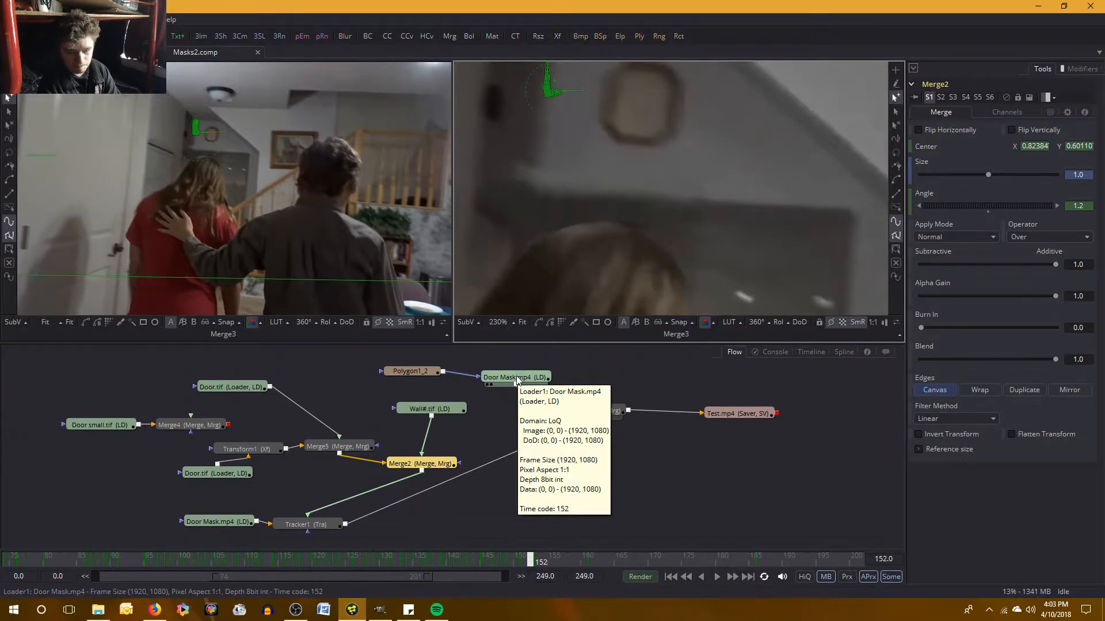
pyautogui.click(394, 372)
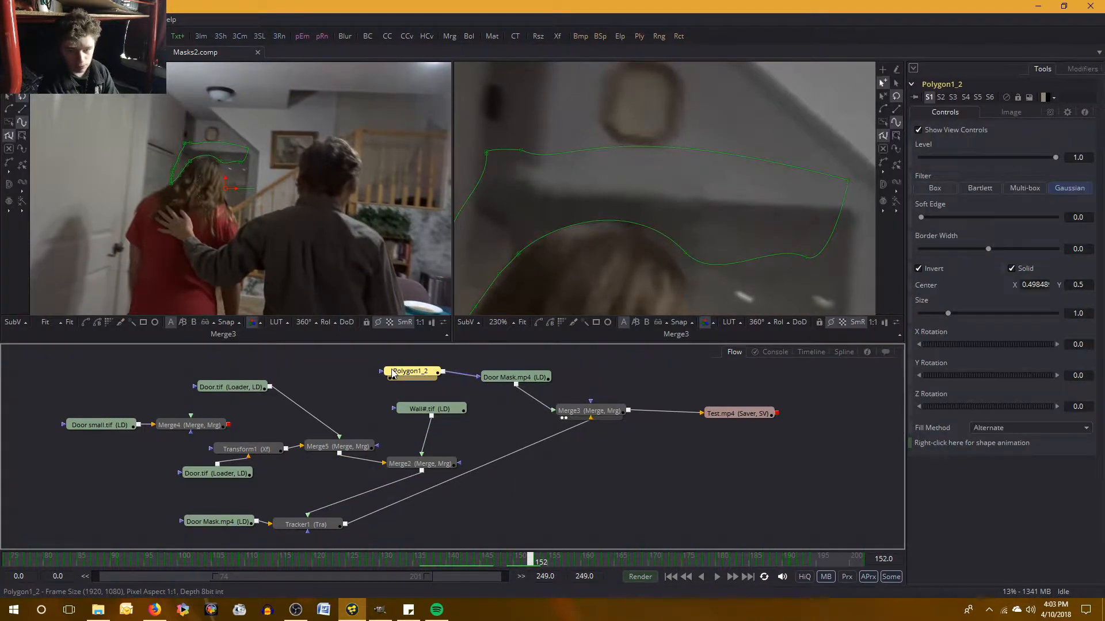
pyautogui.press('Right')
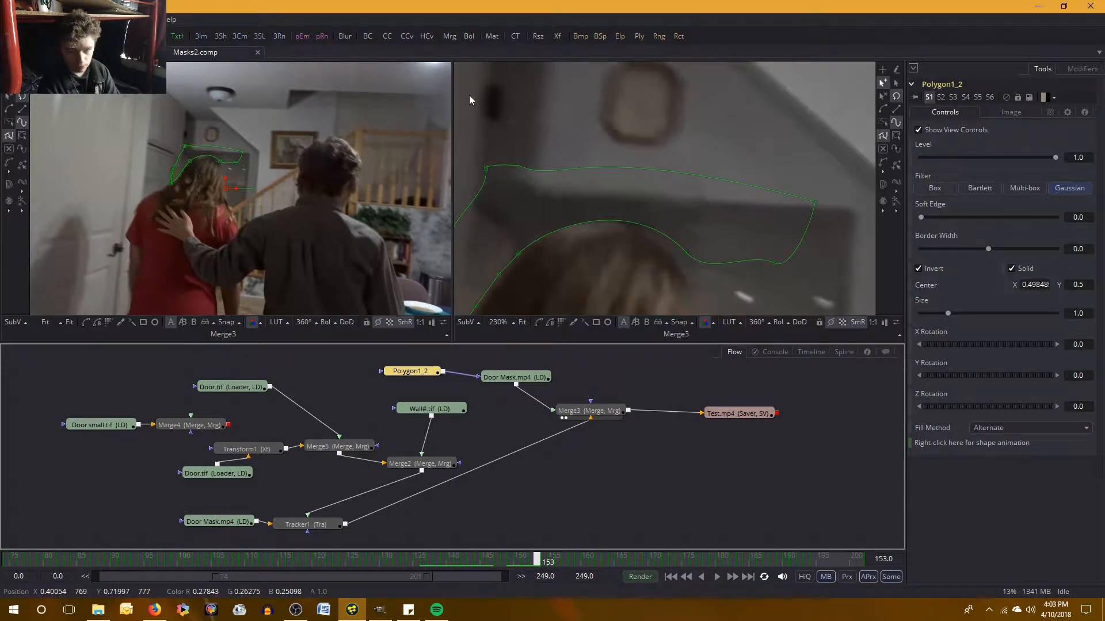
pyautogui.moveTo(469, 99); pyautogui.dragTo(810, 174)
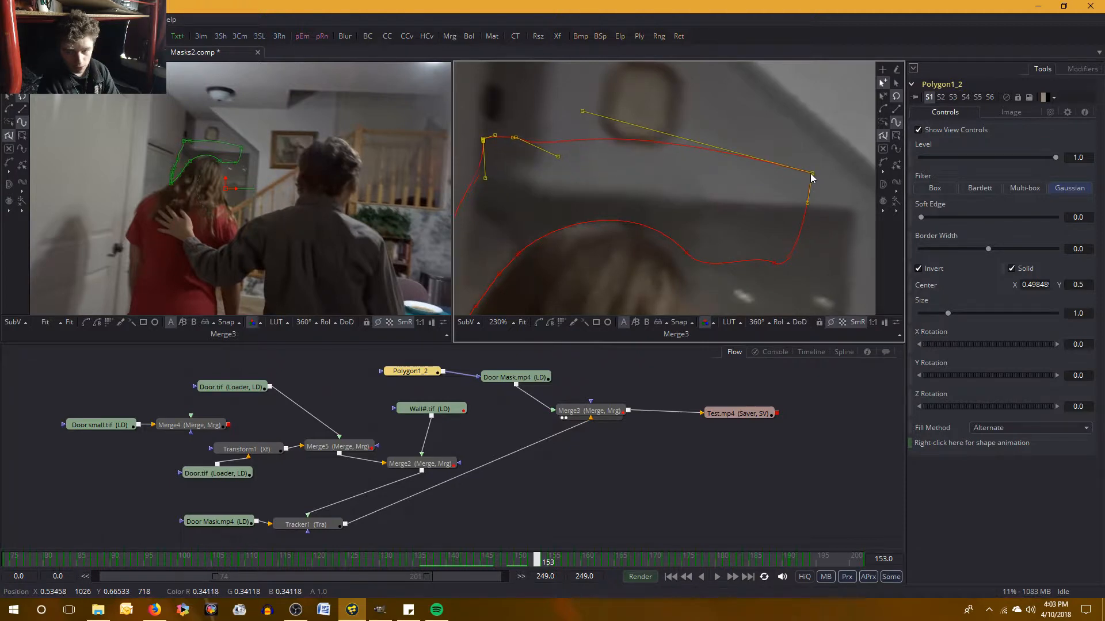
pyautogui.click(849, 203)
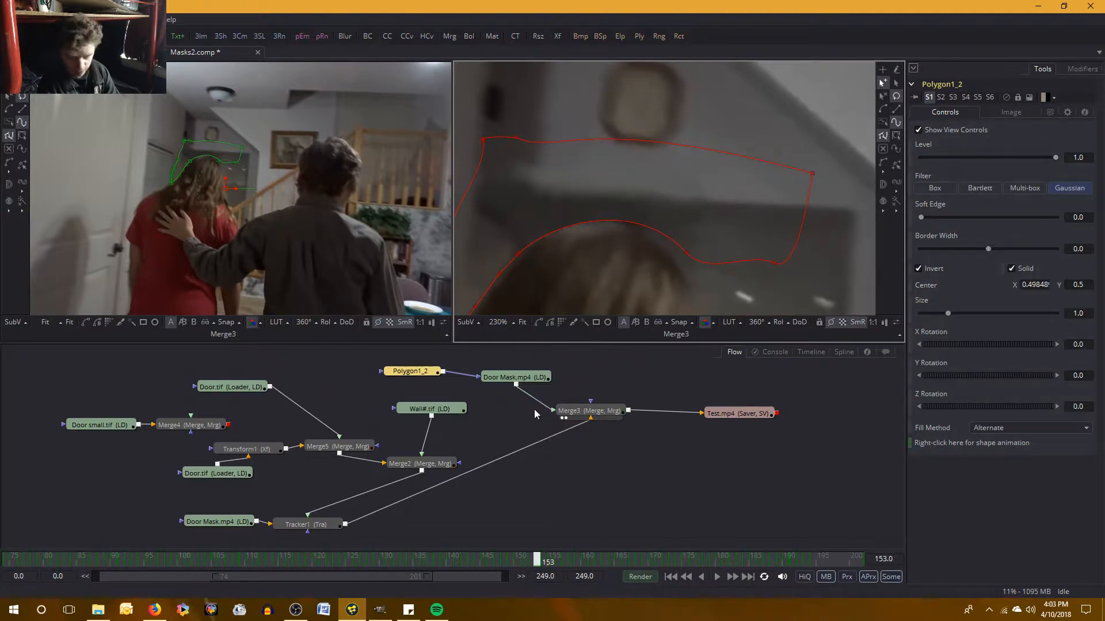
pyautogui.click(406, 466)
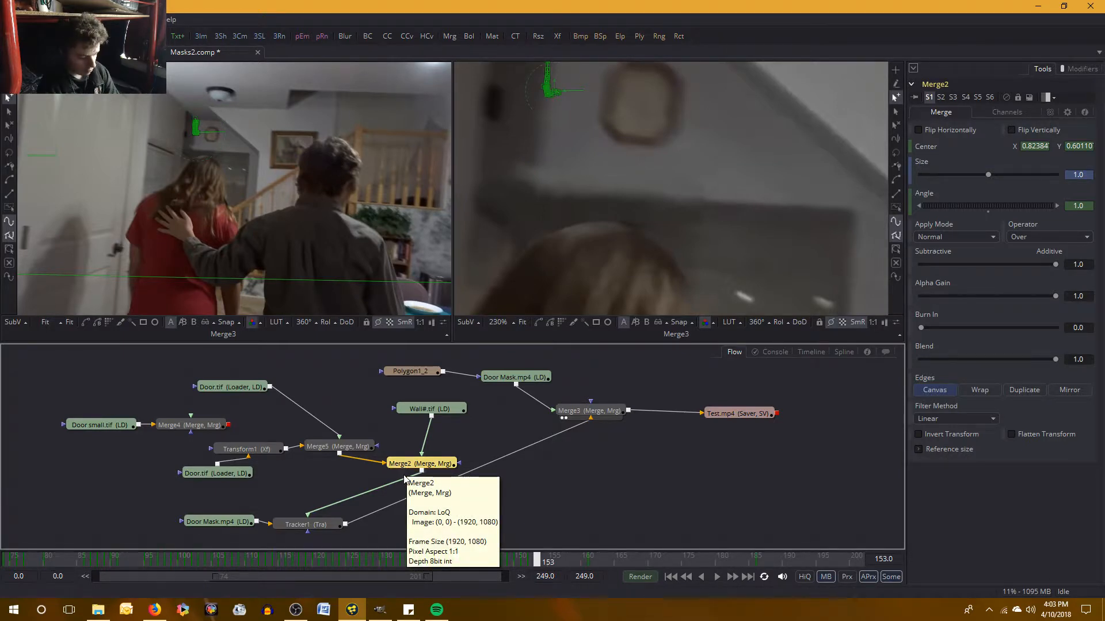
# Switch between Fusion and Spotify to check on the playing song, ending in Spotify
pyautogui.click(438, 610)
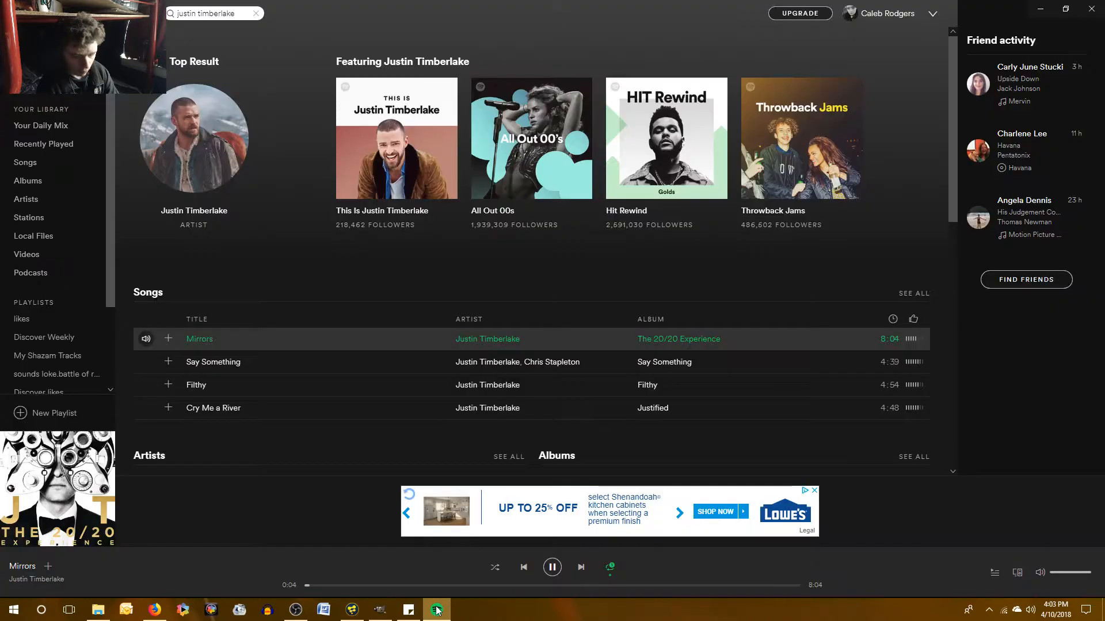
pyautogui.click(439, 610)
pyautogui.click(437, 610)
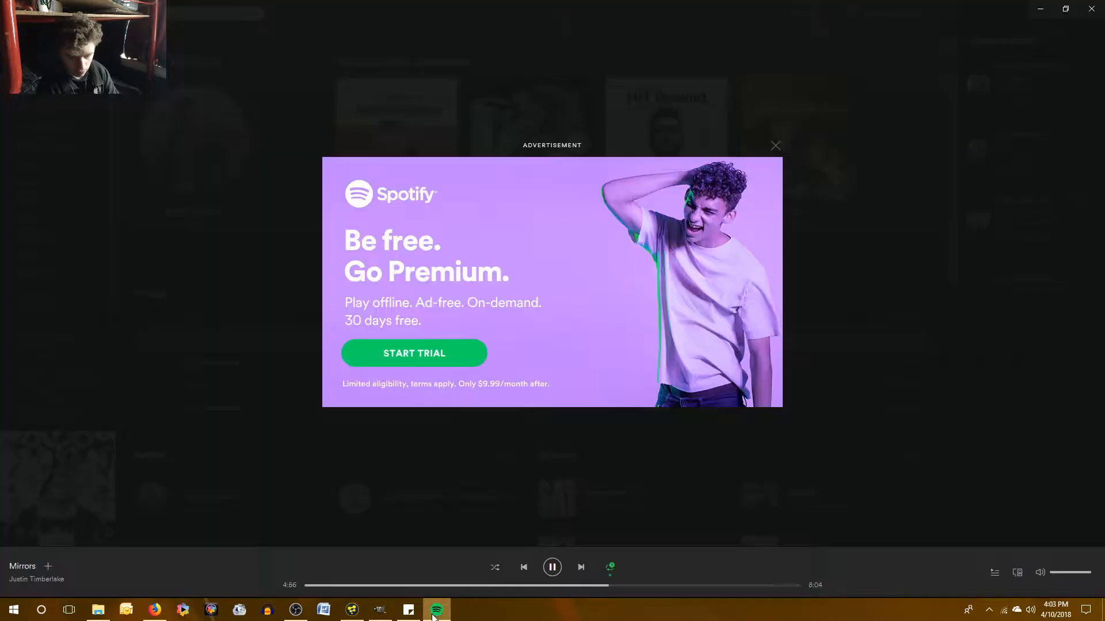
pyautogui.click(437, 610)
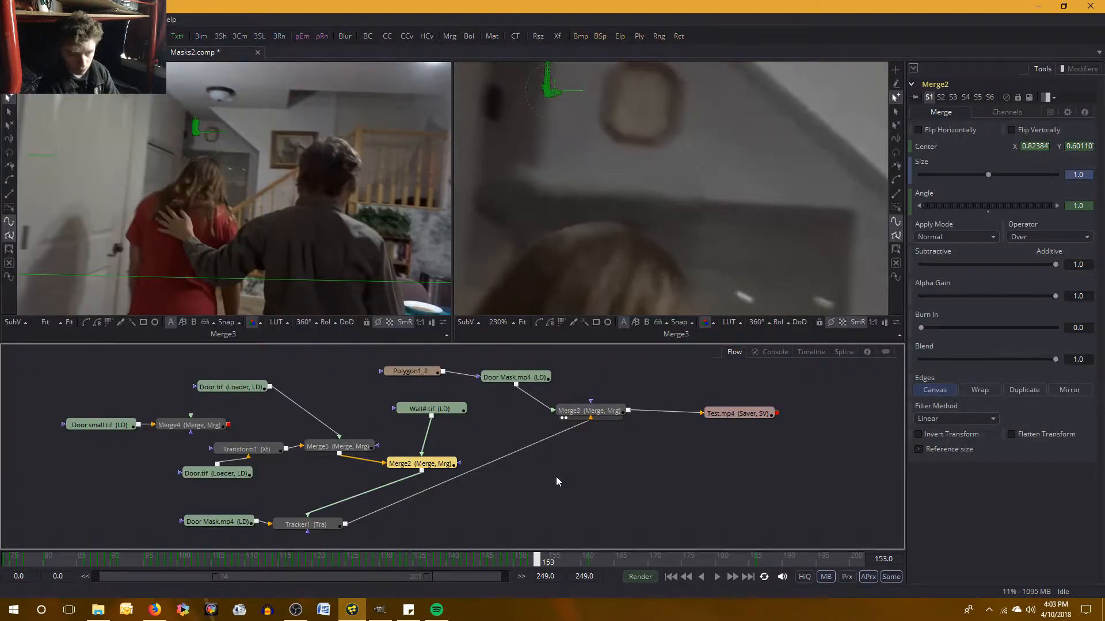
pyautogui.click(438, 610)
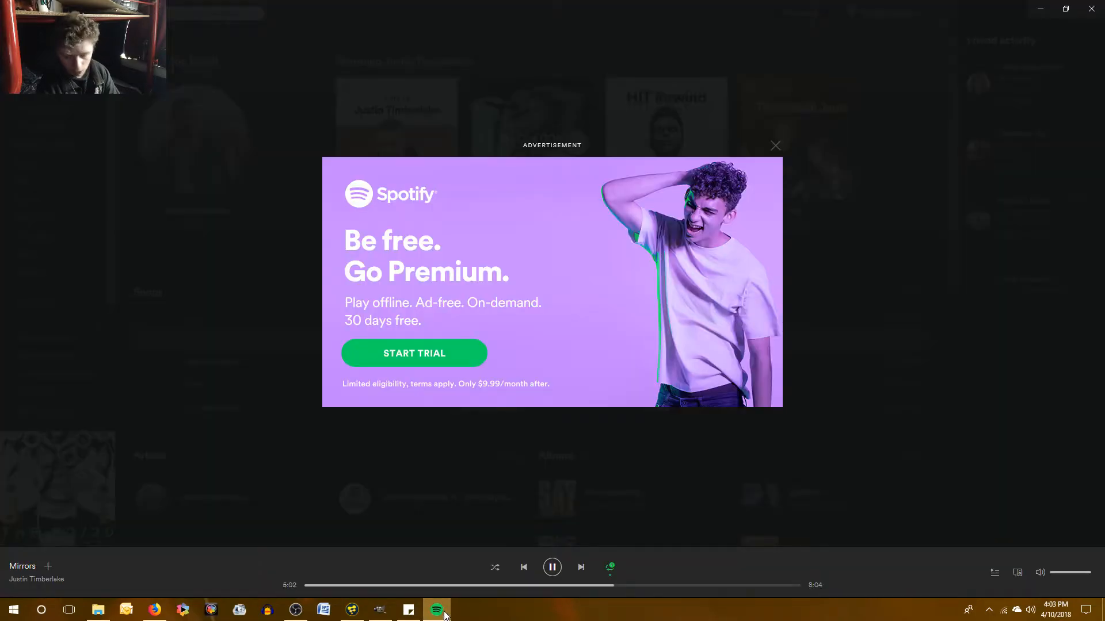
# Switch back to Fusion and compare frames 151 to 154, examining the wall patch above the woman's head
pyautogui.click(444, 613)
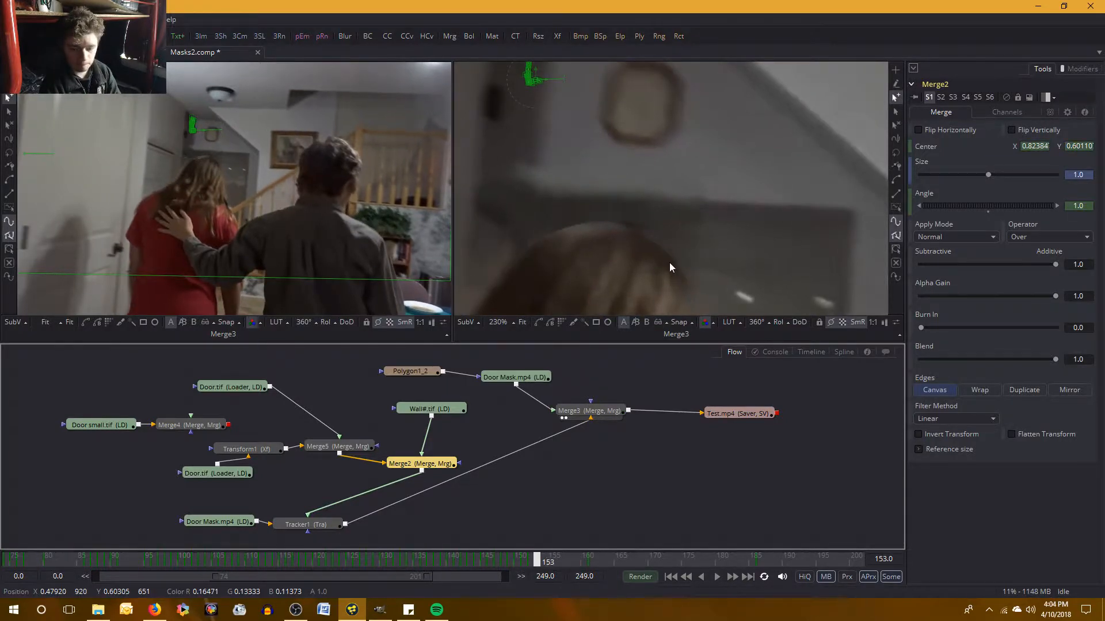
pyautogui.press(']')
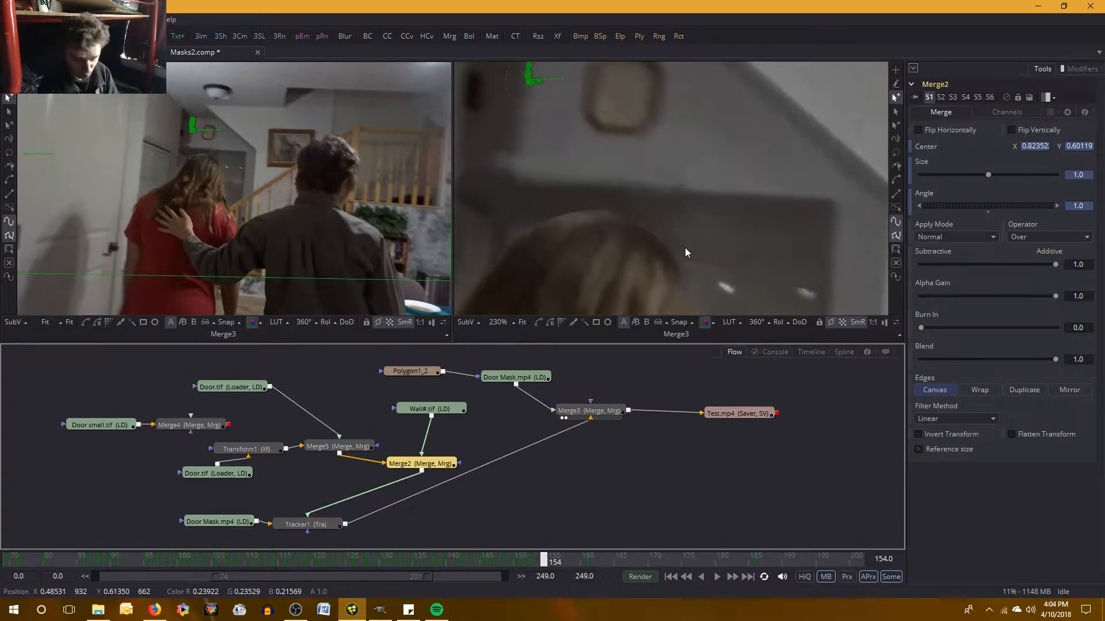
pyautogui.press('Left')
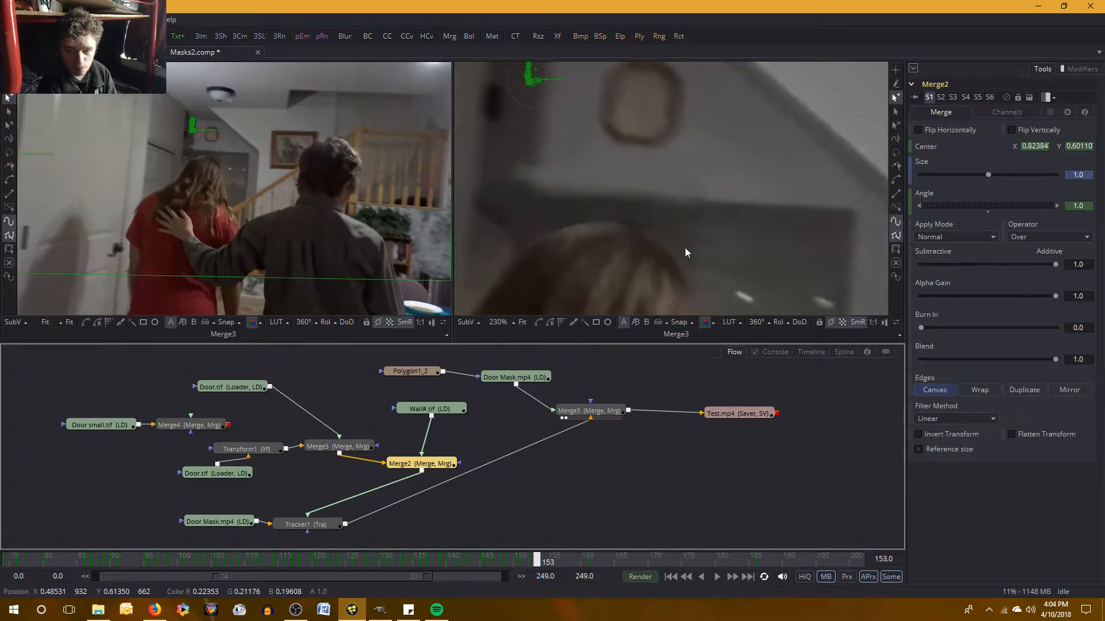
pyautogui.press('Left')
pyautogui.press('Left')
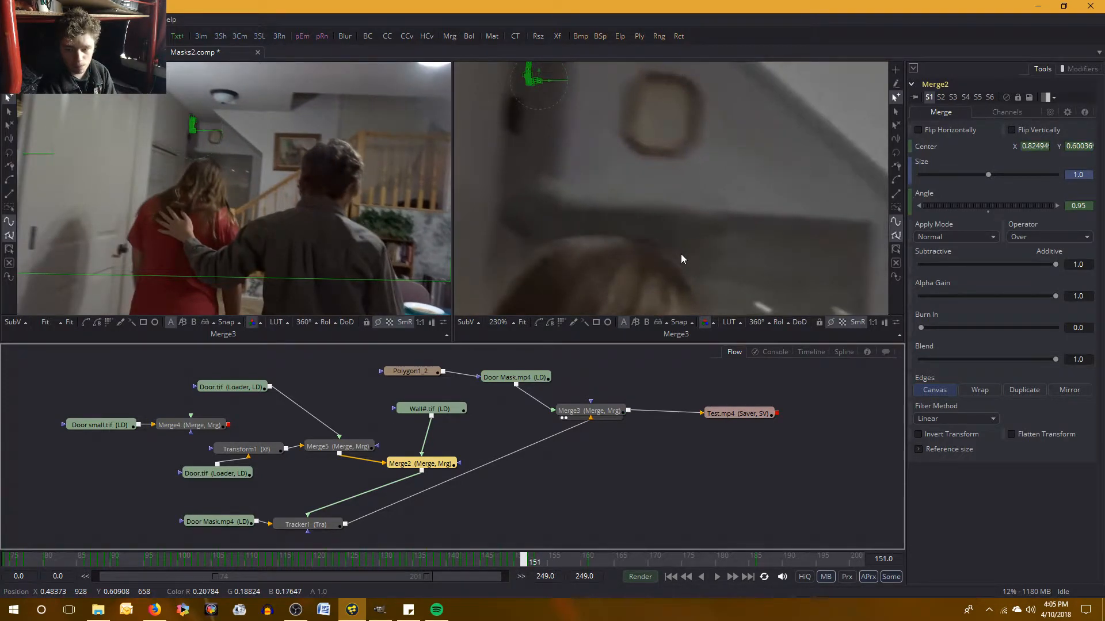
pyautogui.press('Right')
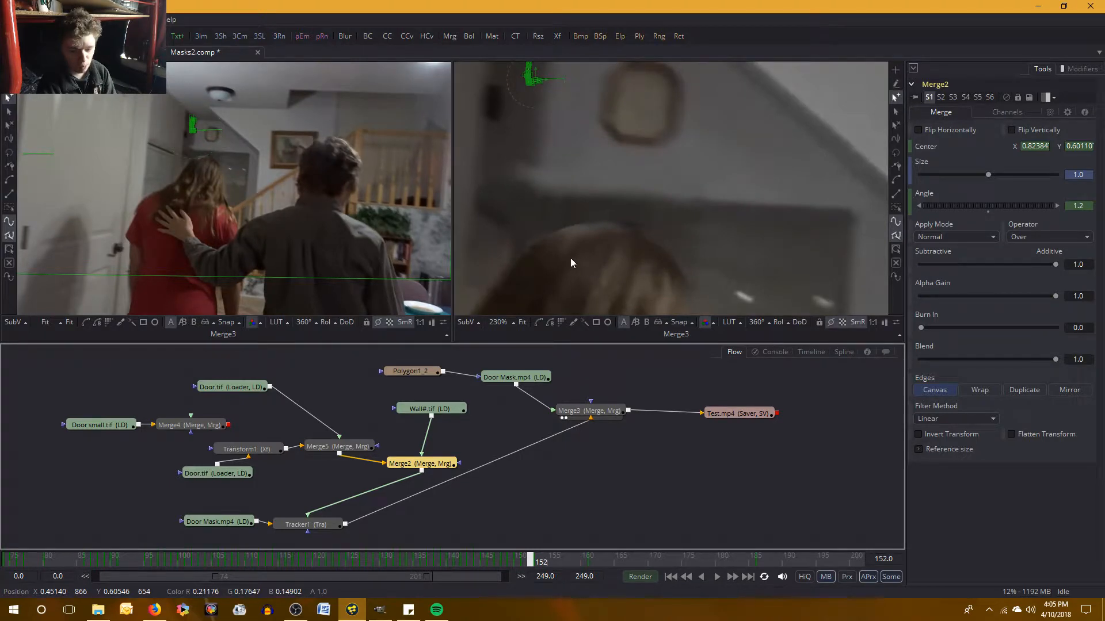
# At frame 152, set Merge2's Center Y to 0.6 and compare the patch with frame 151
pyautogui.click(1088, 147)
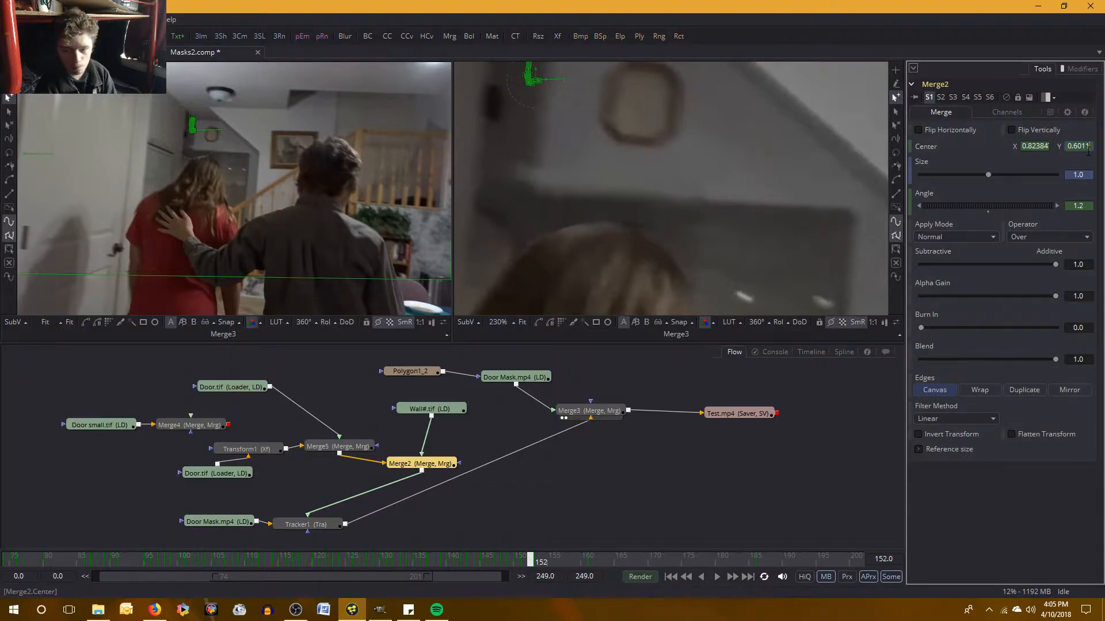
pyautogui.press('Tab')
pyautogui.click(1088, 147)
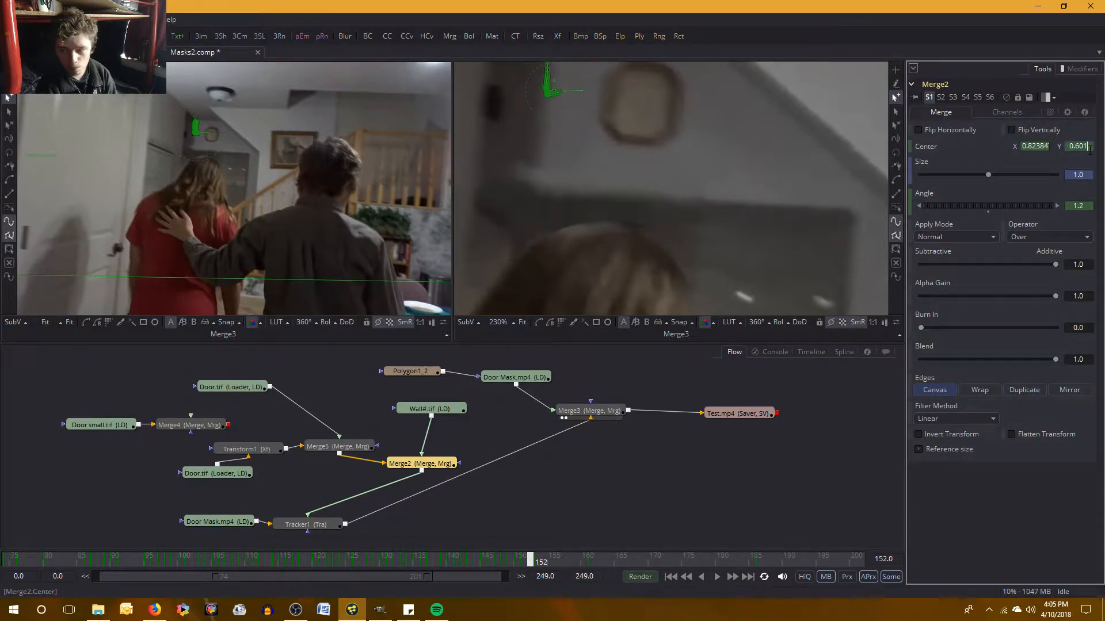
pyautogui.press('Tab')
pyautogui.click(1088, 147)
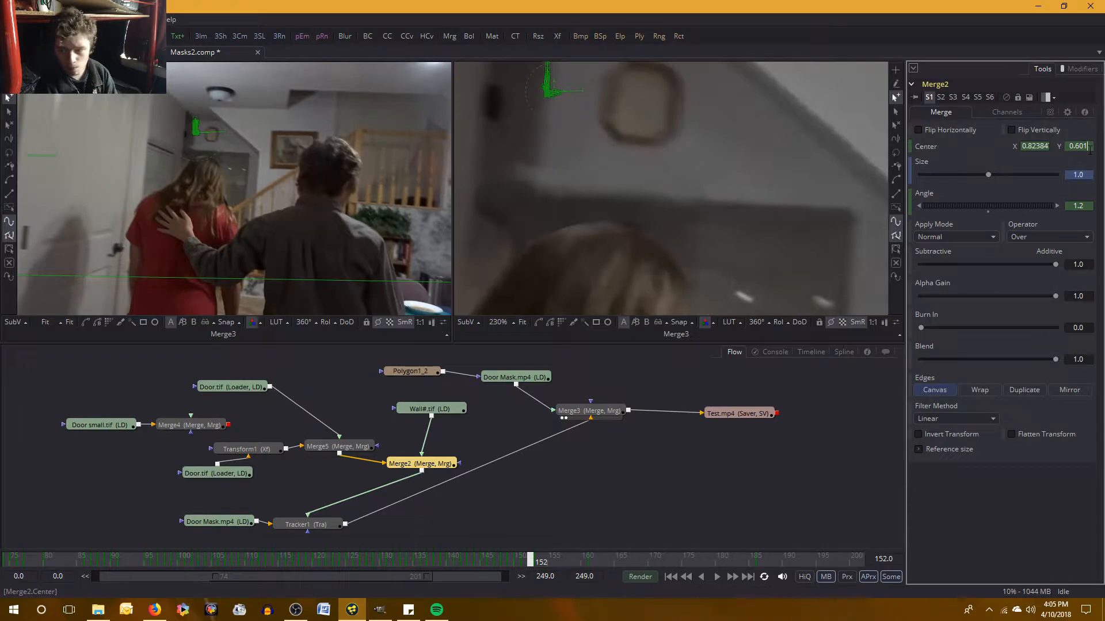
pyautogui.press('BackSpace')
pyautogui.press('BackSpace')
pyautogui.press('Tab')
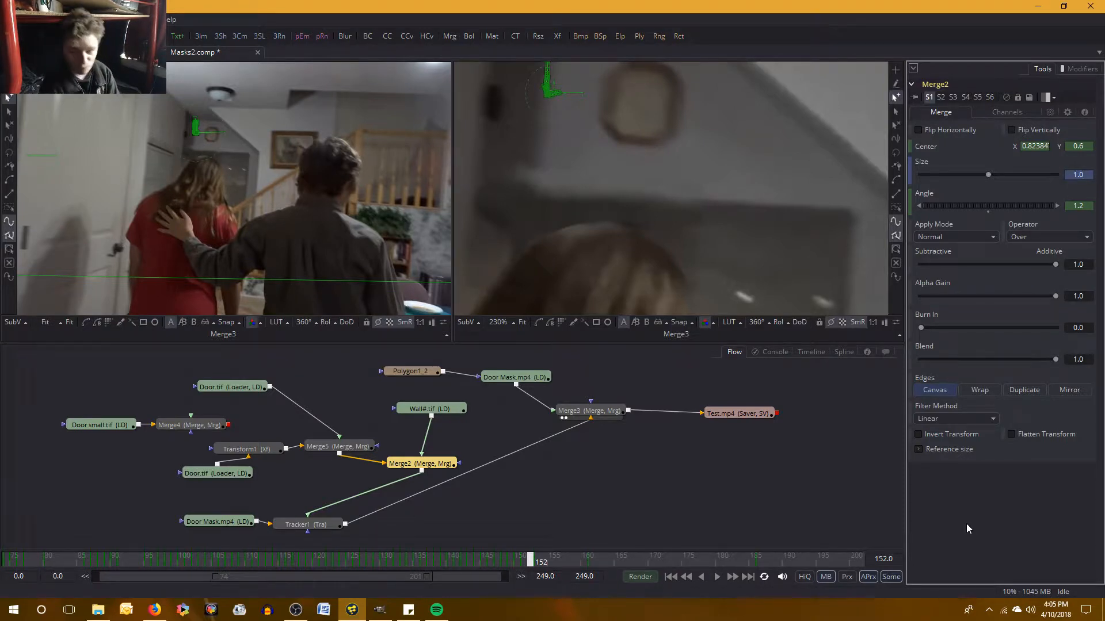
pyautogui.press('Left')
pyautogui.press('Right')
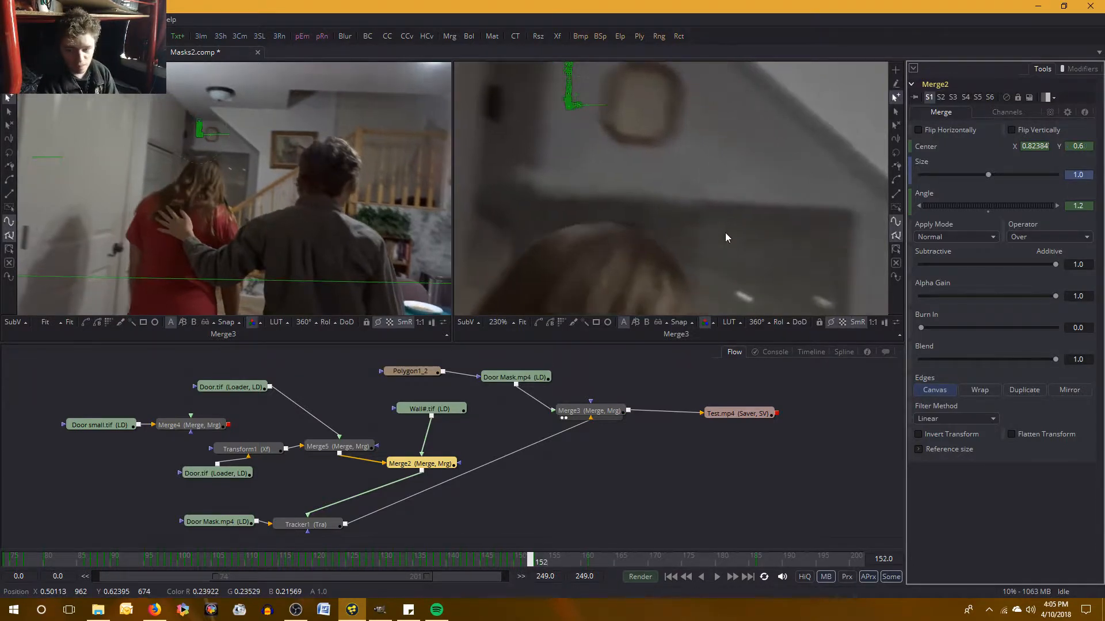
# At frame 153, set Merge2's Center Y to 0.6 and compare the patch with frame 154
pyautogui.press('Right')
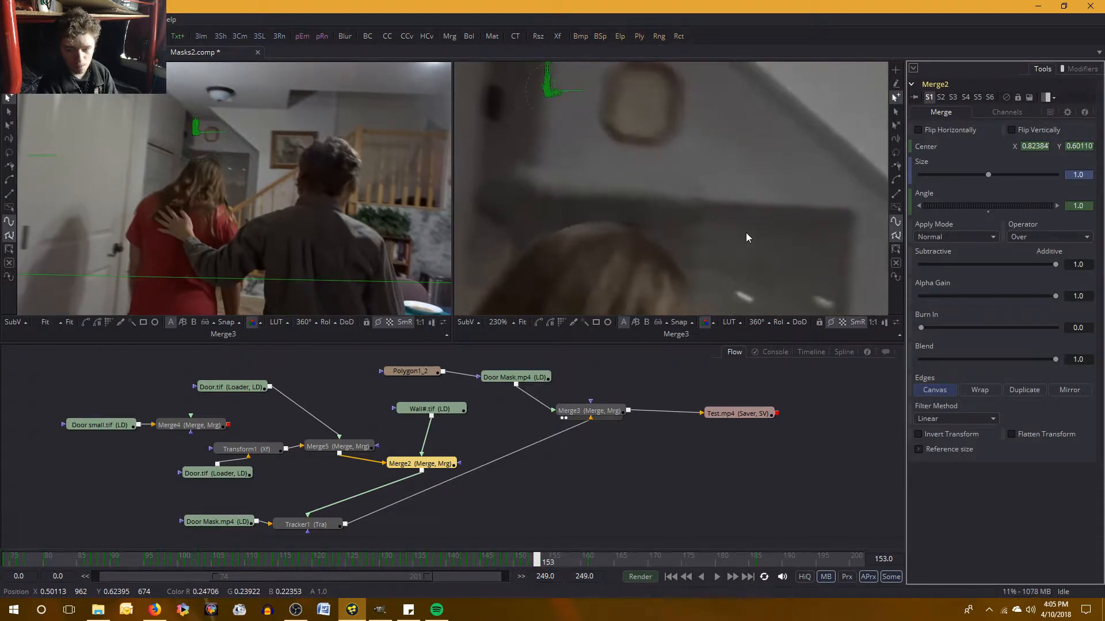
pyautogui.moveTo(1079, 147); pyautogui.dragTo(1101, 171)
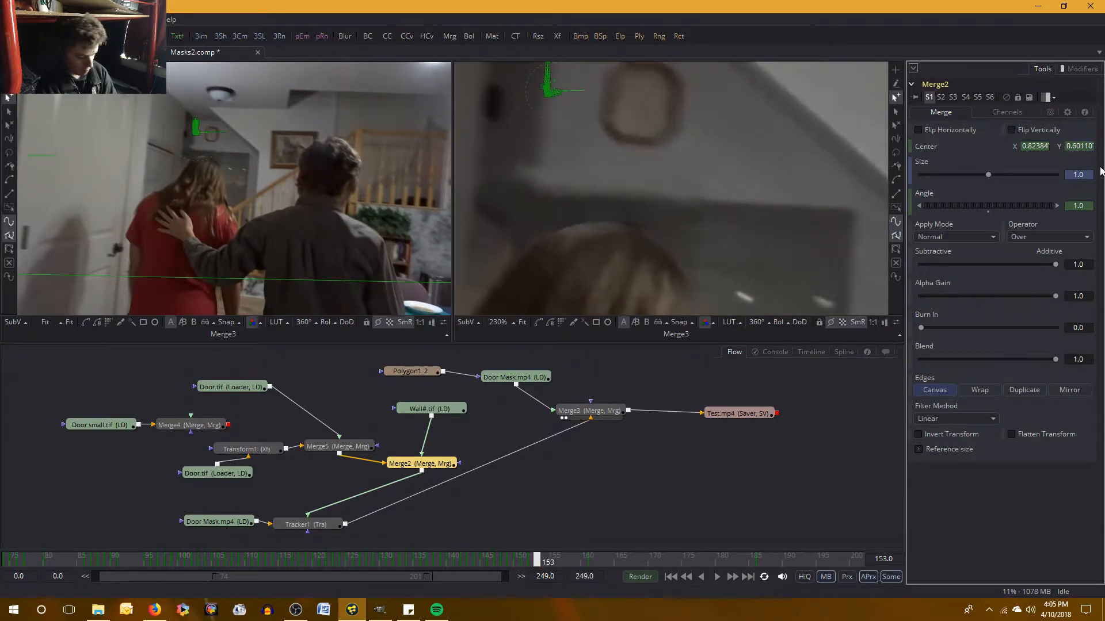
pyautogui.press('BackSpace')
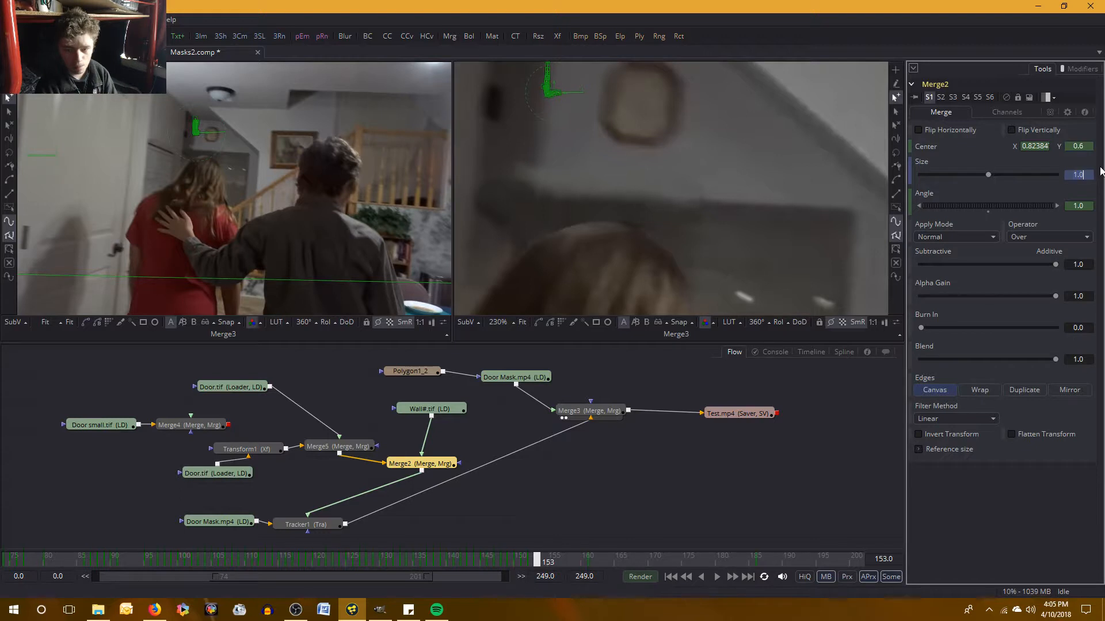
pyautogui.press('Return')
pyautogui.press('Right')
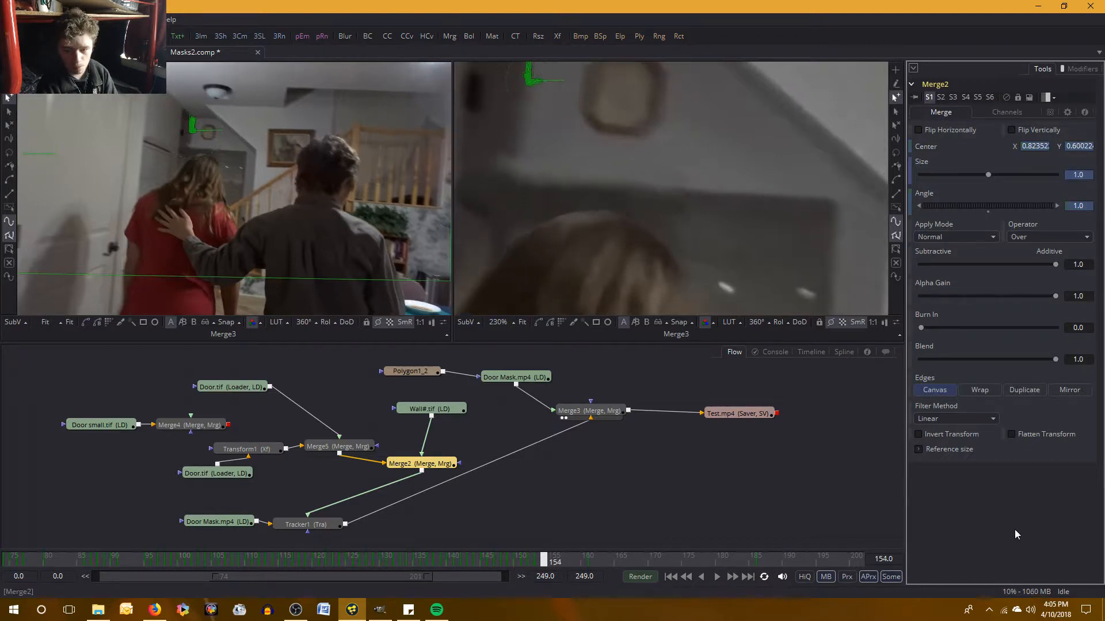
pyautogui.press('Left')
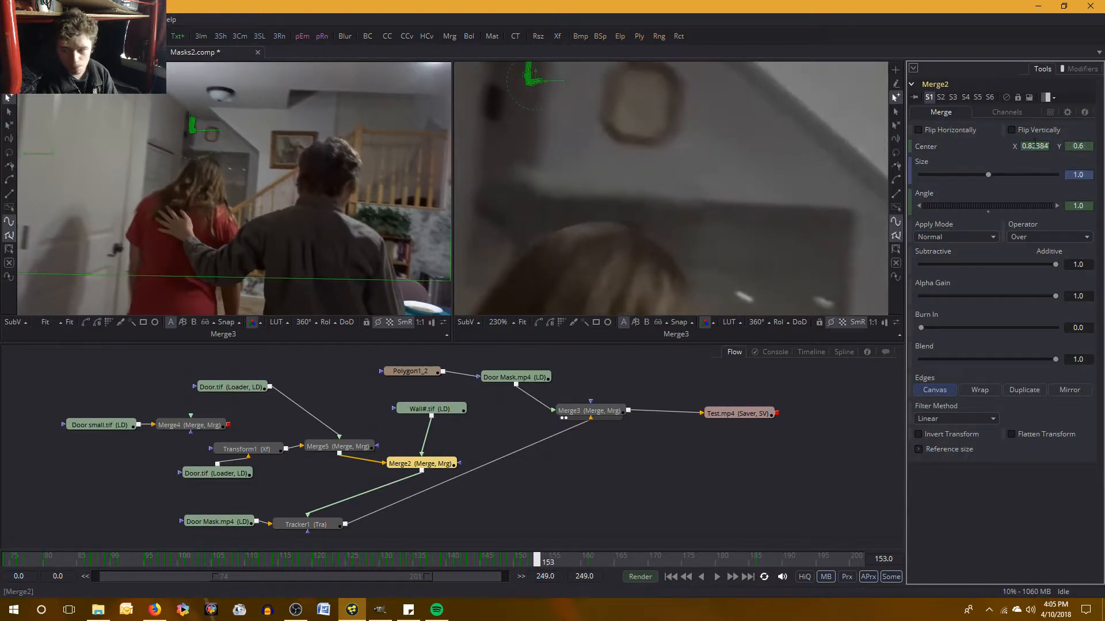
# At frame 154, lower Merge2's Center Y to 0.6002, 0.6001 and finally 0.6, and compare the patch with frame 153
pyautogui.press('Right')
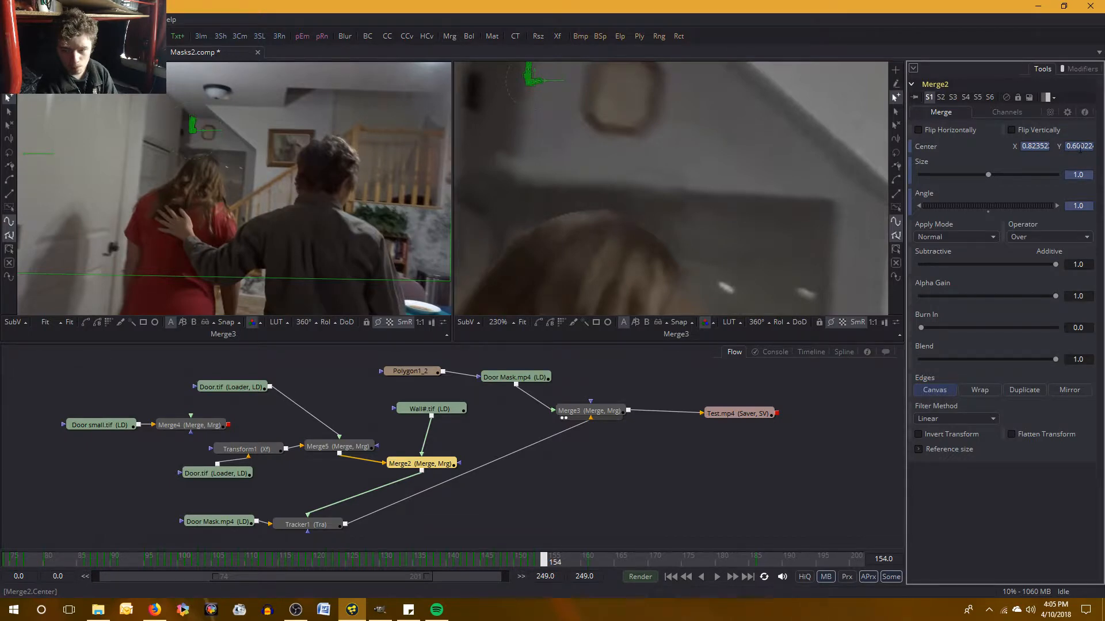
pyautogui.click(1090, 150)
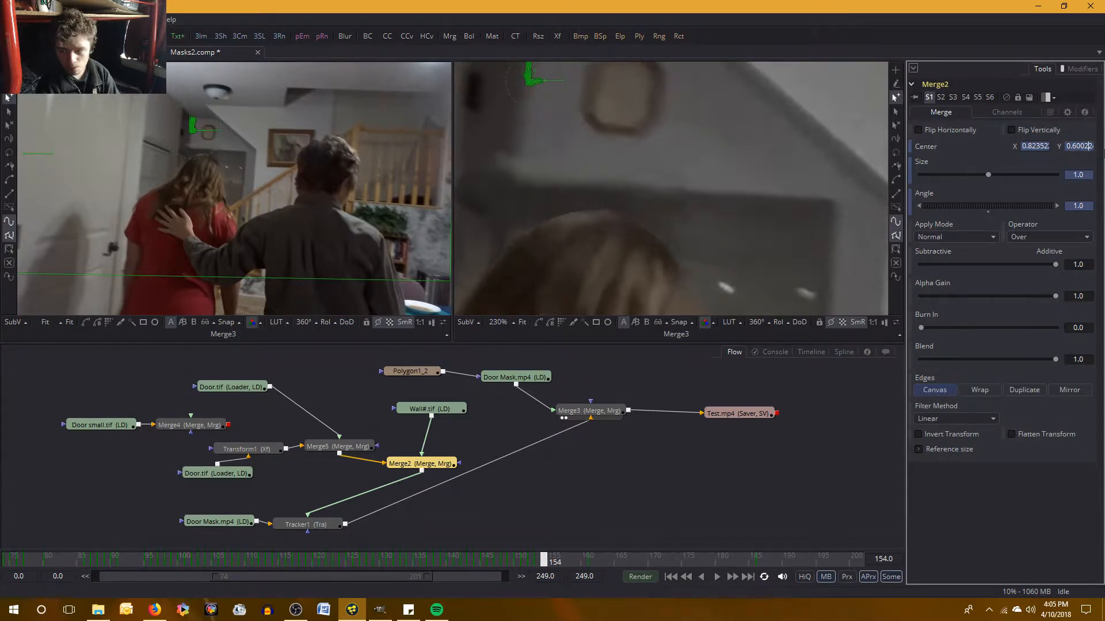
pyautogui.press('BackSpace')
pyautogui.press('BackSpace')
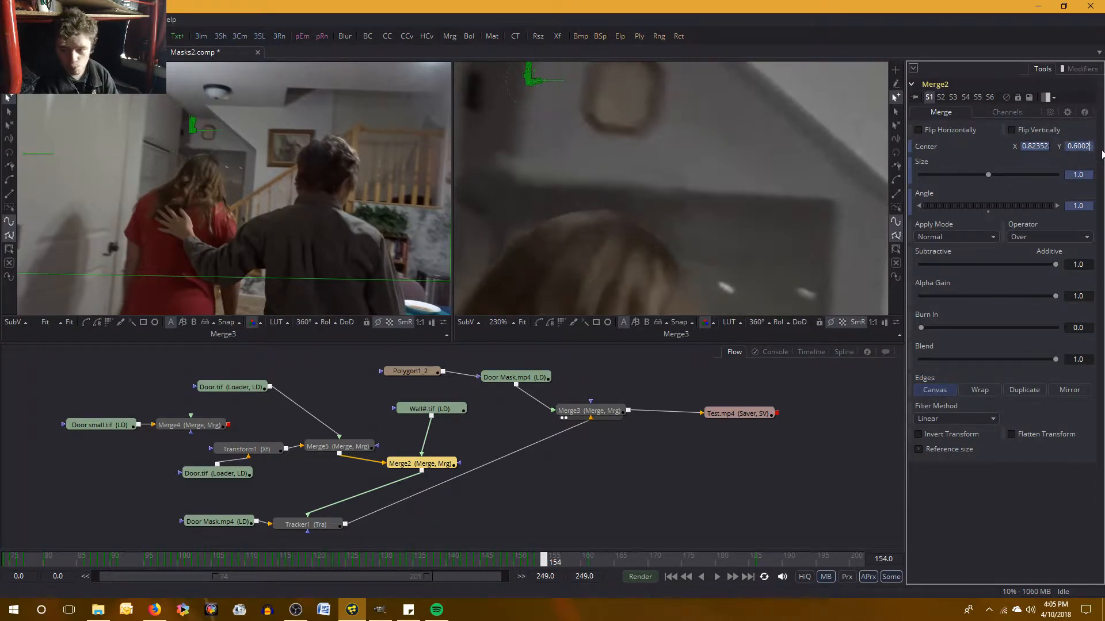
pyautogui.press('Tab')
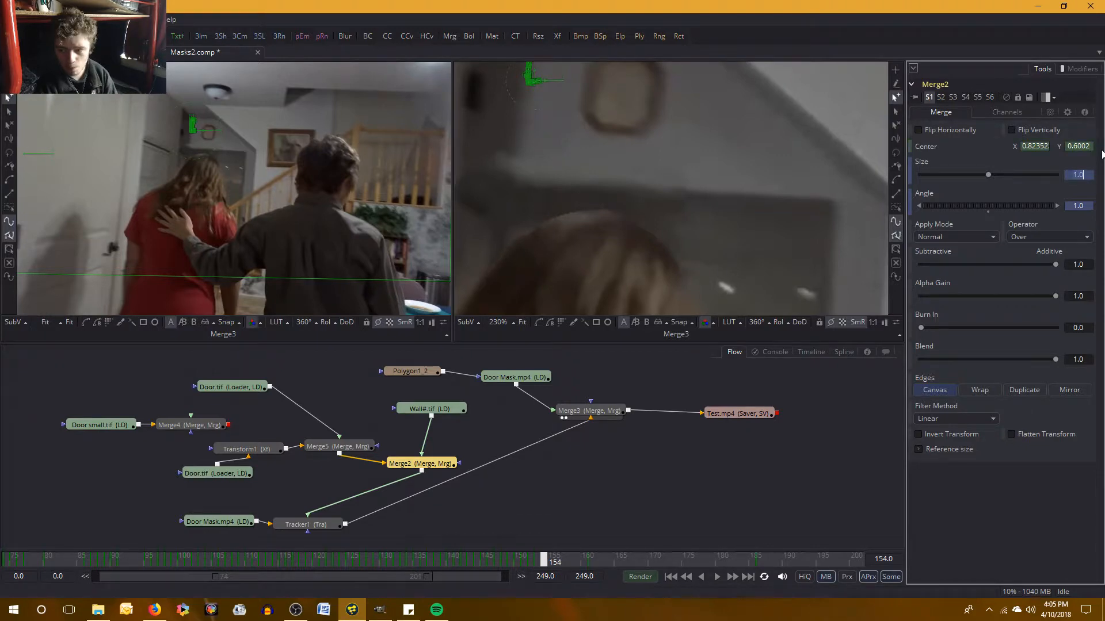
pyautogui.click(1094, 148)
pyautogui.press('BackSpace')
pyautogui.write('1')
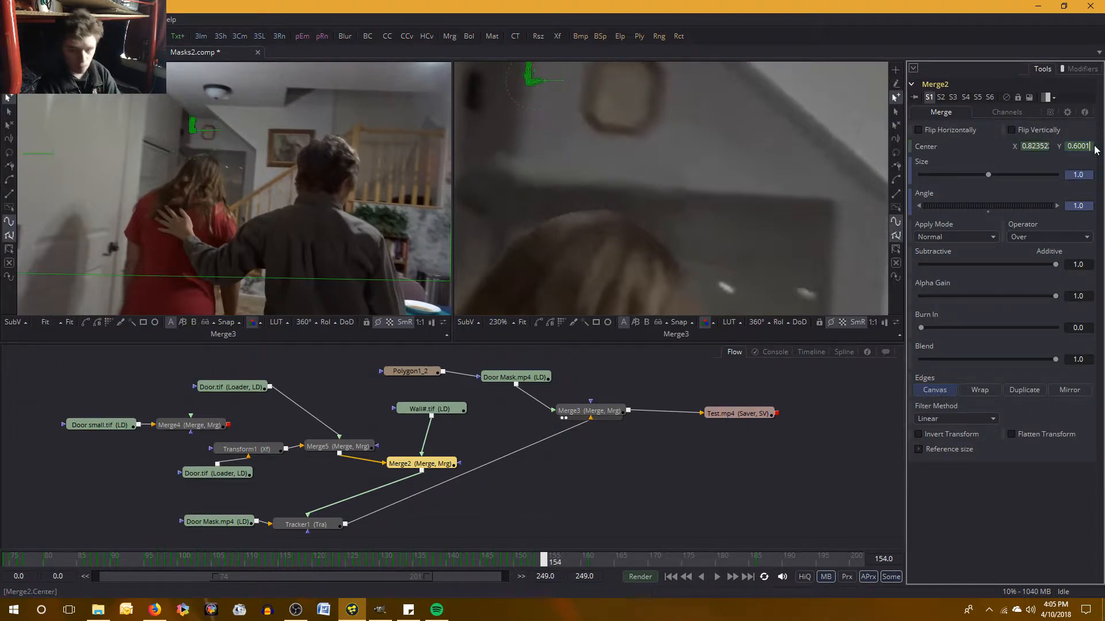
pyautogui.press('Tab')
pyautogui.click(1090, 146)
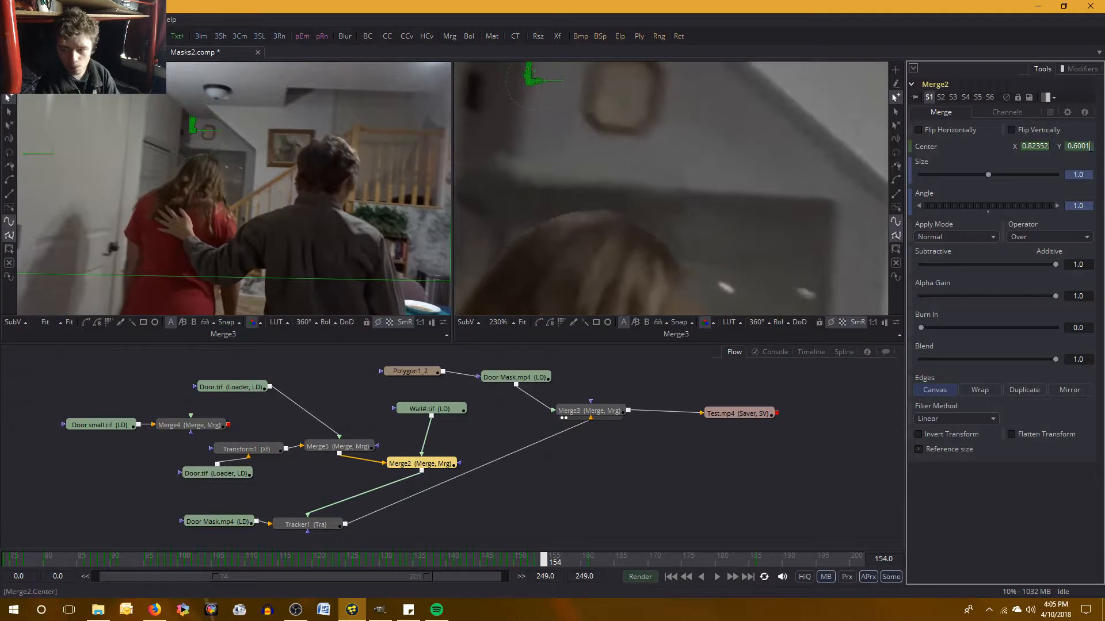
pyautogui.press('BackSpace')
pyautogui.press('Return')
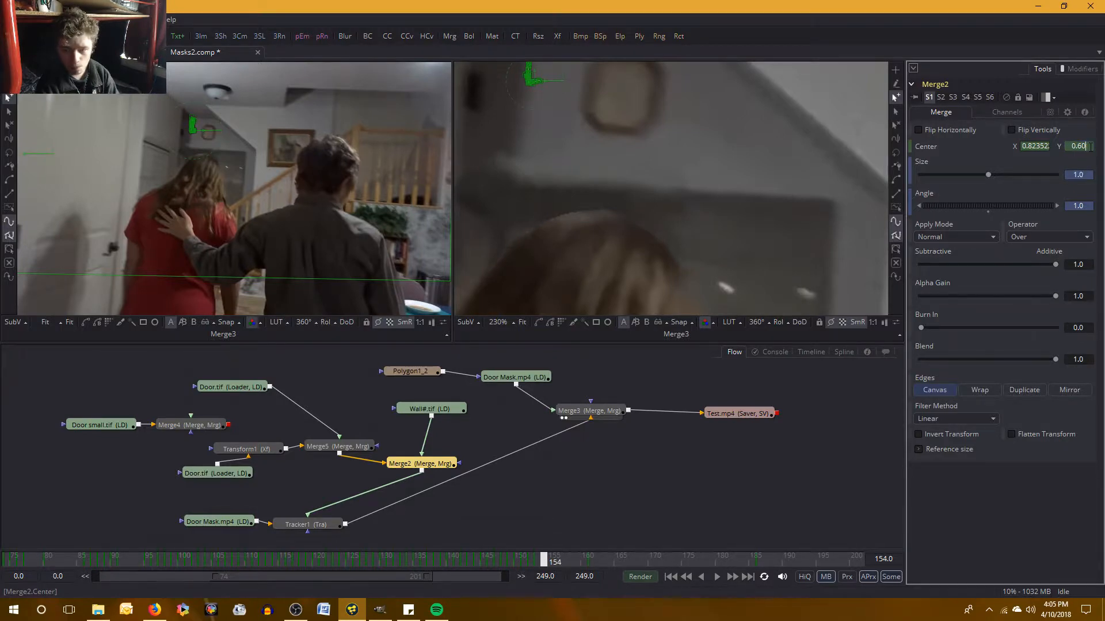
pyautogui.press('Tab')
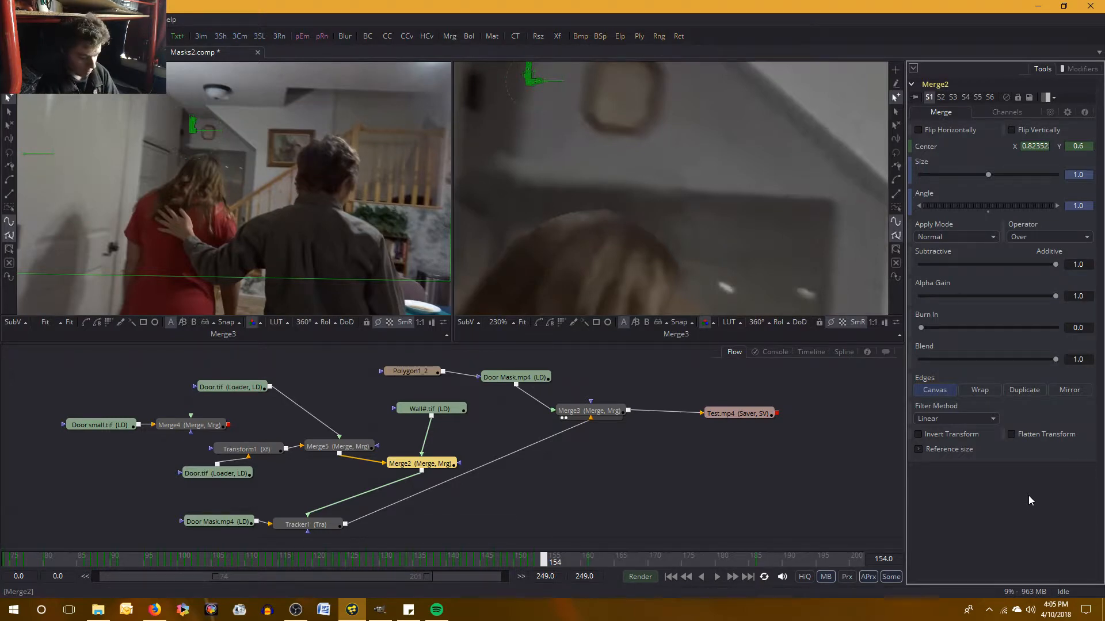
pyautogui.press('Left')
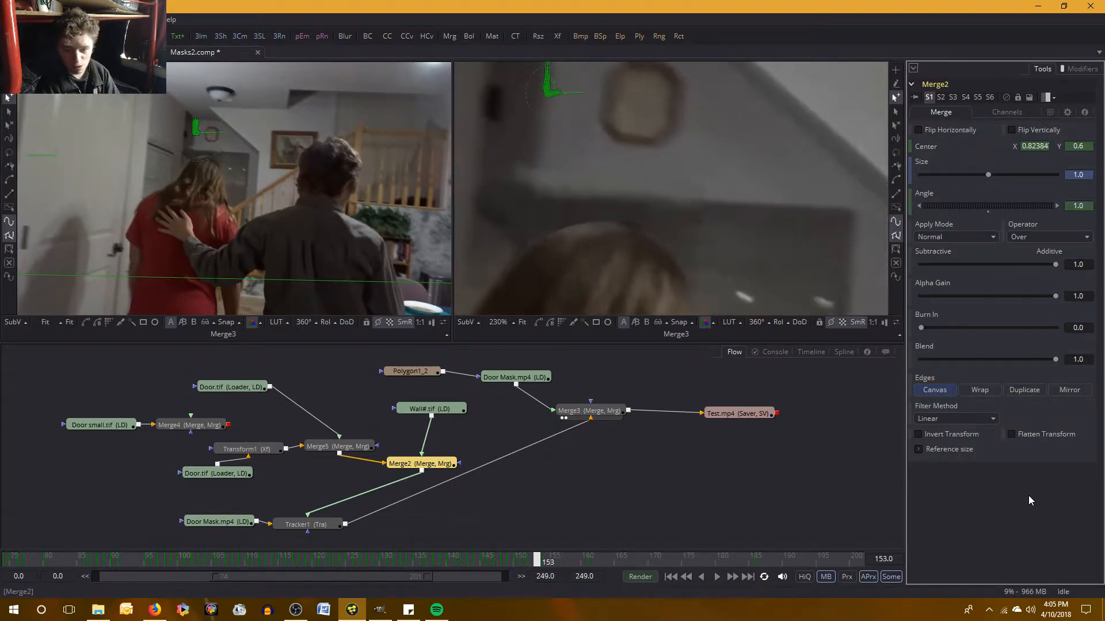
pyautogui.press('Right')
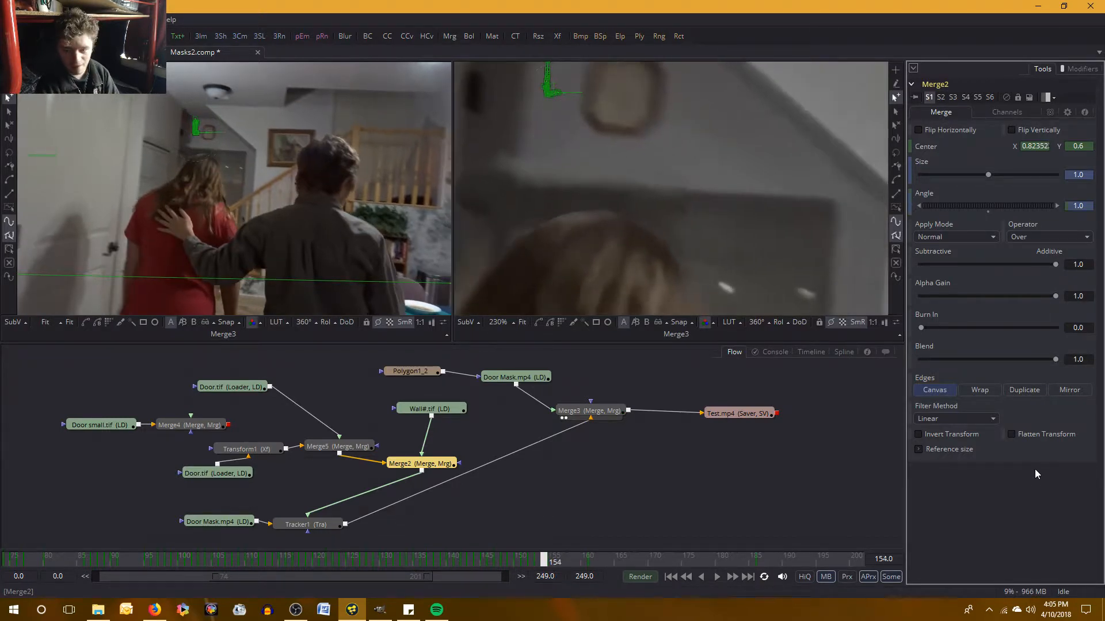
# Try a Center Y of 0.509 for Merge2 at frame 154, and undo the change
pyautogui.click(1091, 145)
pyautogui.press('Return')
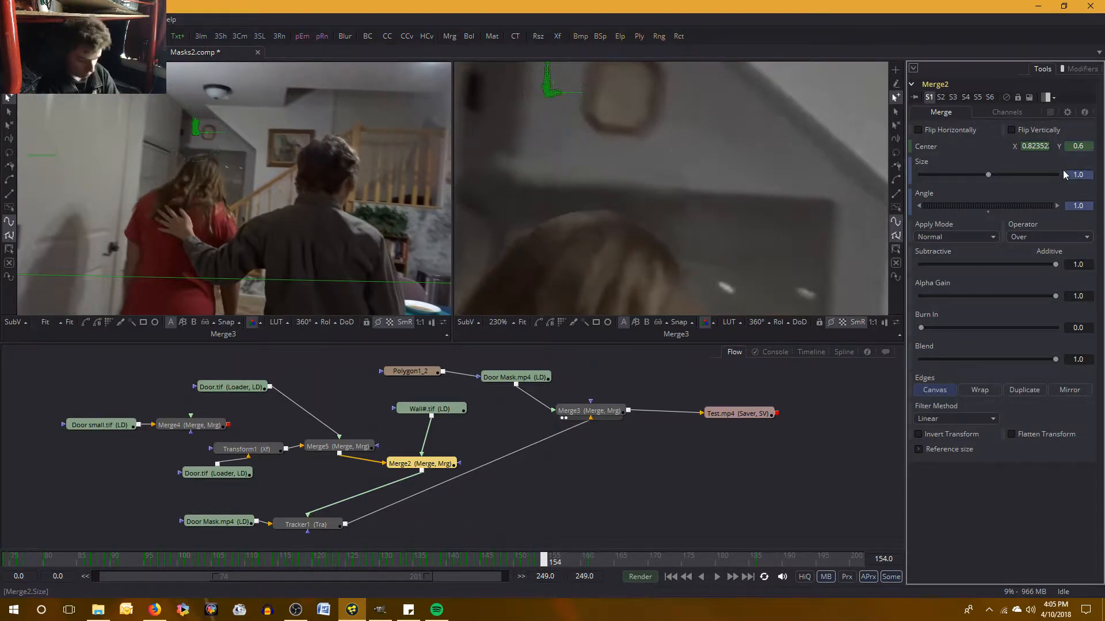
pyautogui.press('Tab')
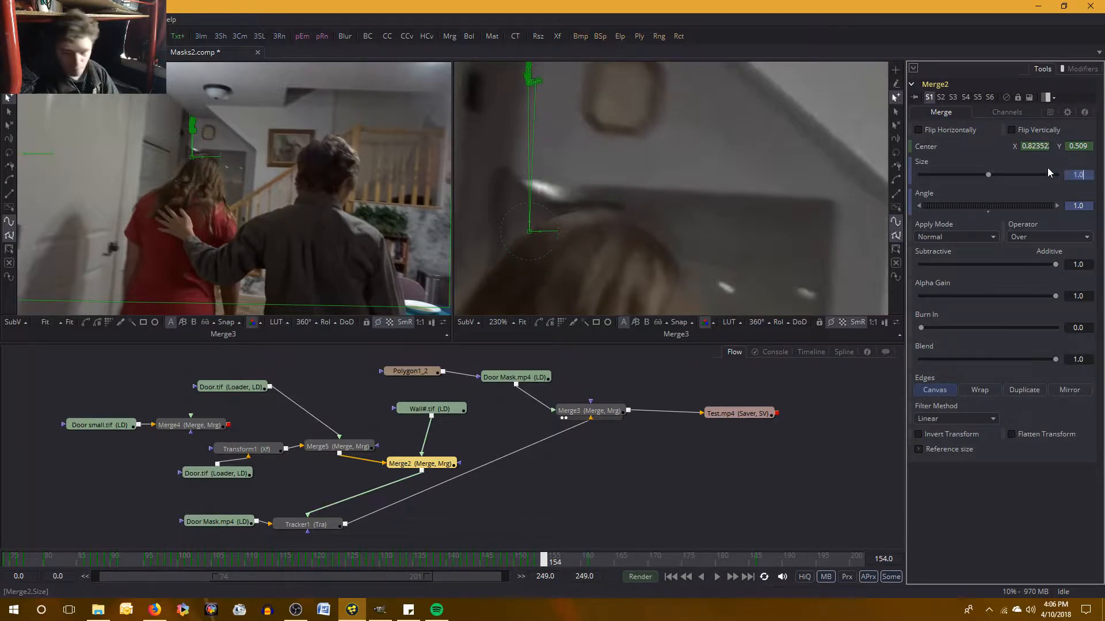
pyautogui.hotkey('ctrl', 'z')
# Set Merge2's Center Y to 0.509 at frame 154
pyautogui.click(1087, 146)
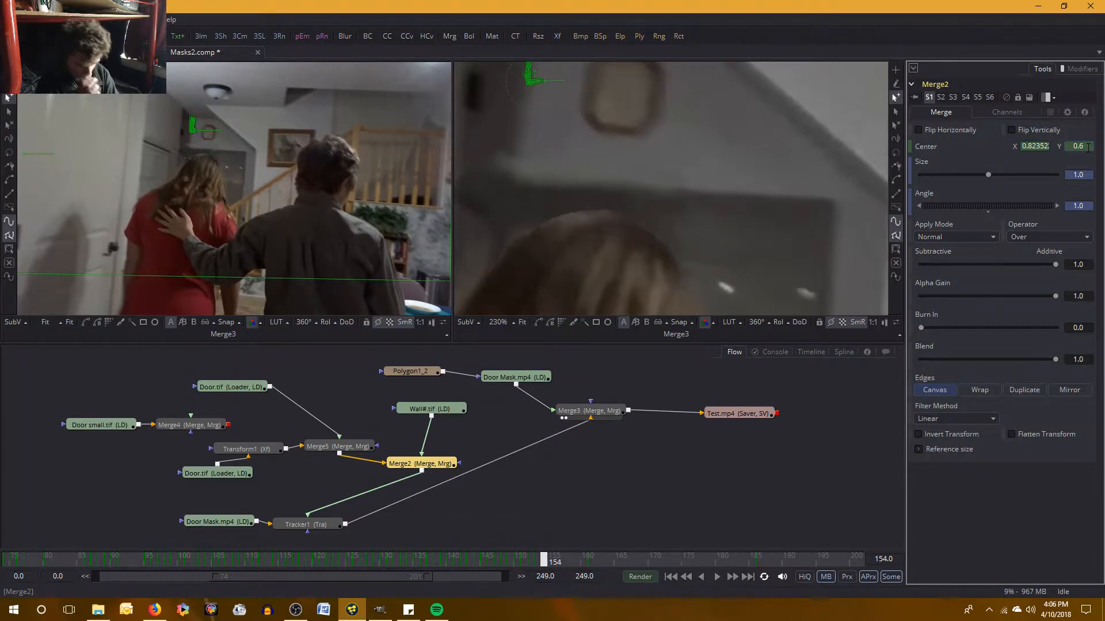
pyautogui.press('BackSpace')
pyautogui.press('BackSpace')
pyautogui.press('BackSpace')
pyautogui.write('0.509')
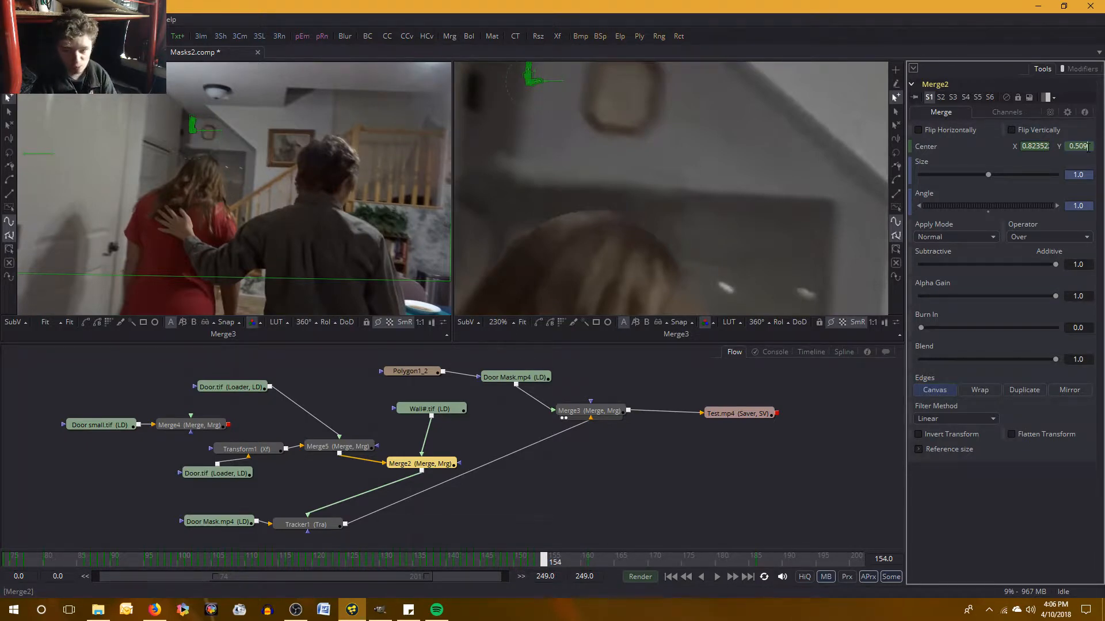
pyautogui.press('Tab')
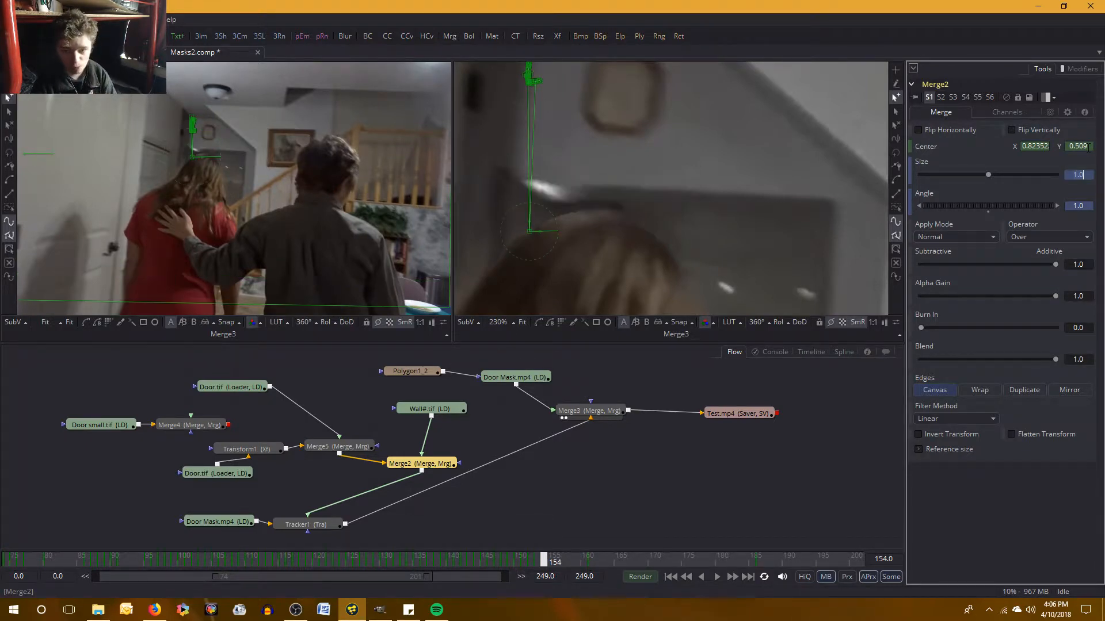
# Try a Center Y of 0.599 for Merge2 at frame 154, and return it to 0.509
pyautogui.click(1088, 146)
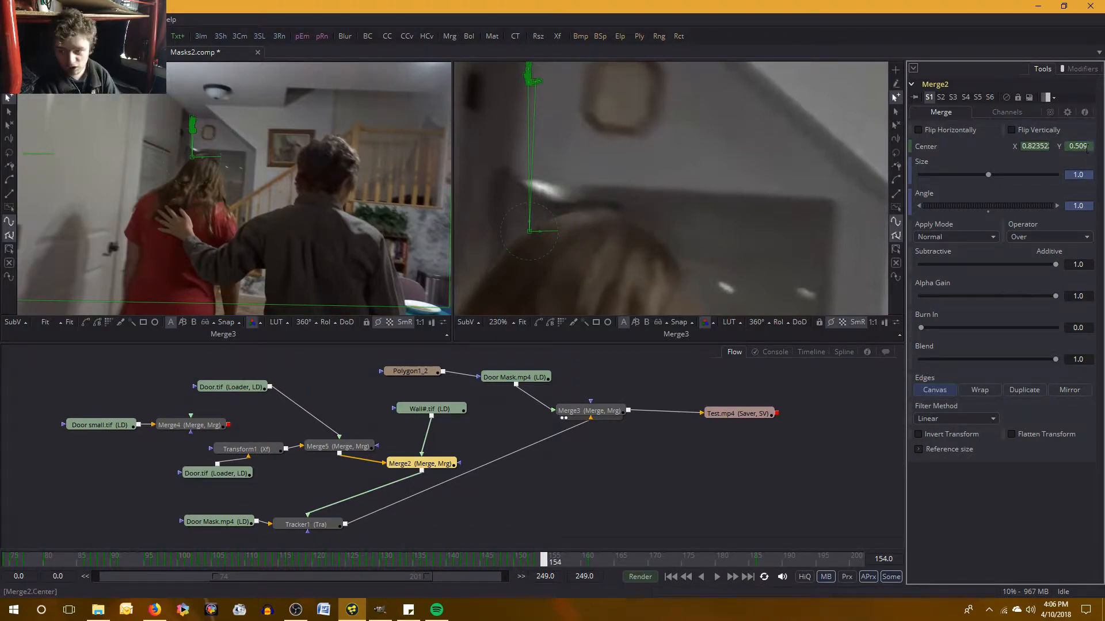
pyautogui.press('BackSpace')
pyautogui.press('BackSpace')
pyautogui.write('99')
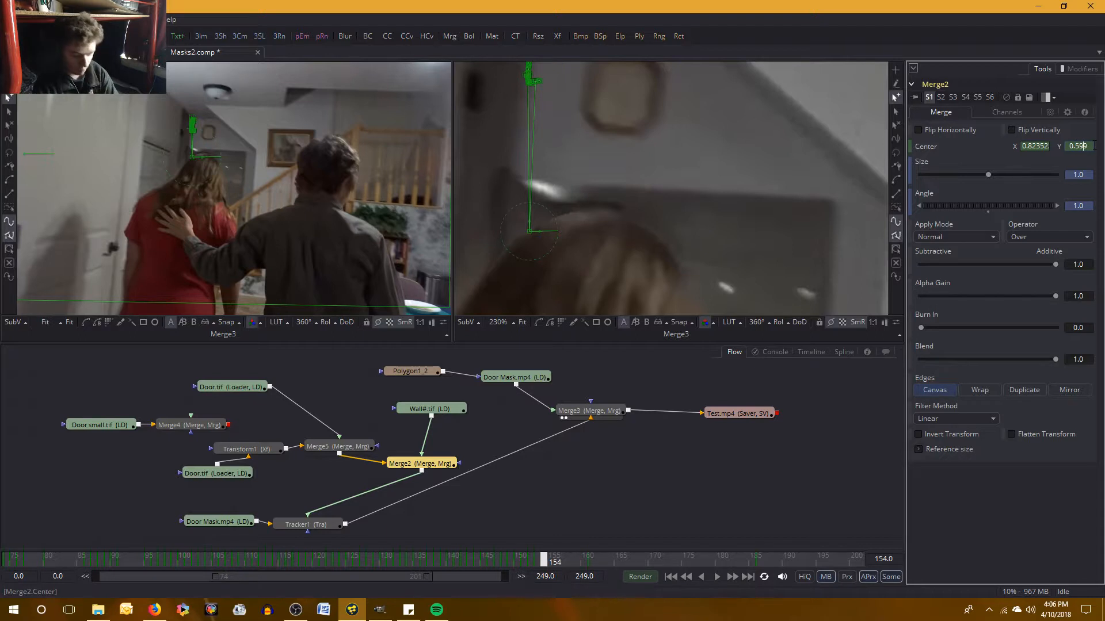
pyautogui.press('Tab')
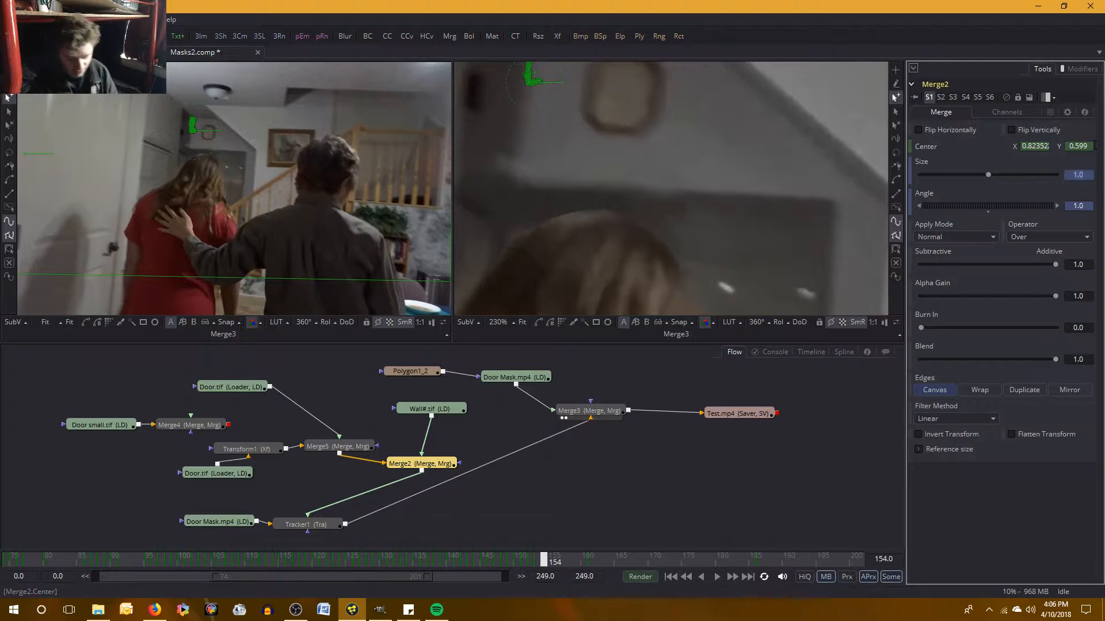
pyautogui.press('Tab')
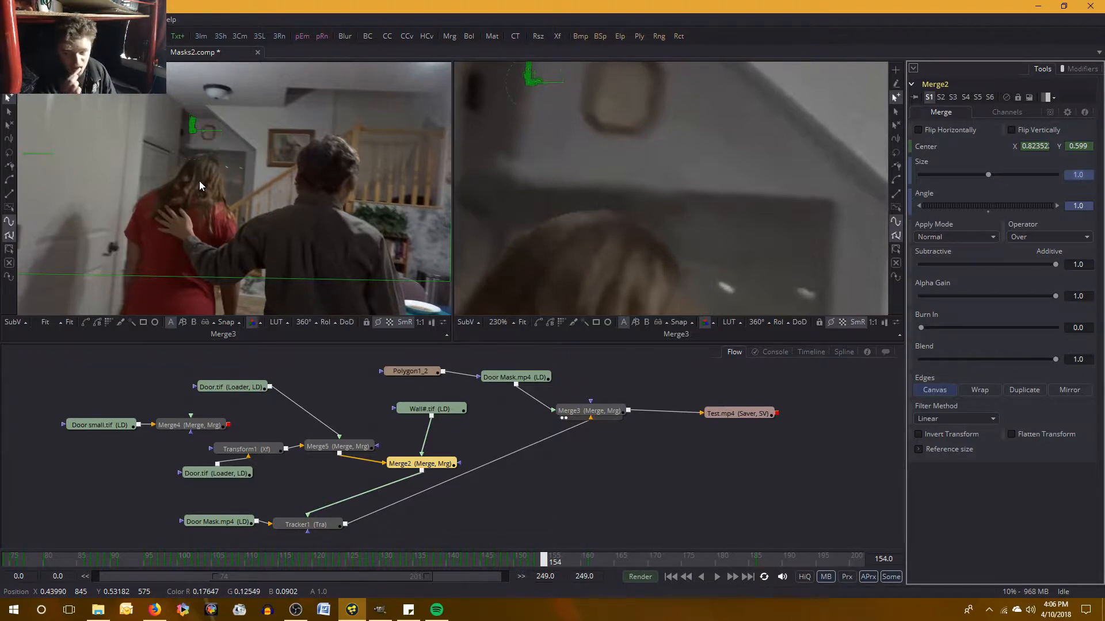
pyautogui.click(1083, 146)
pyautogui.press('Tab')
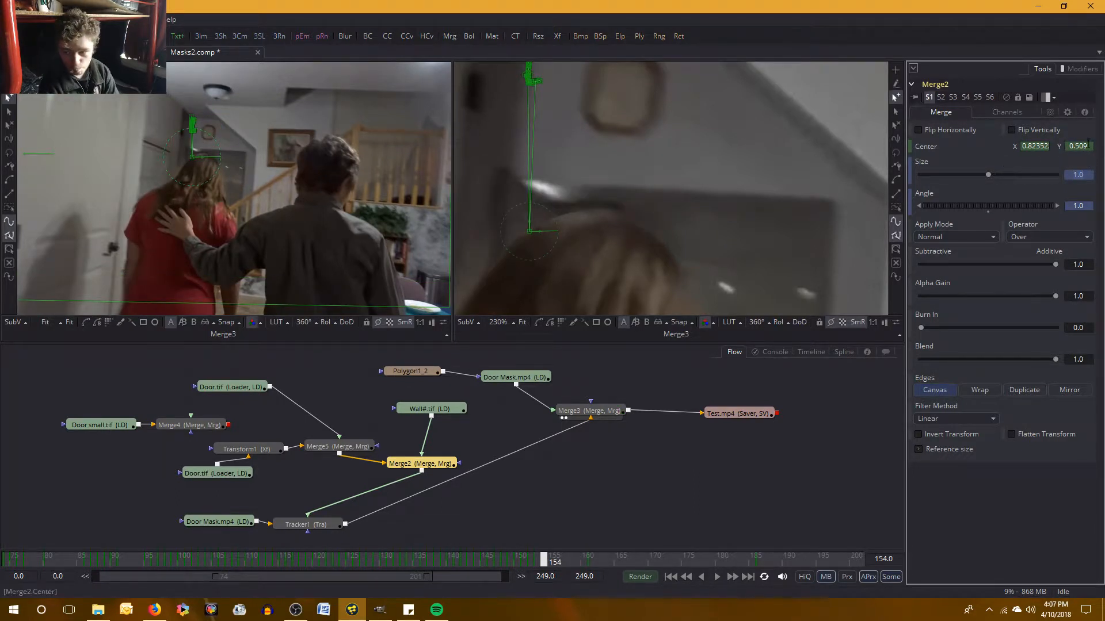
# Set Merge2's Center Y to 0.599 at frame 154 and save the composition
pyautogui.click(1083, 145)
pyautogui.press('BackSpace')
pyautogui.write('9')
pyautogui.press('Tab')
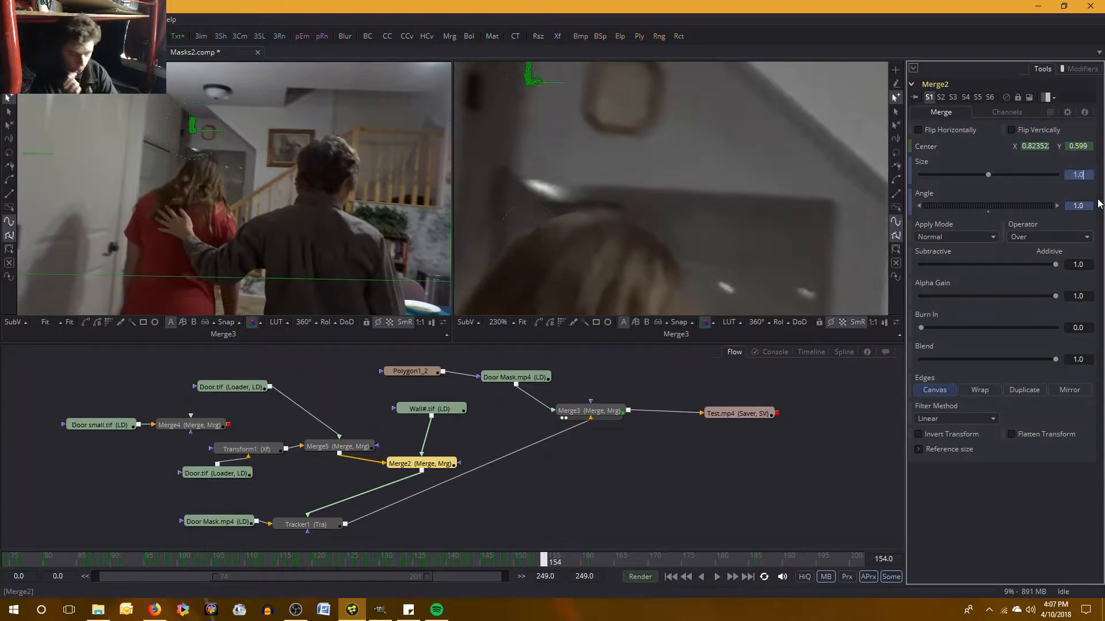
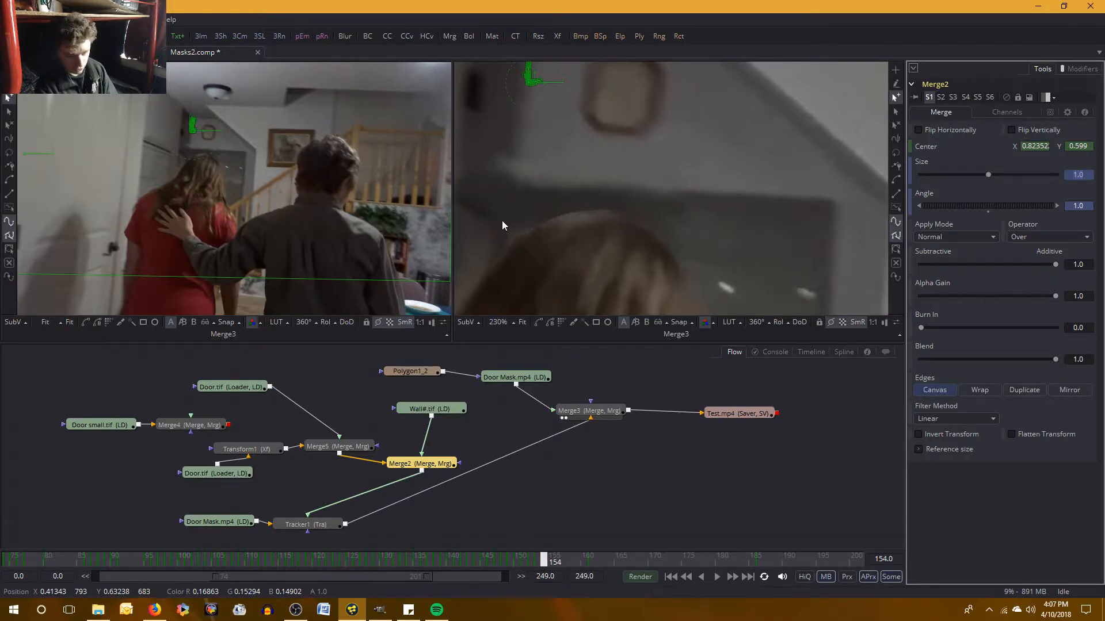
pyautogui.moveTo(248, 390)
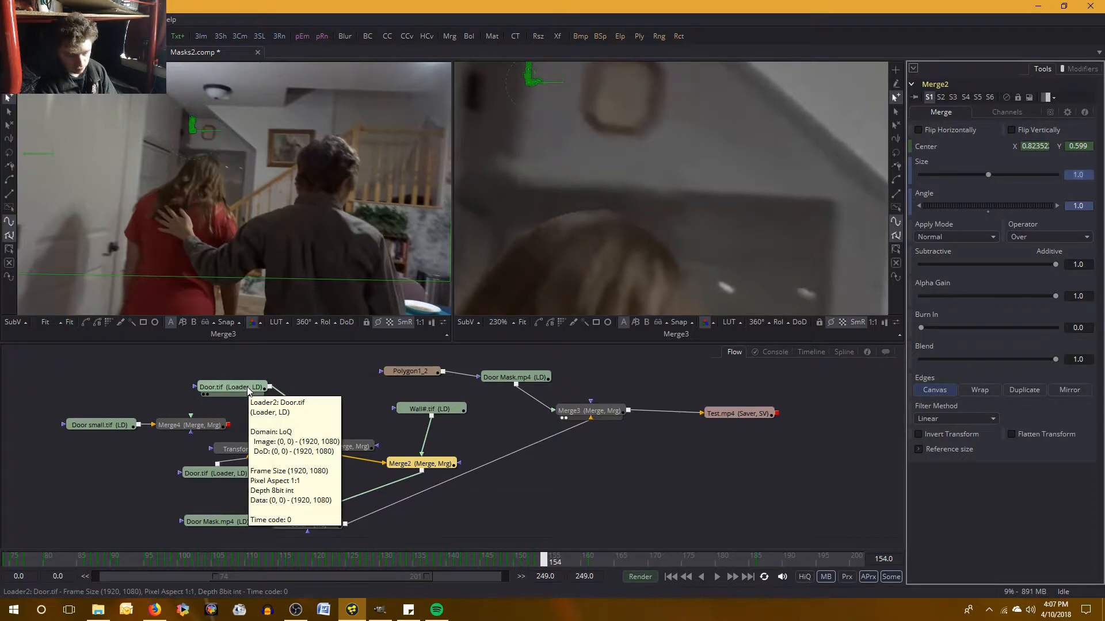
pyautogui.moveTo(412, 470)
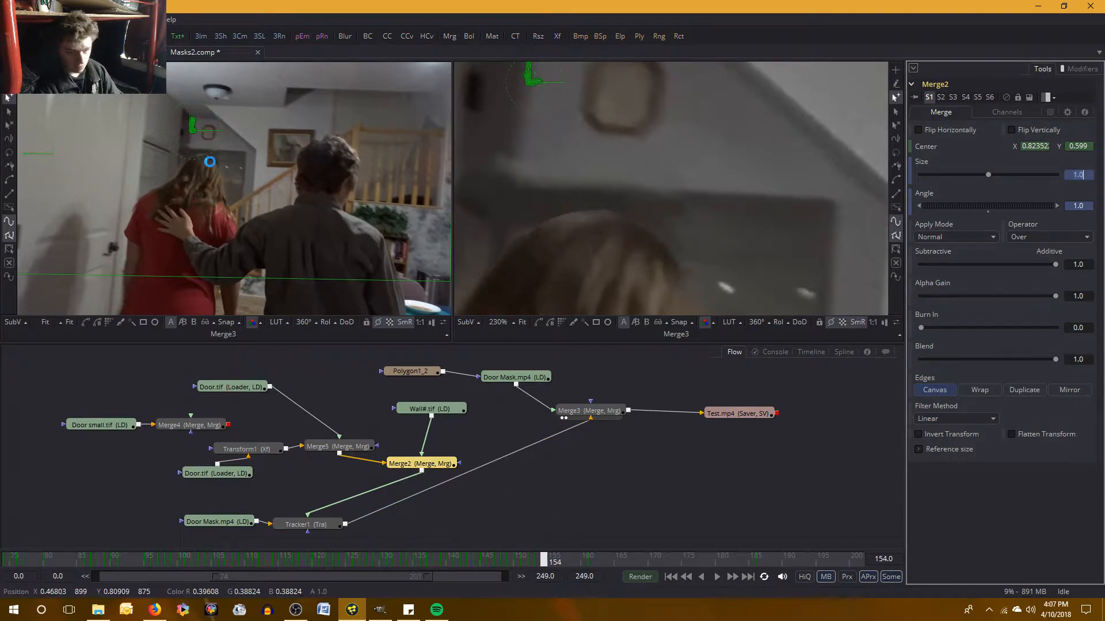
pyautogui.hotkey('ctrl', 's')
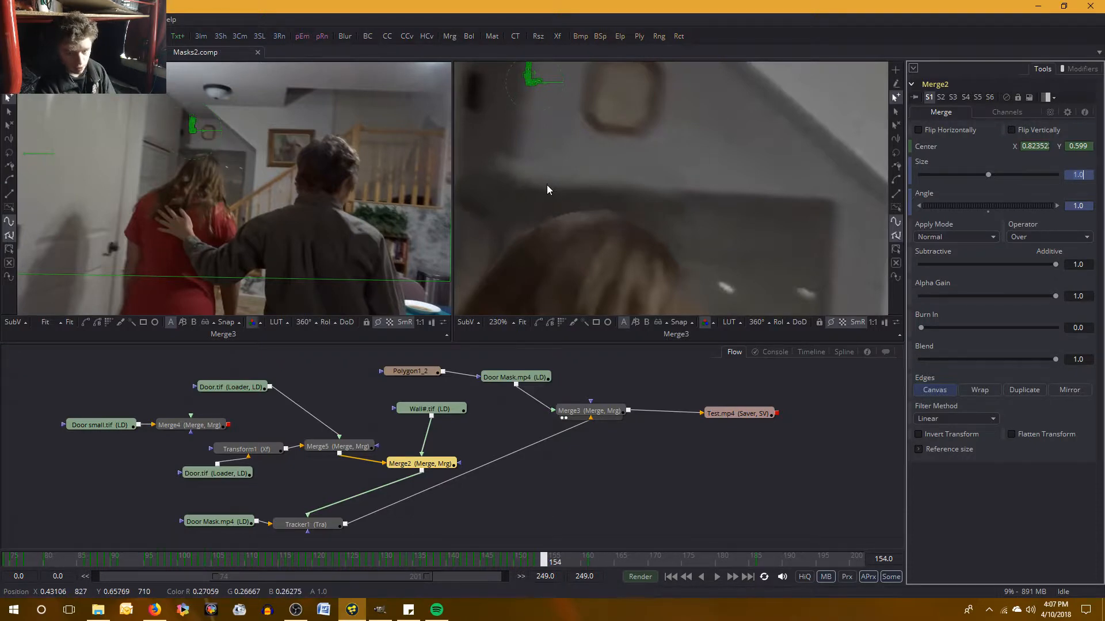
# Step back frame by frame from 154 to 147, examining how the wall patch lines up above the woman's head
pyautogui.moveTo(493, 193); pyautogui.dragTo(567, 198)
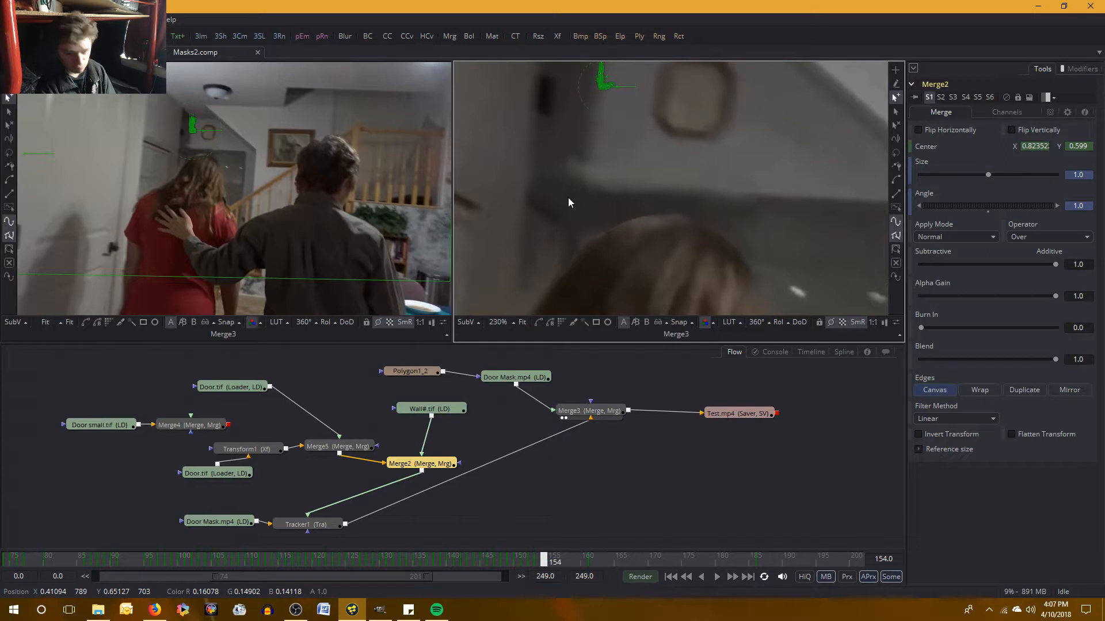
pyautogui.press('Left')
pyautogui.press('Left')
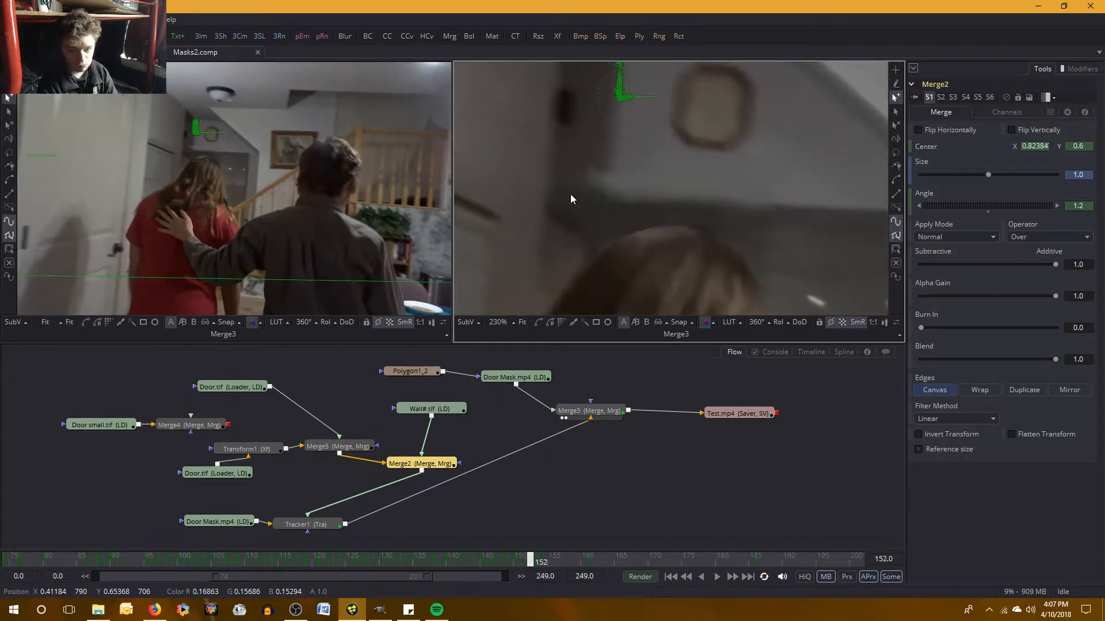
pyautogui.press('Left')
pyautogui.press('Left')
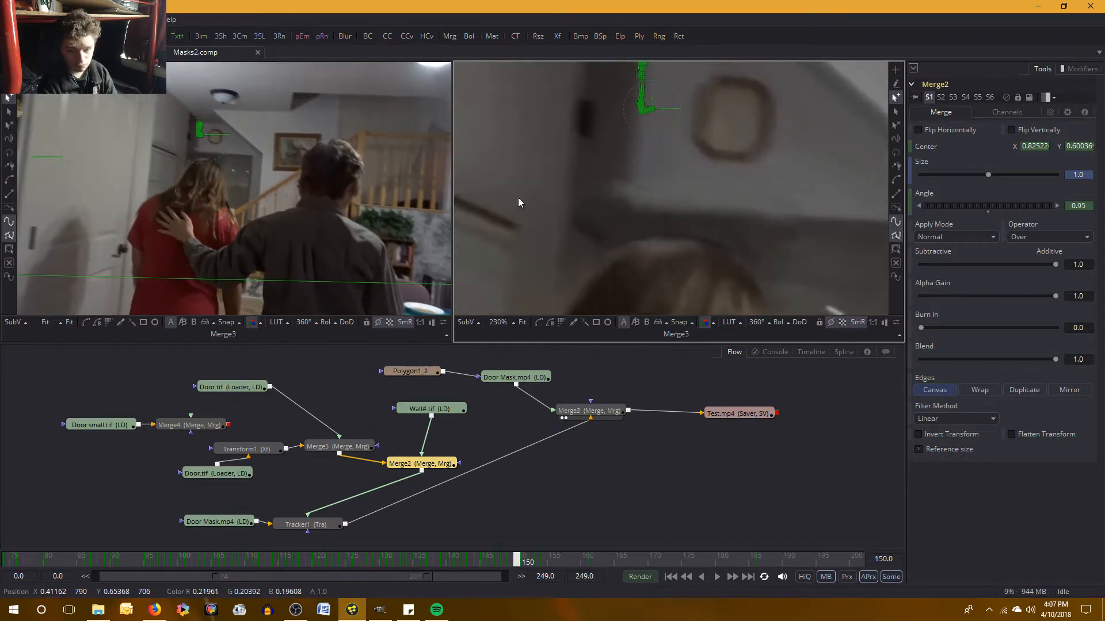
pyautogui.press('Left')
pyautogui.press('Left')
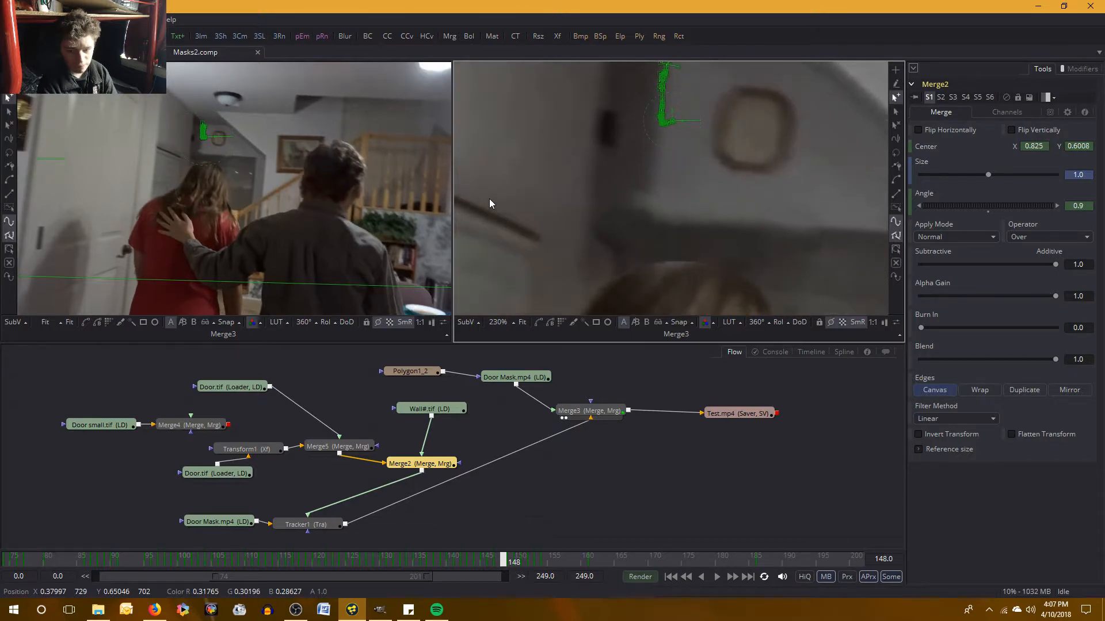
pyautogui.press('Left')
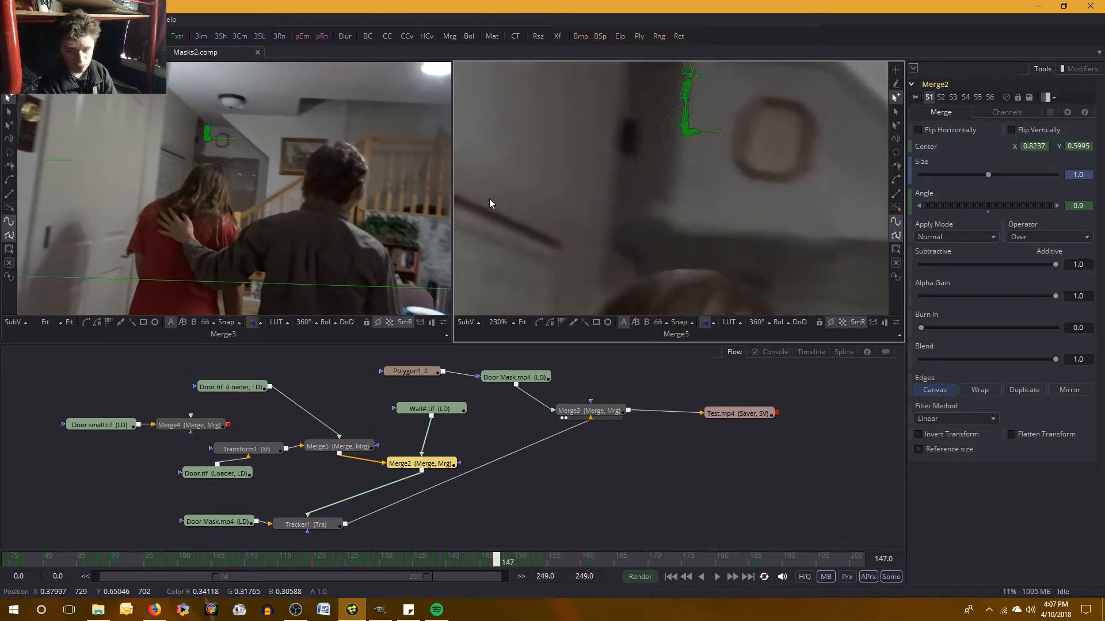
# Flip repeatedly between frames 148 and 149 to examine the wall patch for a jump
pyautogui.press('Right')
pyautogui.press('Right')
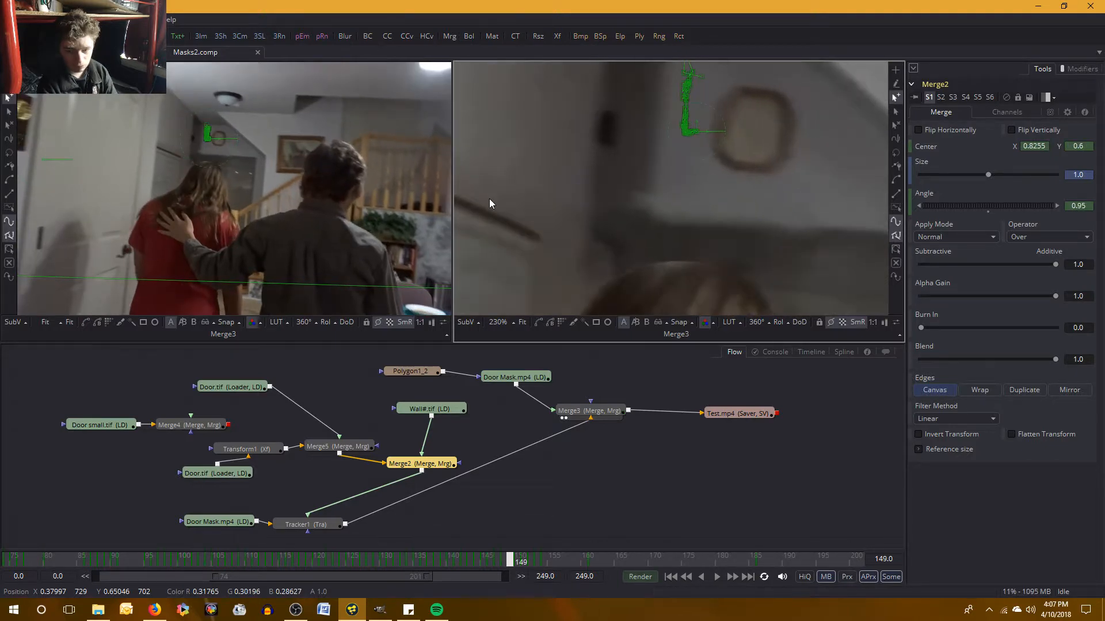
pyautogui.press('Left')
pyautogui.press('Right')
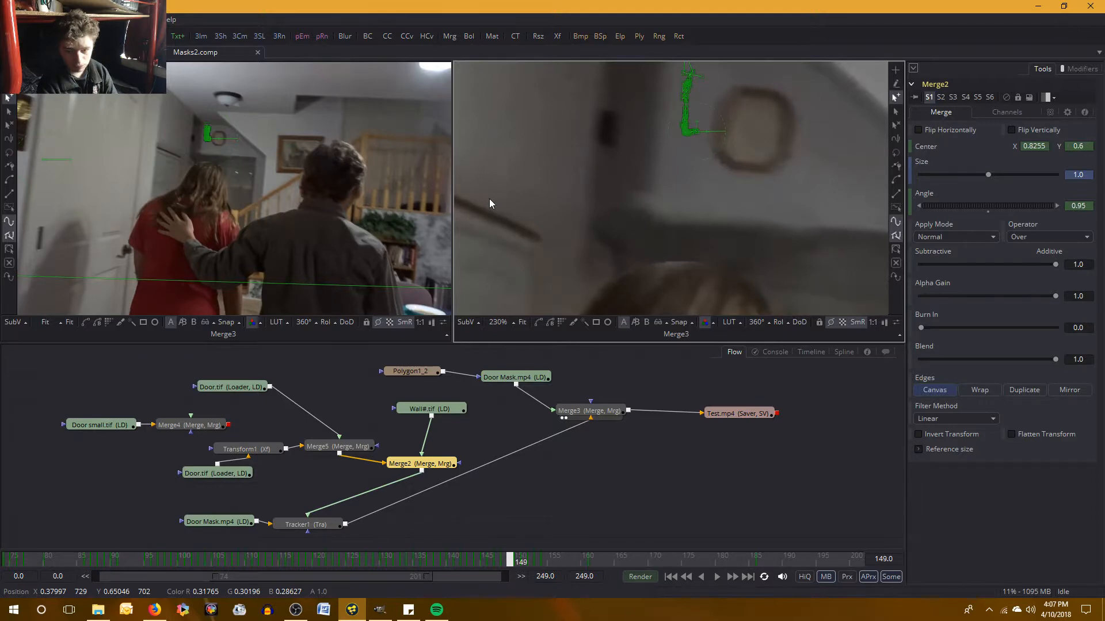
pyautogui.press('Left')
pyautogui.press('Right')
pyautogui.press('Left')
pyautogui.press('Right')
pyautogui.press('Left')
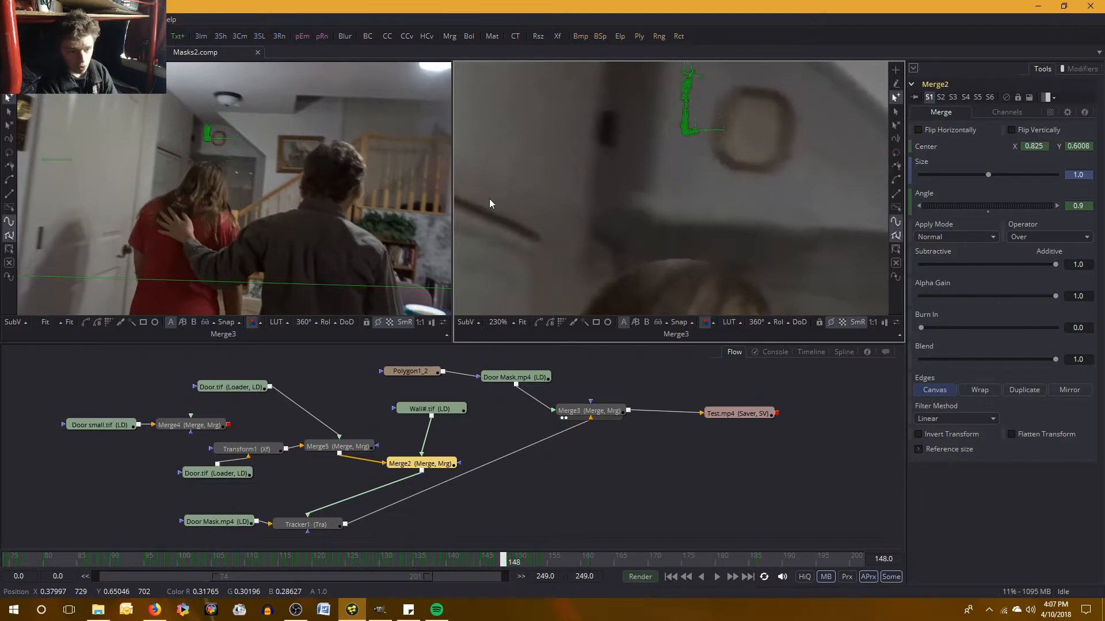
pyautogui.press('Right')
pyautogui.press('Left')
pyautogui.press('Right')
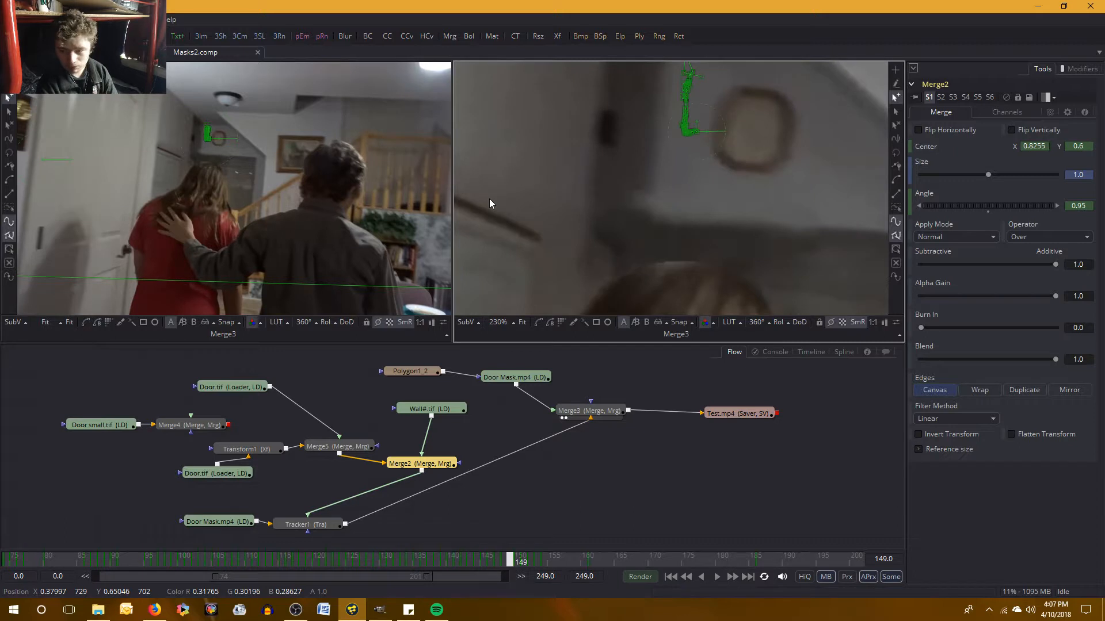
pyautogui.press('Left')
pyautogui.press('Right')
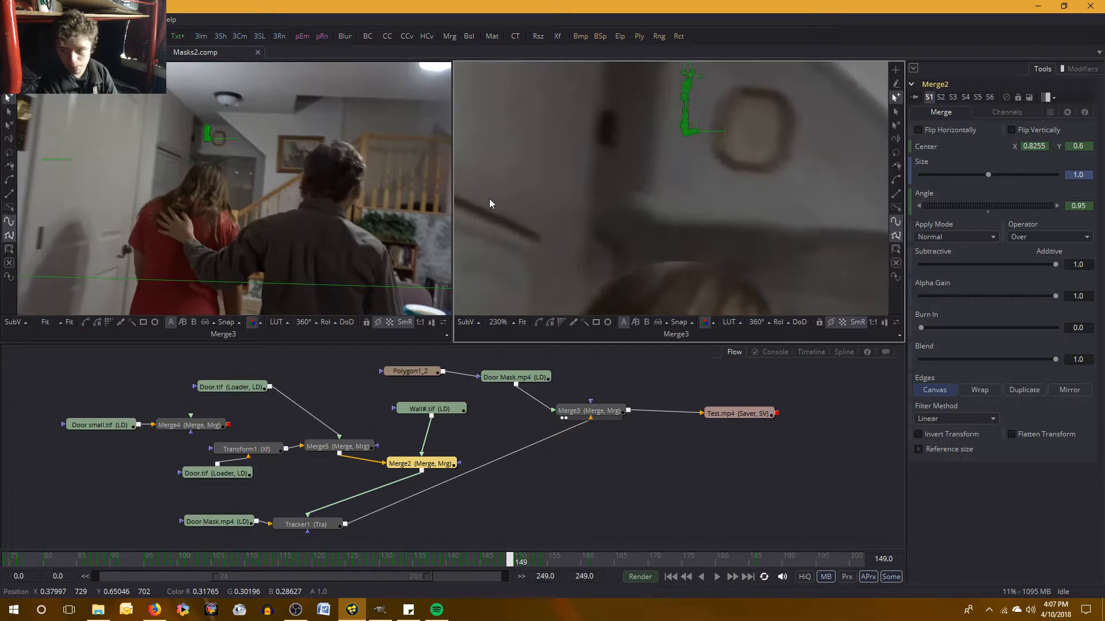
pyautogui.press('Left')
pyautogui.press('Right')
pyautogui.press('Left')
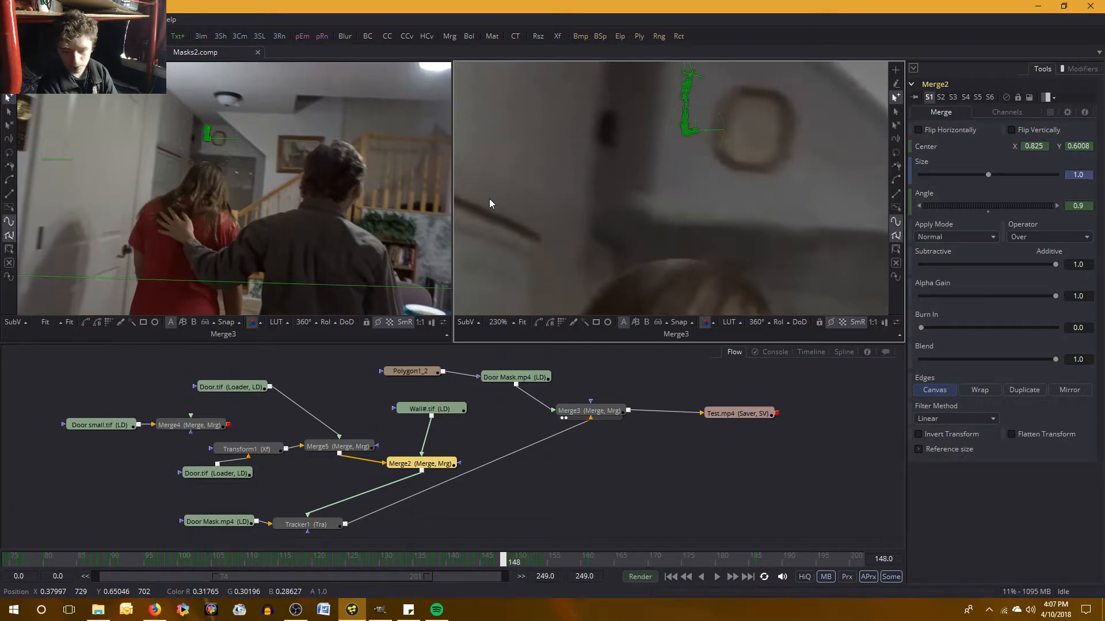
pyautogui.press('Right')
pyautogui.press('Left')
pyautogui.press('Right')
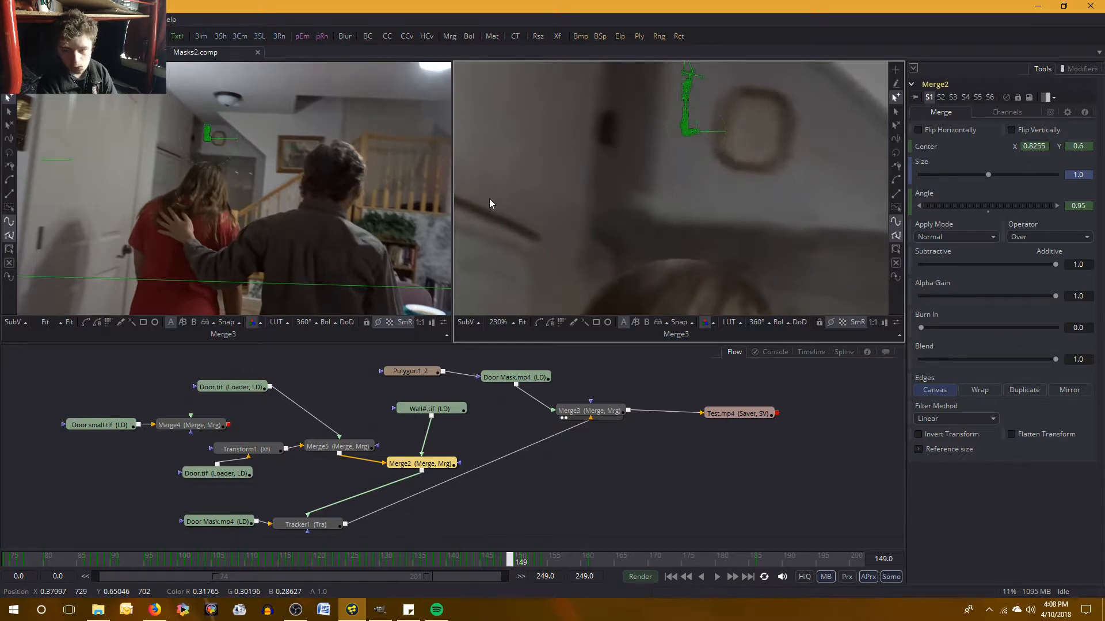
pyautogui.press('Left')
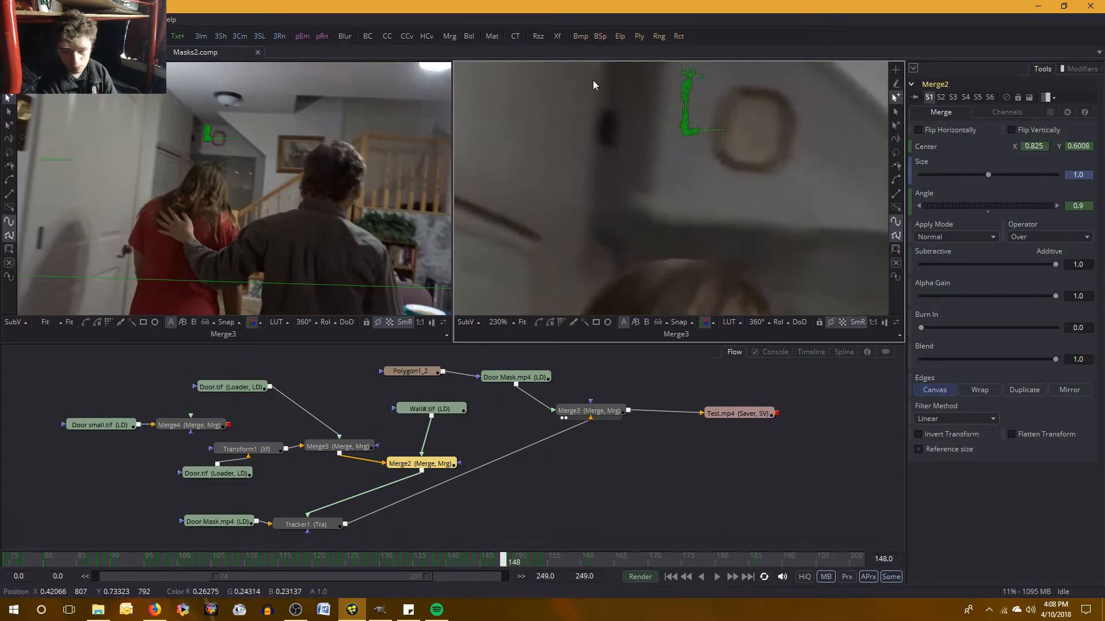
# Try copying Merge2's Center Y of 0.6008 from frame 148 to frame 149, and compare the two frames
pyautogui.rightClick(1079, 145)
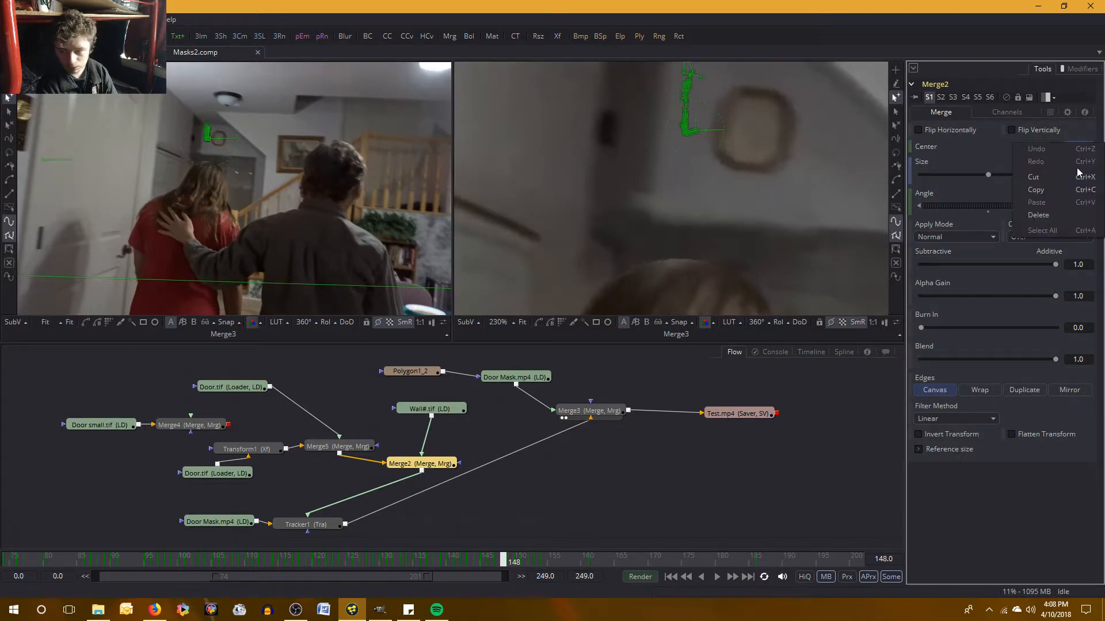
pyautogui.click(1078, 190)
pyautogui.press('Right')
pyautogui.doubleClick(1080, 147)
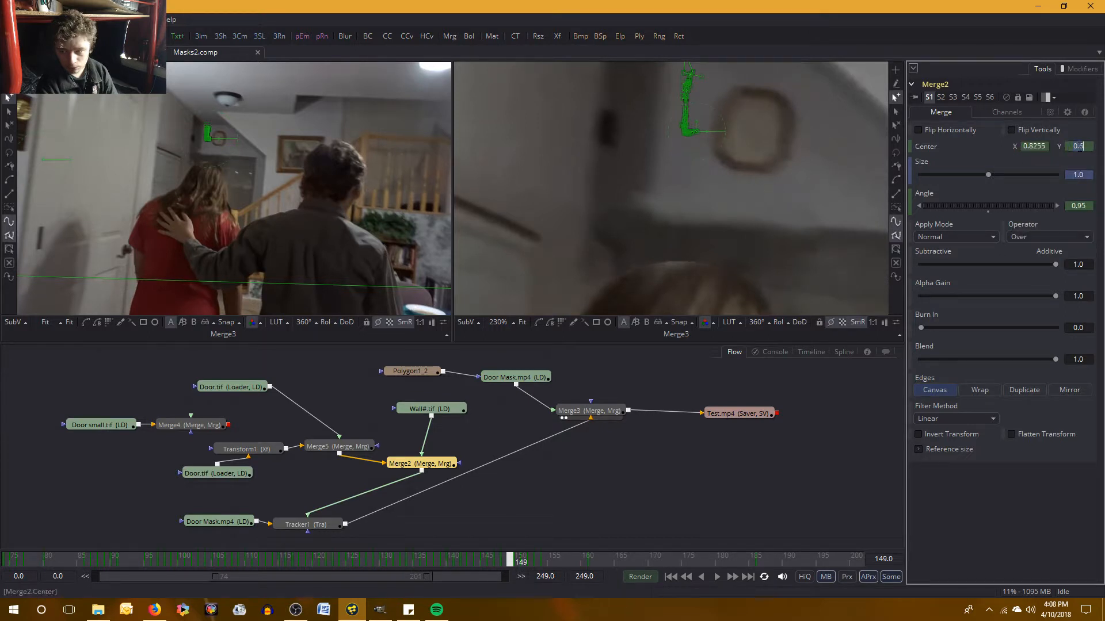
pyautogui.rightClick(1078, 146)
pyautogui.click(1065, 205)
pyautogui.press('Return')
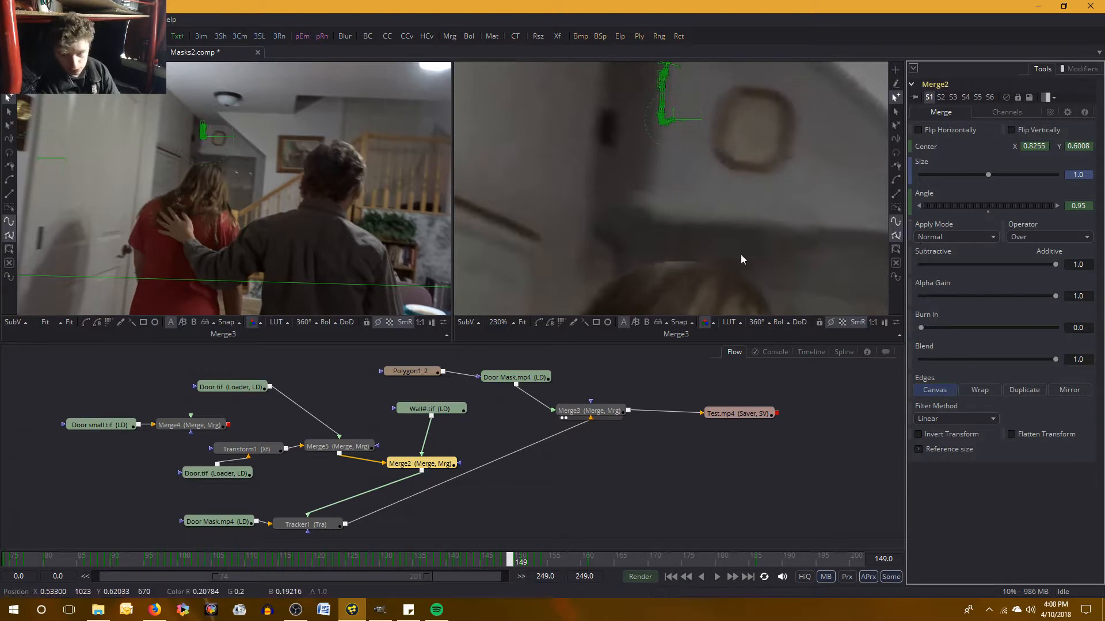
pyautogui.press('Left')
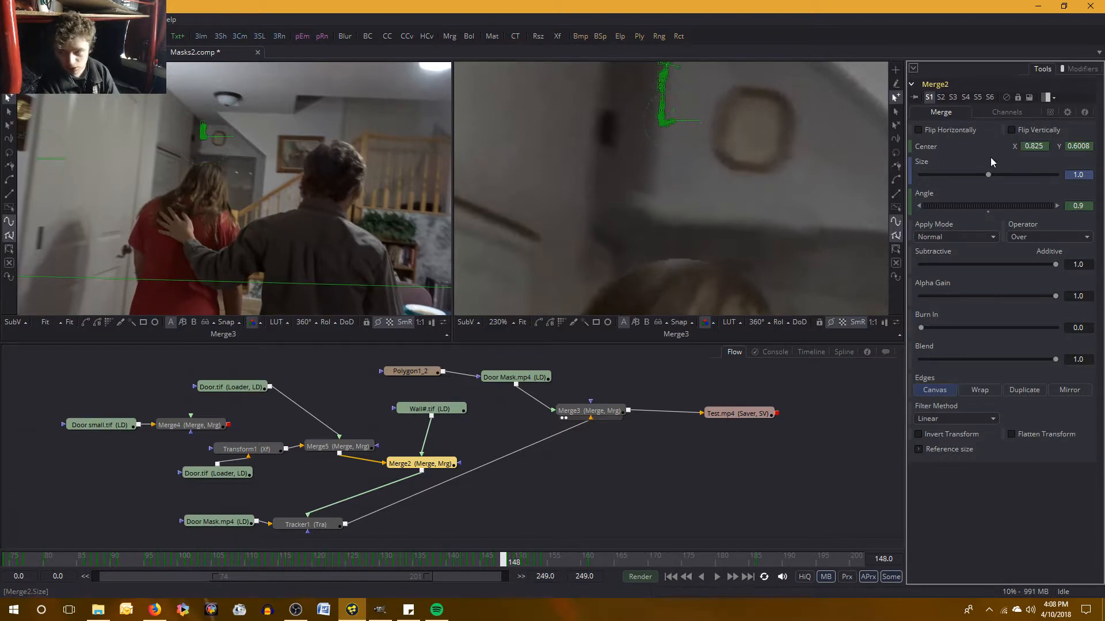
pyautogui.press('Right')
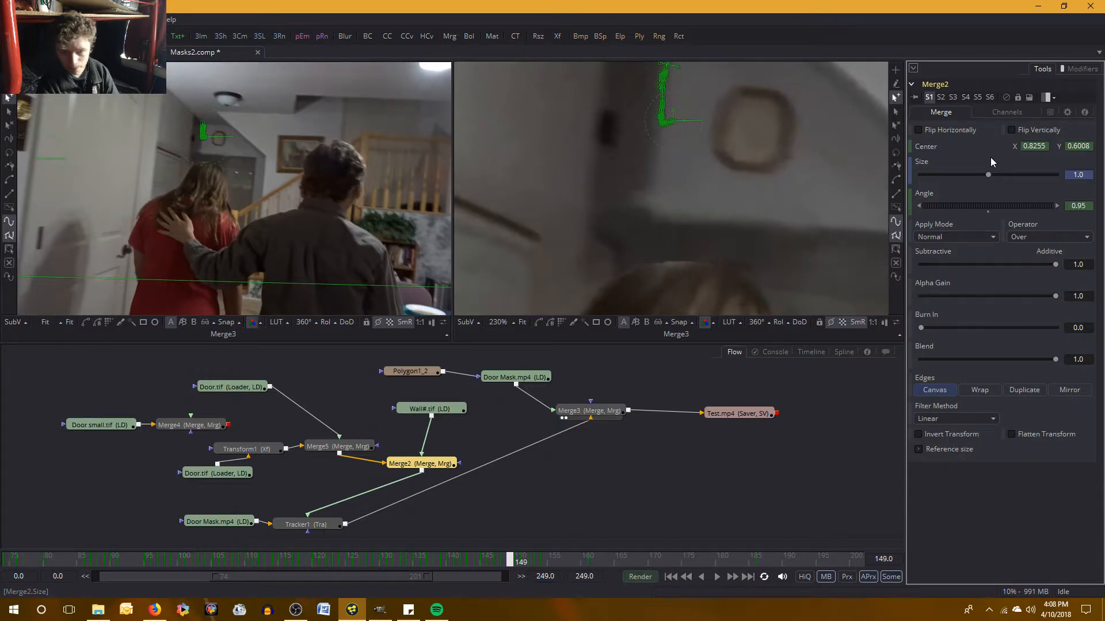
pyautogui.press('Left')
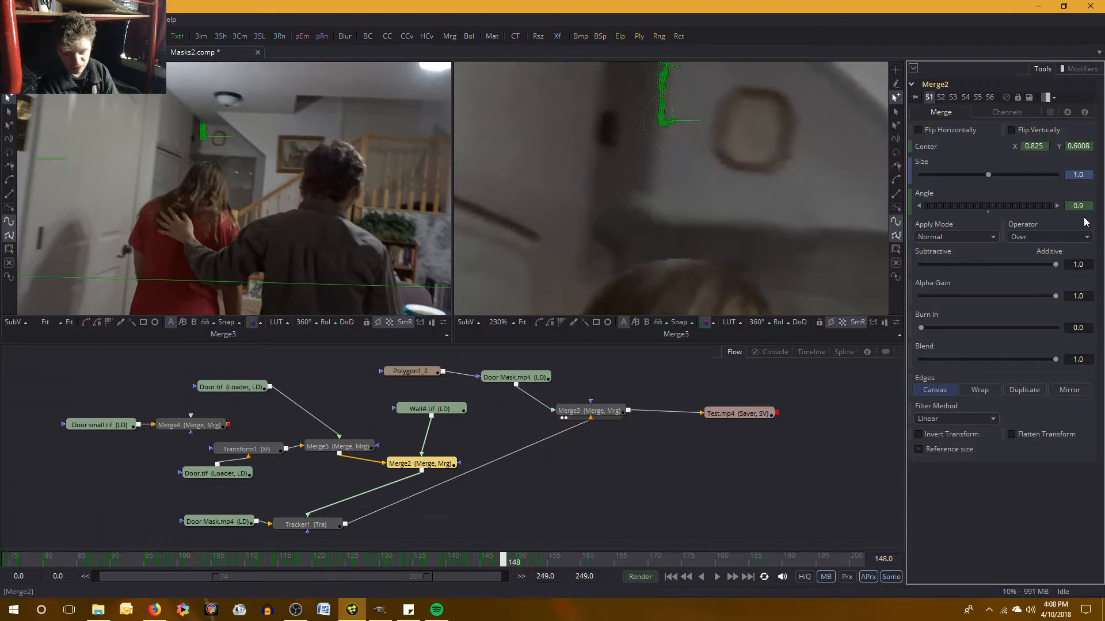
# After checking frame 150, set Merge2's Angle to 0.9 and Center X to 0.825 at frame 149
pyautogui.press('Right')
pyautogui.press('Right')
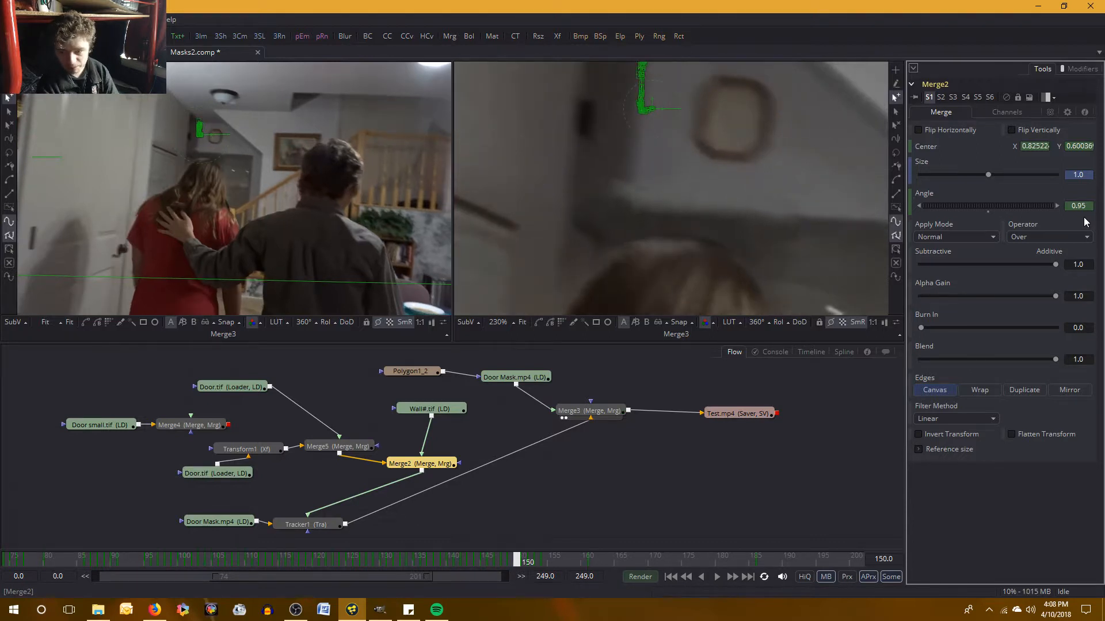
pyautogui.press('Left')
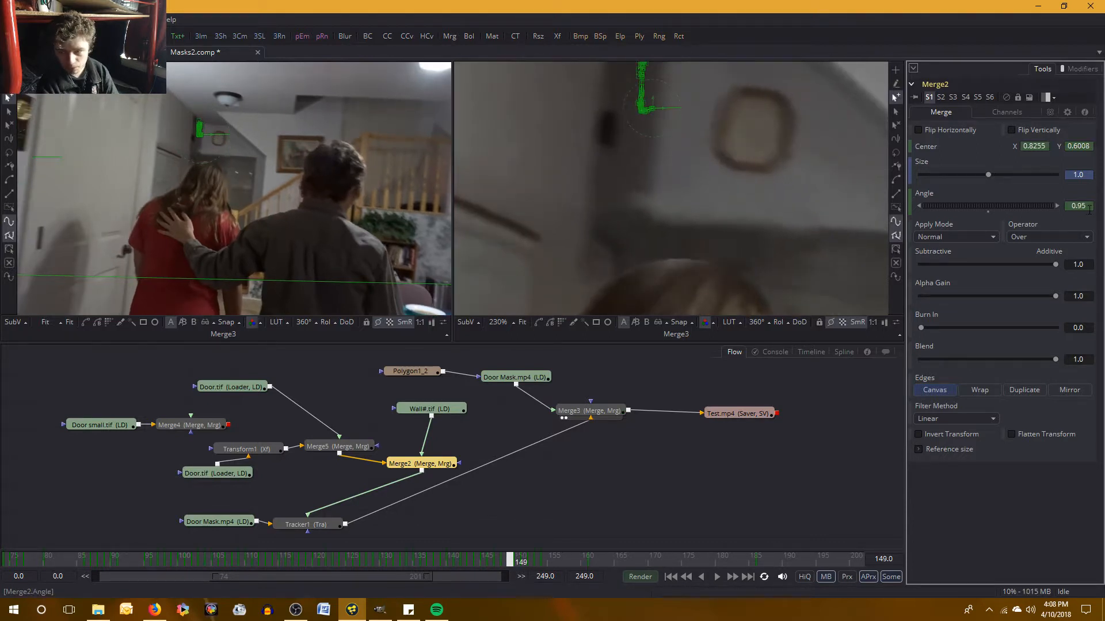
pyautogui.click(1089, 209)
pyautogui.press('BackSpace')
pyautogui.press('Return')
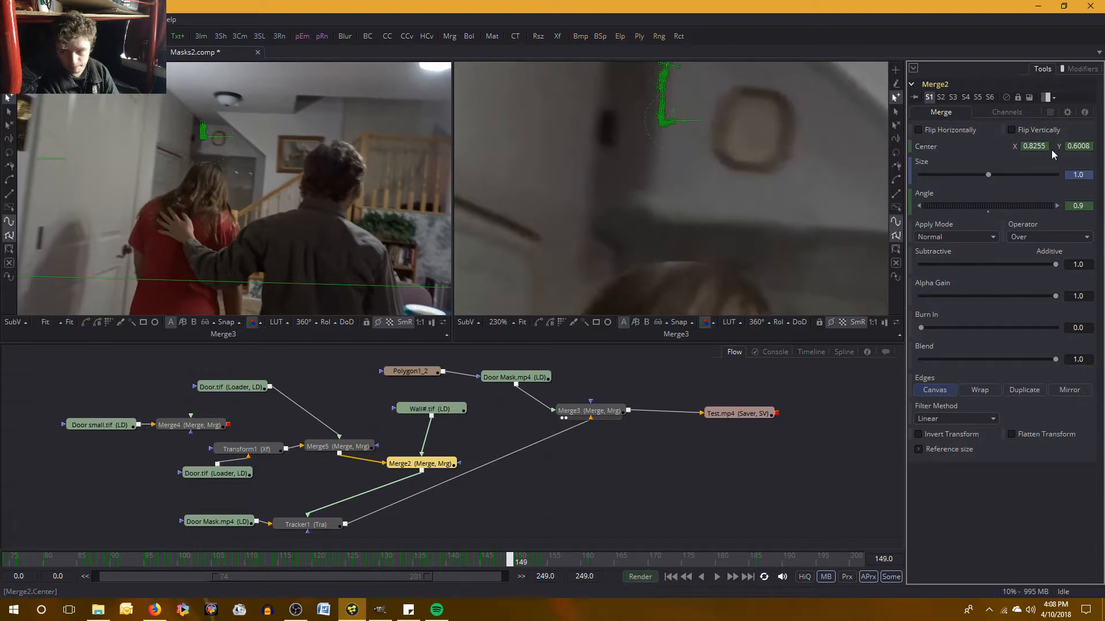
pyautogui.press('BackSpace')
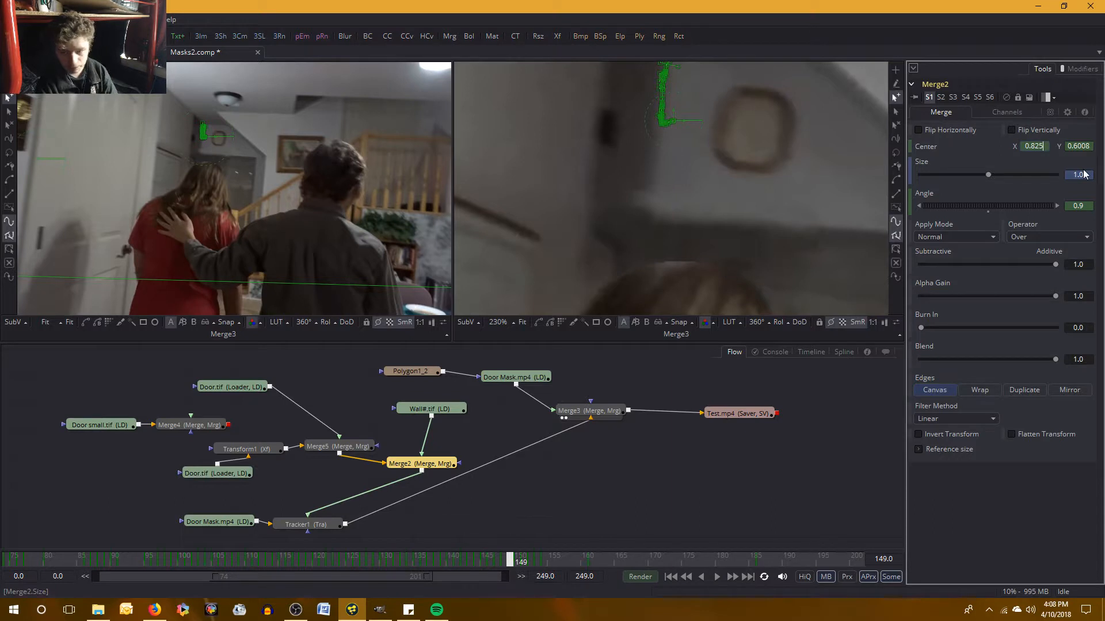
pyautogui.press('Return')
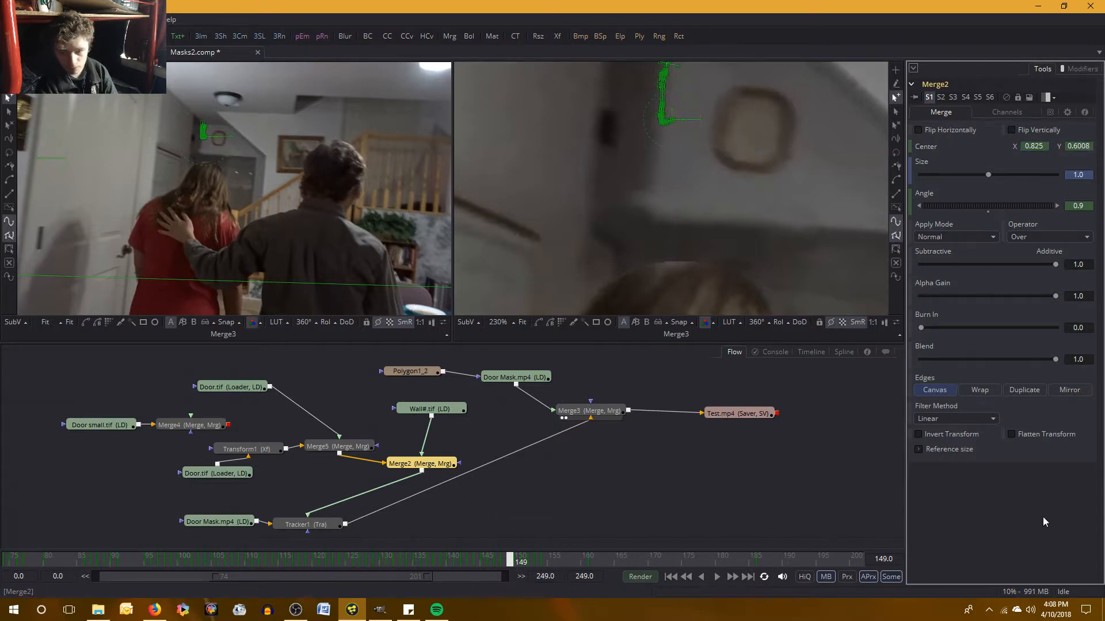
# Recheck the patch's alignment between frames 148 and 149 with Merge2's matched Center and Angle values
pyautogui.press('Left')
pyautogui.press('Right')
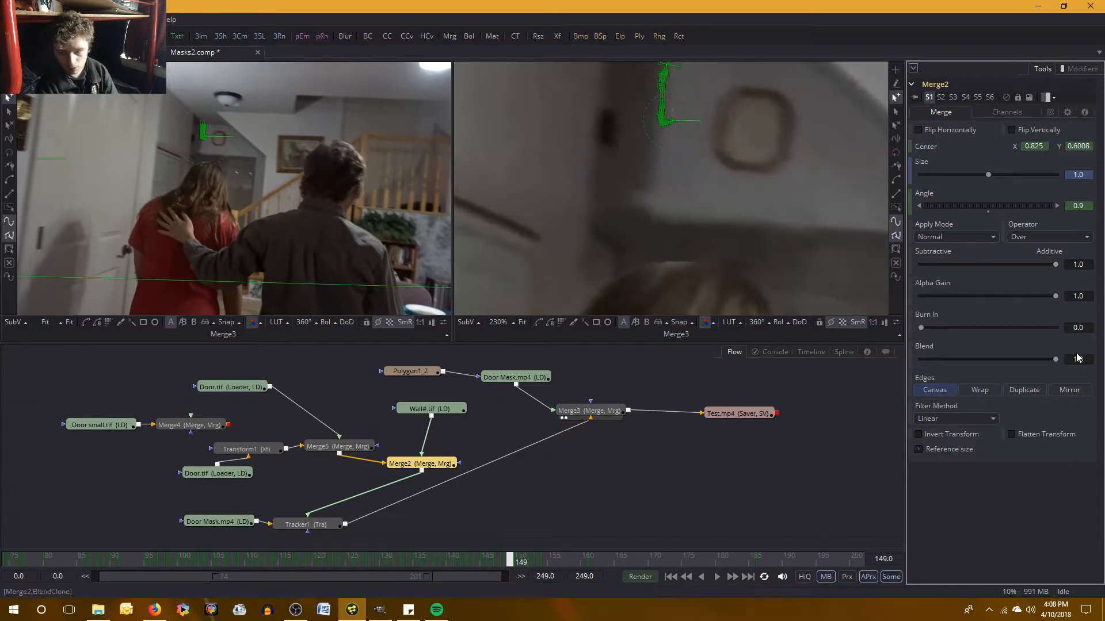
pyautogui.press('Left')
pyautogui.press('Right')
pyautogui.press('Left')
pyautogui.press('Right')
pyautogui.press('Left')
pyautogui.press('Right')
# Set Merge2's Center Y to 0.6 at frame 149 and check the patch against frames 148 and 150
pyautogui.press('BackSpace')
pyautogui.press('BackSpace')
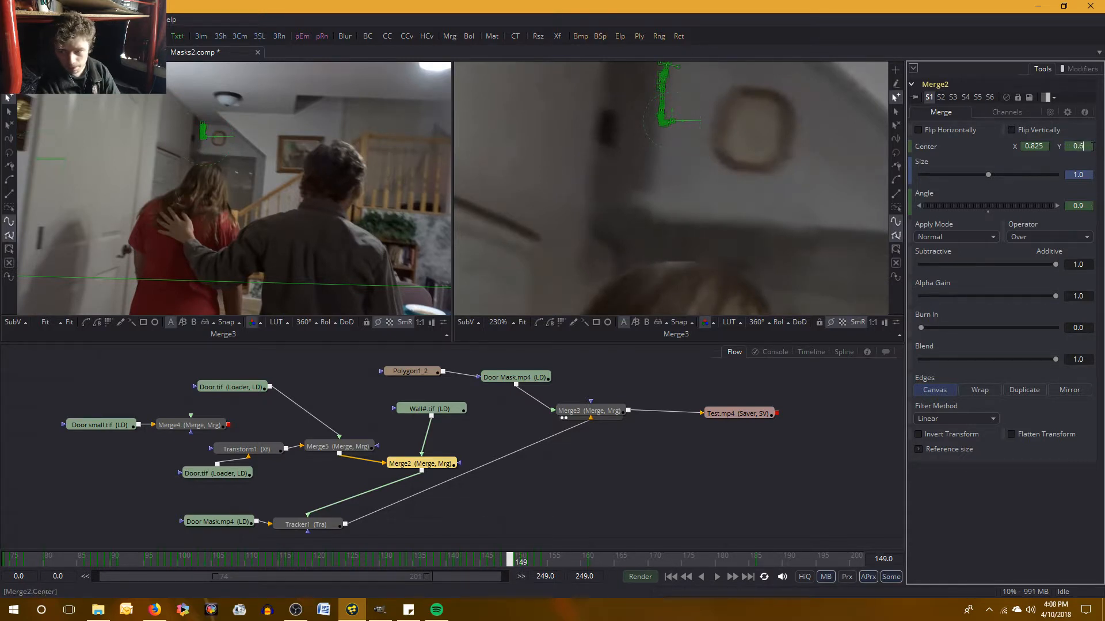
pyautogui.press('Return')
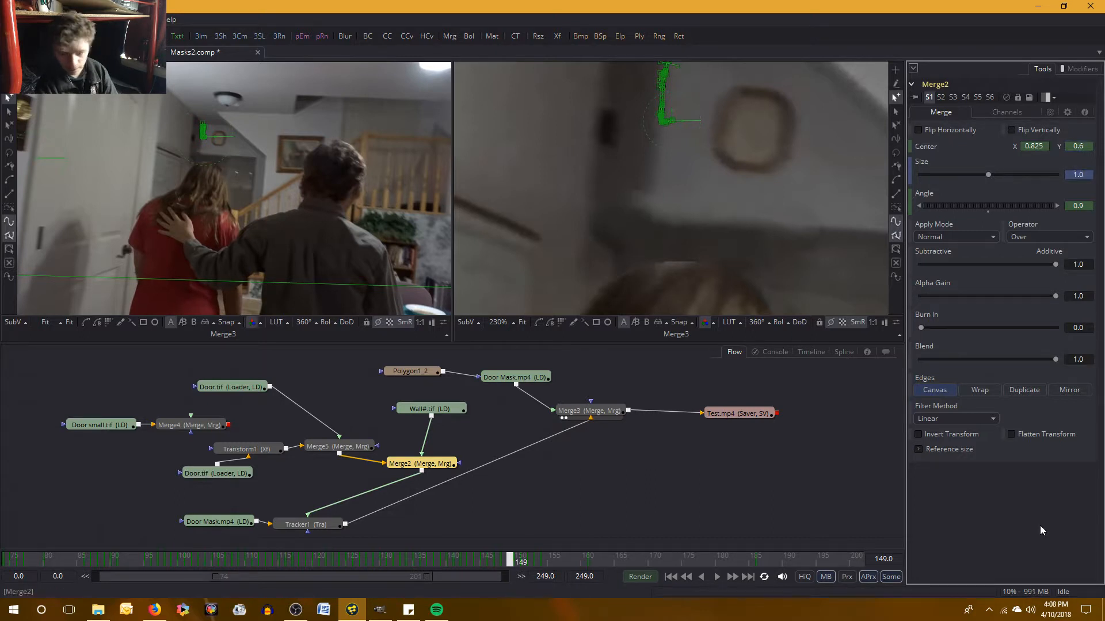
pyautogui.press('Left')
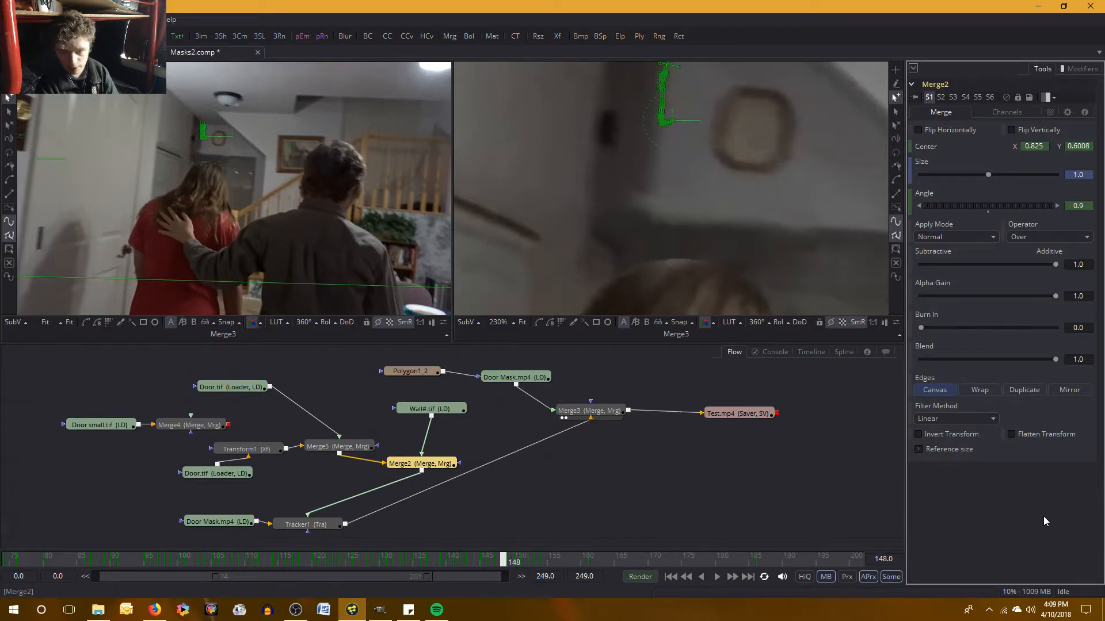
pyautogui.press('Right')
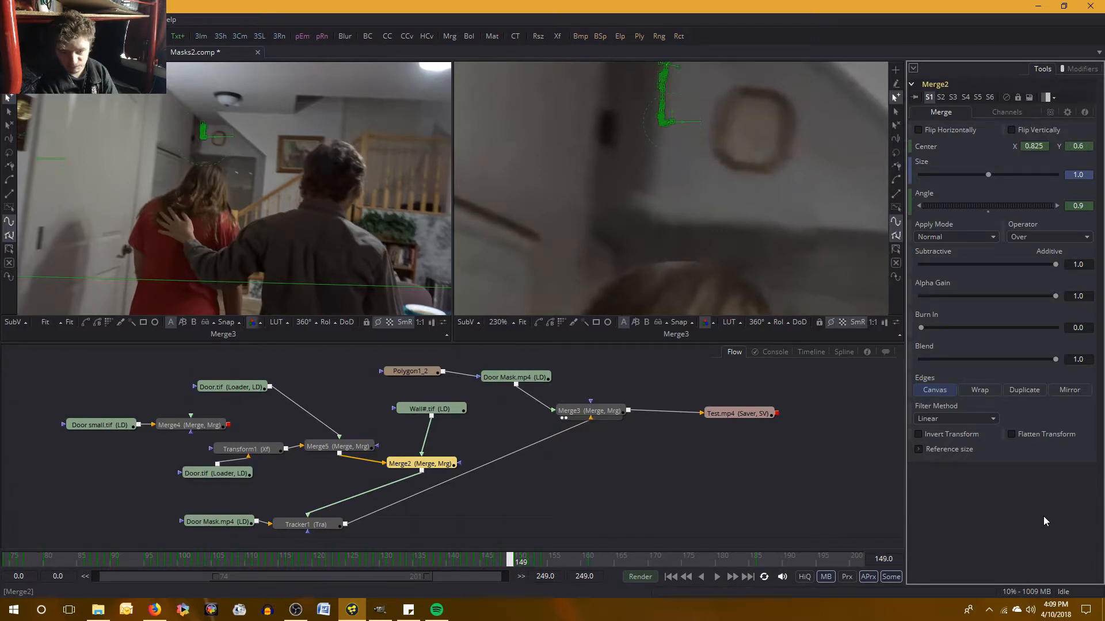
pyautogui.press('Right')
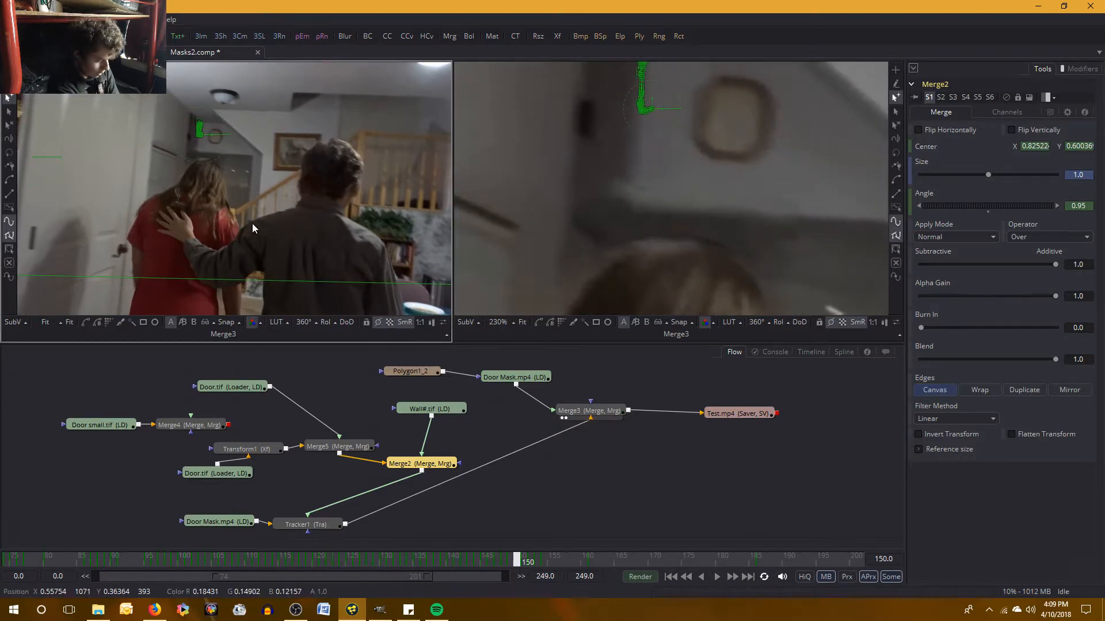
# Examine the wall patch at frame 150 in enlarged views of both the full shot and the close-up
pyautogui.press('F4')
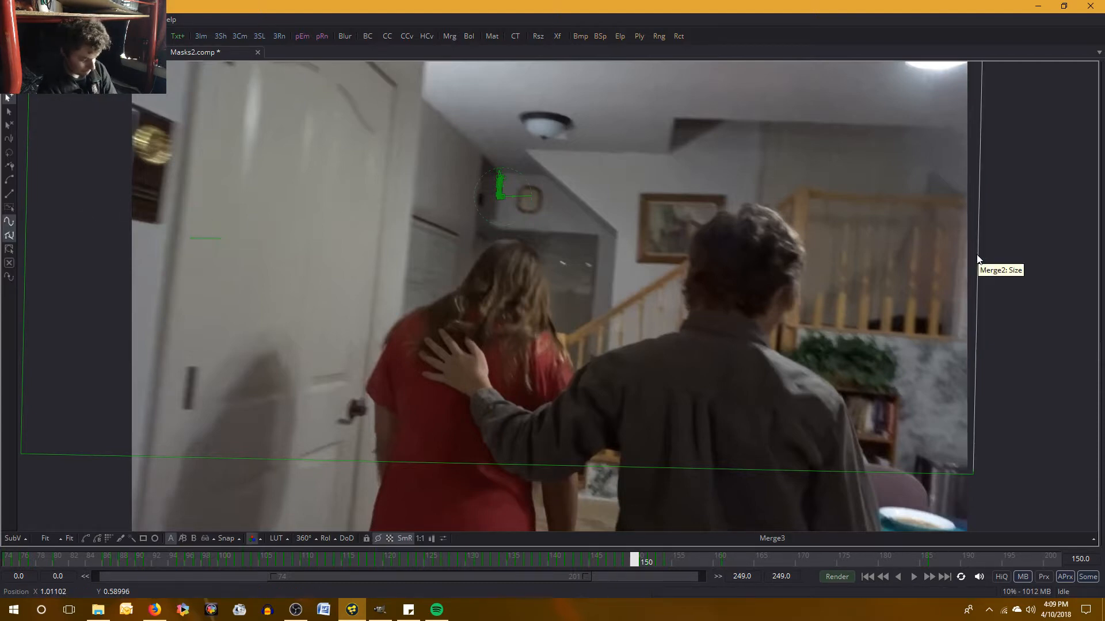
pyautogui.press('F4')
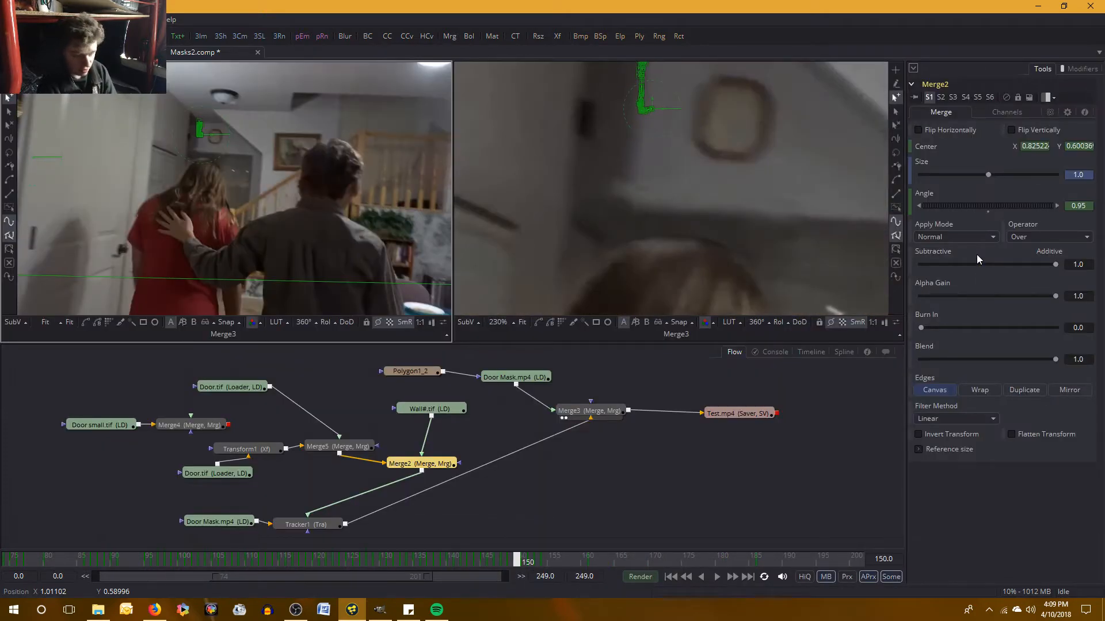
pyautogui.press('F4')
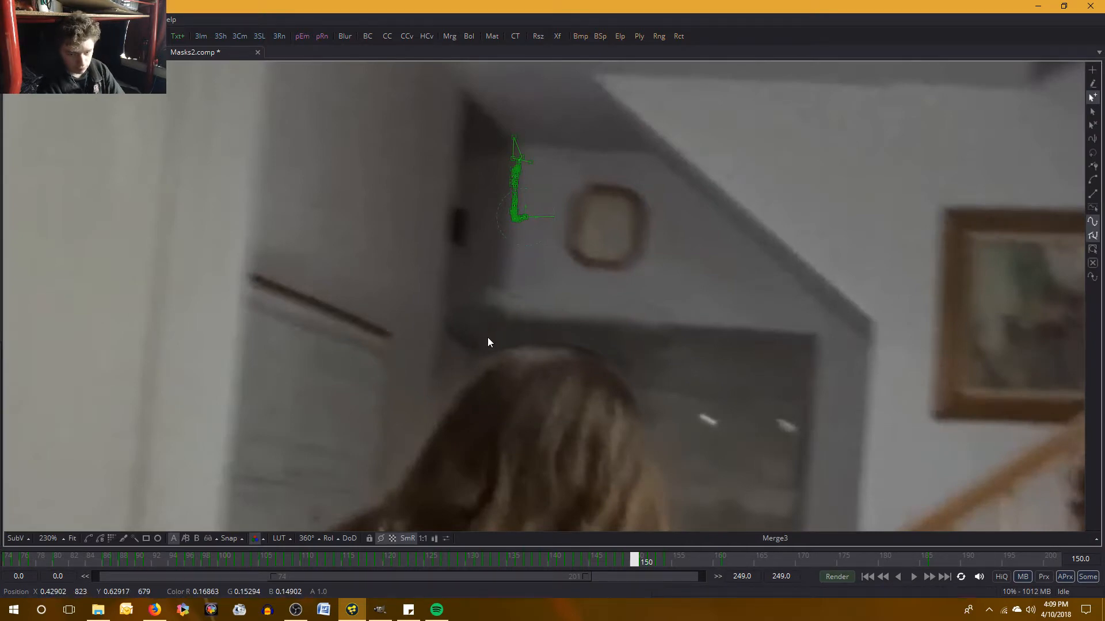
pyautogui.press('F4')
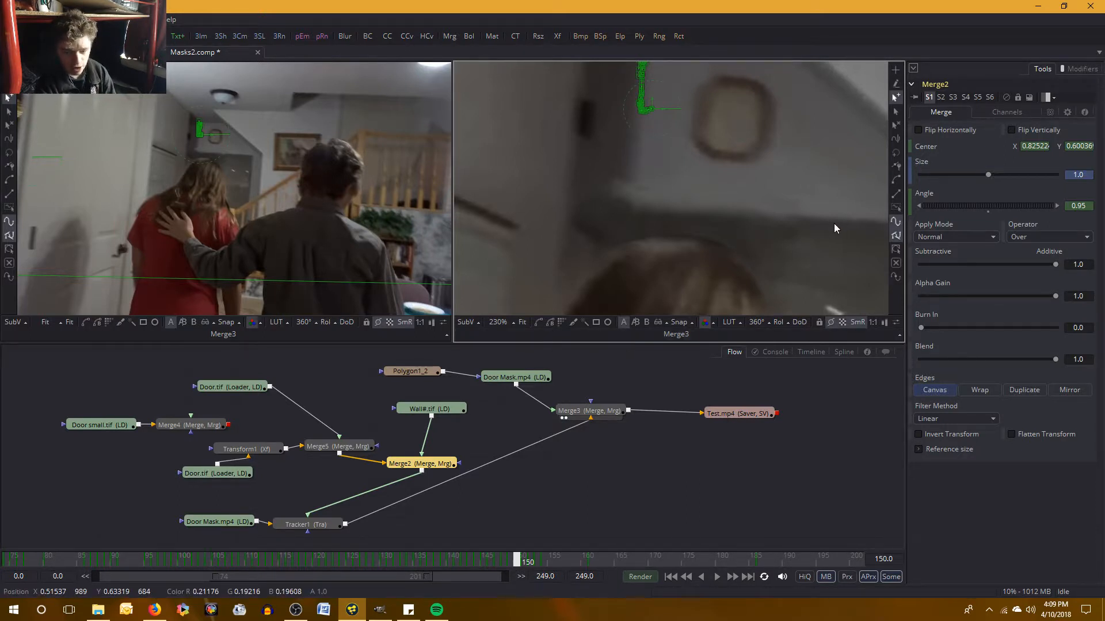
# Copy Merge2's Center X of about 0.8252 from frame 150 to frame 151
pyautogui.press('Right')
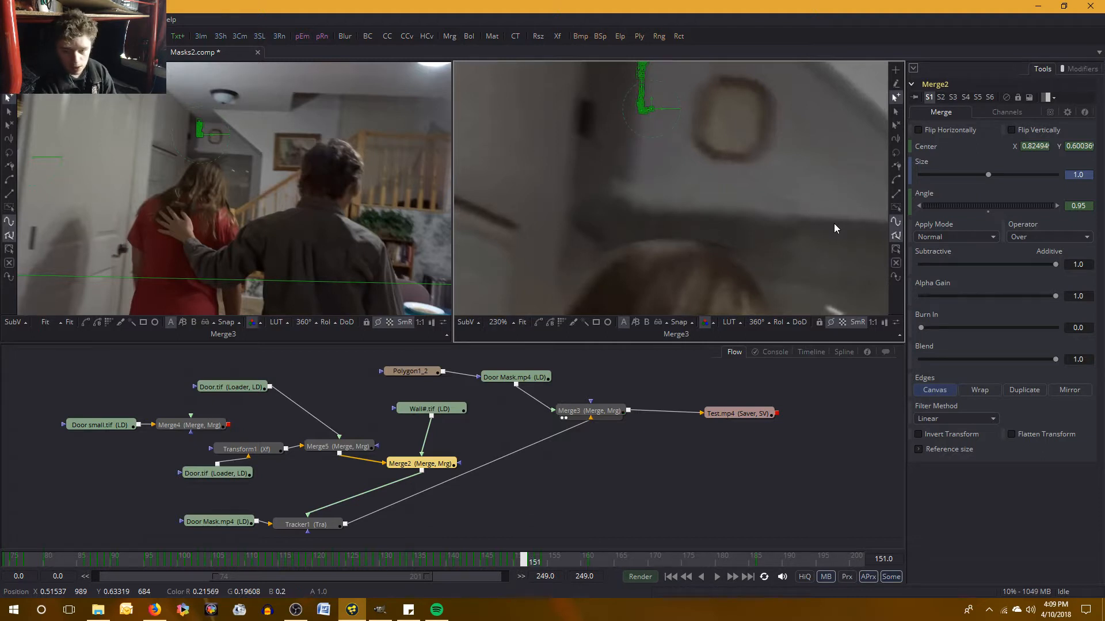
pyautogui.press('Left')
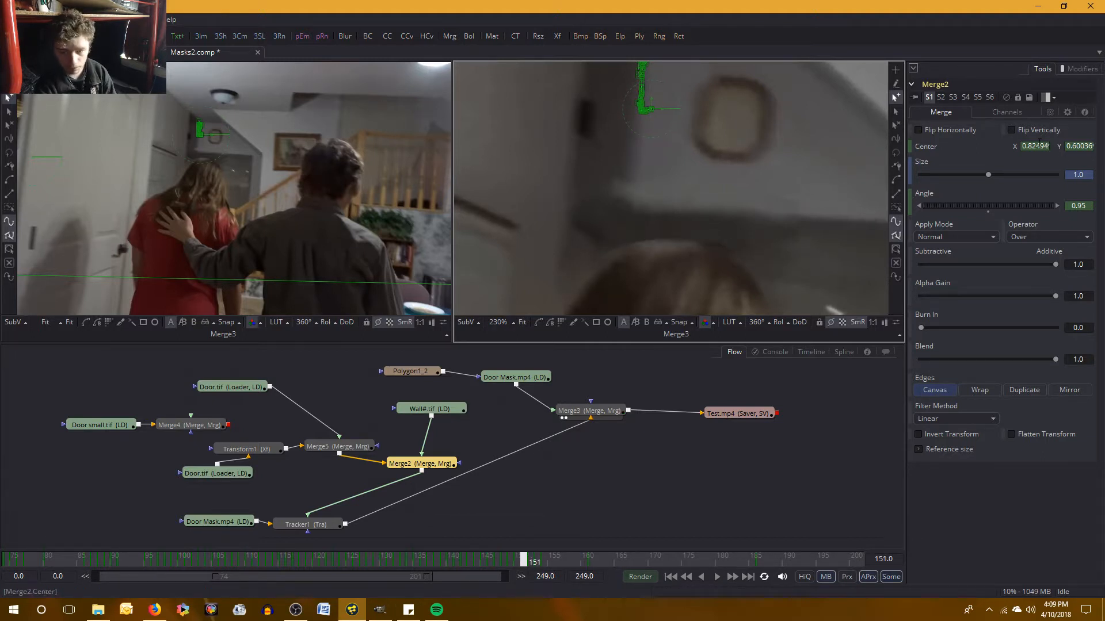
pyautogui.click(1040, 145)
pyautogui.rightClick(1039, 146)
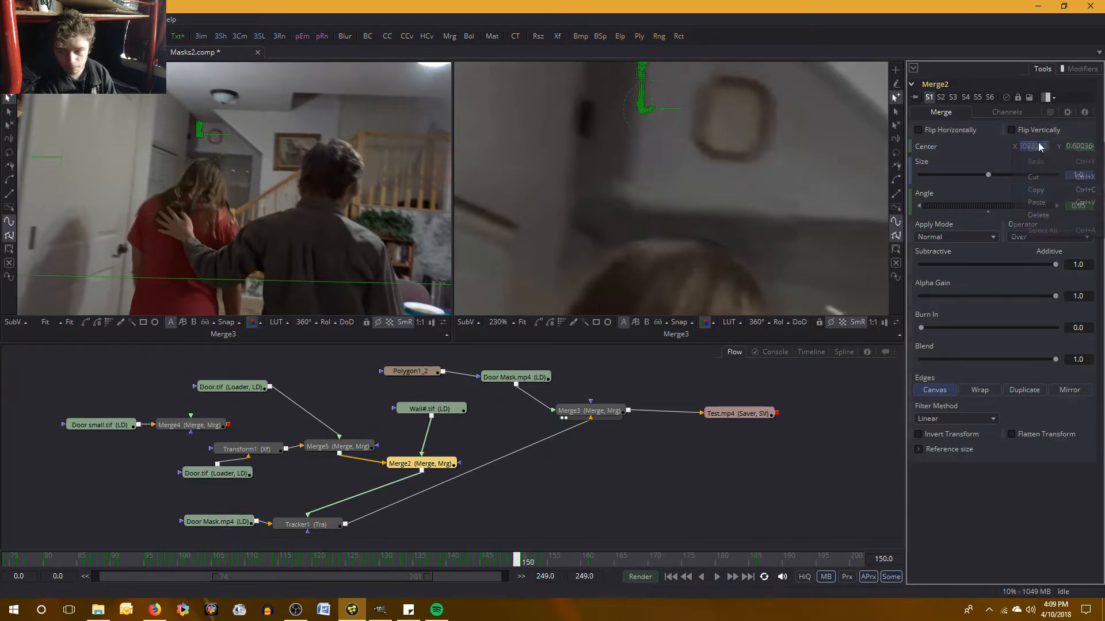
pyautogui.click(1045, 187)
pyautogui.click(974, 149)
pyautogui.press('Right')
pyautogui.click(1035, 145)
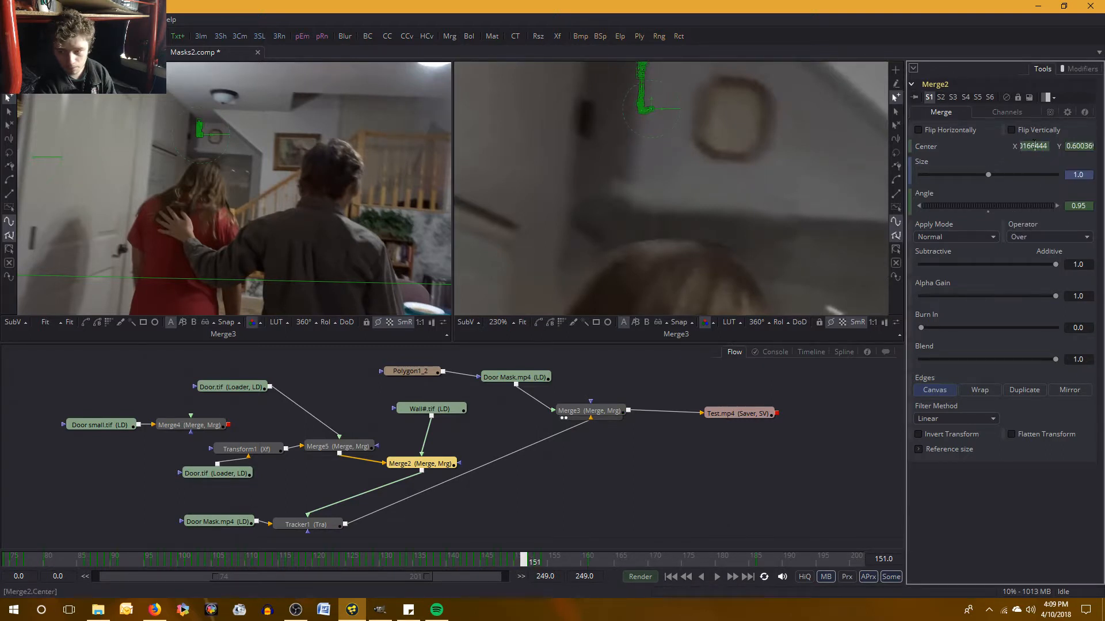
pyautogui.rightClick(1039, 146)
pyautogui.click(1048, 200)
pyautogui.click(976, 151)
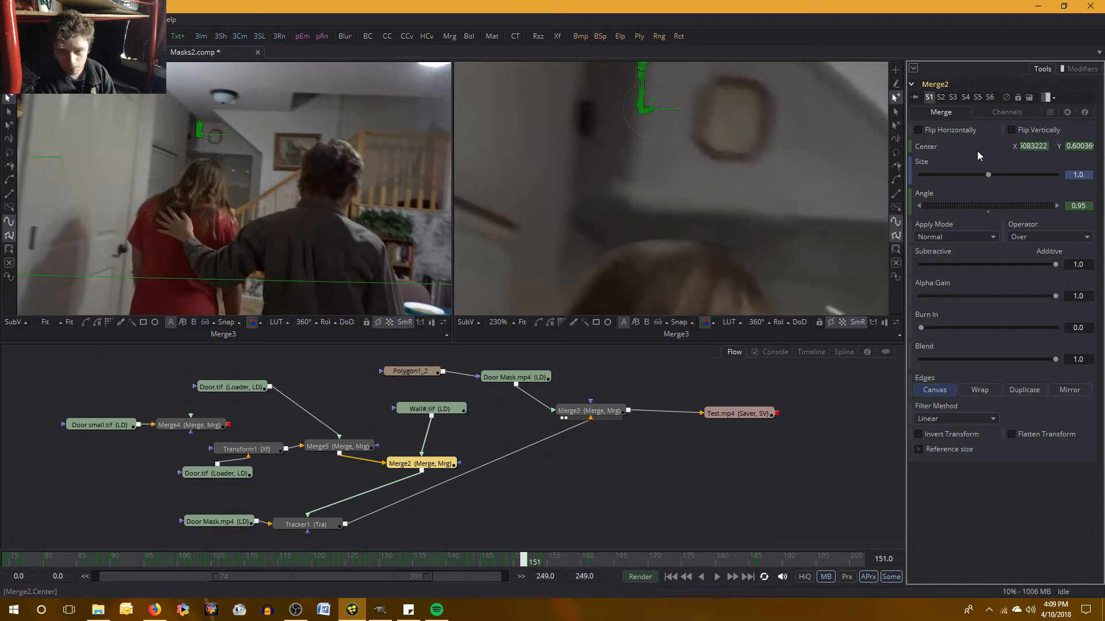
# Examine the patch's alignment across frames 152 to 155, comparing frames 154 and 155 repeatedly
pyautogui.press('Right')
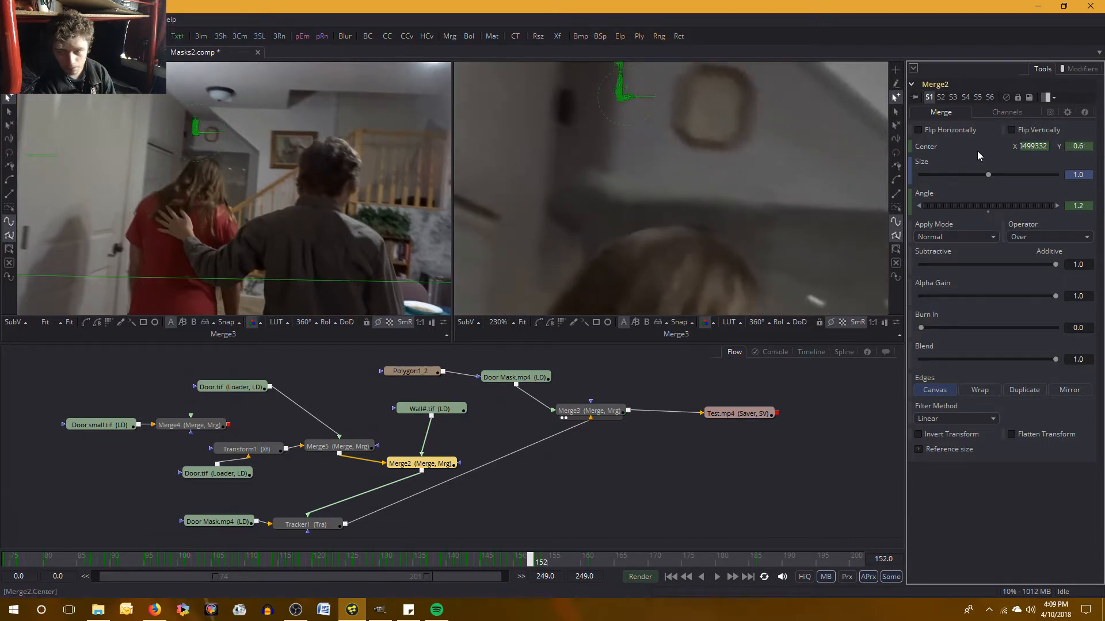
pyautogui.press('Right')
pyautogui.press('Right')
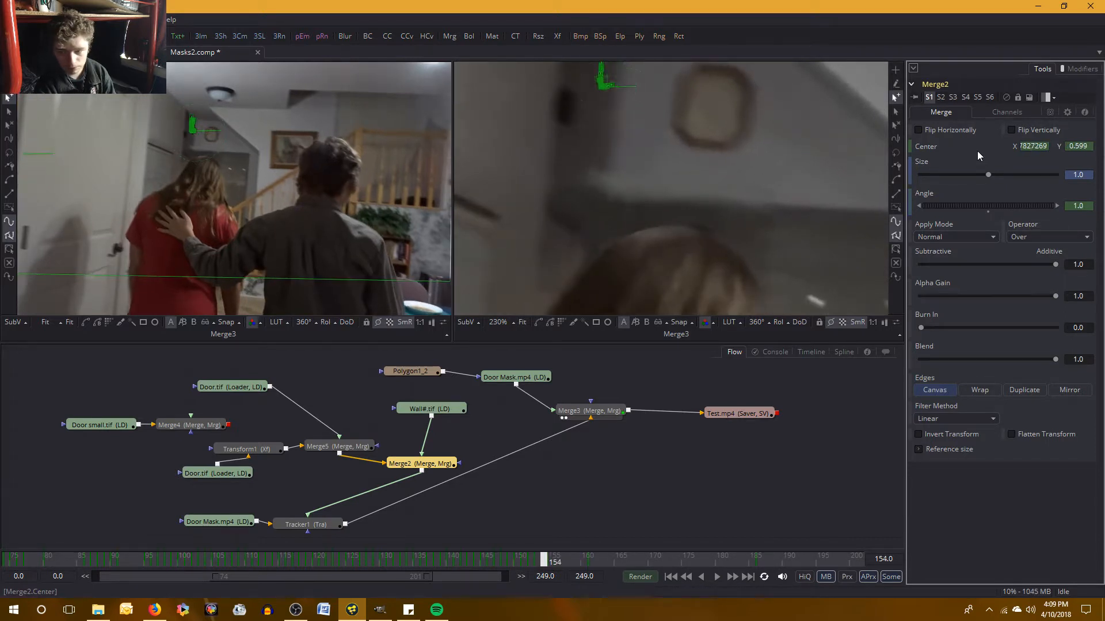
pyautogui.press('Left')
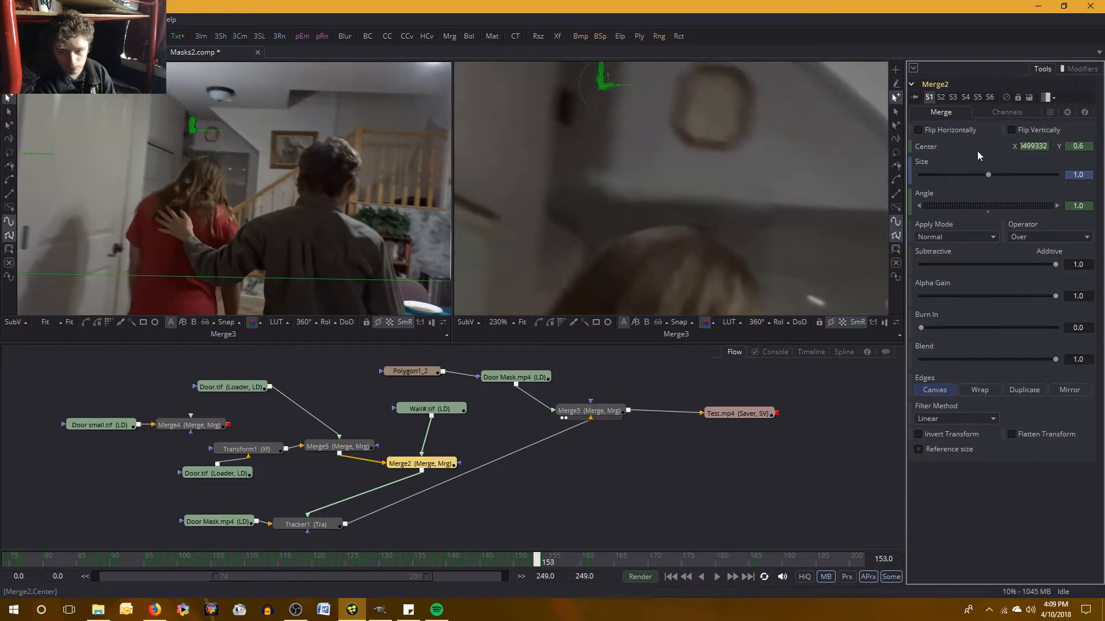
pyautogui.press('Right')
pyautogui.press('Right')
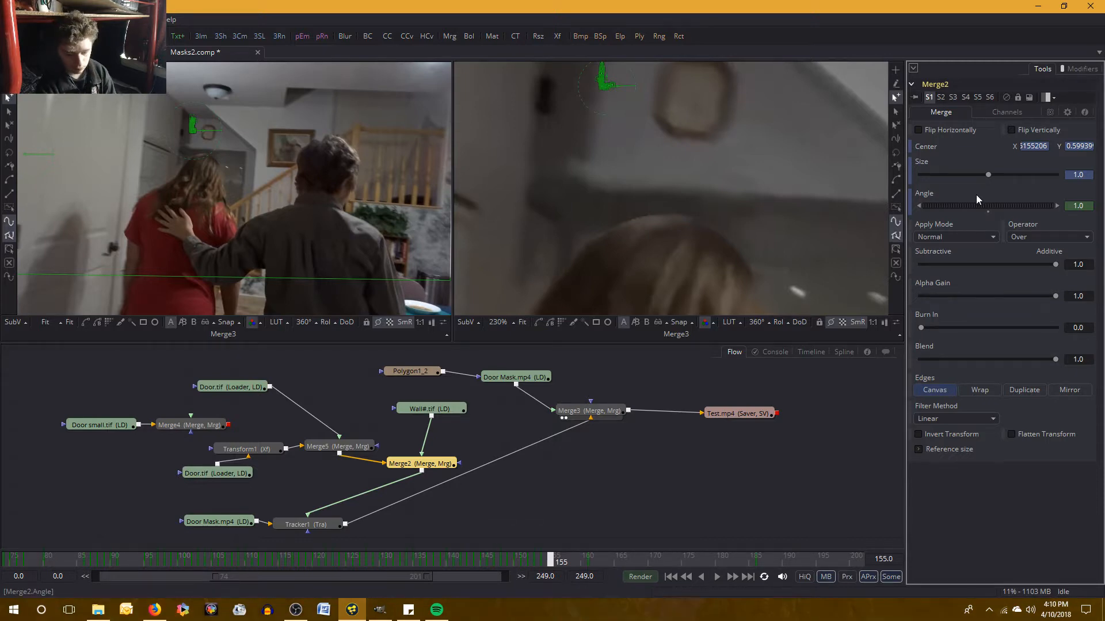
pyautogui.press('Left')
pyautogui.press('Right')
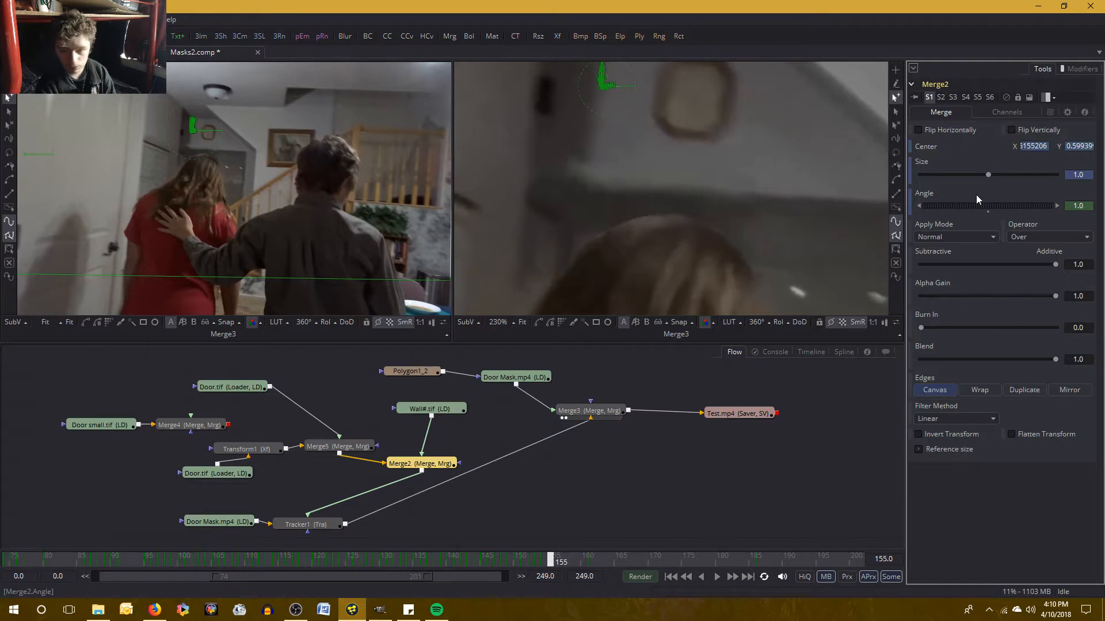
pyautogui.press('Left')
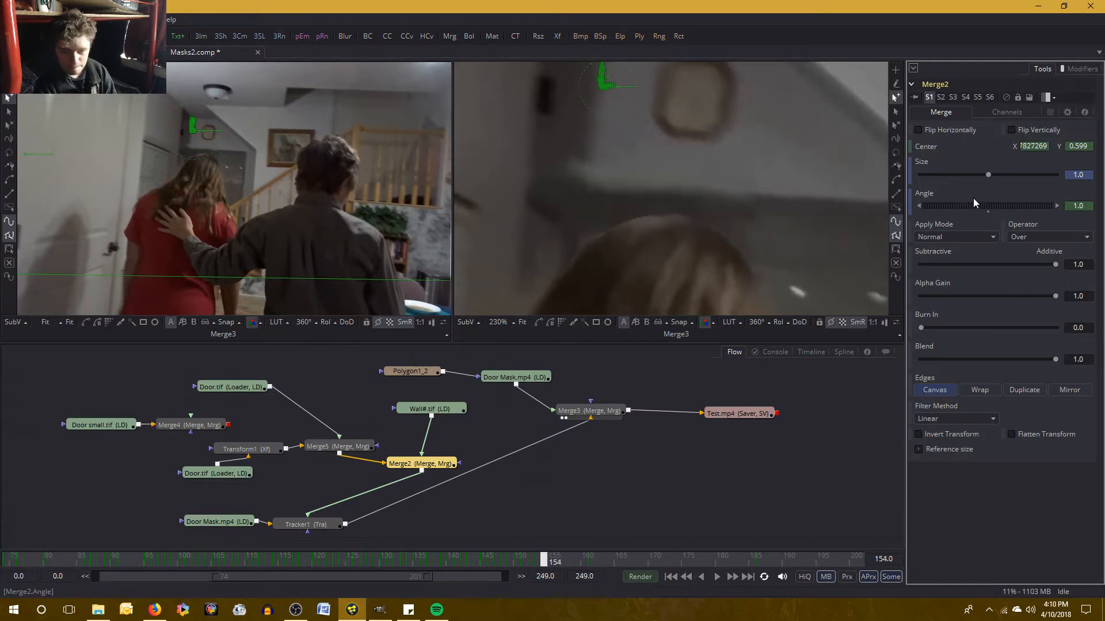
pyautogui.press('Right')
pyautogui.press('Left')
pyautogui.press('Right')
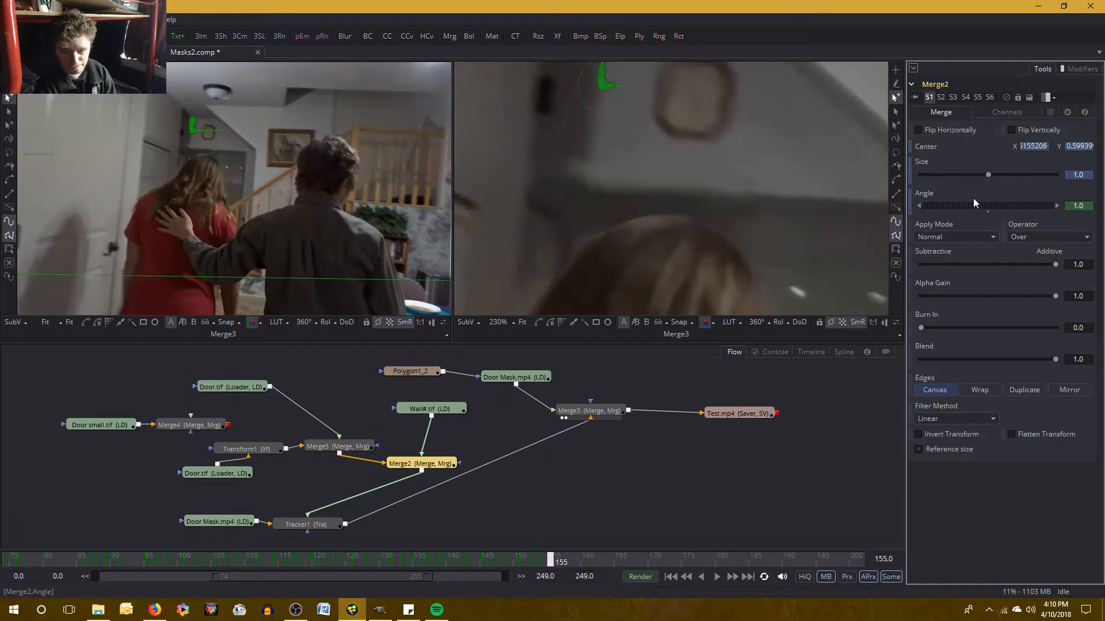
pyautogui.press('Left')
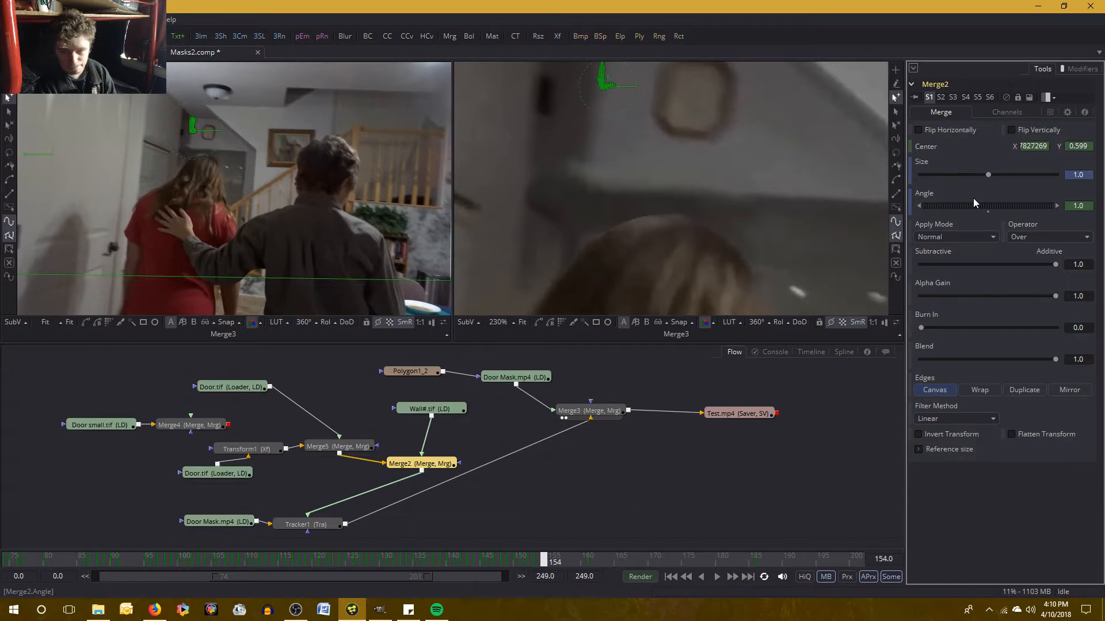
# Try a Merge2 Angle of 0.9 at frame 155 and compare the patch with frame 154
pyautogui.press('Right')
pyautogui.click(1068, 207)
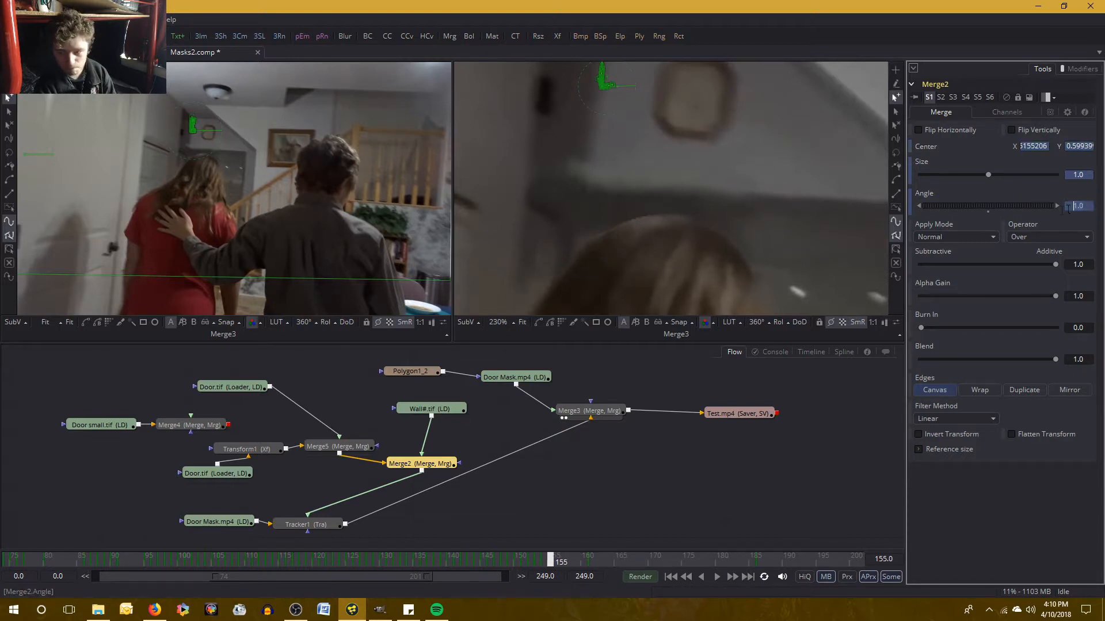
pyautogui.write('0.9')
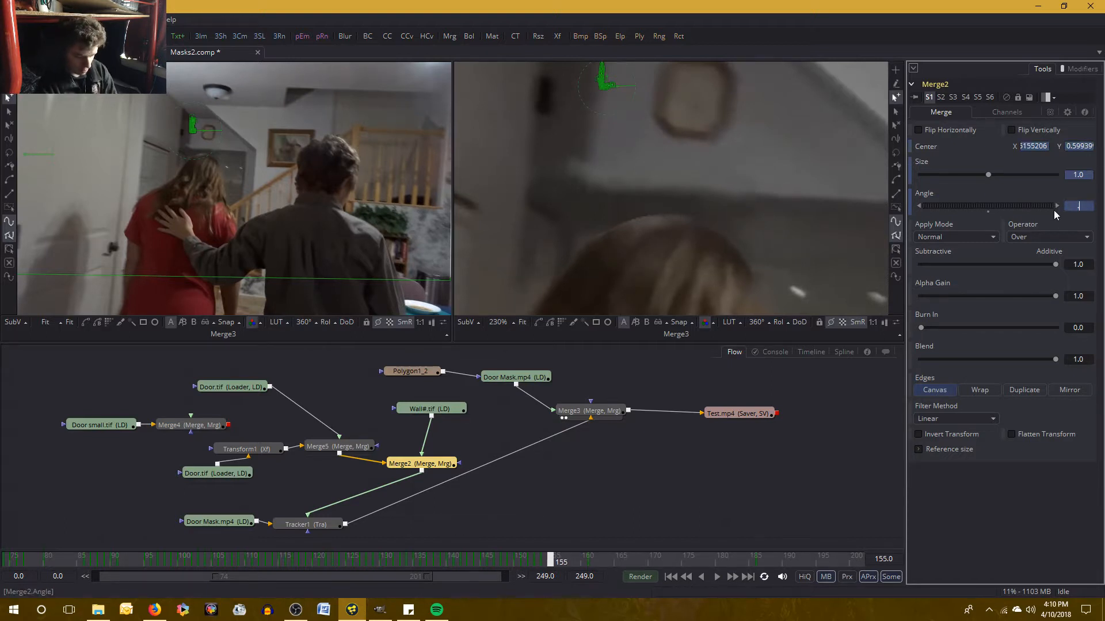
pyautogui.press('Tab')
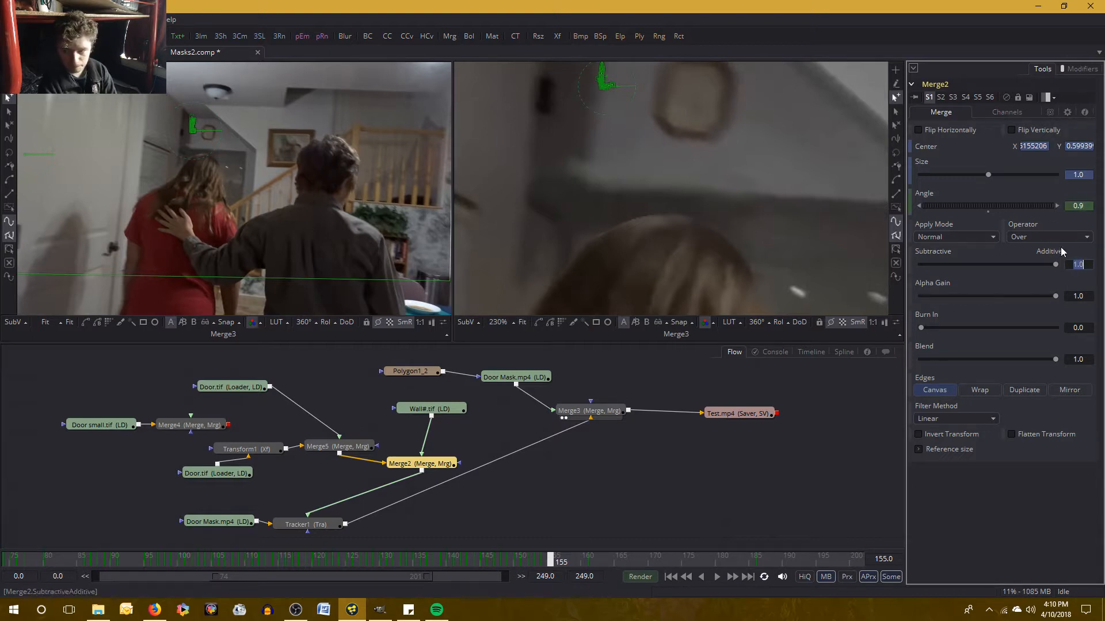
pyautogui.click(1065, 512)
pyautogui.press('Left')
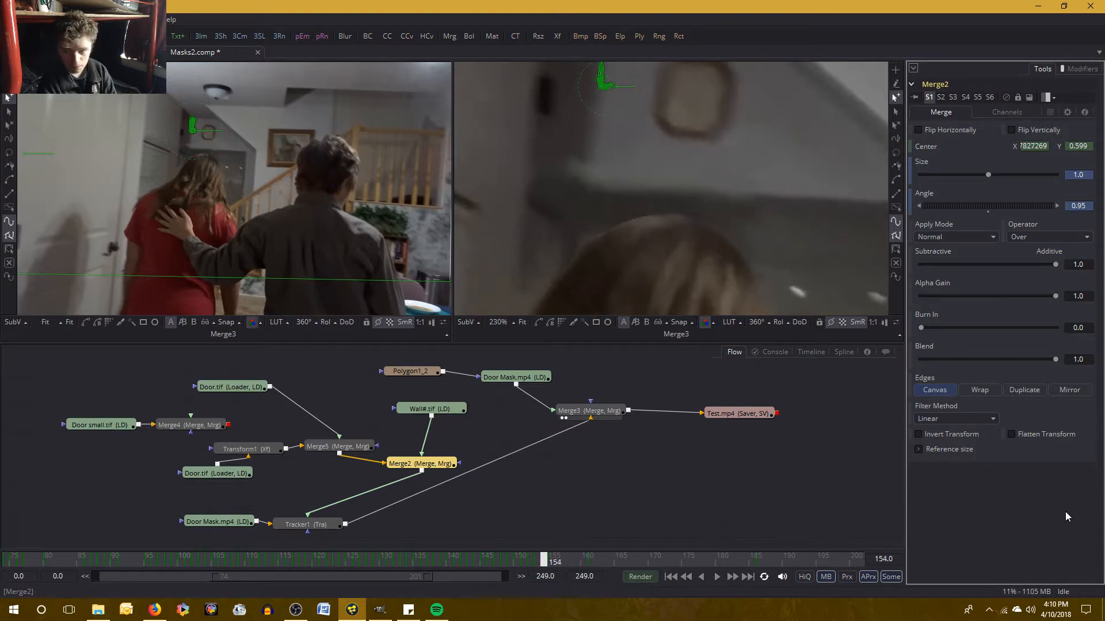
pyautogui.press('Right')
pyautogui.press('Left')
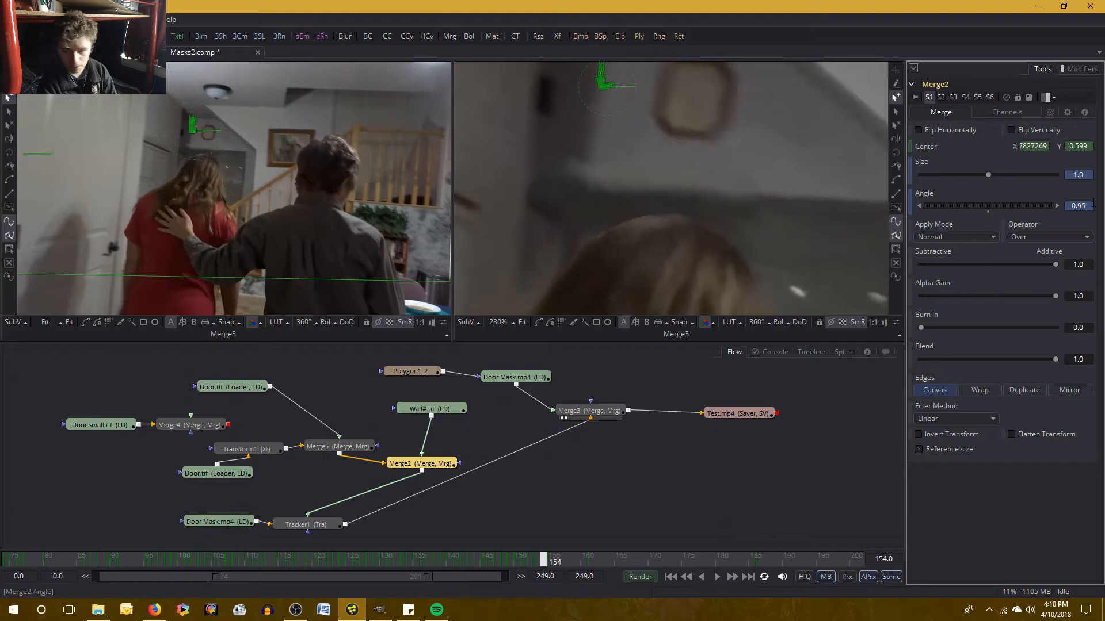
# Set Merge2's Angle to 0.85 at frame 155 and compare the patch with frame 154
pyautogui.press('Right')
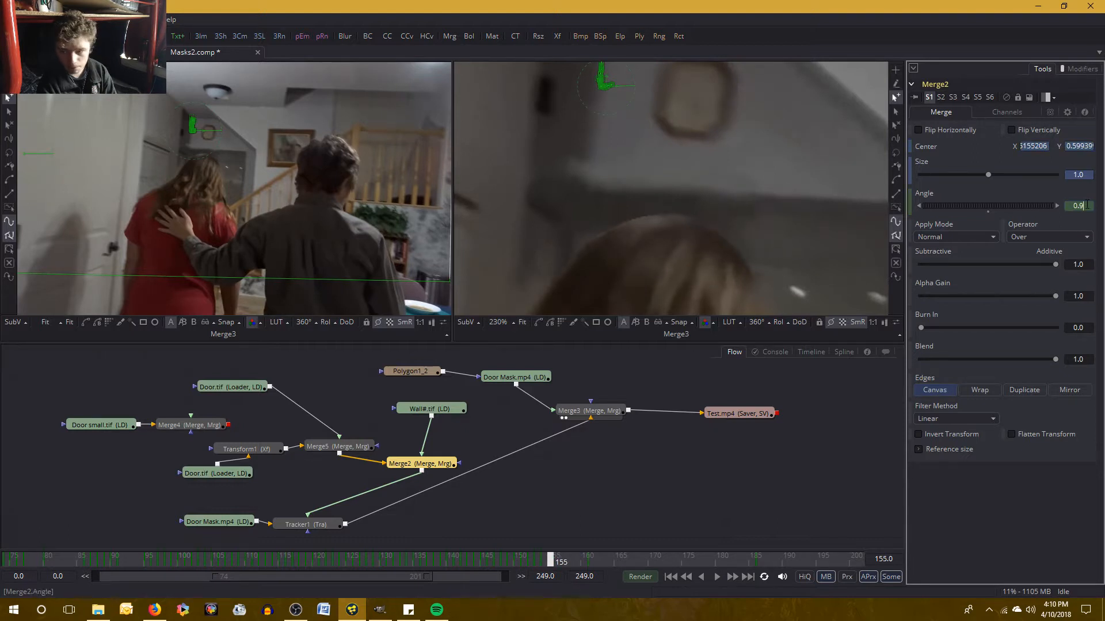
pyautogui.press('BackSpace')
pyautogui.write('85')
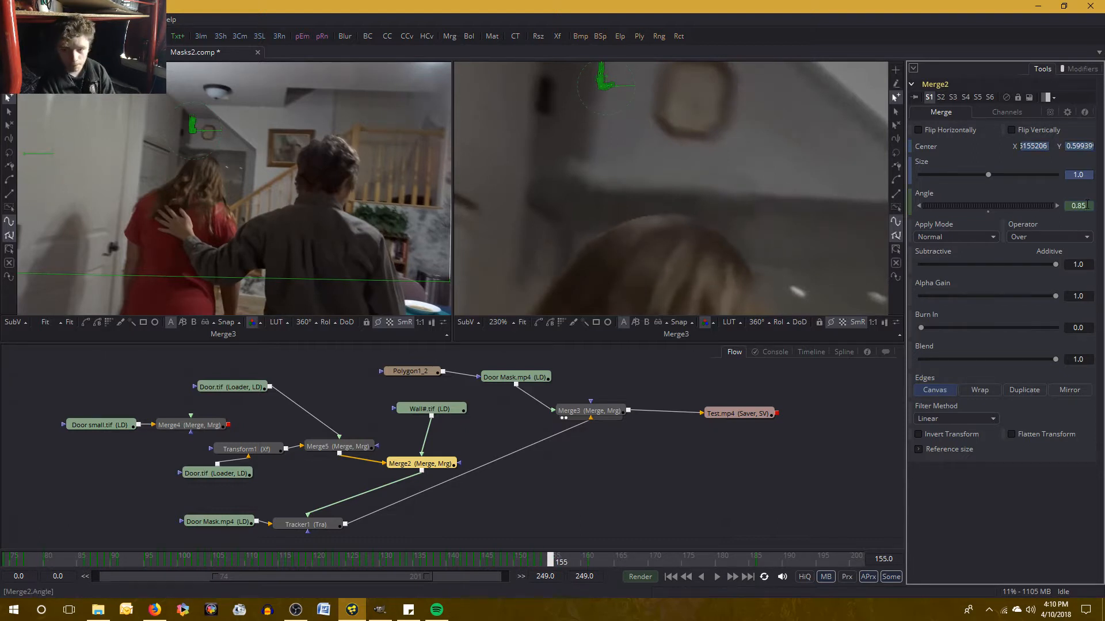
pyautogui.press('Return')
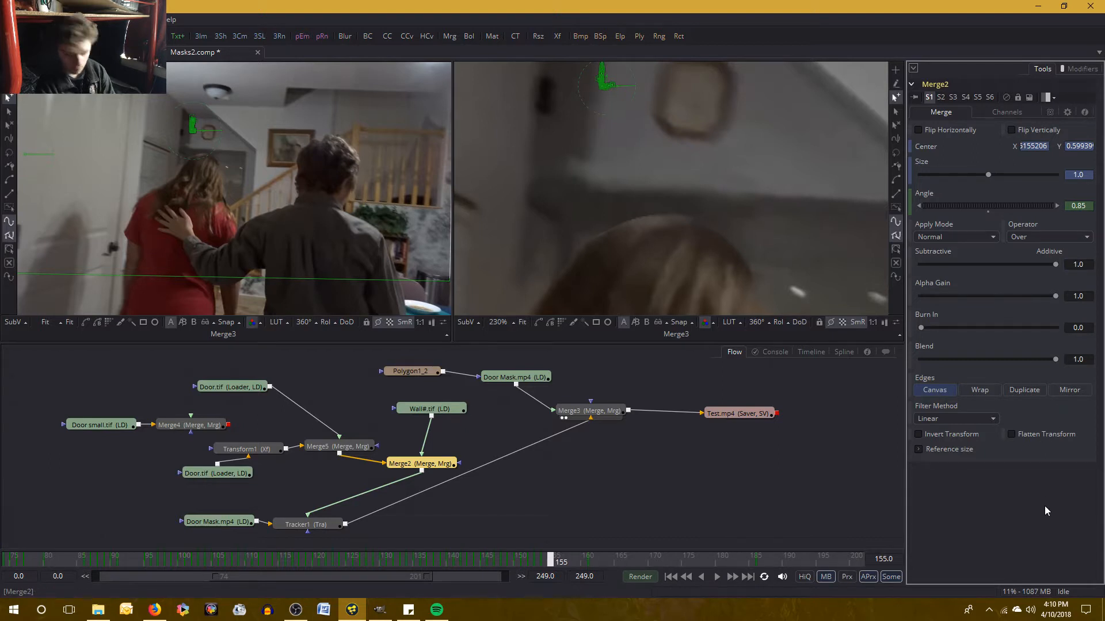
pyautogui.press('Left')
pyautogui.press('Right')
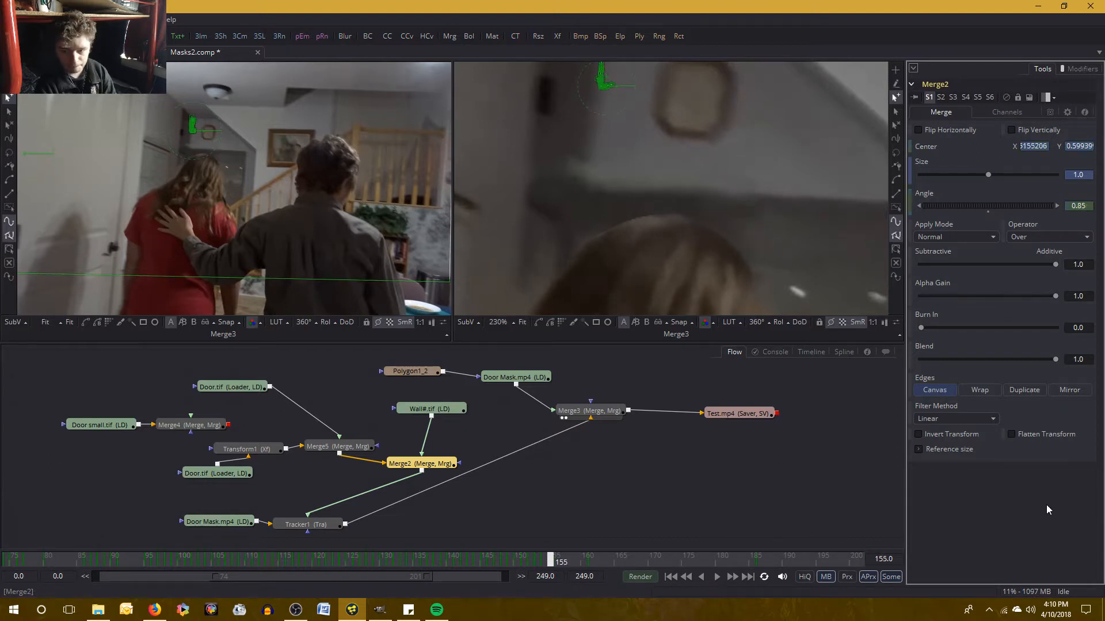
pyautogui.press('Left')
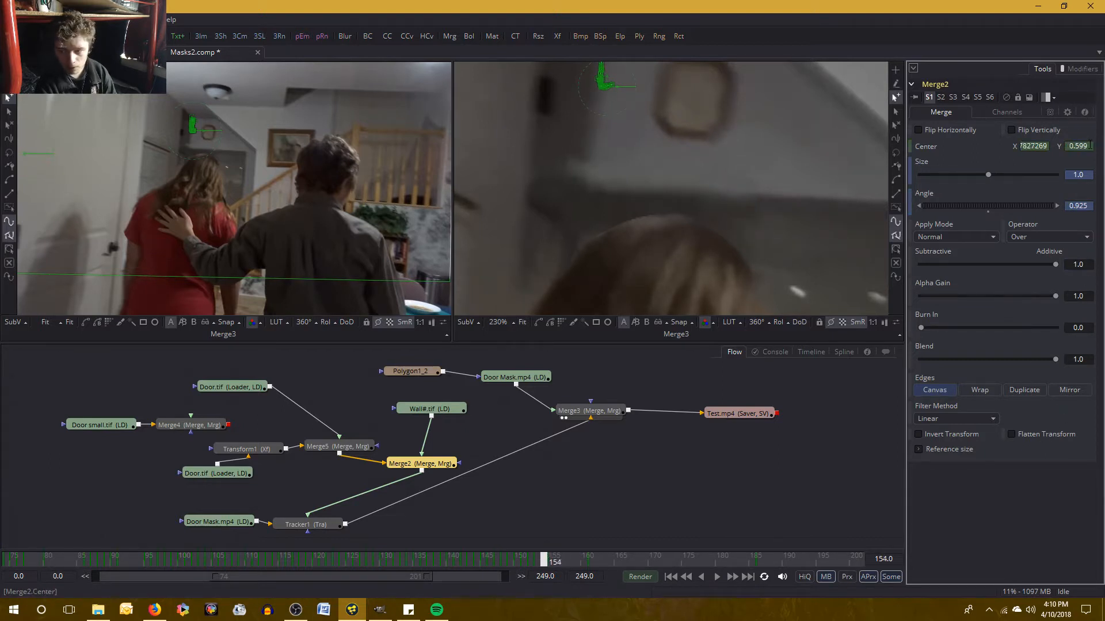
# Set Merge2's Center Y to 0.599 at frame 155 and check the patch against frames 153 and 154
pyautogui.press('Right')
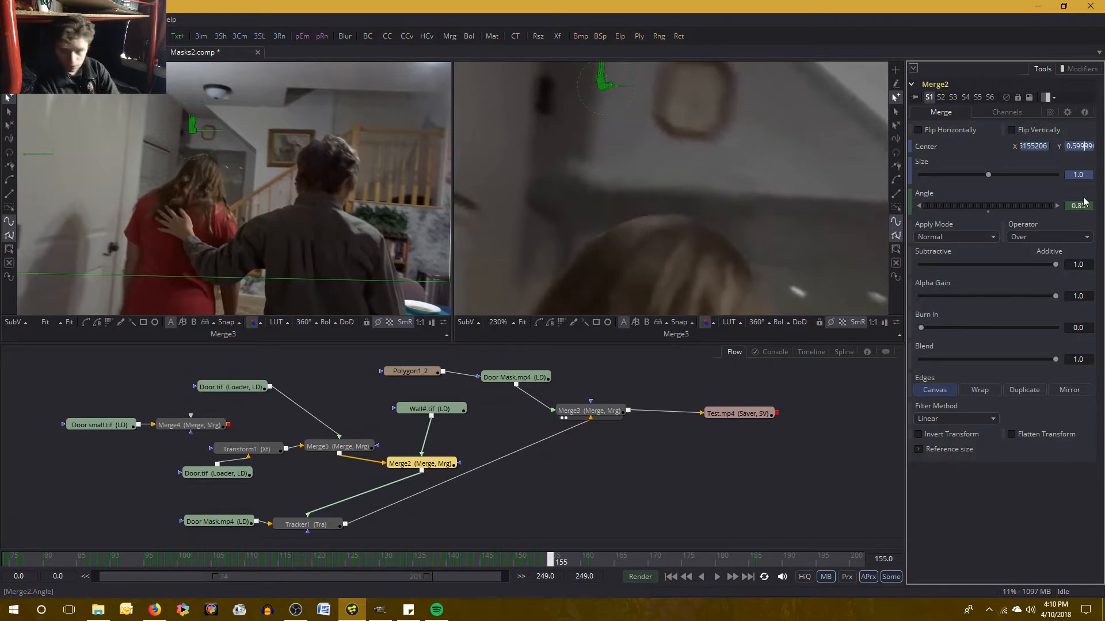
pyautogui.press('Delete')
pyautogui.press('Delete')
pyautogui.press('Delete')
pyautogui.press('Delete')
pyautogui.press('Delete')
pyautogui.press('Tab')
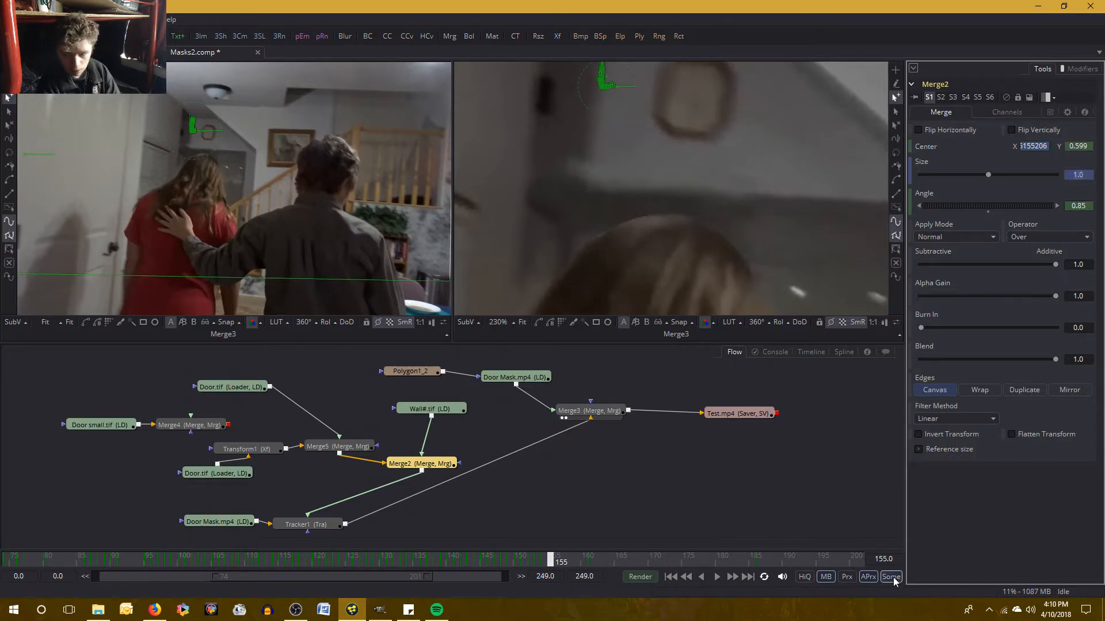
pyautogui.click(1080, 511)
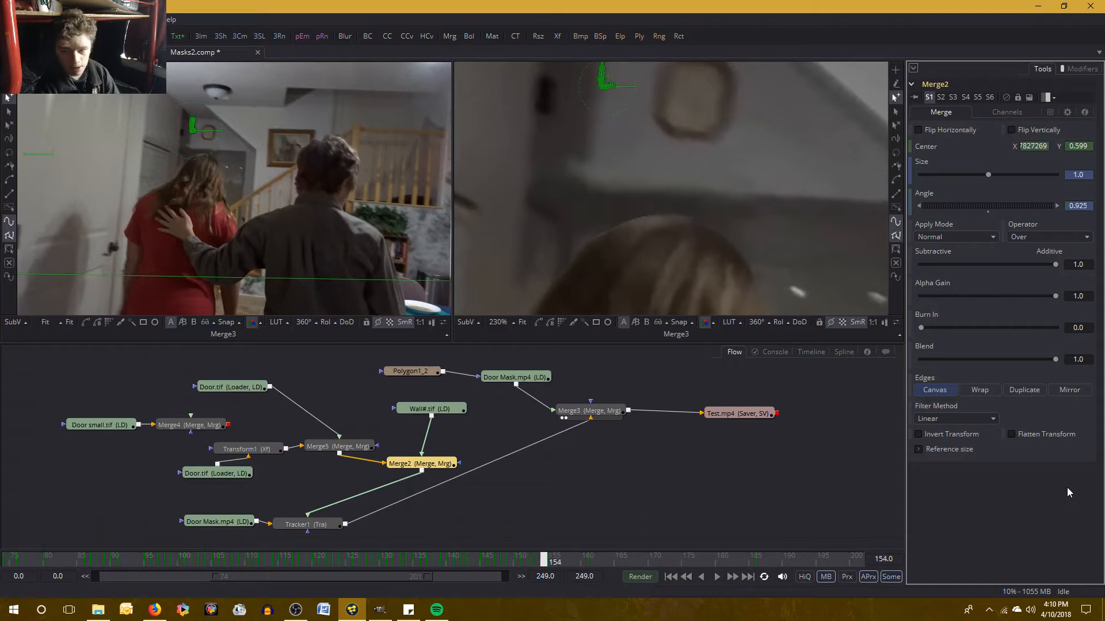
pyautogui.press('Left')
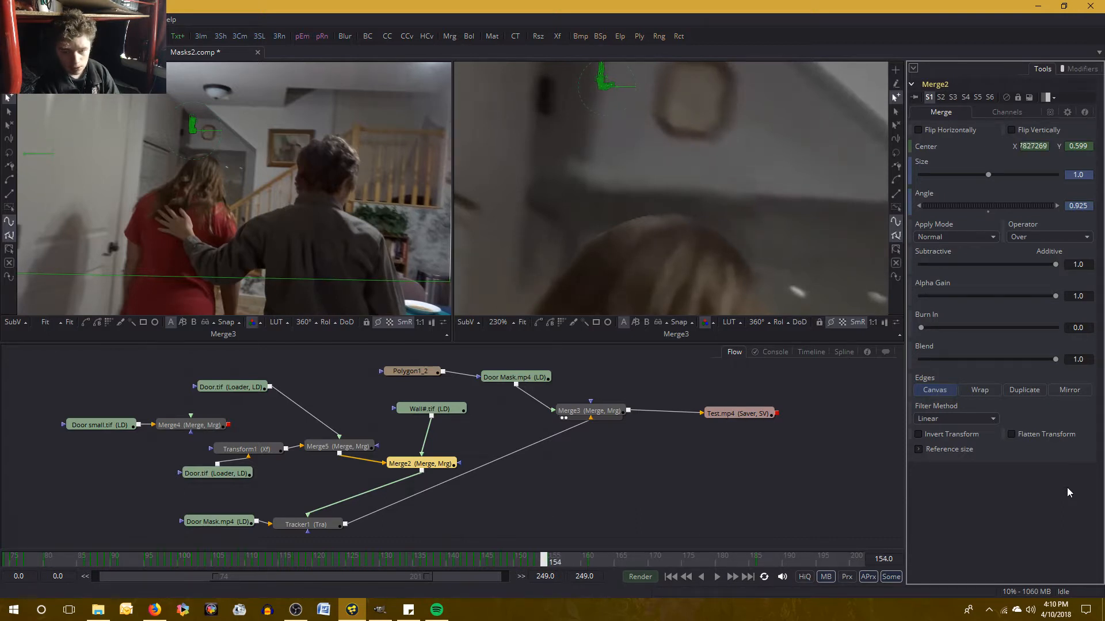
pyautogui.press('Right')
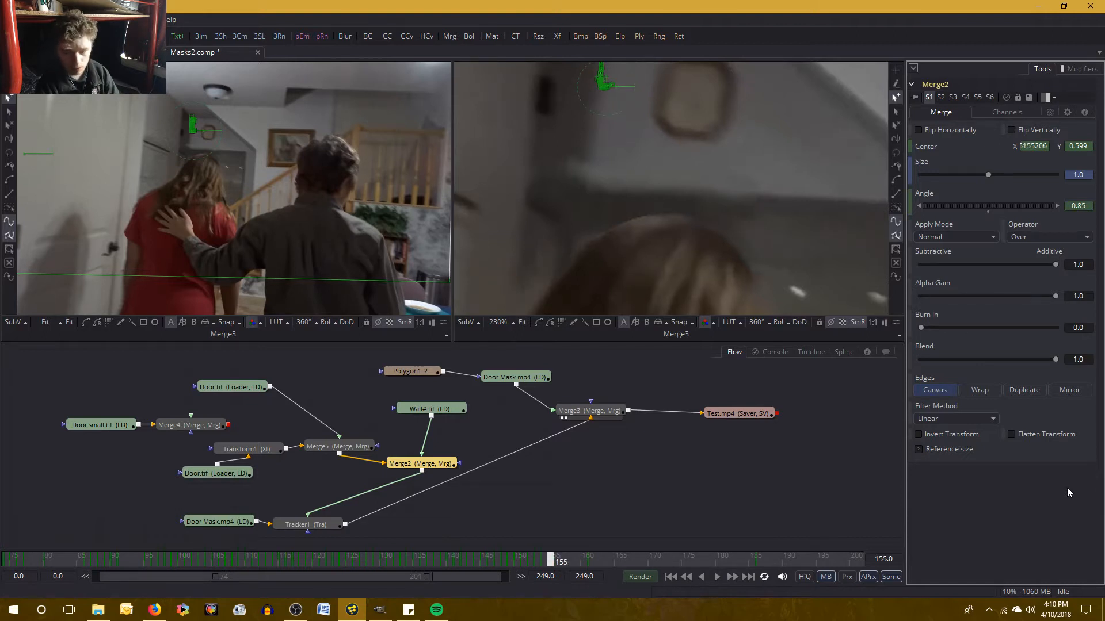
pyautogui.press('Left')
pyautogui.press('Left')
pyautogui.press('Right')
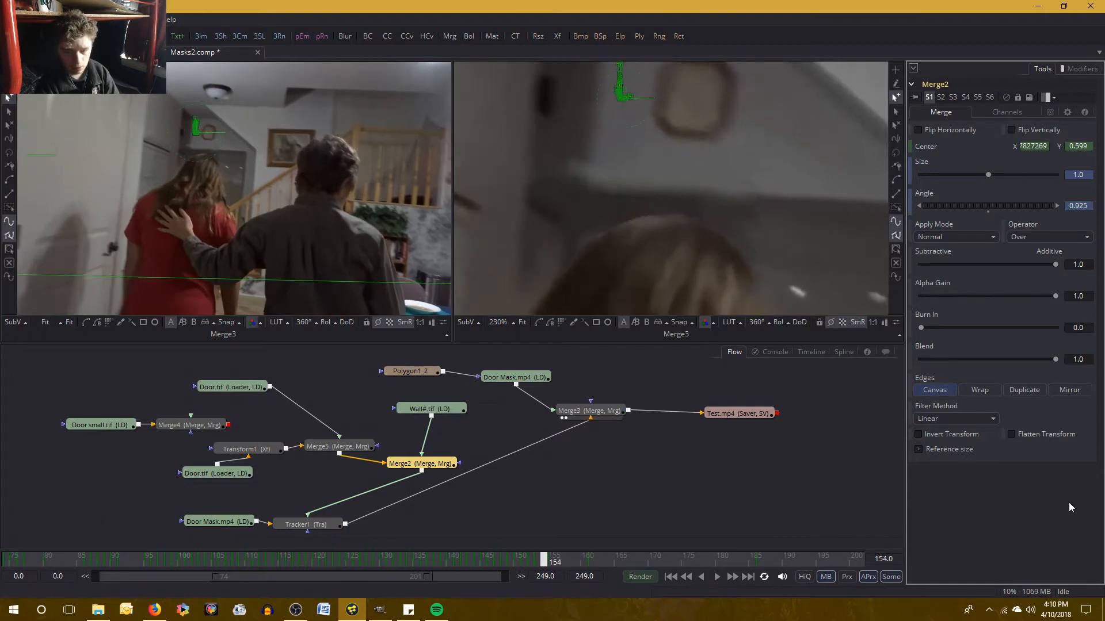
# Try a Merge5 Center X of 0.362 at frame 155
pyautogui.click(352, 448)
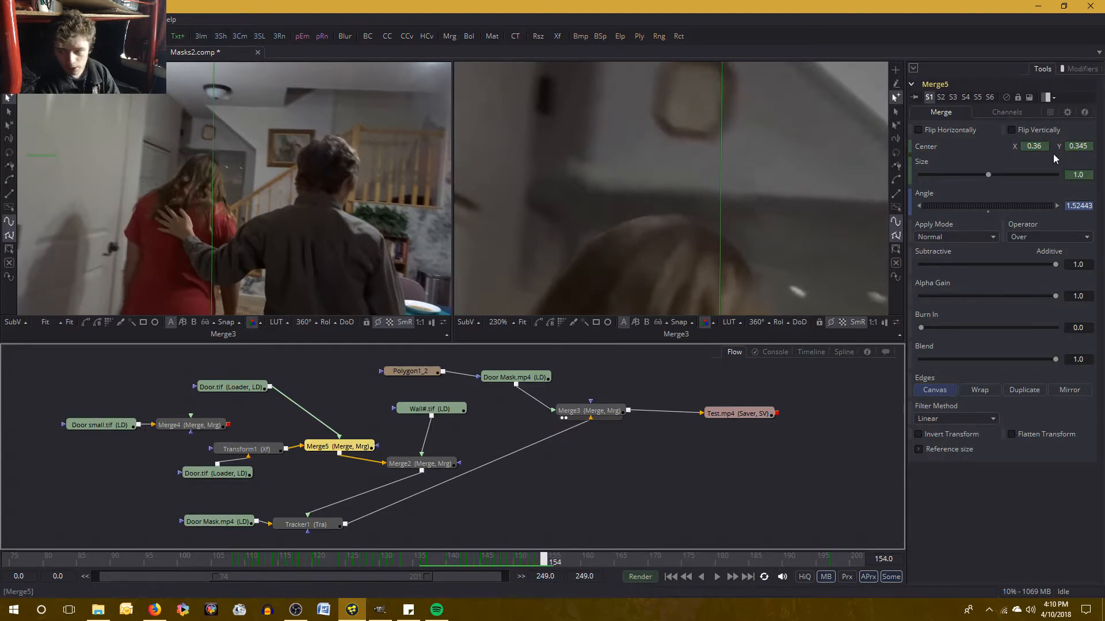
pyautogui.press('Right')
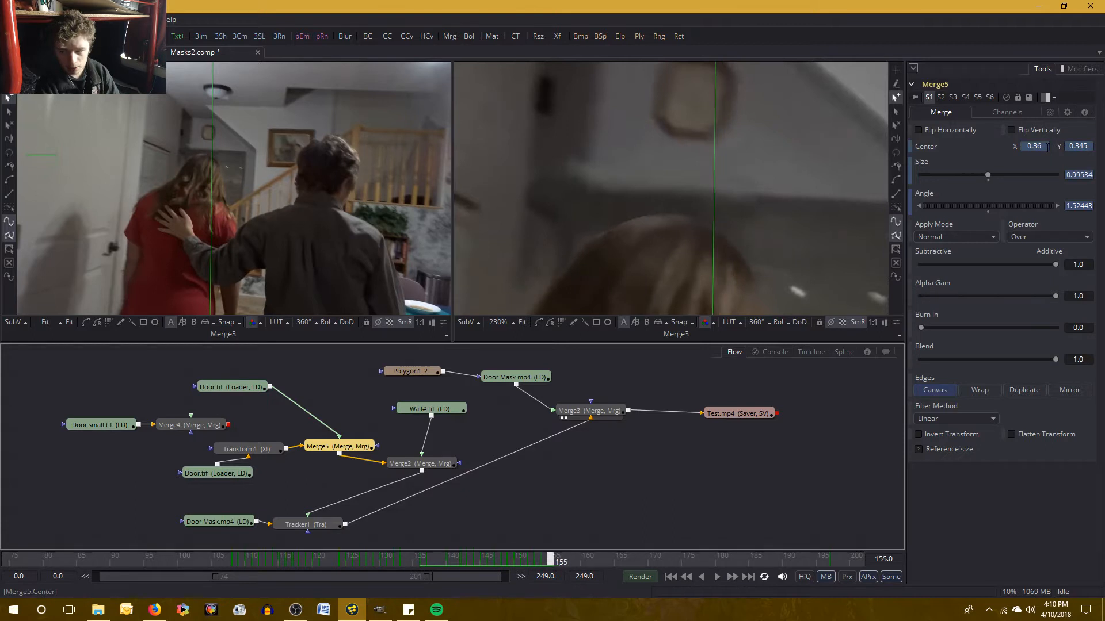
pyautogui.click(1048, 147)
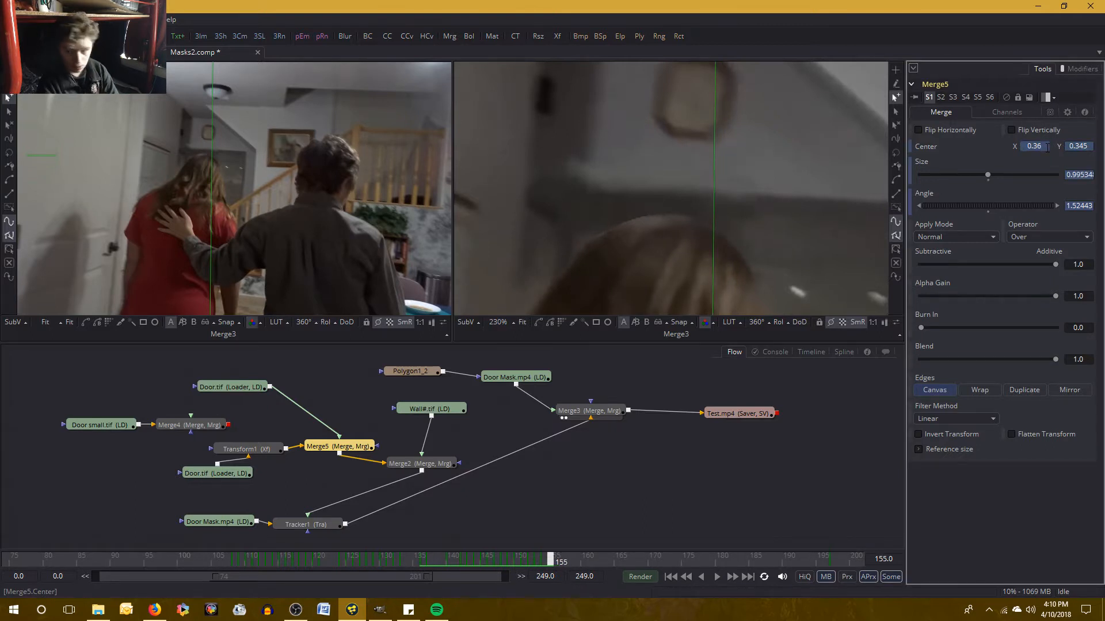
pyautogui.write('200')
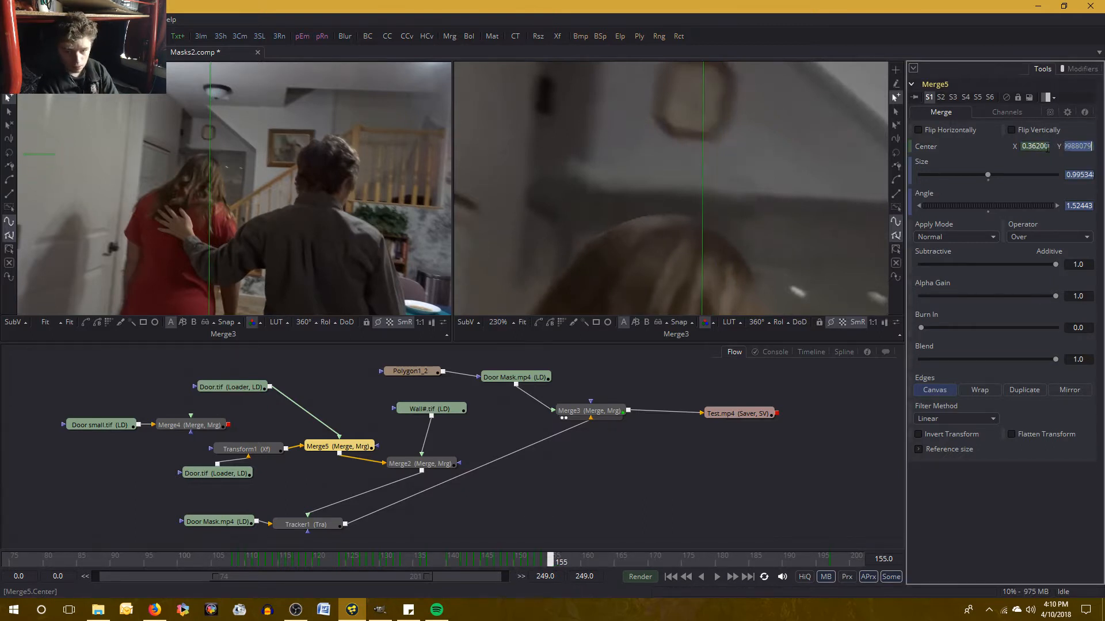
pyautogui.press('Tab')
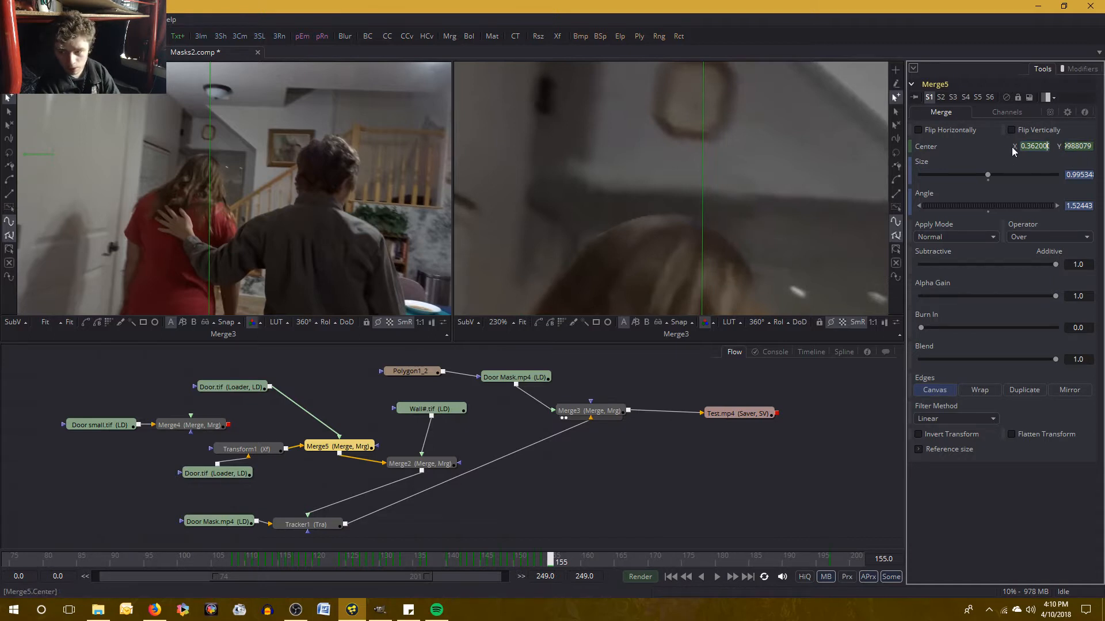
# Try a Merge5 Center X of 0.361 at frame 155 and compare the patch with frame 154
pyautogui.press('BackSpace')
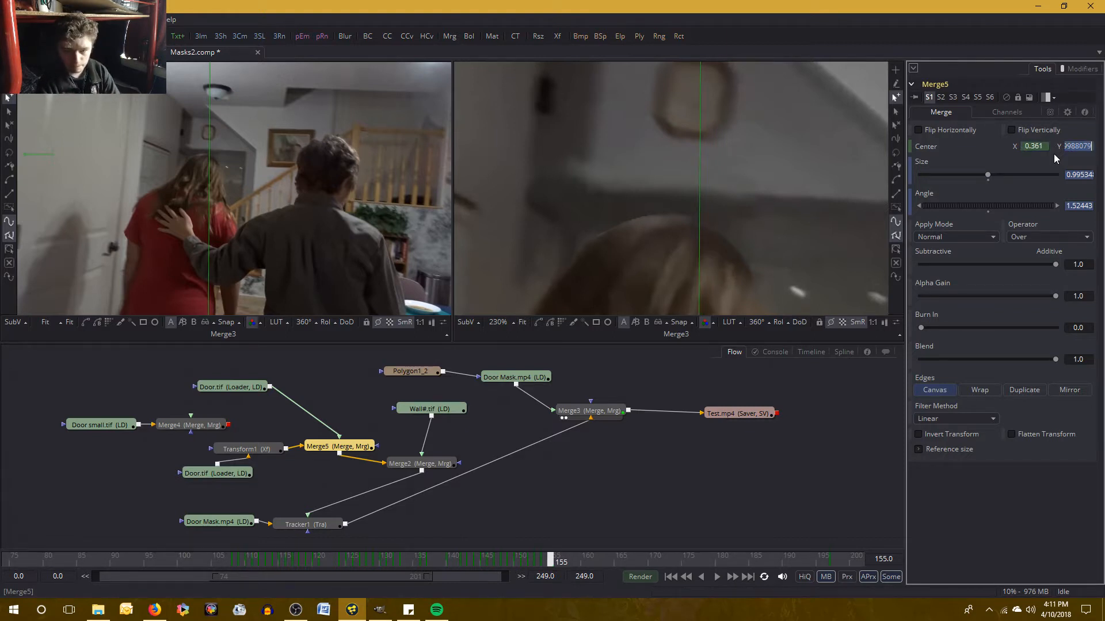
pyautogui.press('Left')
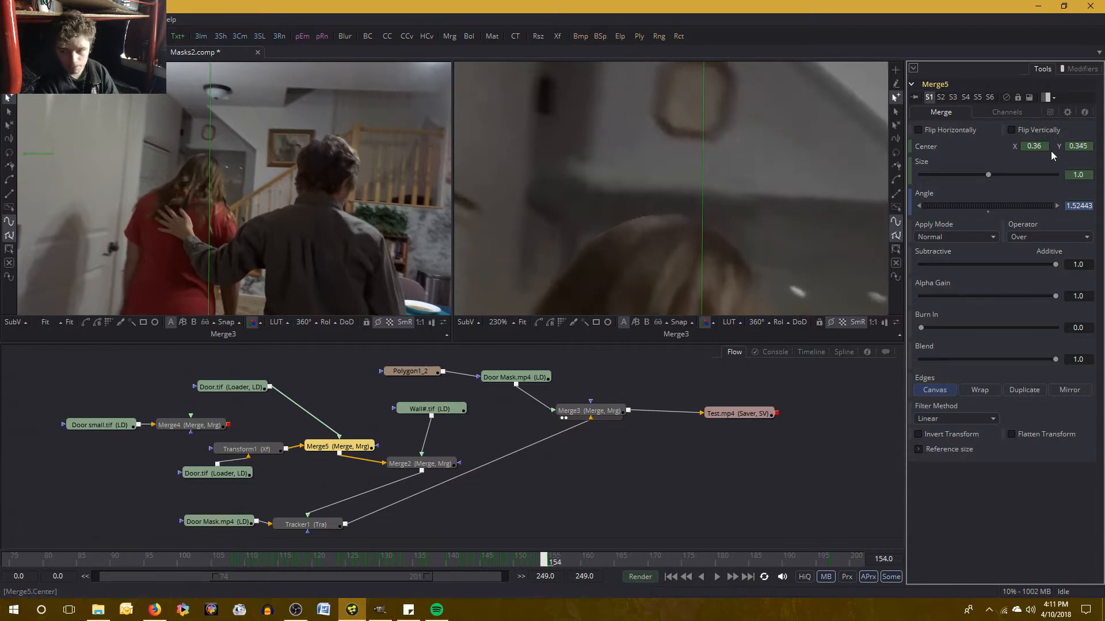
pyautogui.press('Right')
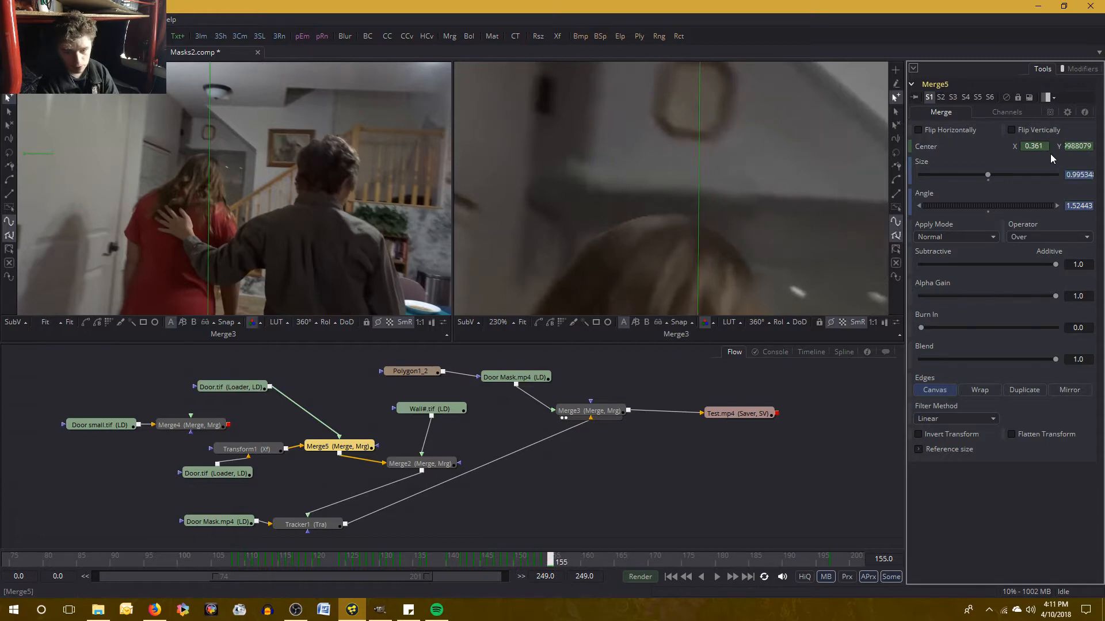
# Set Merge5's Center X to 0.3615 at frame 155
pyautogui.click(1046, 149)
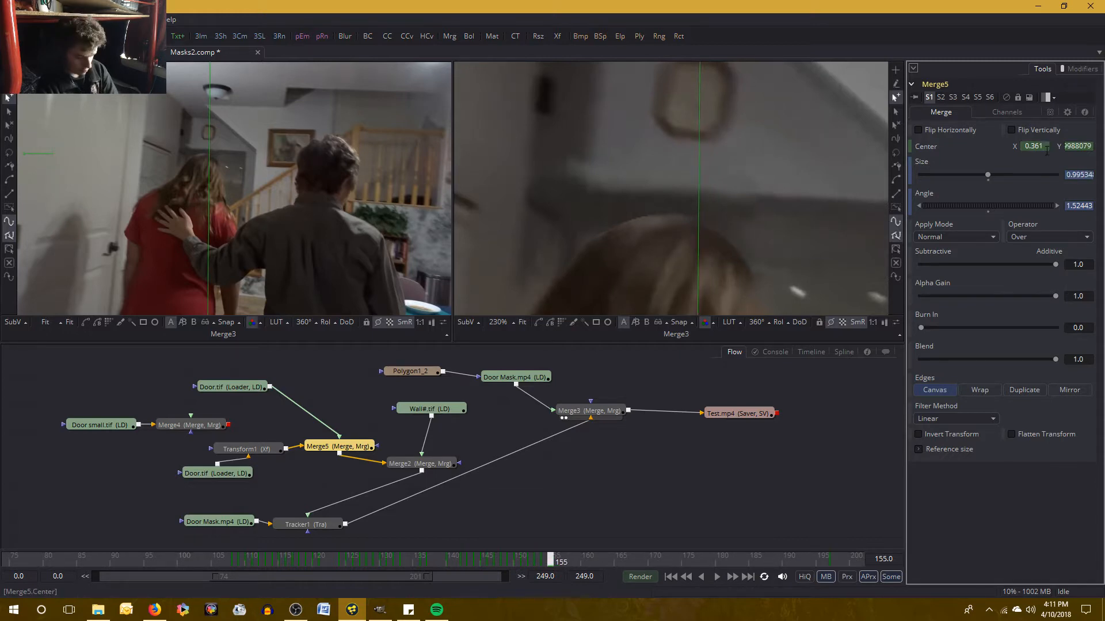
pyautogui.write('5')
pyautogui.press('Return')
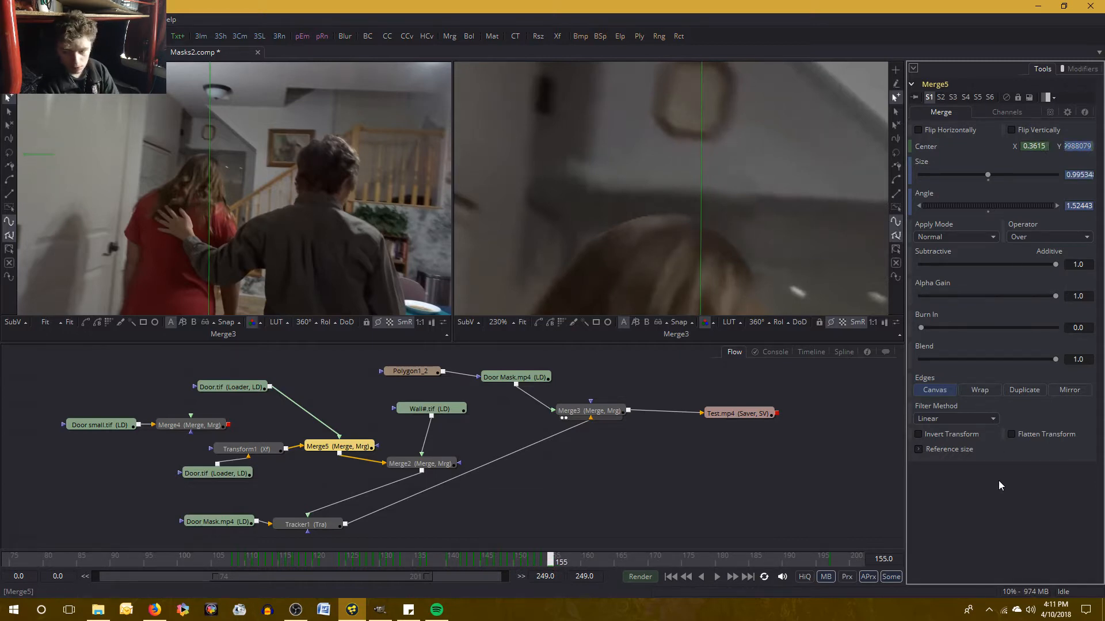
# Examine the patch's alignment by comparing frames 154 and 155 repeatedly
pyautogui.press('Left')
pyautogui.press('Right')
pyautogui.press('Left')
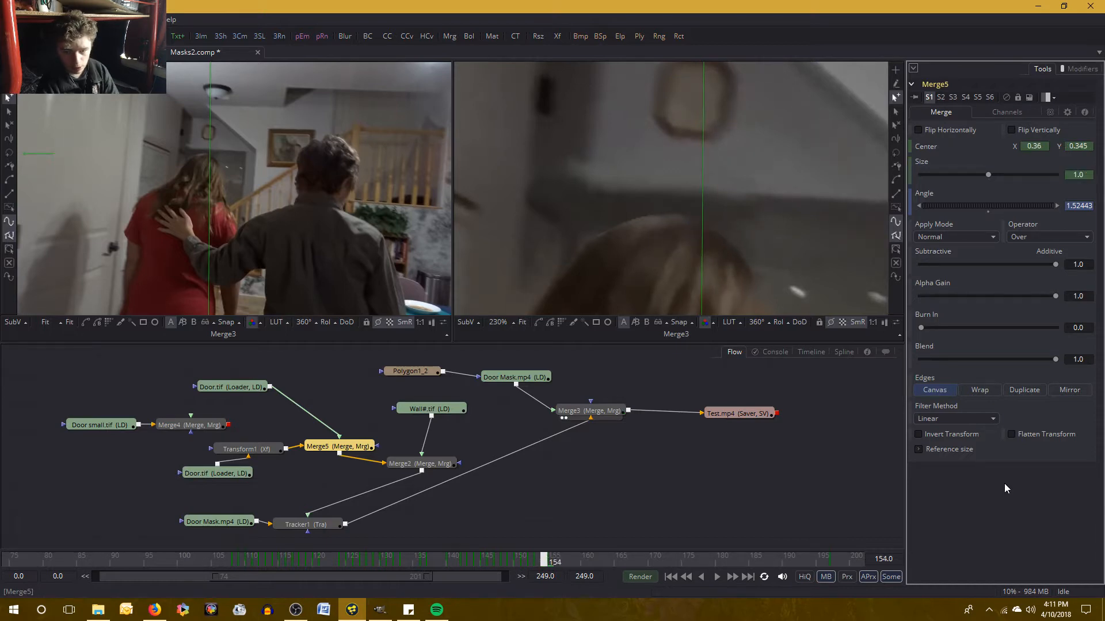
pyautogui.press('Right')
pyautogui.press('Left')
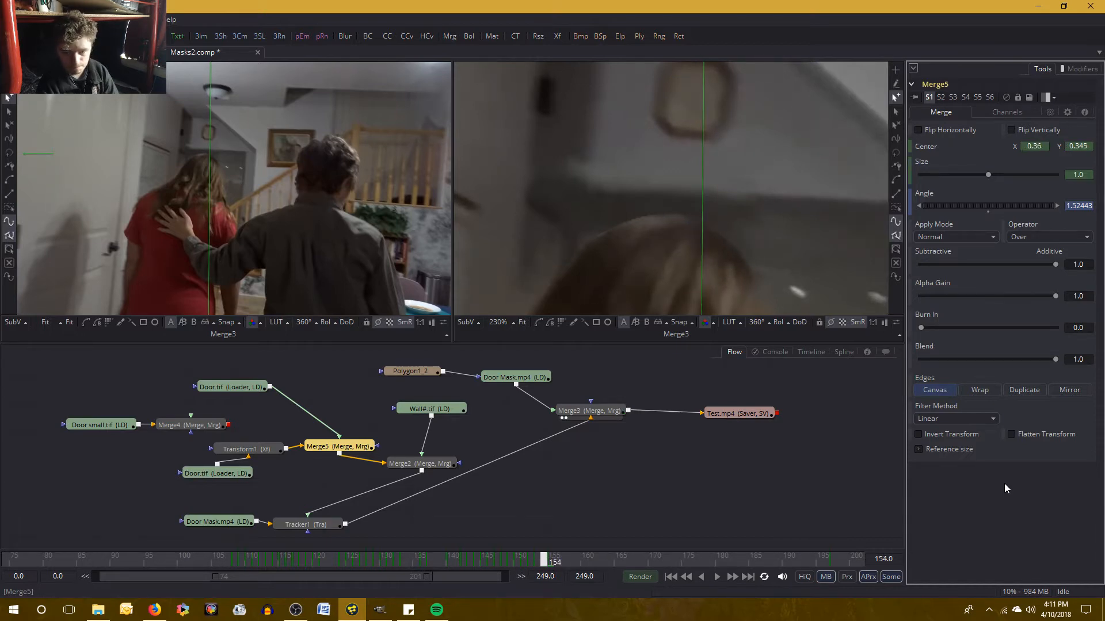
pyautogui.press('Right')
pyautogui.press('Left')
pyautogui.press('Right')
pyautogui.press('Left')
pyautogui.press('Right')
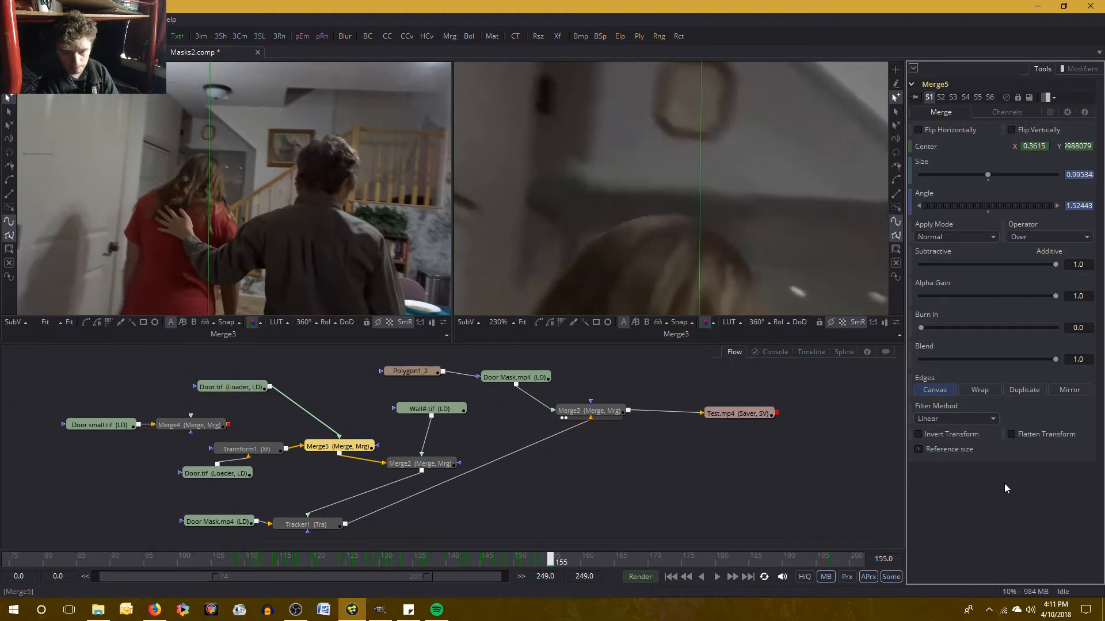
pyautogui.press('Left')
pyautogui.press('Right')
# Save the composition and bring up Merge2's settings at frame 156
pyautogui.press('Right')
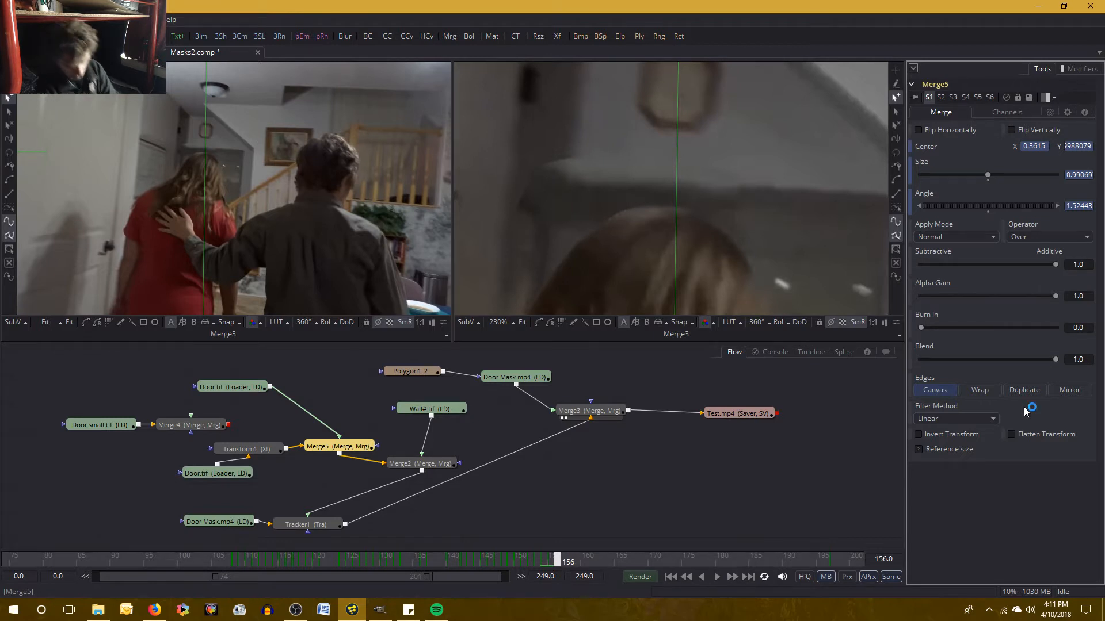
pyautogui.hotkey('ctrl', 's')
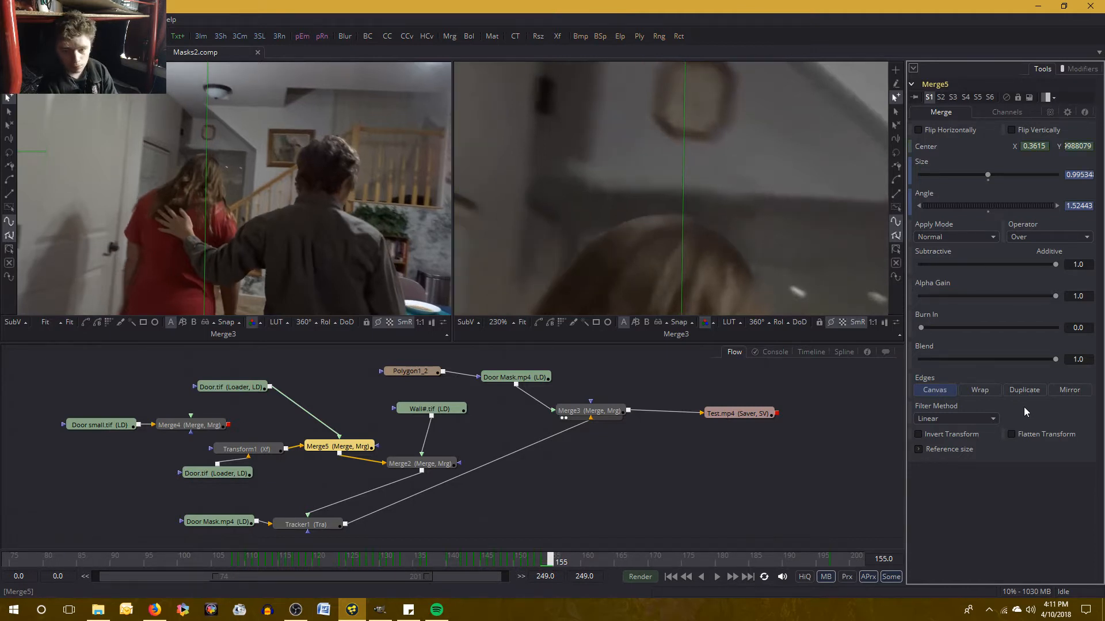
pyautogui.press('Left')
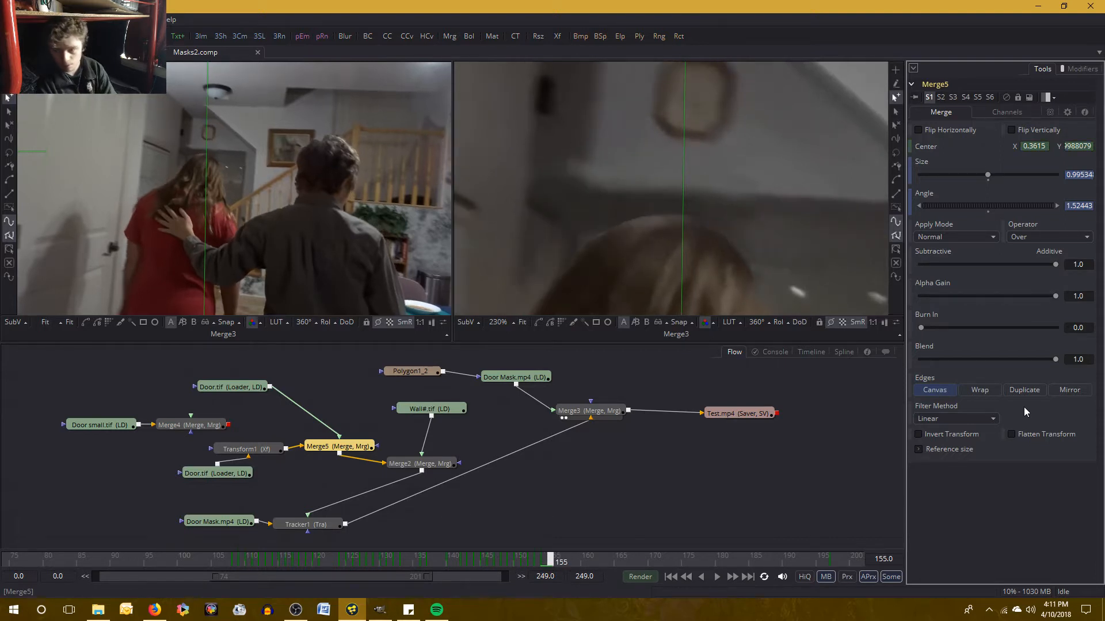
pyautogui.click(436, 464)
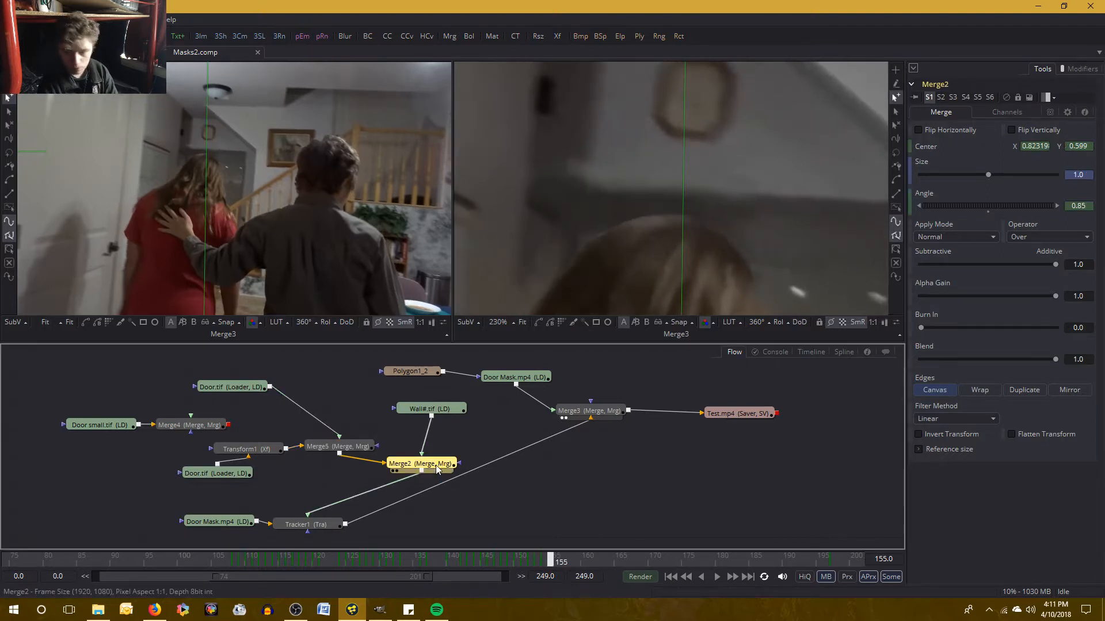
pyautogui.press('Right')
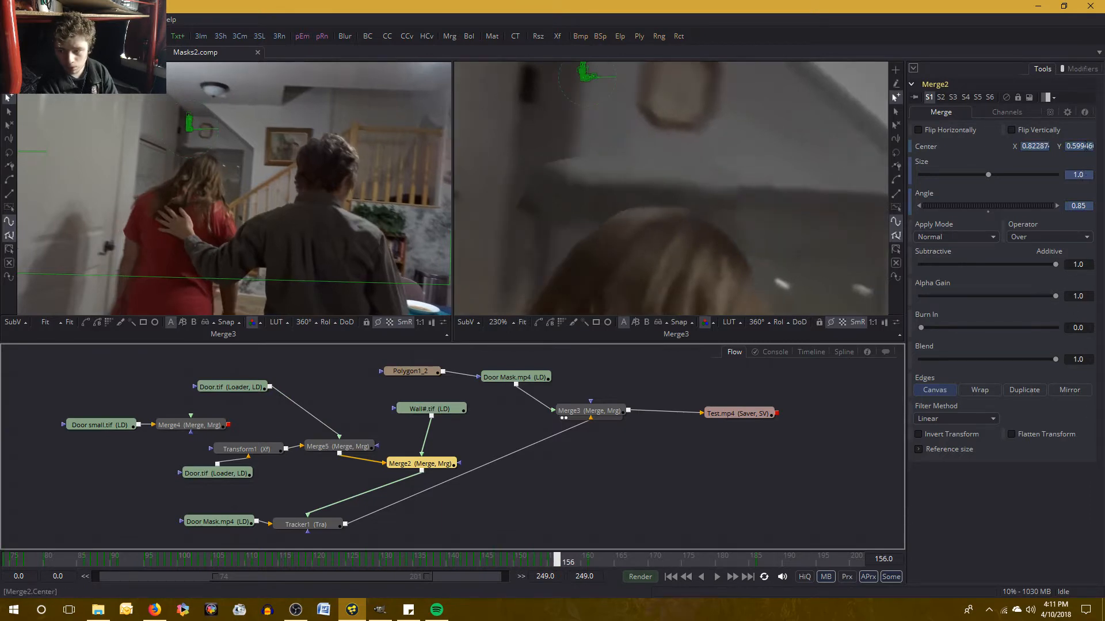
pyautogui.click(1083, 146)
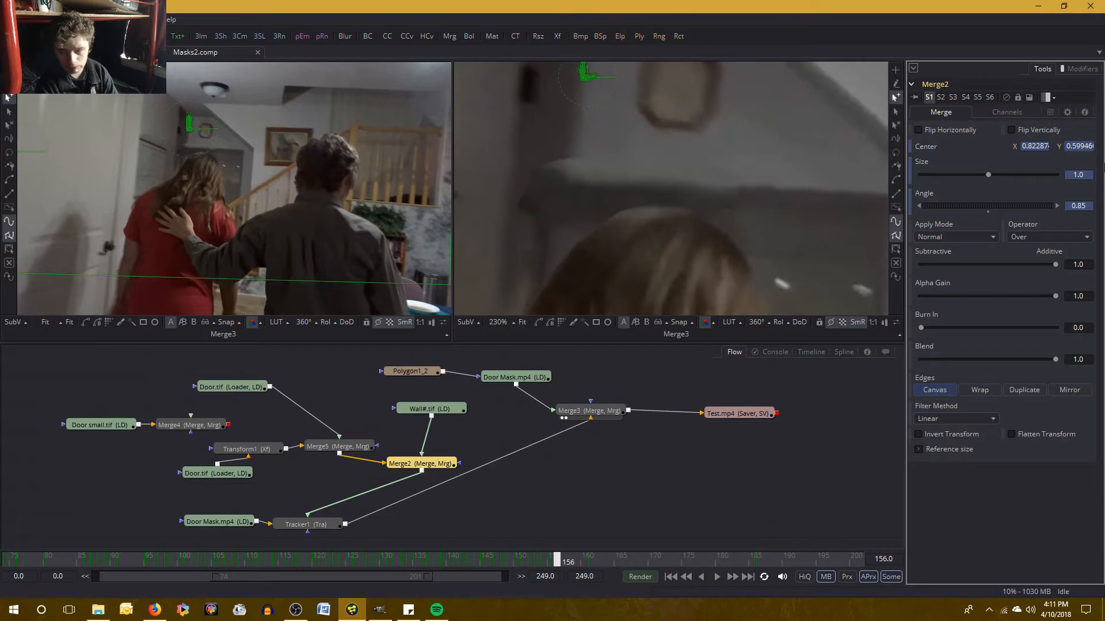
pyautogui.press('BackSpace')
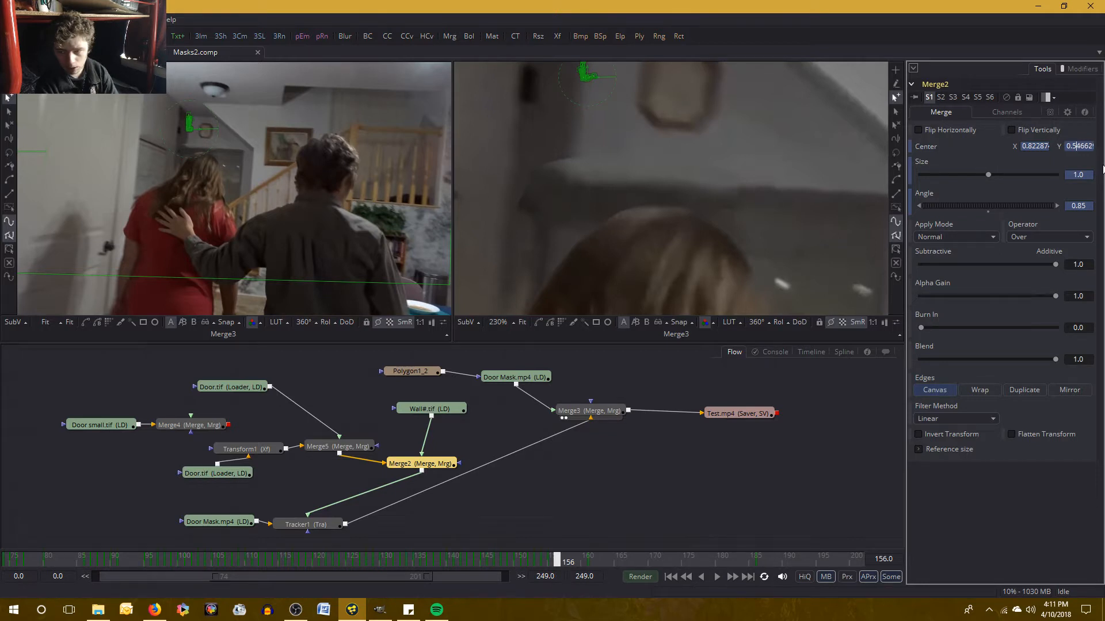
pyautogui.press('BackSpace')
pyautogui.press('BackSpace')
pyautogui.press('BackSpace')
pyautogui.press('BackSpace')
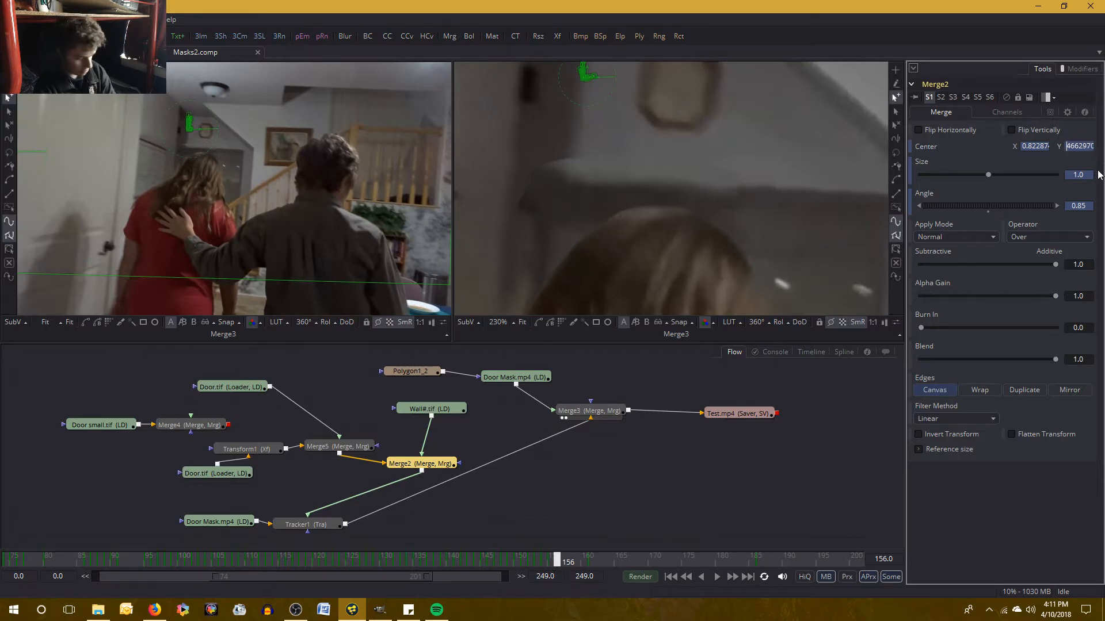
pyautogui.hotkey('ctrl', 'z')
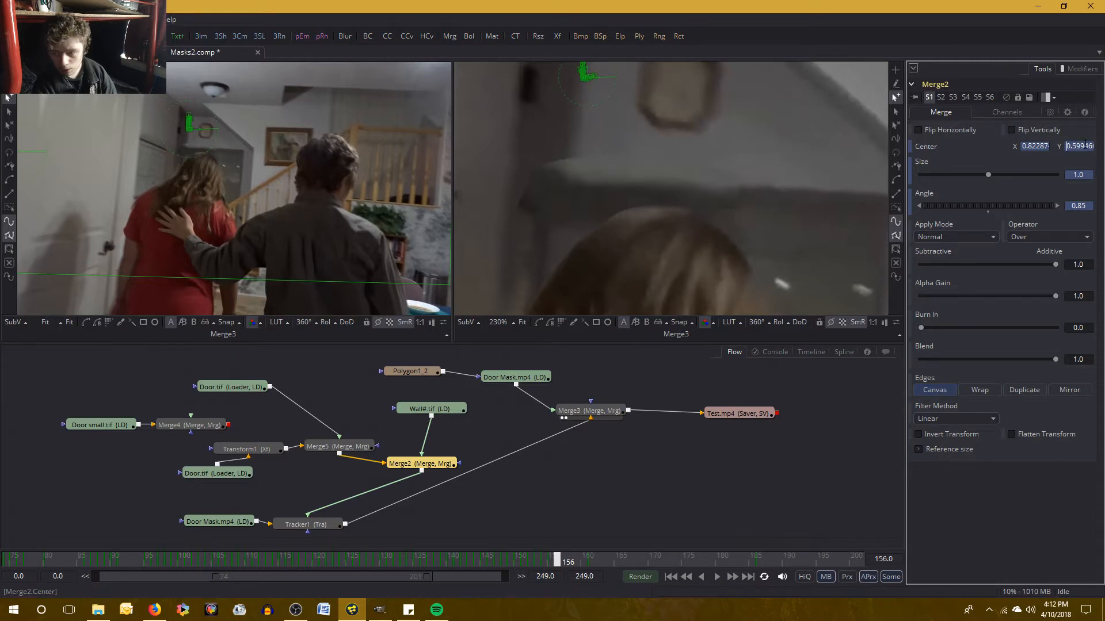
# Try a Merge2 Center Y of 0.599 at frame 156
pyautogui.press('Delete')
pyautogui.press('Delete')
pyautogui.press('Delete')
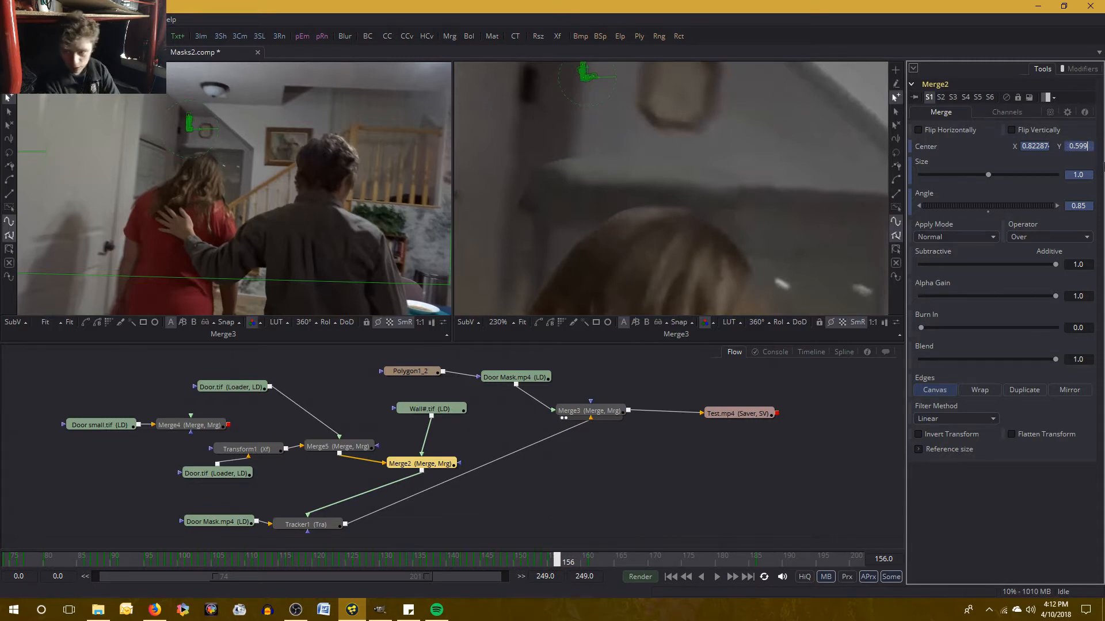
pyautogui.press('Tab')
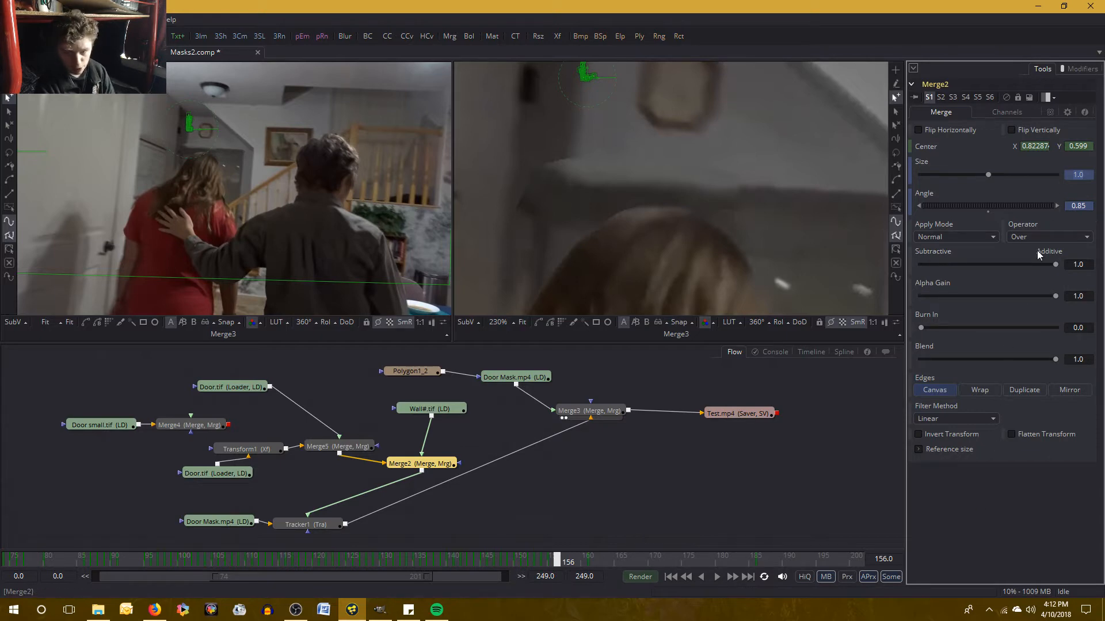
# Try a Merge2 Center Y of 0.6 at frame 156 and compare the patch with frame 155
pyautogui.click(1079, 146)
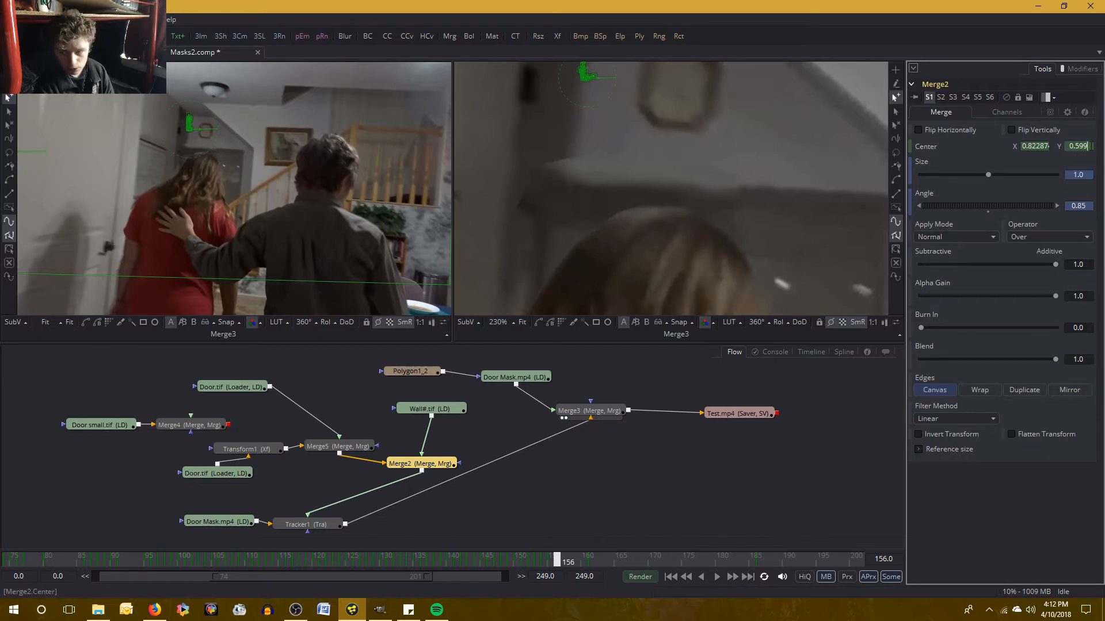
pyautogui.press('BackSpace')
pyautogui.press('BackSpace')
pyautogui.press('BackSpace')
pyautogui.write('6')
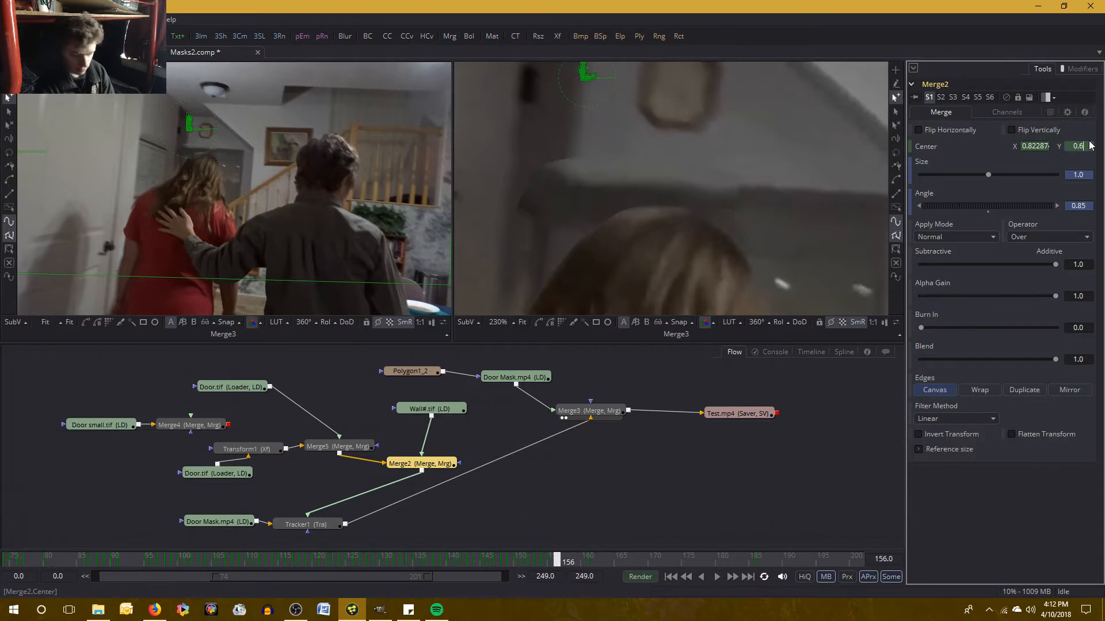
pyautogui.press('Return')
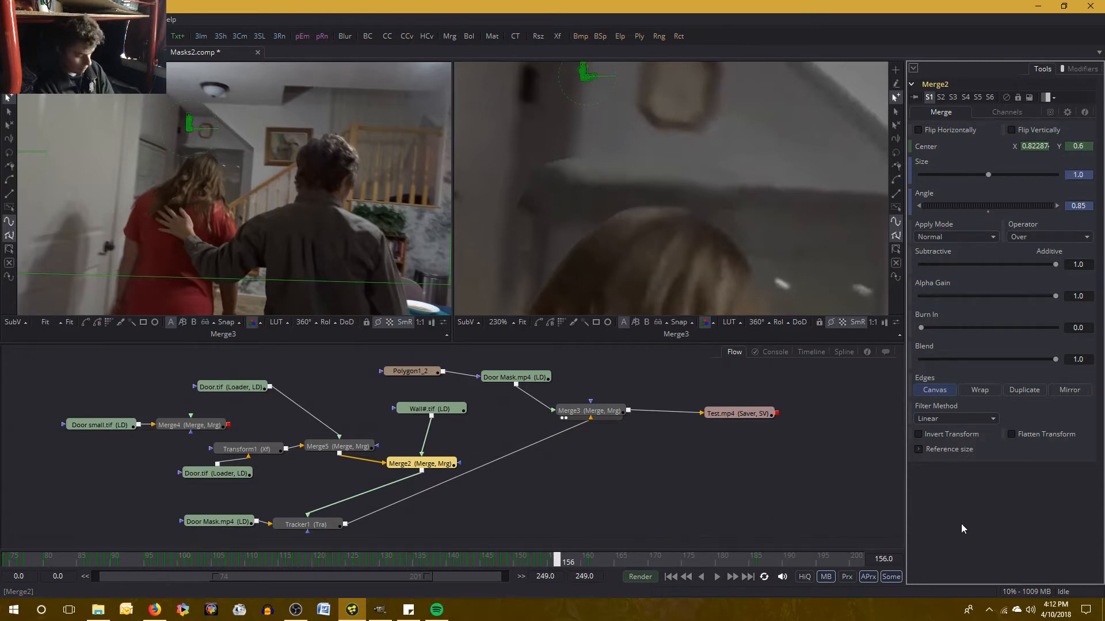
pyautogui.press('Left')
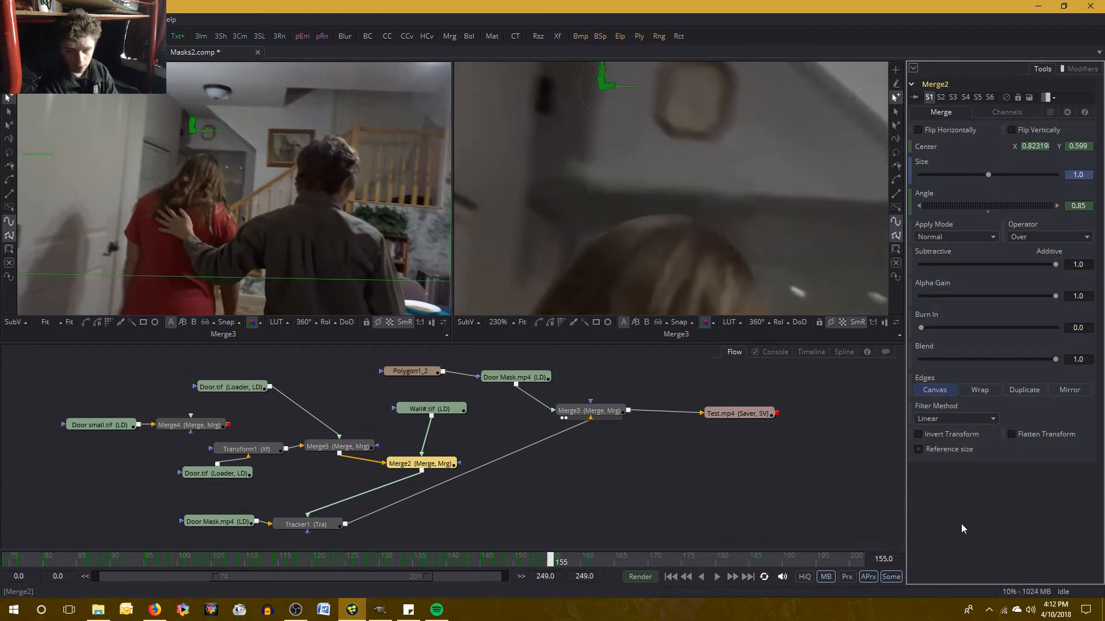
pyautogui.press('Right')
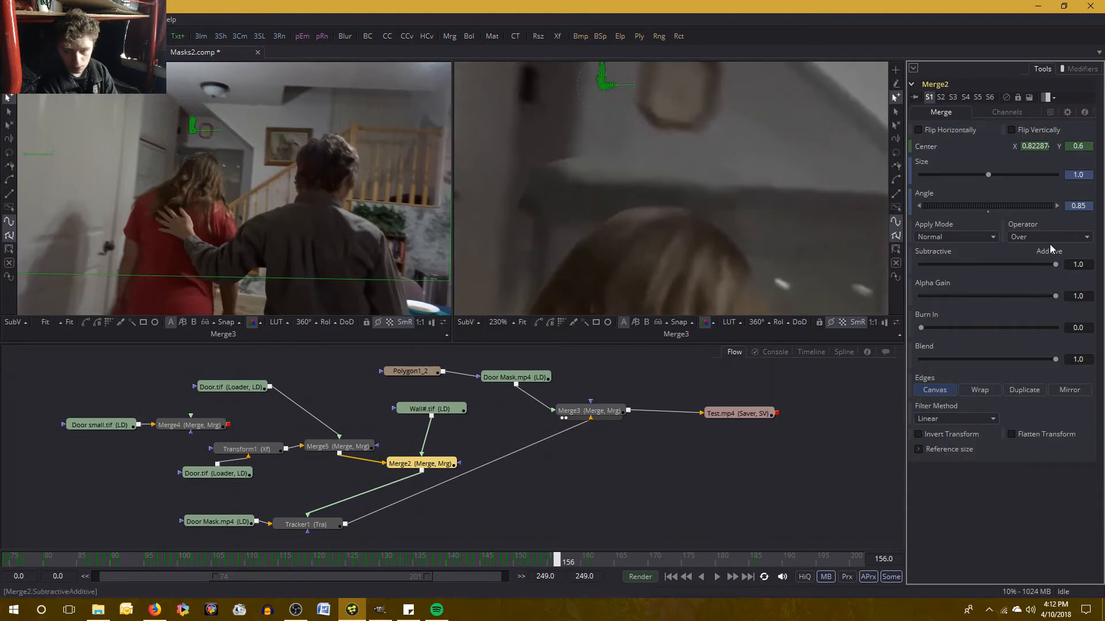
# Try a Merge2 Center Y of 0.601 at frame 156 and compare the patch with frame 155
pyautogui.click(1081, 147)
pyautogui.write('01')
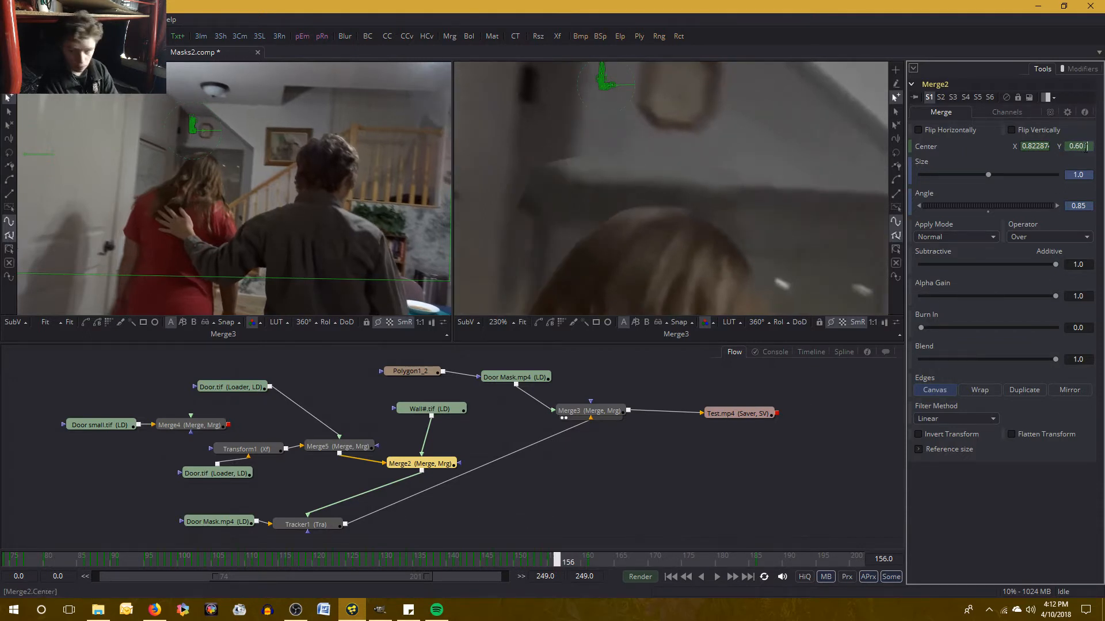
pyautogui.press('Return')
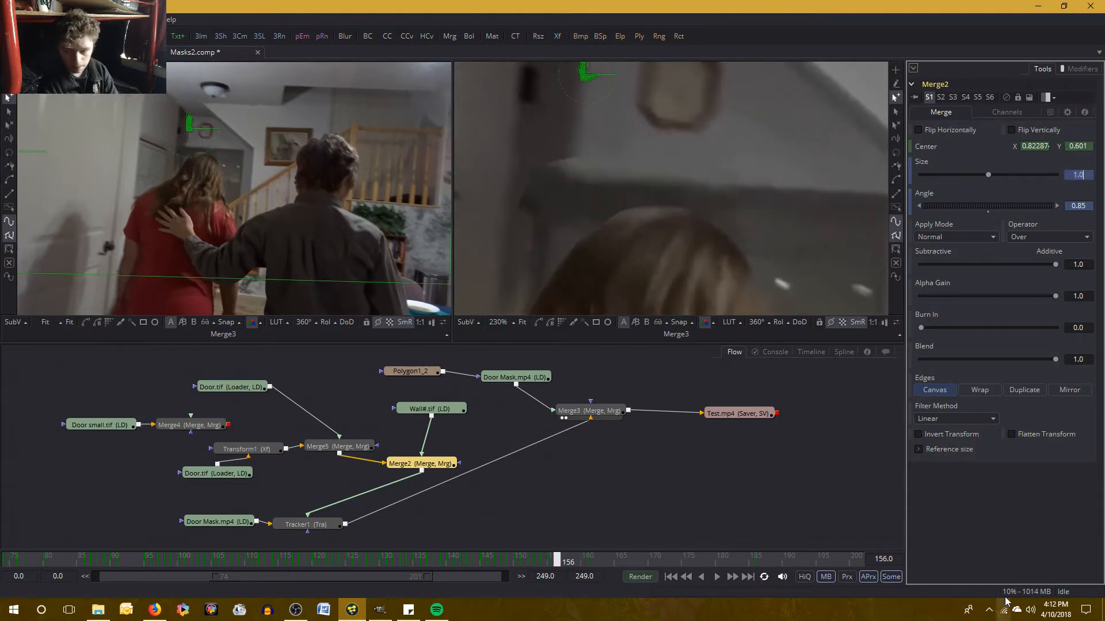
pyautogui.press('Left')
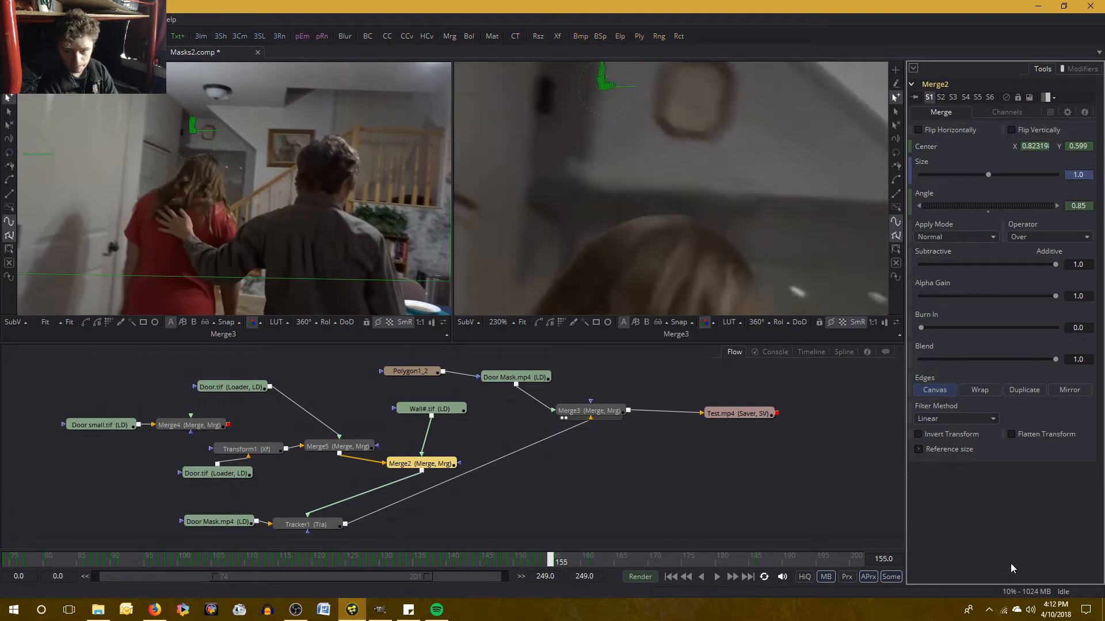
pyautogui.press('Right')
pyautogui.press('Left')
pyautogui.press('Right')
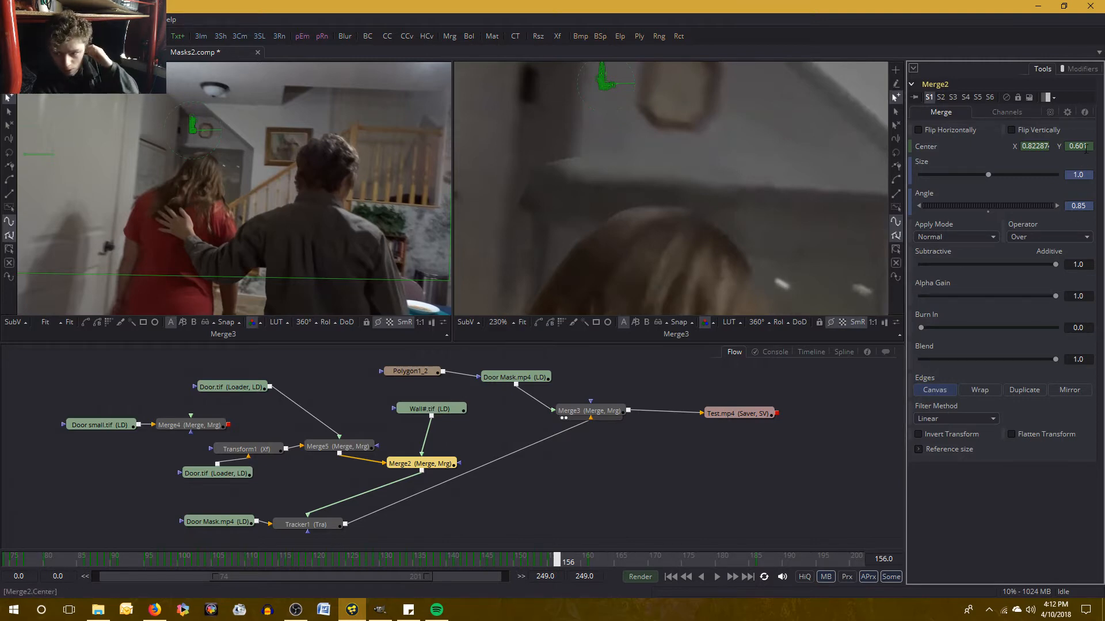
# Set Merge2's Center Y to 0.6015 at frame 156
pyautogui.write('5')
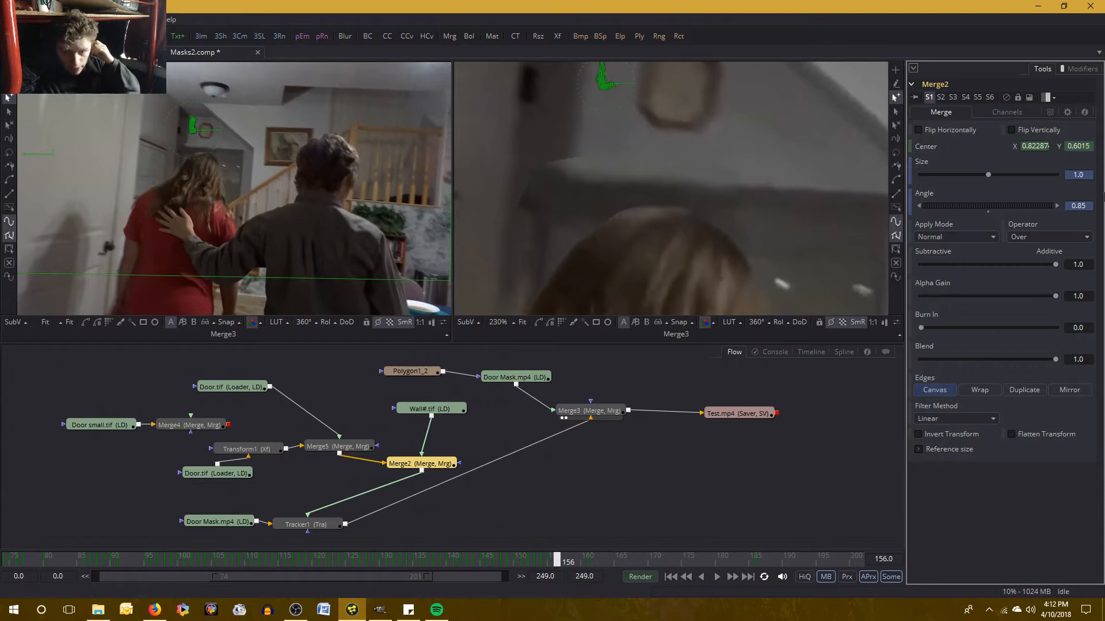
pyautogui.press('Tab')
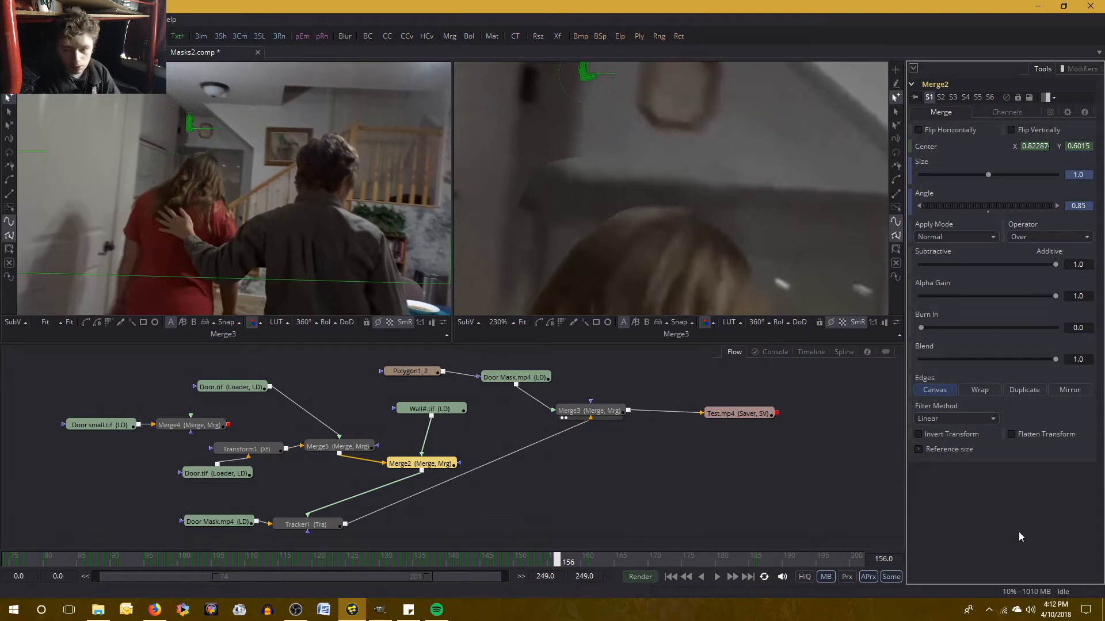
# Set Merge2's Center Y to 0.601 at frame 156 and compare the patch with frame 155
pyautogui.press('Left')
pyautogui.press('Right')
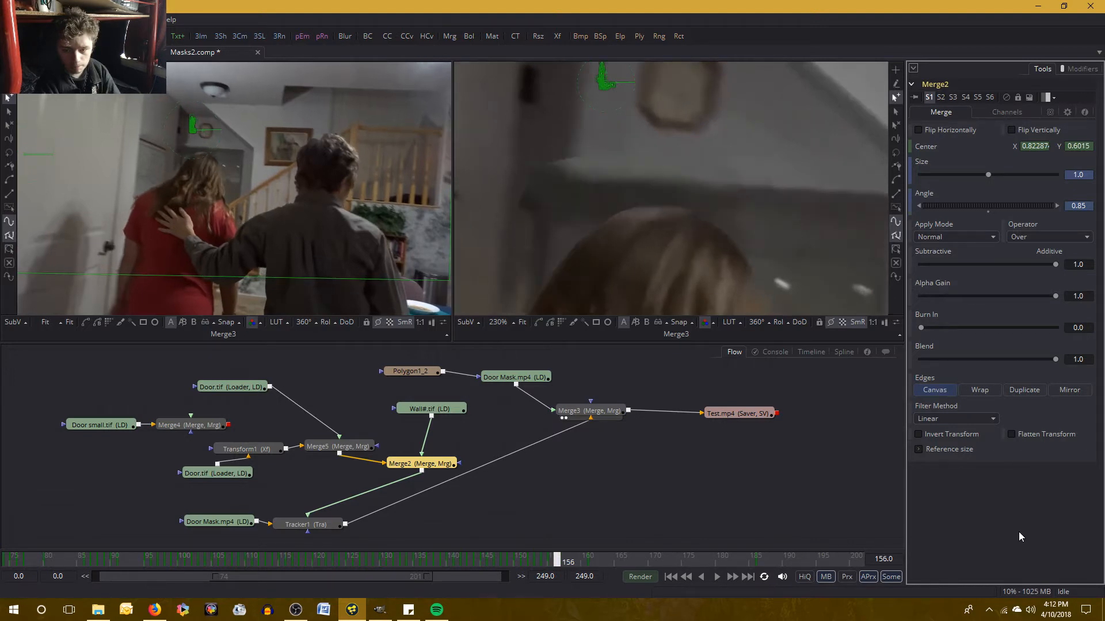
pyautogui.press('Left')
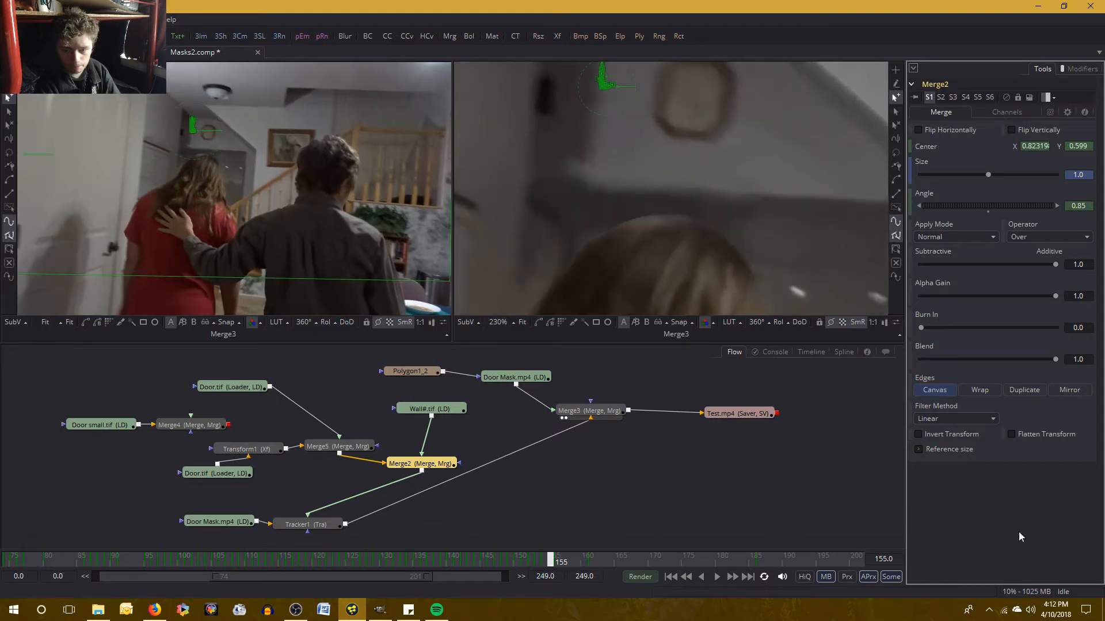
pyautogui.press('Right')
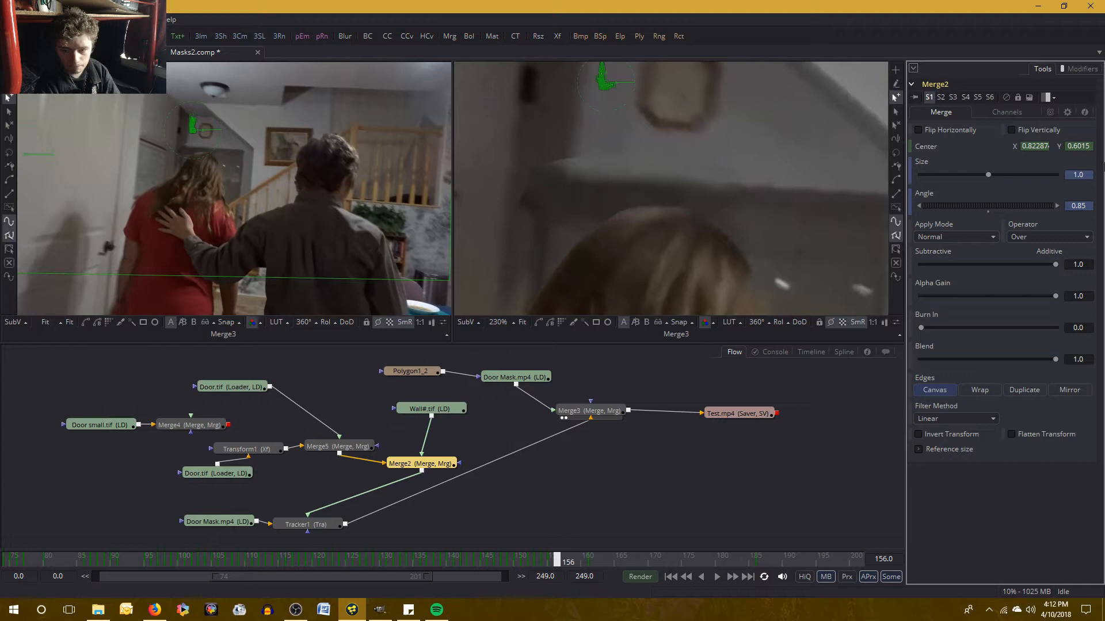
pyautogui.click(1089, 147)
pyautogui.press('Return')
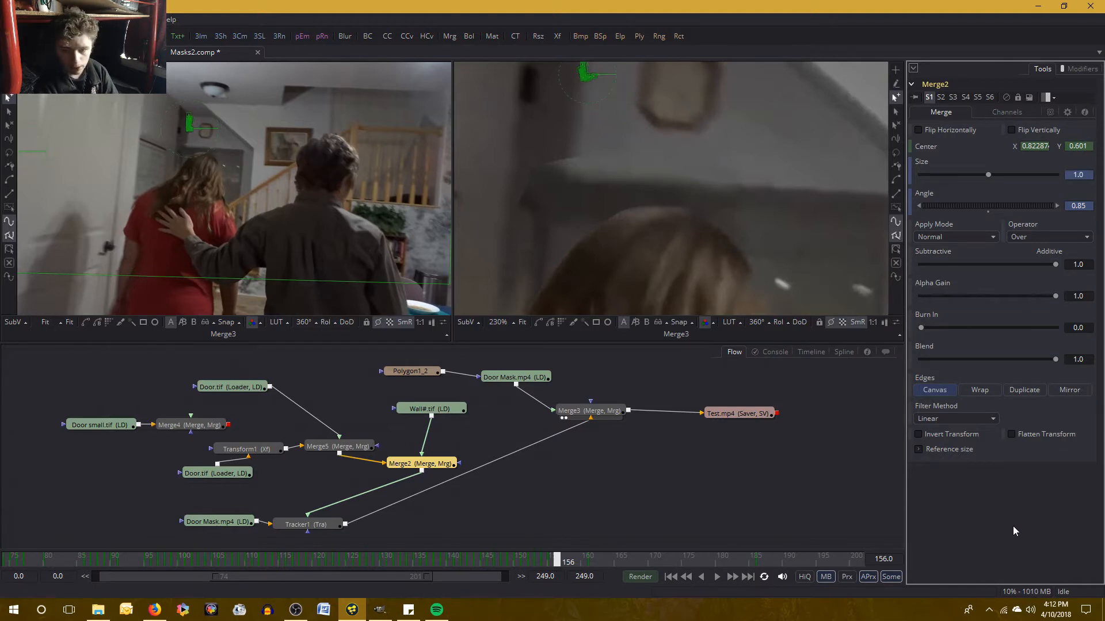
pyautogui.press('Left')
pyautogui.press('Right')
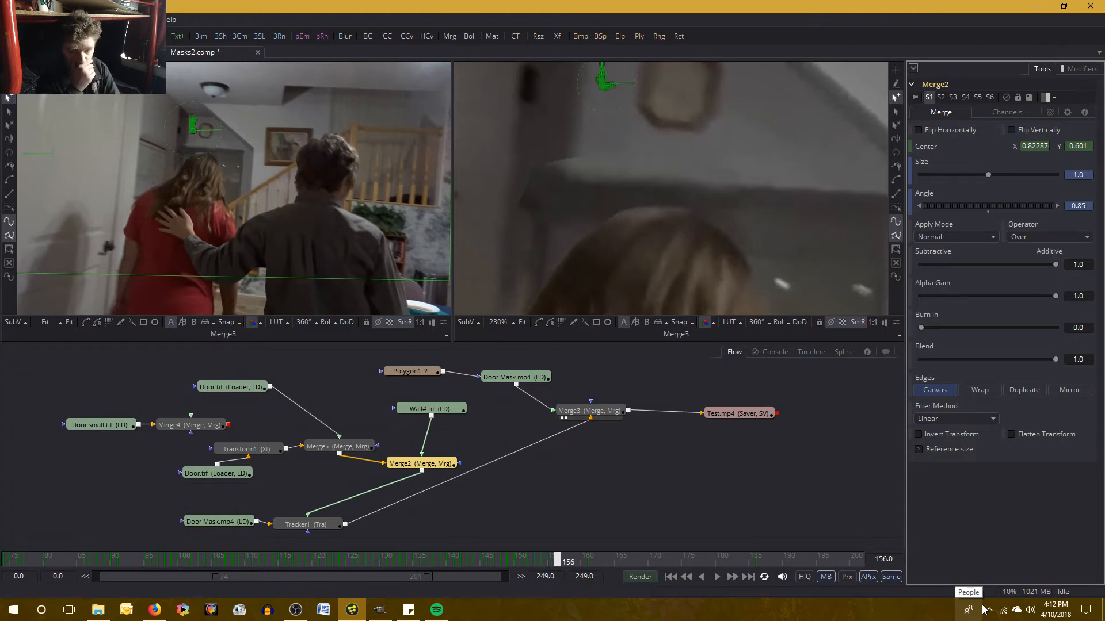
# Step back from frame 156 to frame 151 and compare the patch's position between frames 151 and 152
pyautogui.press('Left')
pyautogui.press('Left')
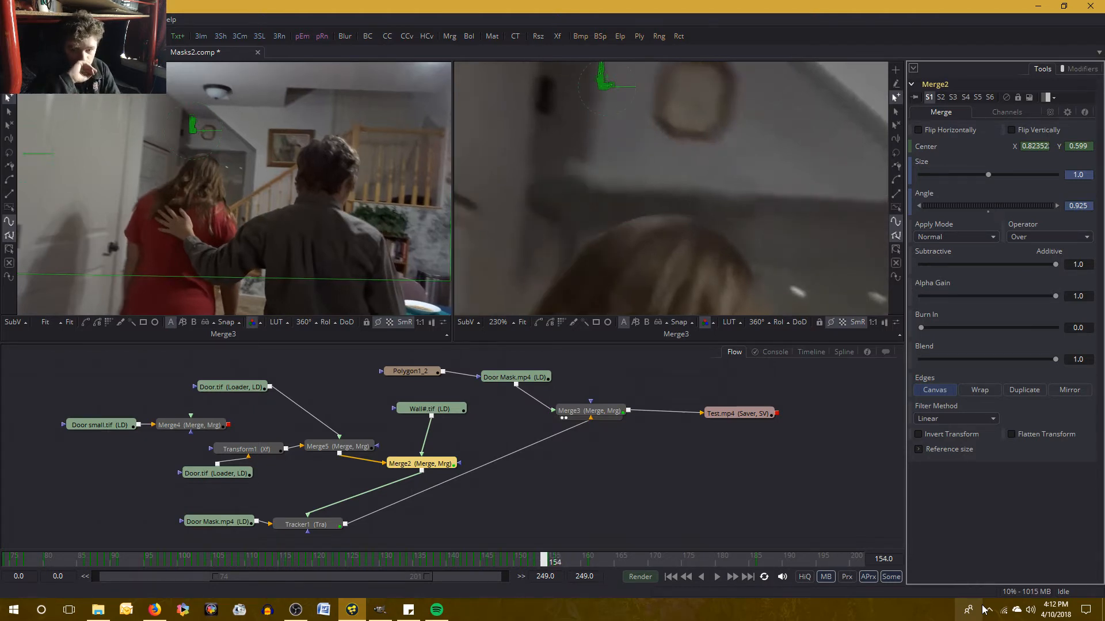
pyautogui.press('Left')
pyautogui.press('Left')
pyautogui.press('Left')
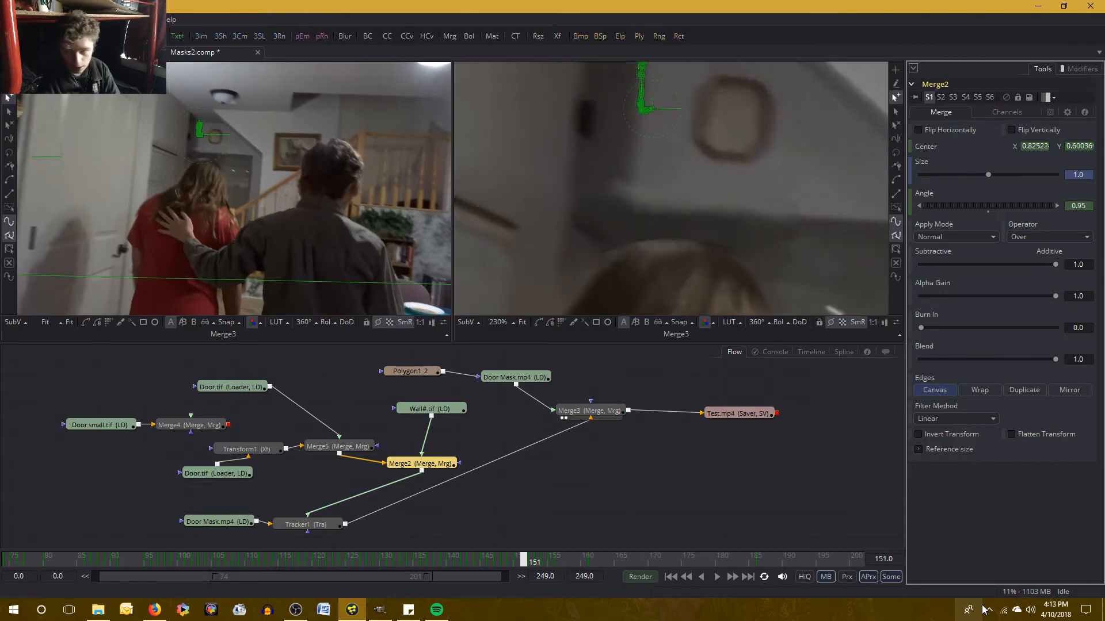
pyautogui.press('Right')
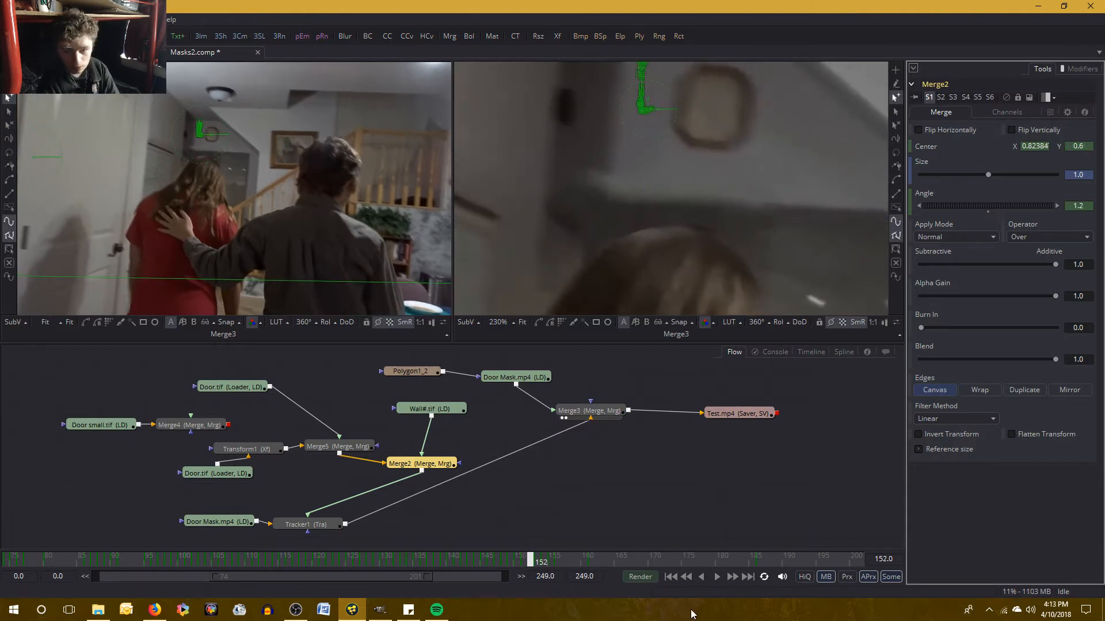
pyautogui.press('Left')
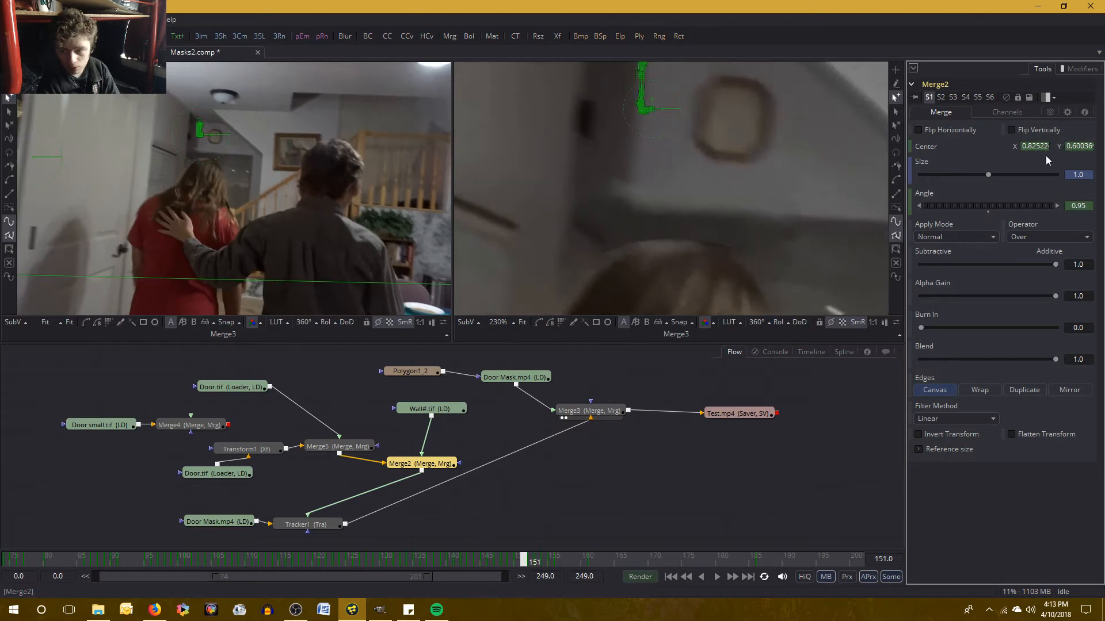
pyautogui.press('Right')
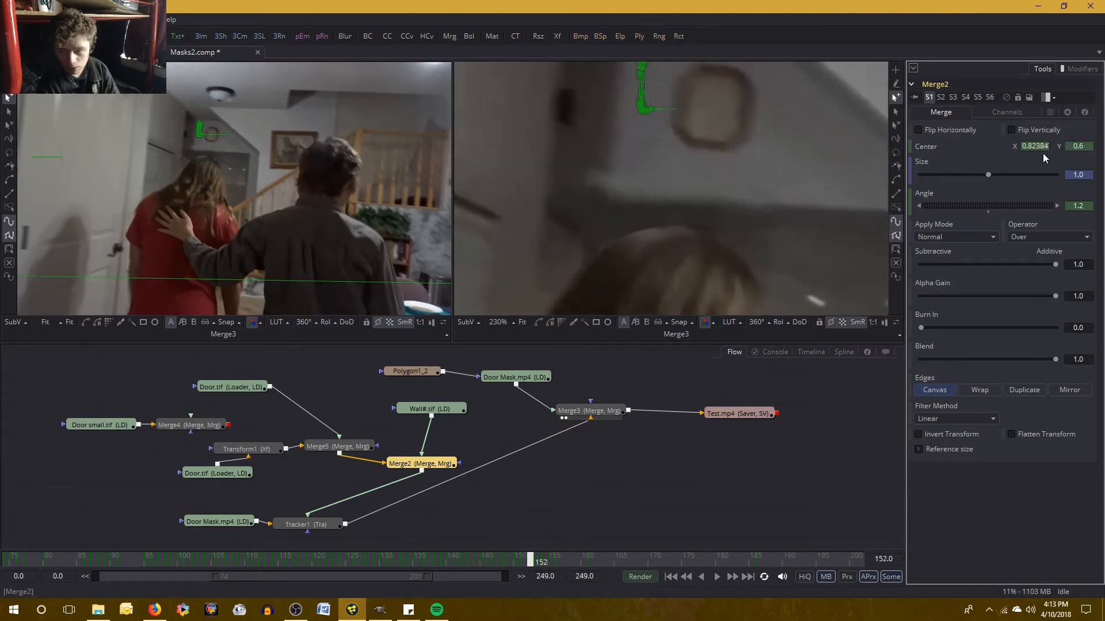
# Try a Merge2 Center X of 0.825 at frame 152 and compare the patch with frame 151
pyautogui.click(1041, 147)
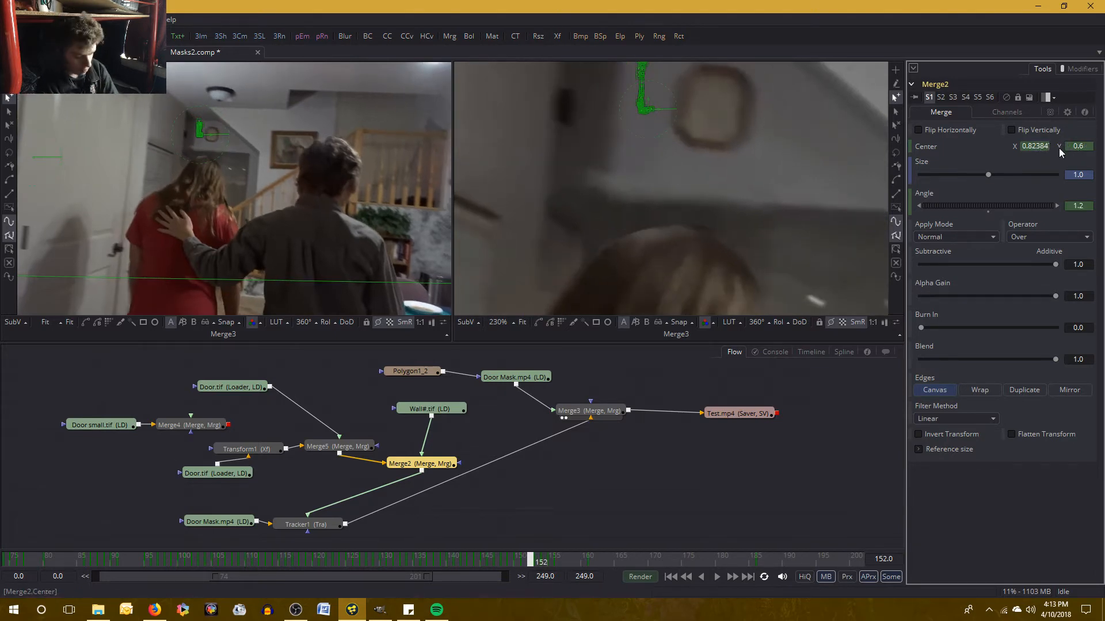
pyautogui.press('BackSpace')
pyautogui.press('BackSpace')
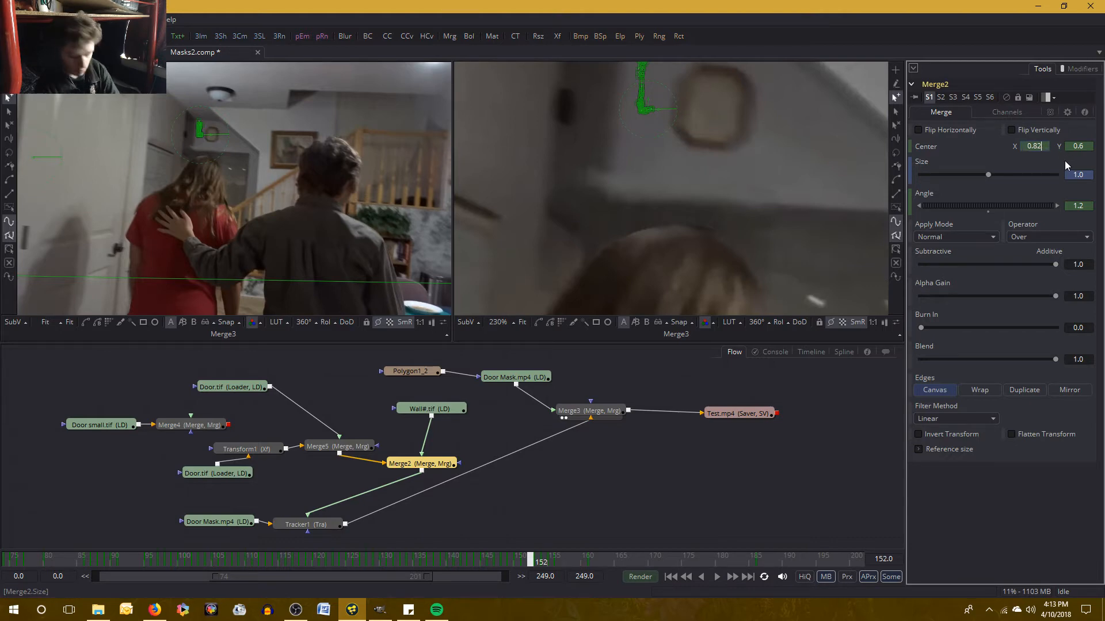
pyautogui.write('5')
pyautogui.press('Tab')
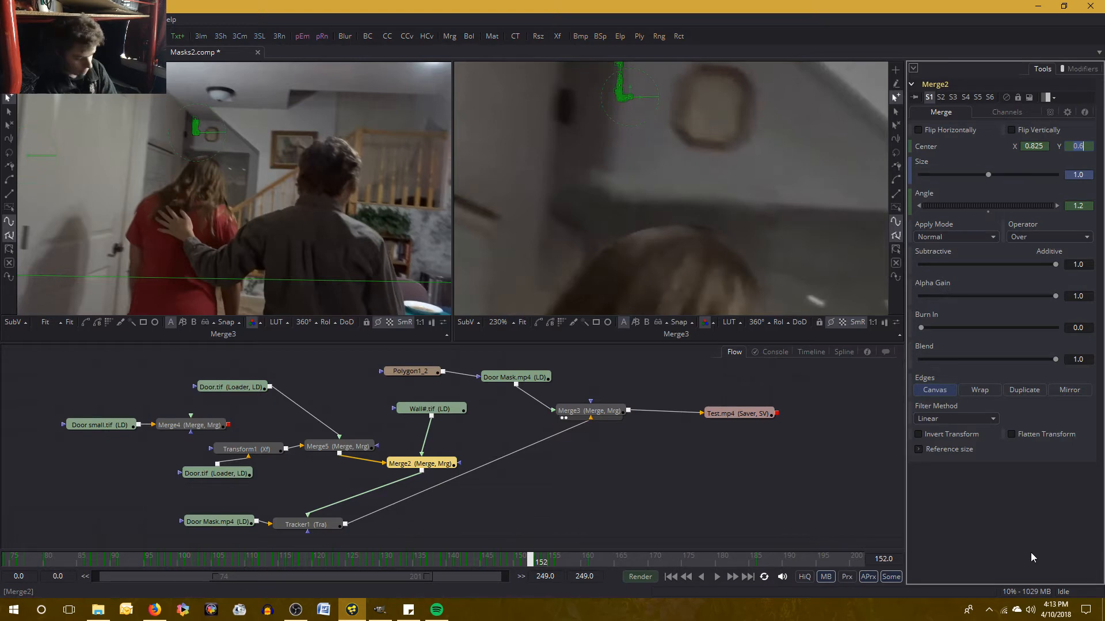
pyautogui.press('Return')
pyautogui.press('Left')
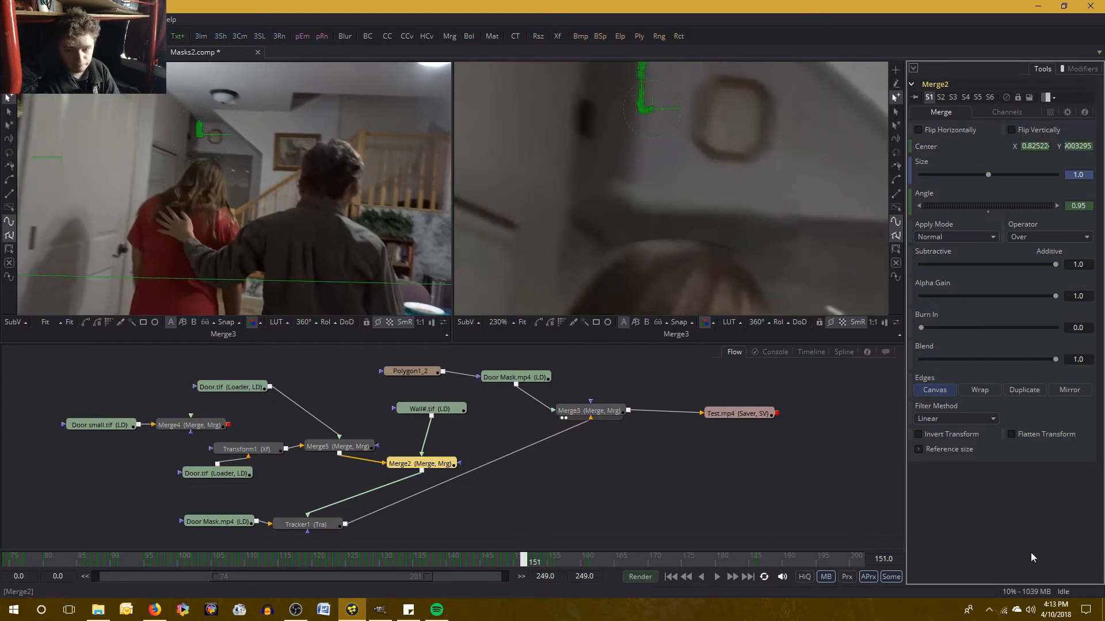
pyautogui.press('Right')
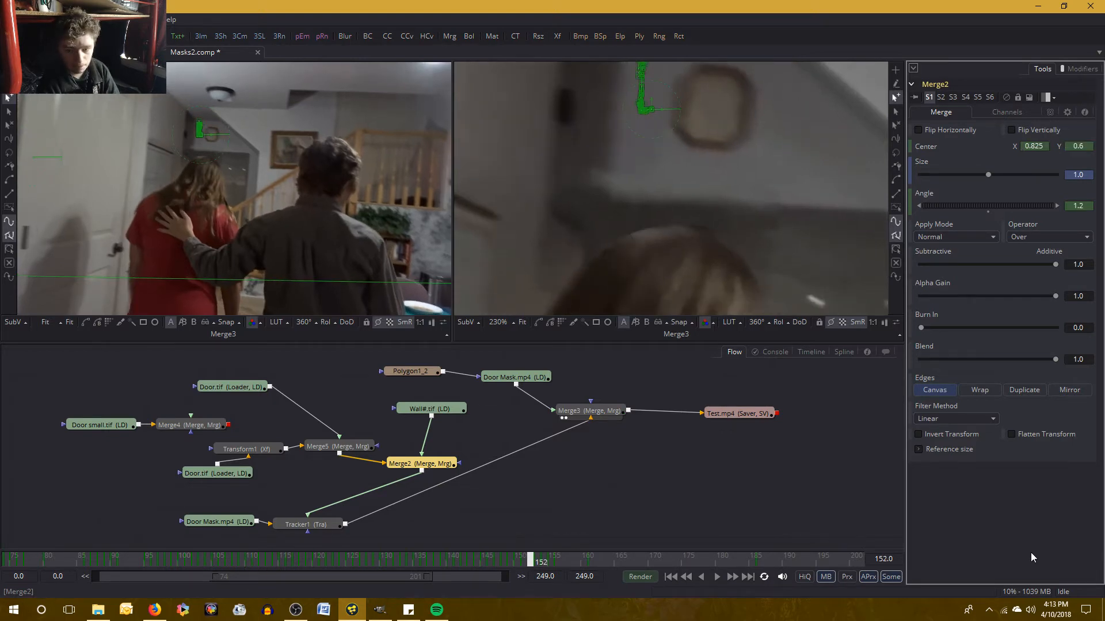
# Set Merge2's Center X to 0.826 at frame 152 and compare the patch with frame 151
pyautogui.click(1044, 147)
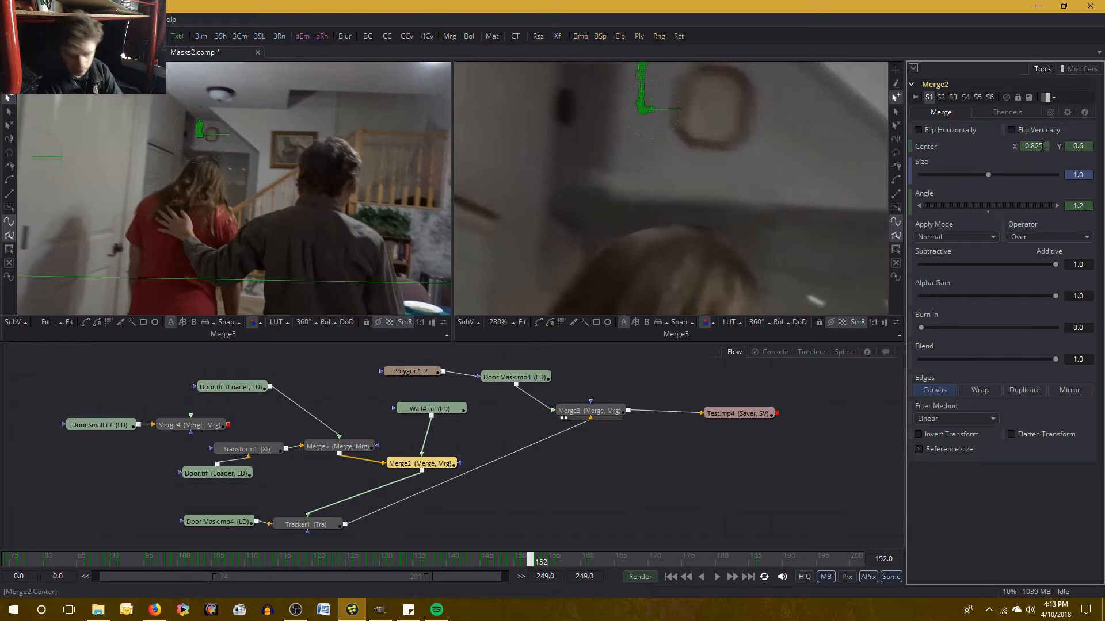
pyautogui.press('BackSpace')
pyautogui.write('6')
pyautogui.press('Return')
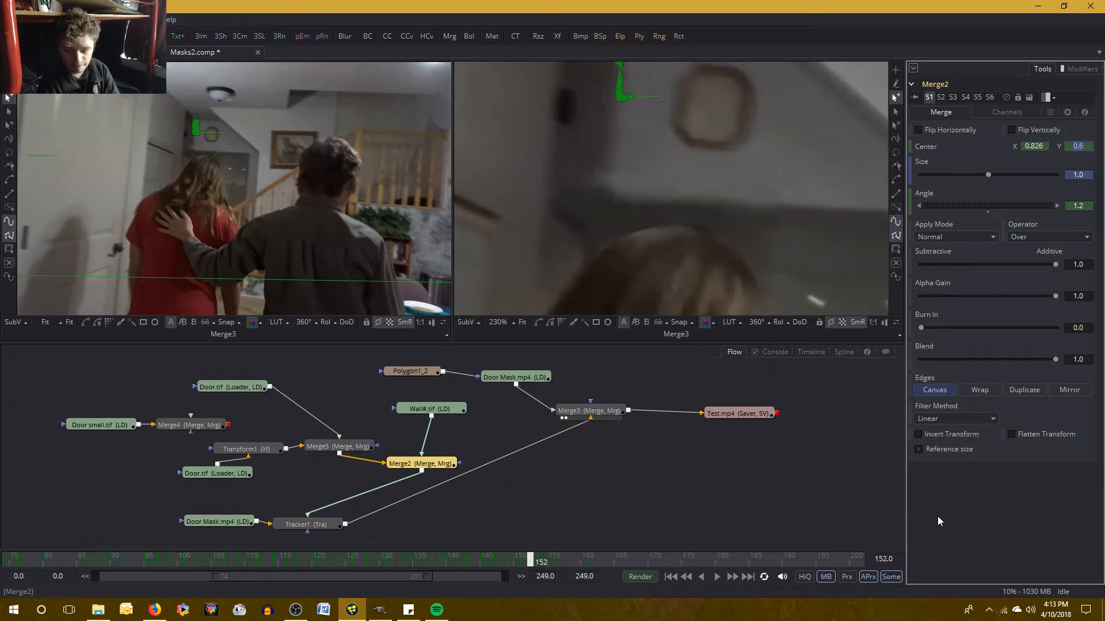
pyautogui.press('Left')
pyautogui.press('Right')
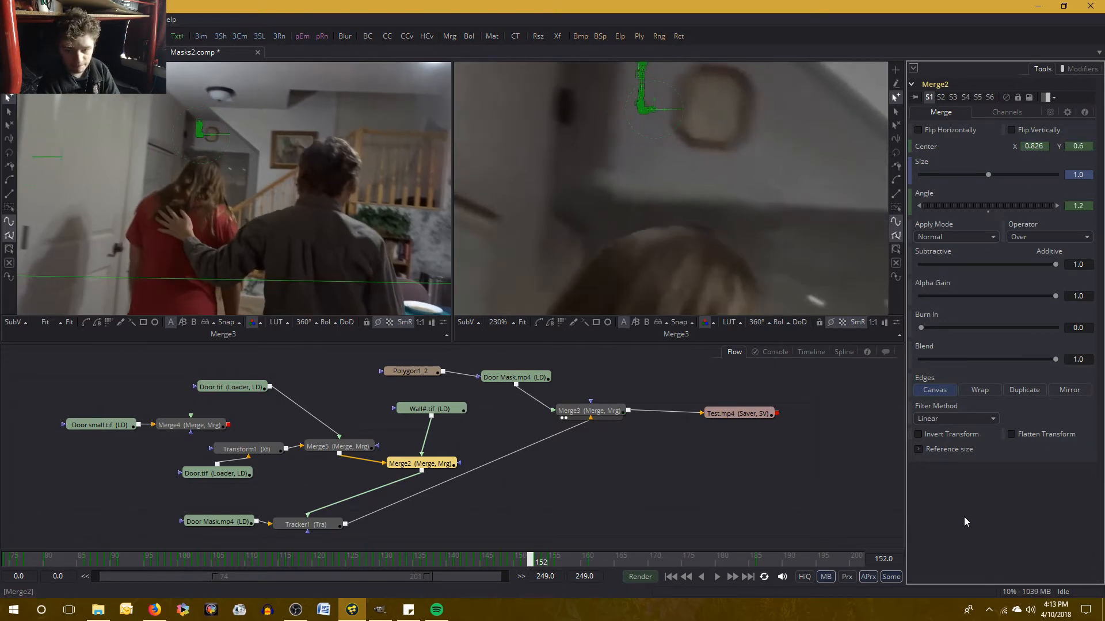
pyautogui.press('Left')
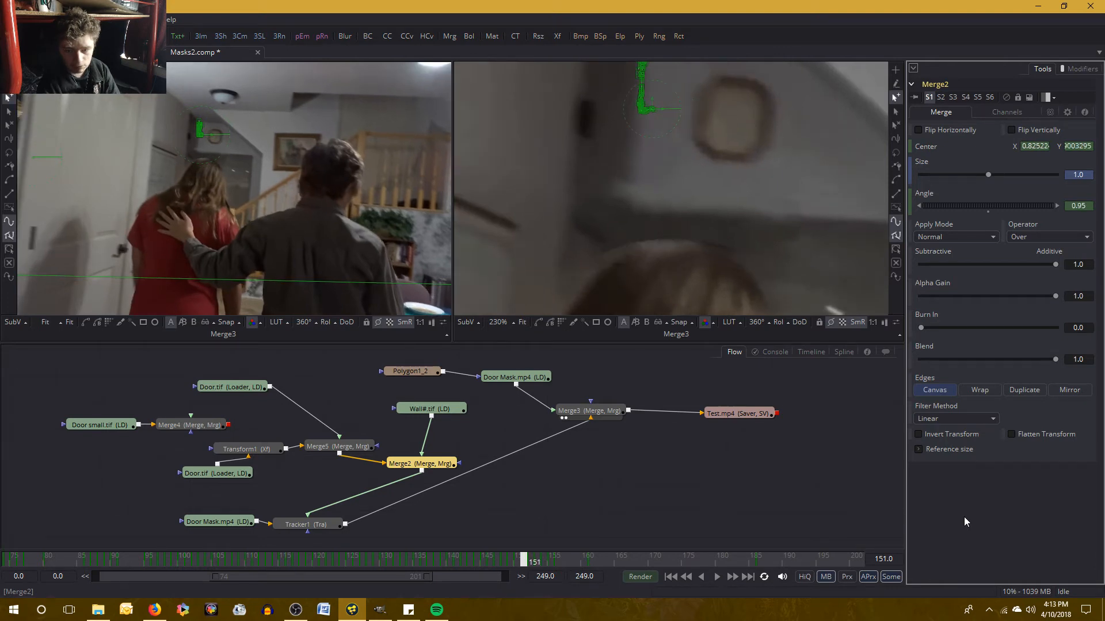
pyautogui.press('Right')
# Set Merge2's Center X to 0.826 at frame 153
pyautogui.press('Right')
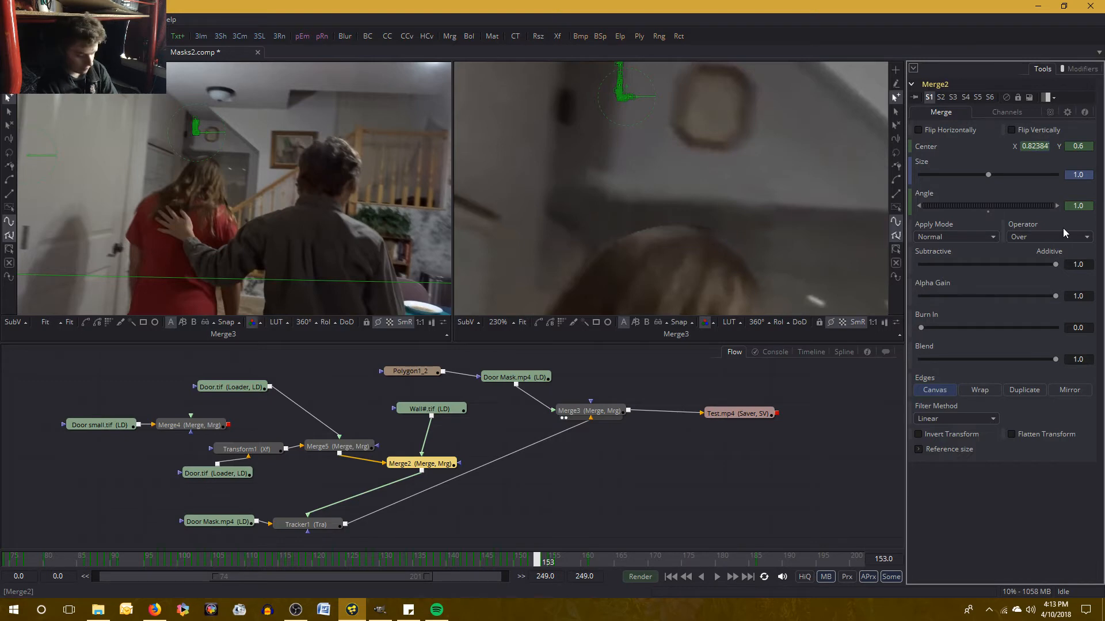
pyautogui.press('Delete')
pyautogui.press('Delete')
pyautogui.press('Delete')
pyautogui.press('Delete')
pyautogui.press('Delete')
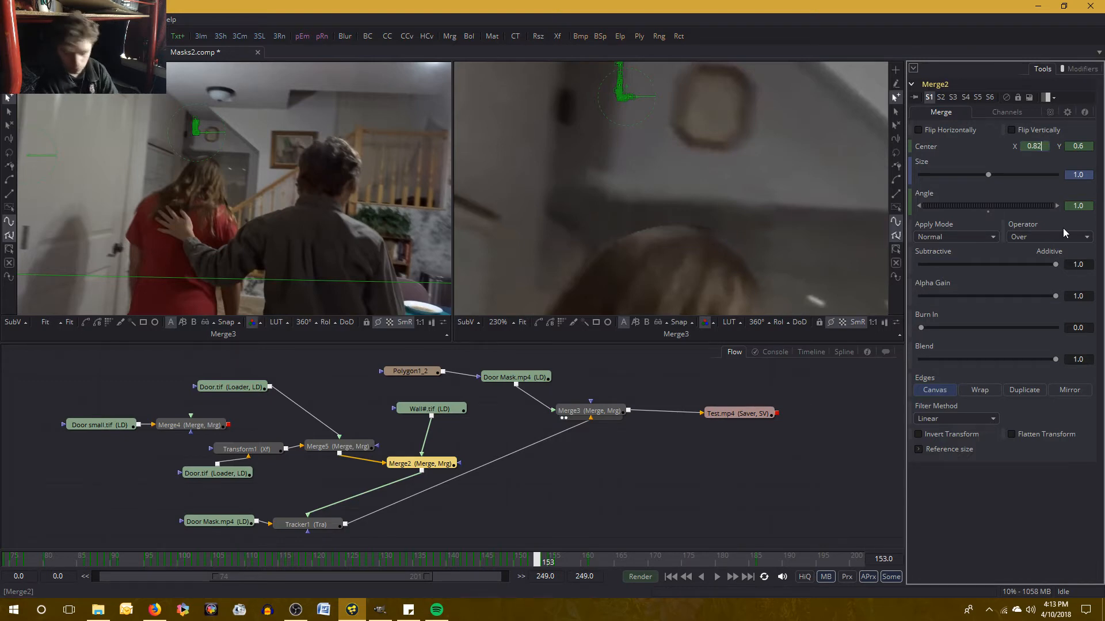
pyautogui.write('6')
pyautogui.press('Return')
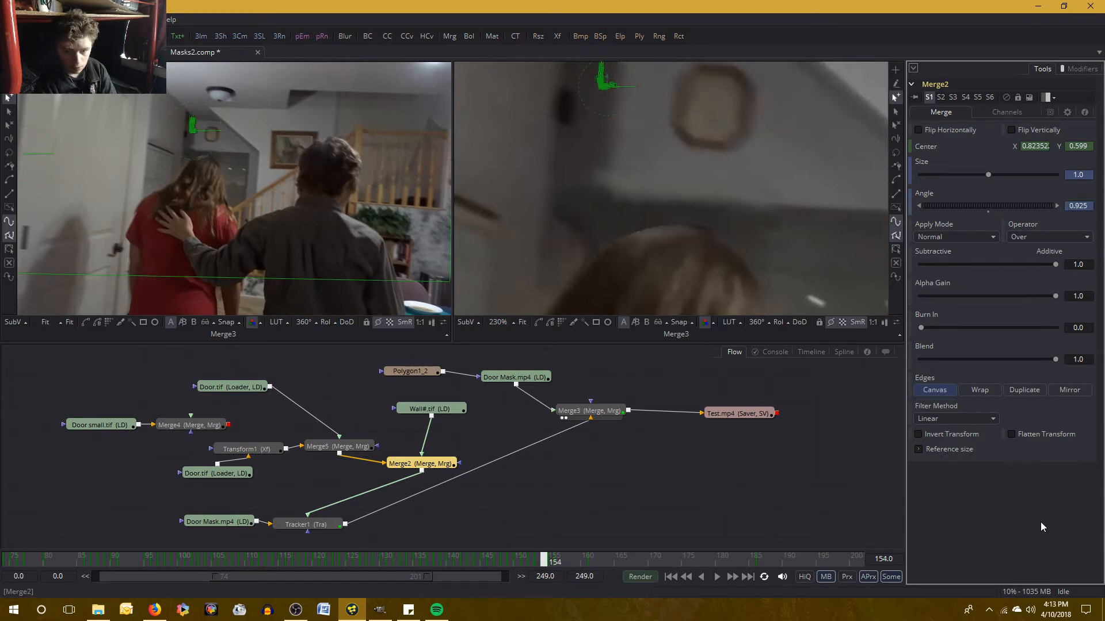
# Try a Merge2 Center X of 0.827 at frame 154
pyautogui.press('Right')
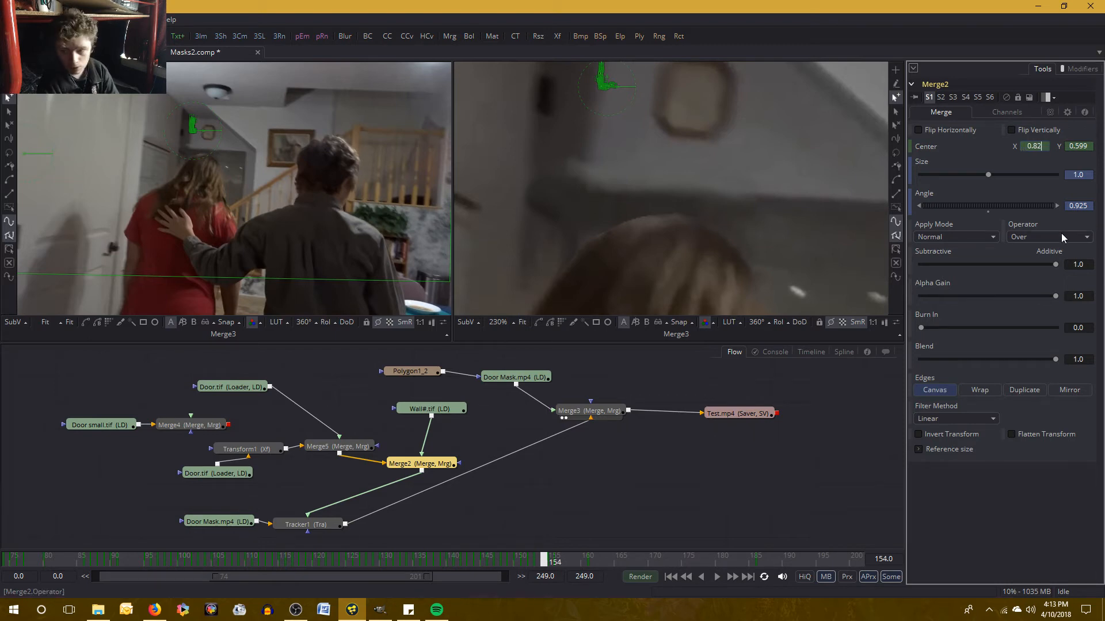
pyautogui.press('Tab')
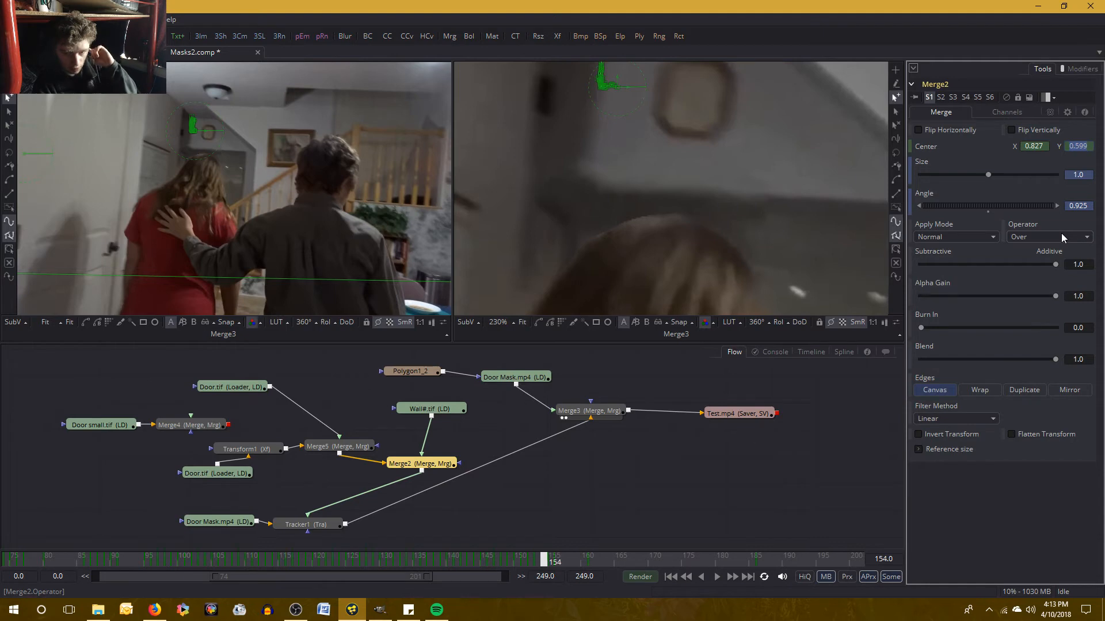
pyautogui.press('Return')
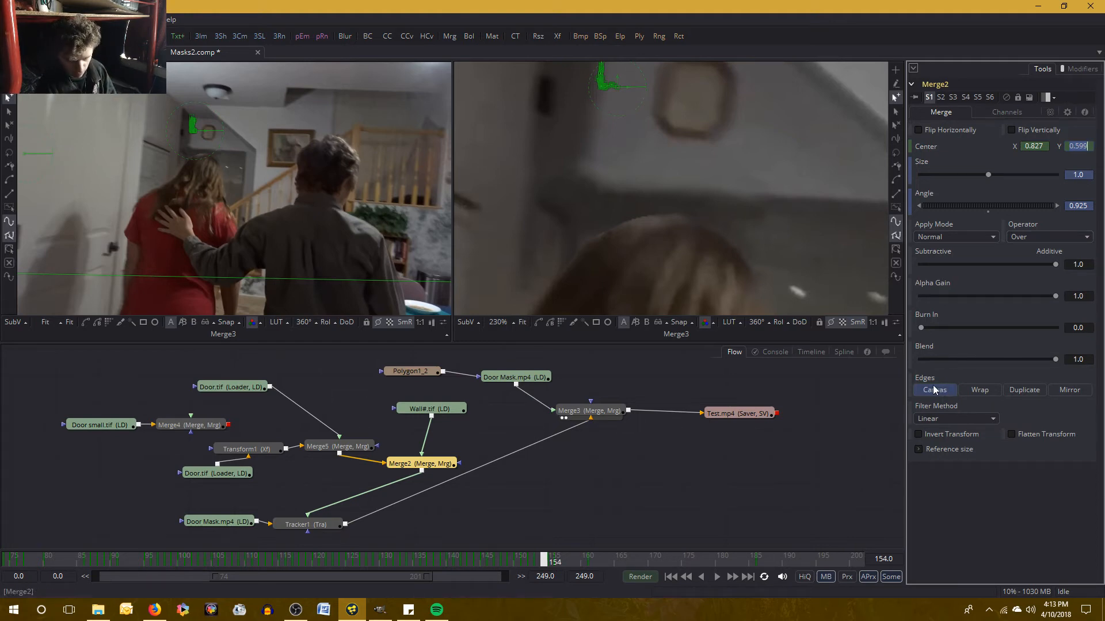
# Check the YouTube live dashboard in Firefox and the stream status in OBS, and return to Fusion
pyautogui.moveTo(154, 613)
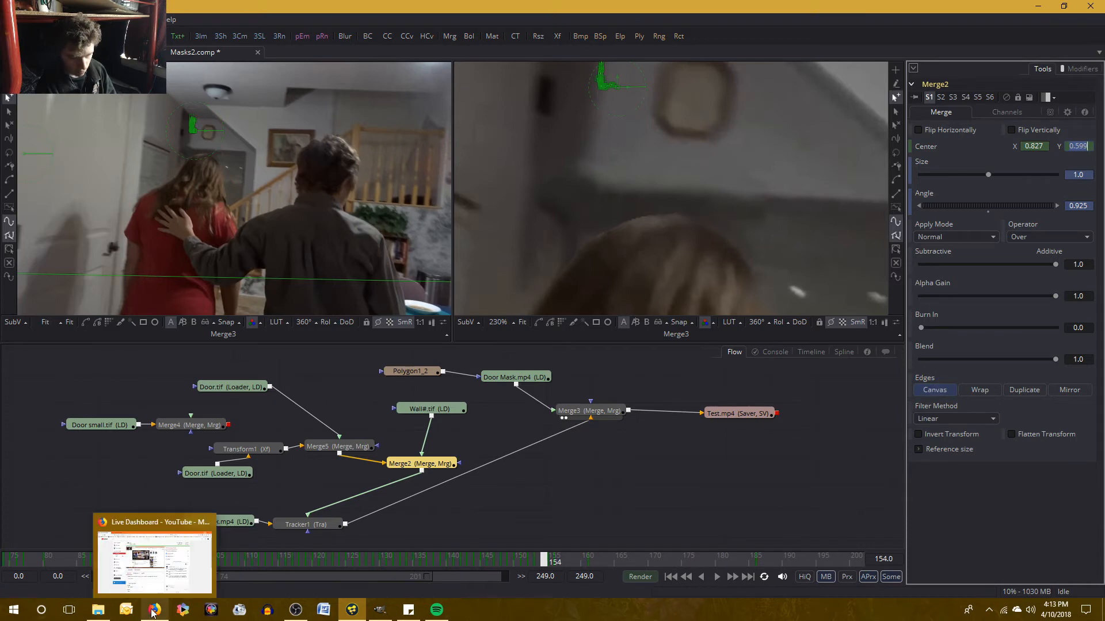
pyautogui.click(170, 567)
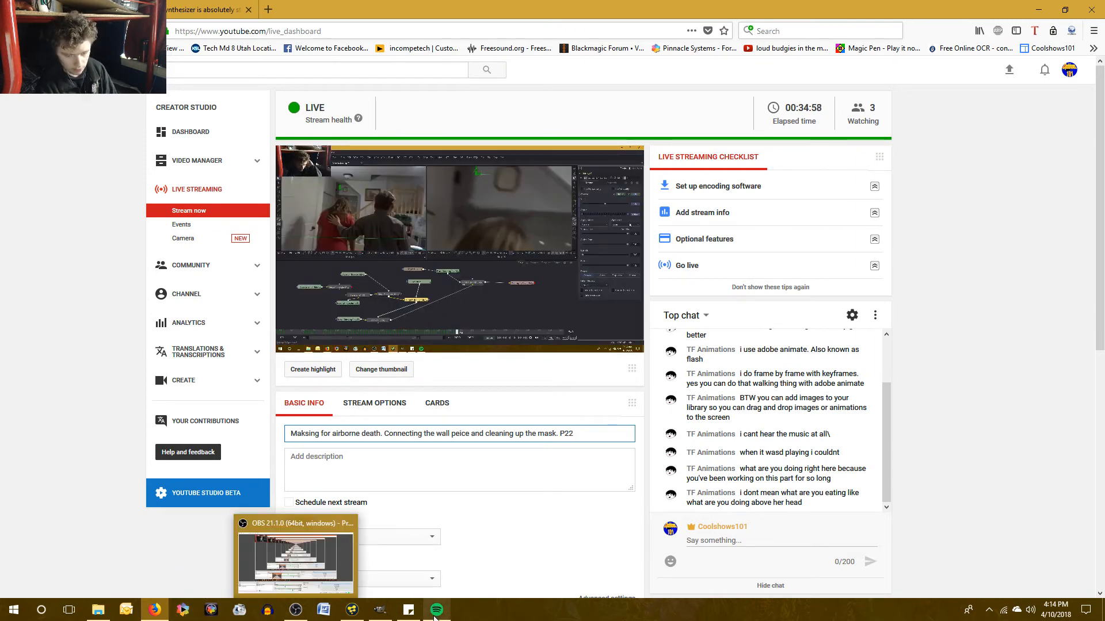
pyautogui.click(304, 614)
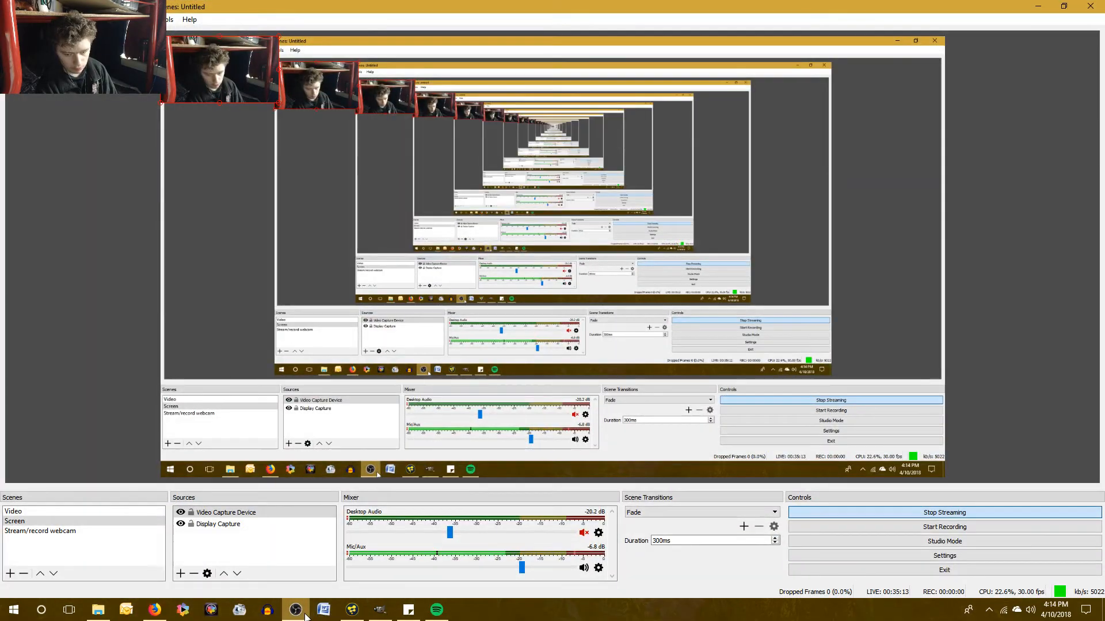
pyautogui.click(296, 610)
pyautogui.click(352, 609)
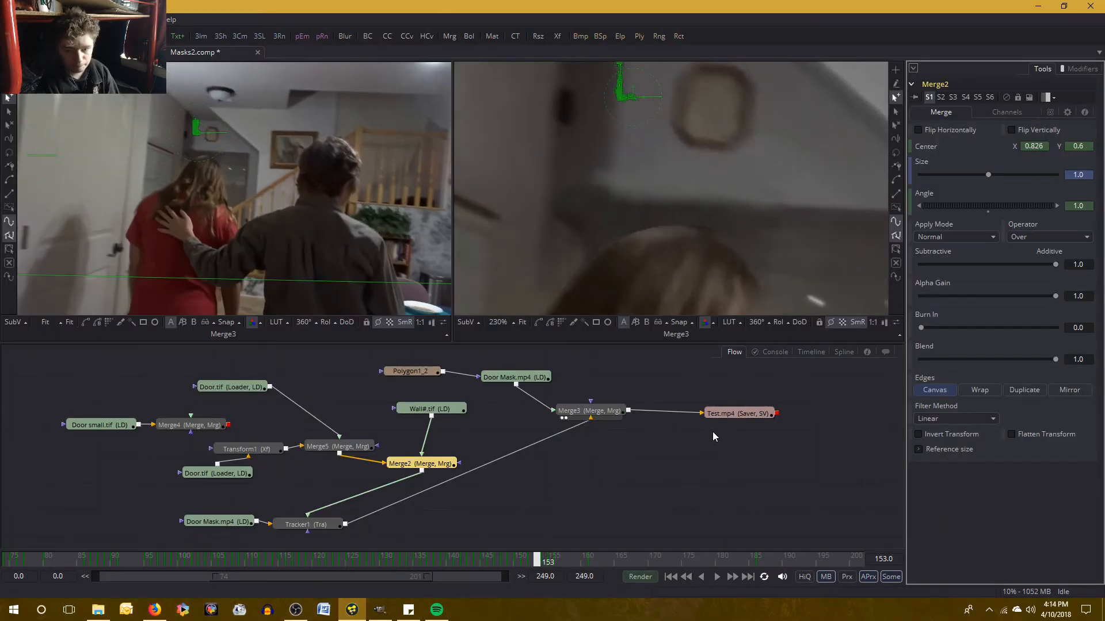
# Try a Merge2 Center X of 0.826 at frame 154 and compare the patch with frame 153
pyautogui.press('Left')
pyautogui.press('Right')
pyautogui.click(1043, 146)
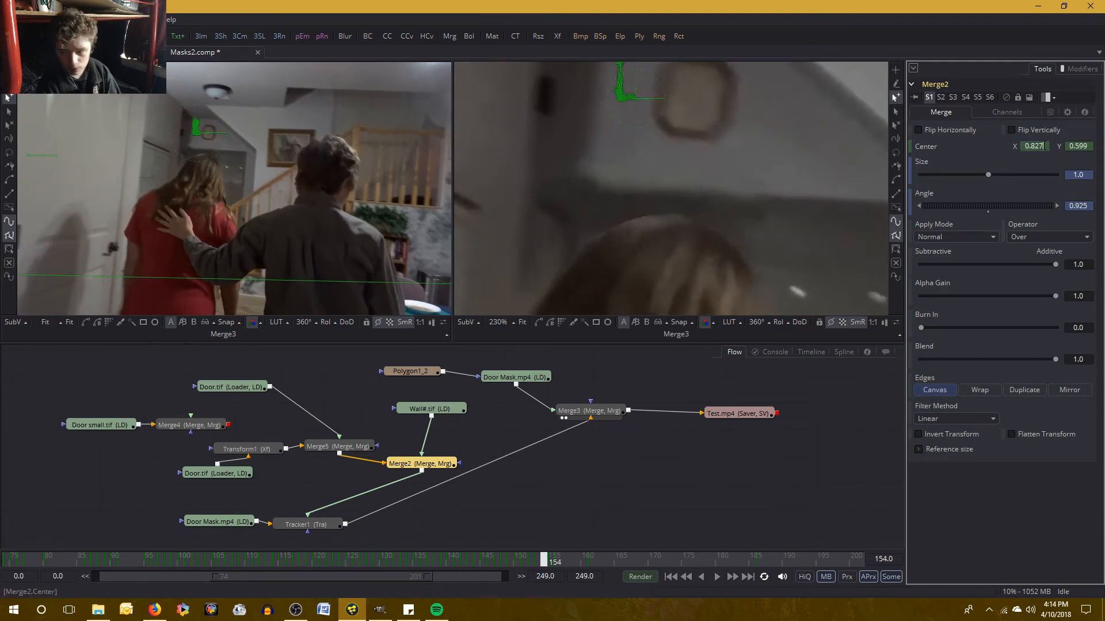
pyautogui.press('BackSpace')
pyautogui.write('6')
pyautogui.press('Tab')
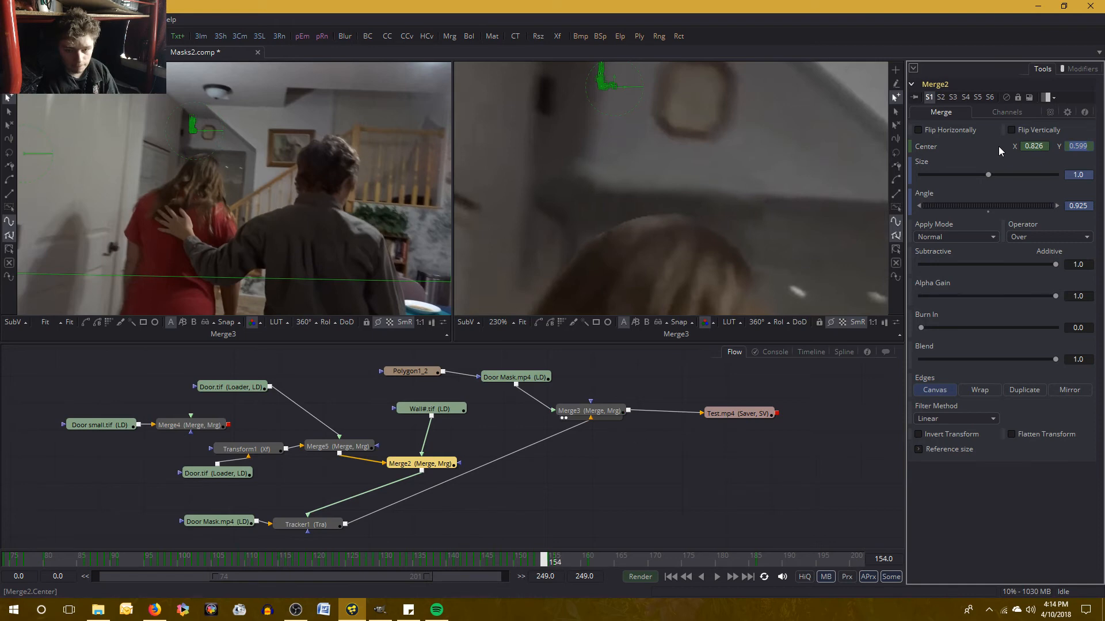
pyautogui.write('0.6')
pyautogui.press('Return')
pyautogui.press('Left')
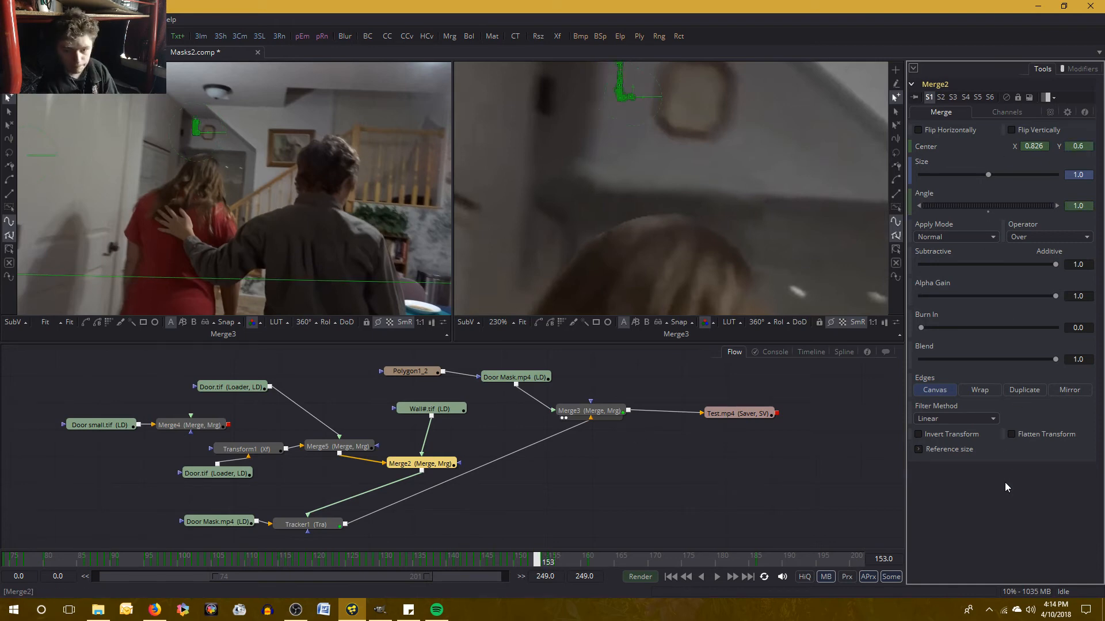
pyautogui.press('Right')
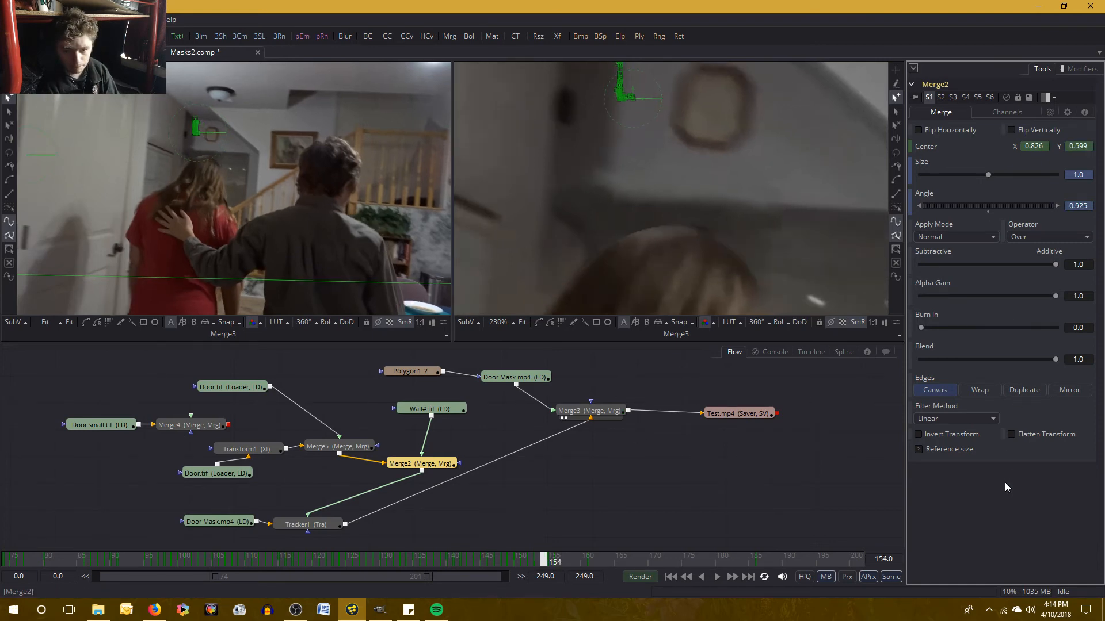
# Set Merge2's Center X to 0.8255 at frame 154
pyautogui.click(1044, 146)
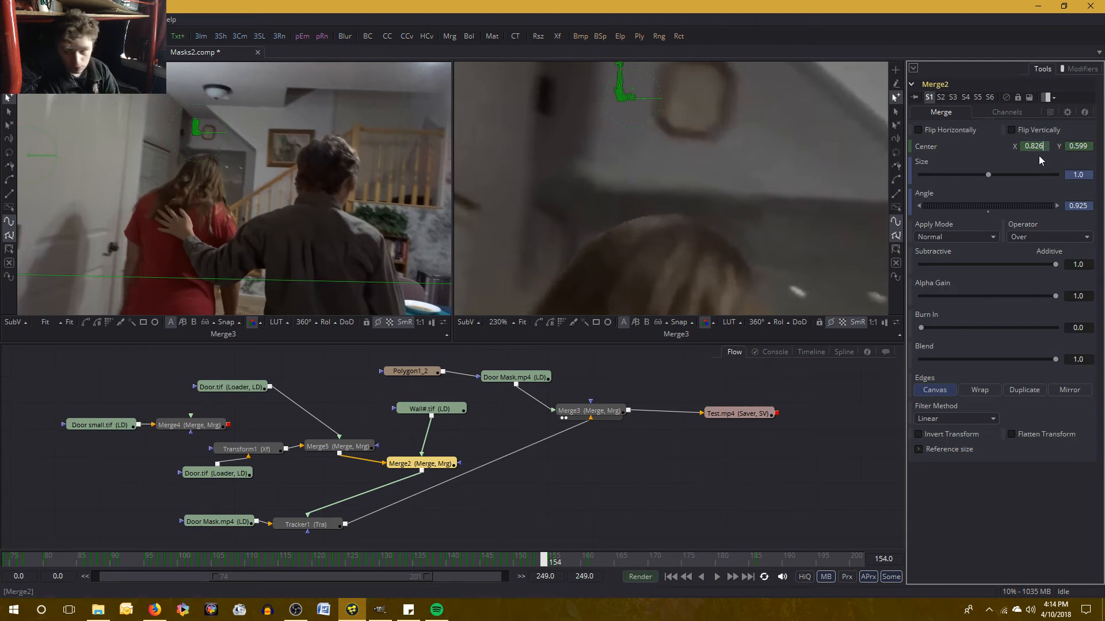
pyautogui.press('Return')
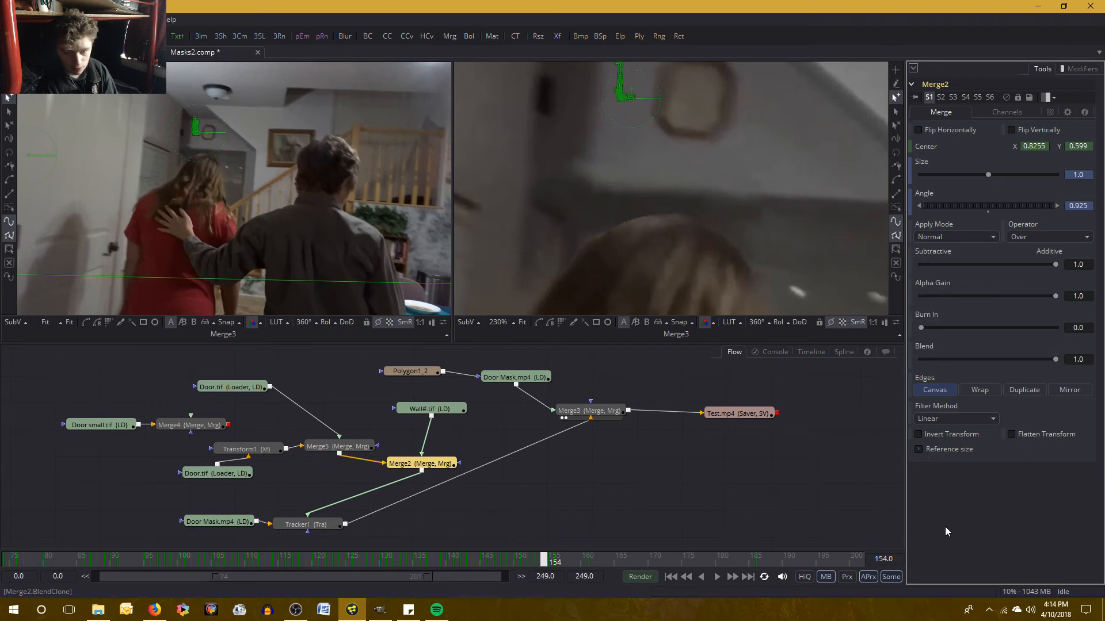
# Set Merge2's Center X to 0.8255 at frame 155 and compare the patch with the neighbouring frame
pyautogui.press('Left')
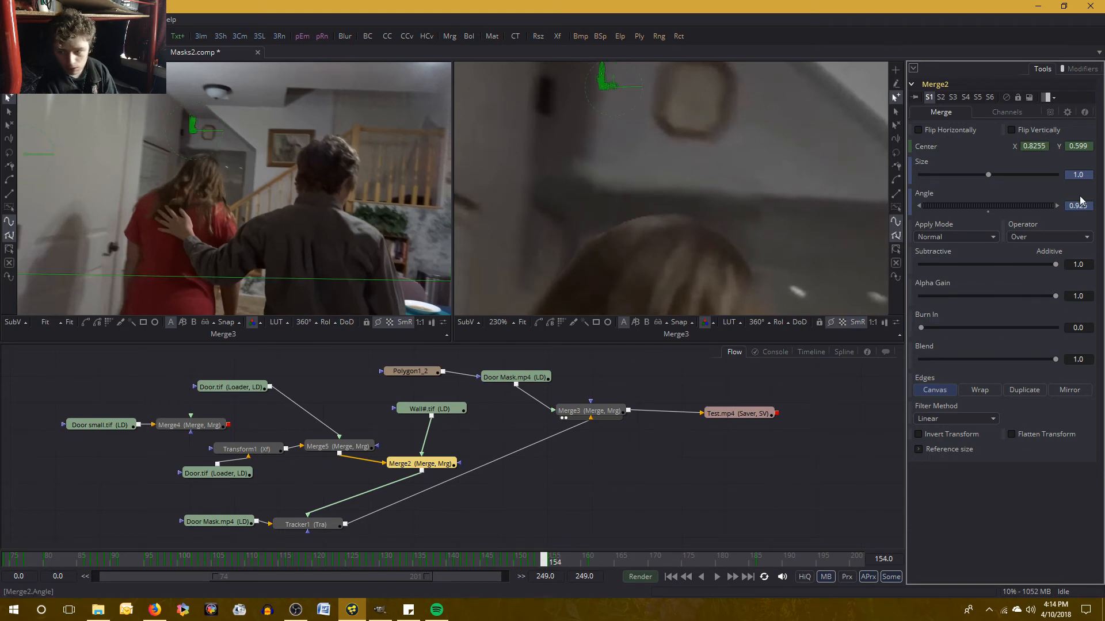
pyautogui.press('Right')
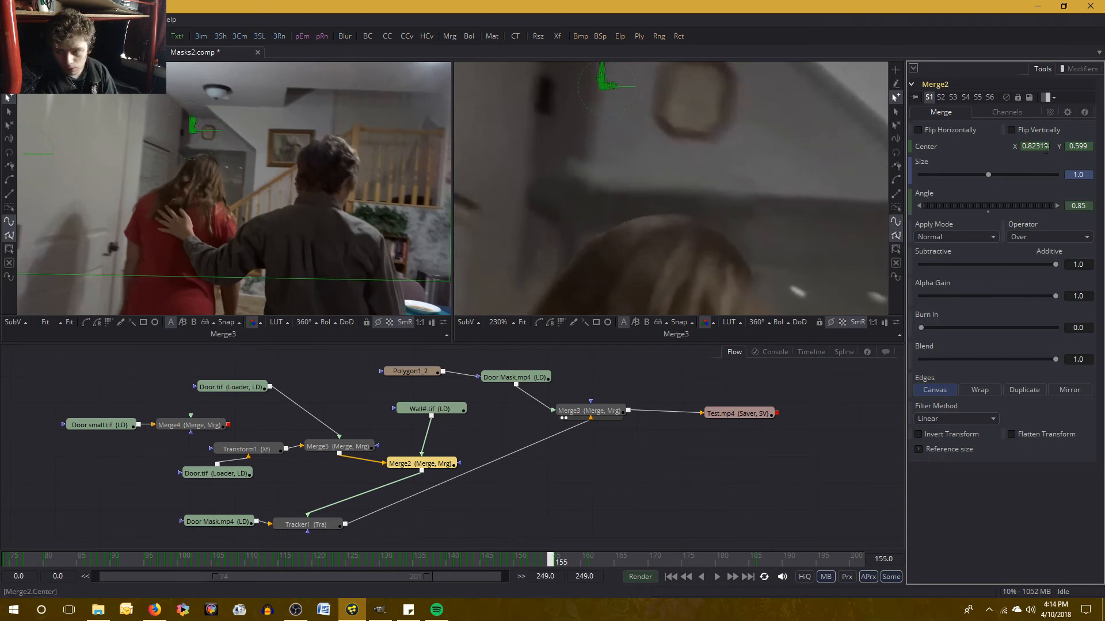
pyautogui.press('Delete')
pyautogui.press('Delete')
pyautogui.press('Delete')
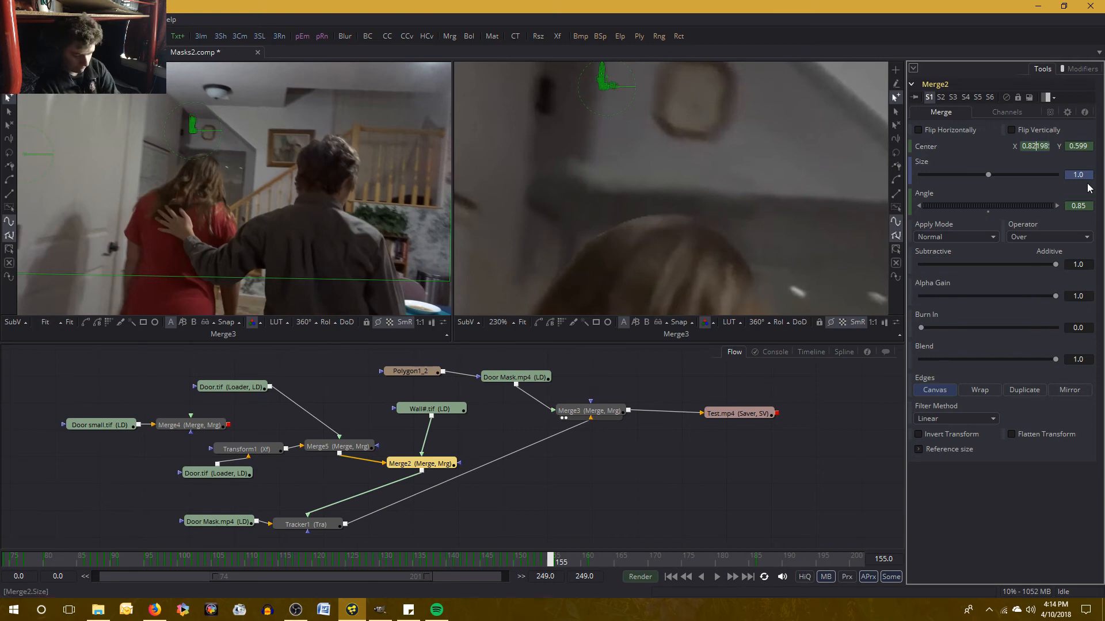
pyautogui.write('55')
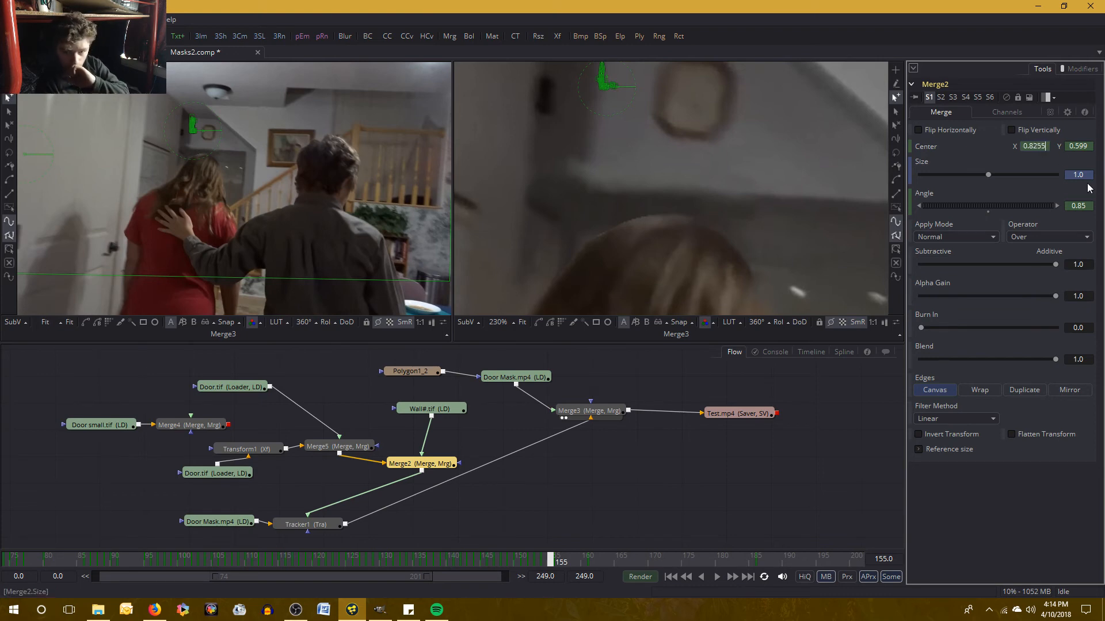
pyautogui.press('Tab')
pyautogui.press('Return')
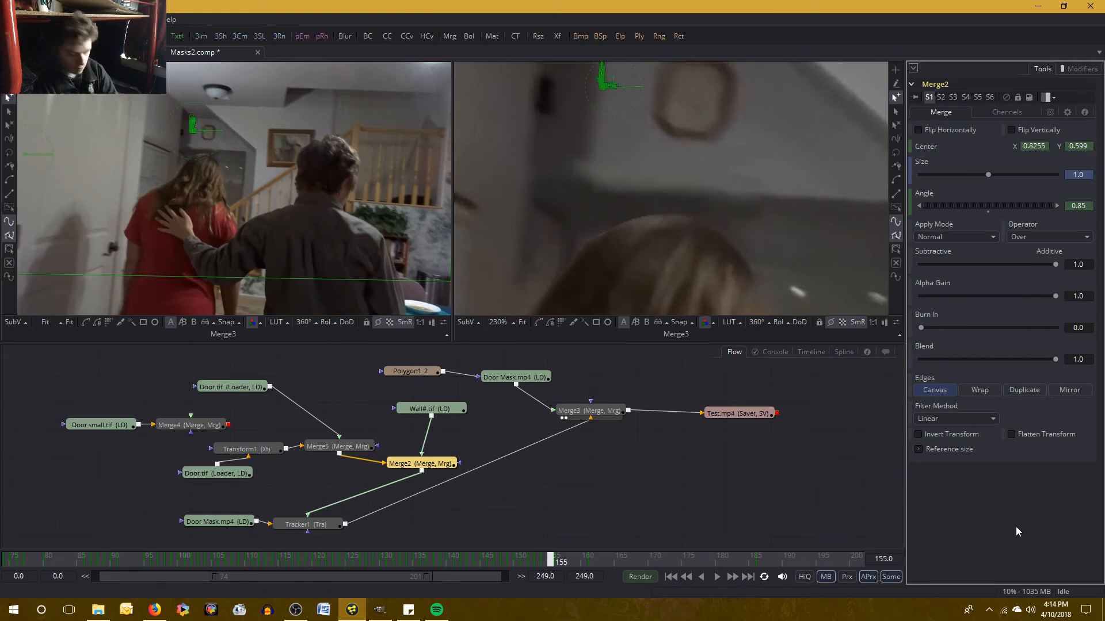
pyautogui.press(']')
pyautogui.press('[')
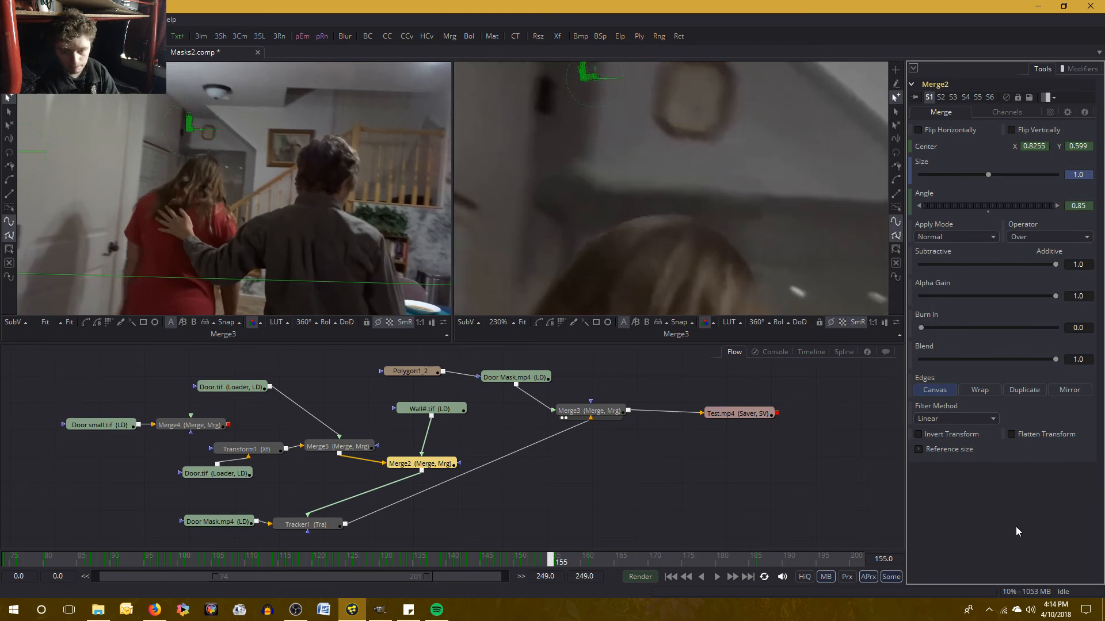
# Try a Merge2 Center X of 0.824 at frame 156 and compare the patch with frame 155
pyautogui.press(']')
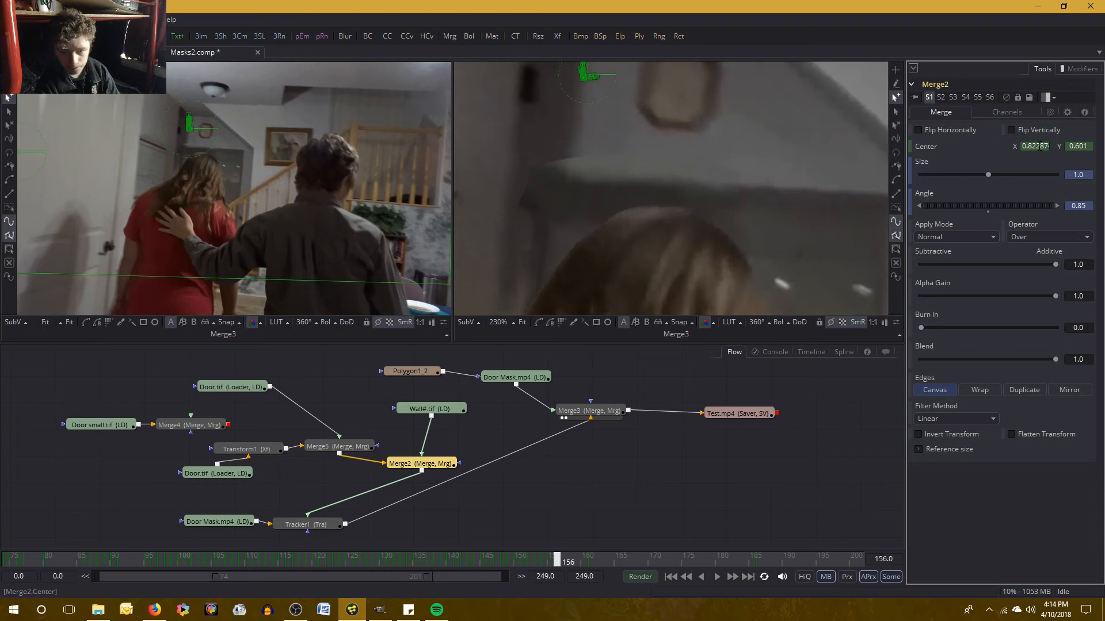
pyautogui.click(1039, 145)
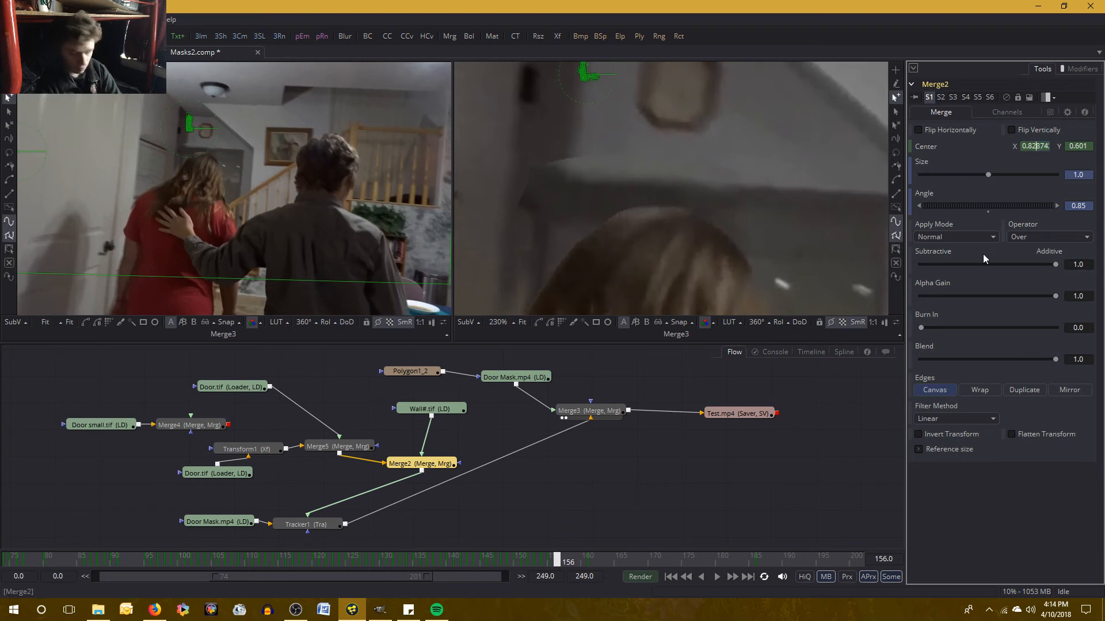
pyautogui.press('Delete')
pyautogui.press('Delete')
pyautogui.press('Delete')
pyautogui.write('4')
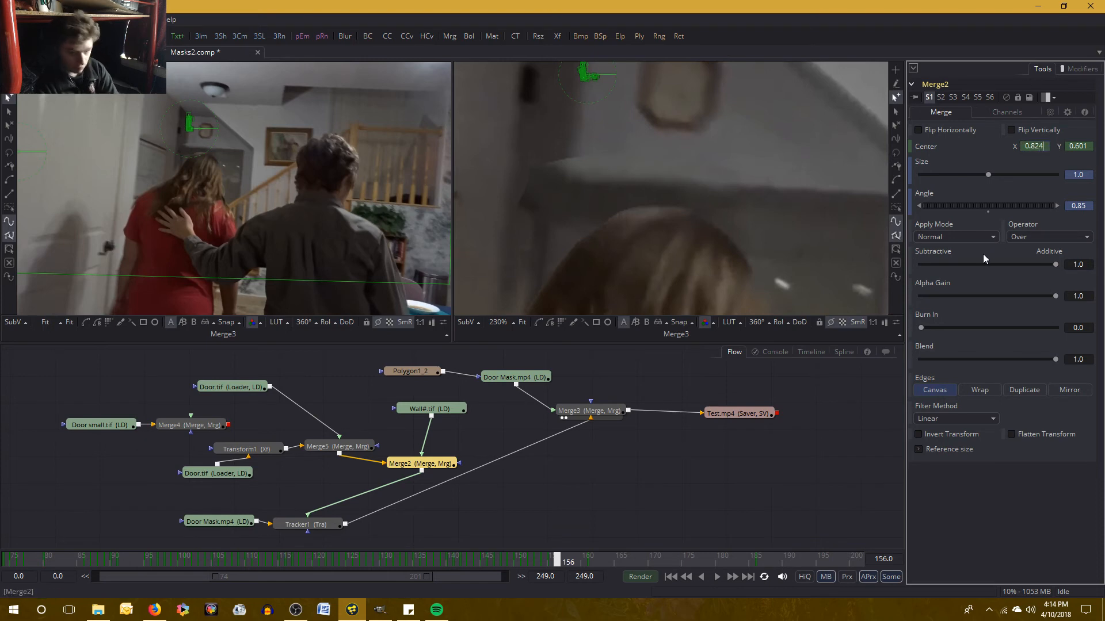
pyautogui.press('Tab')
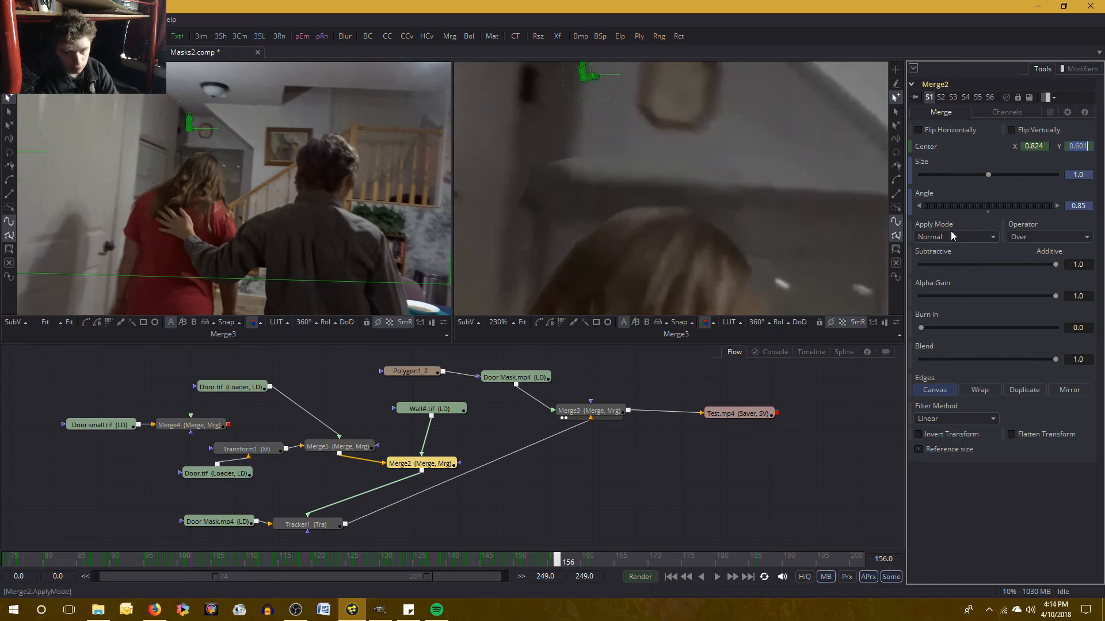
pyautogui.press('Left')
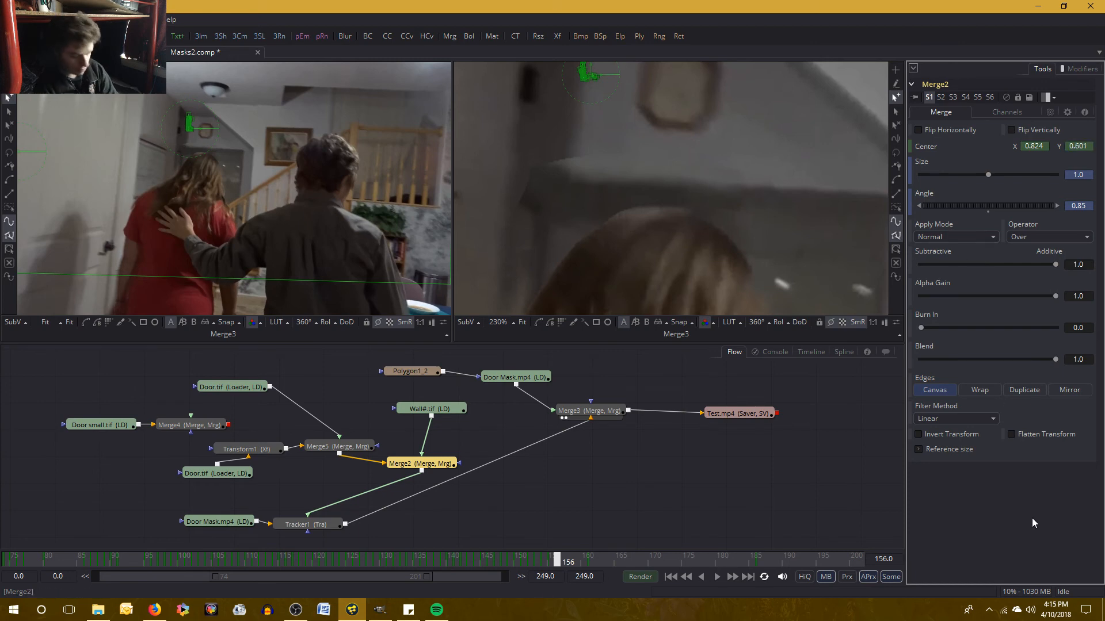
pyautogui.press('Right')
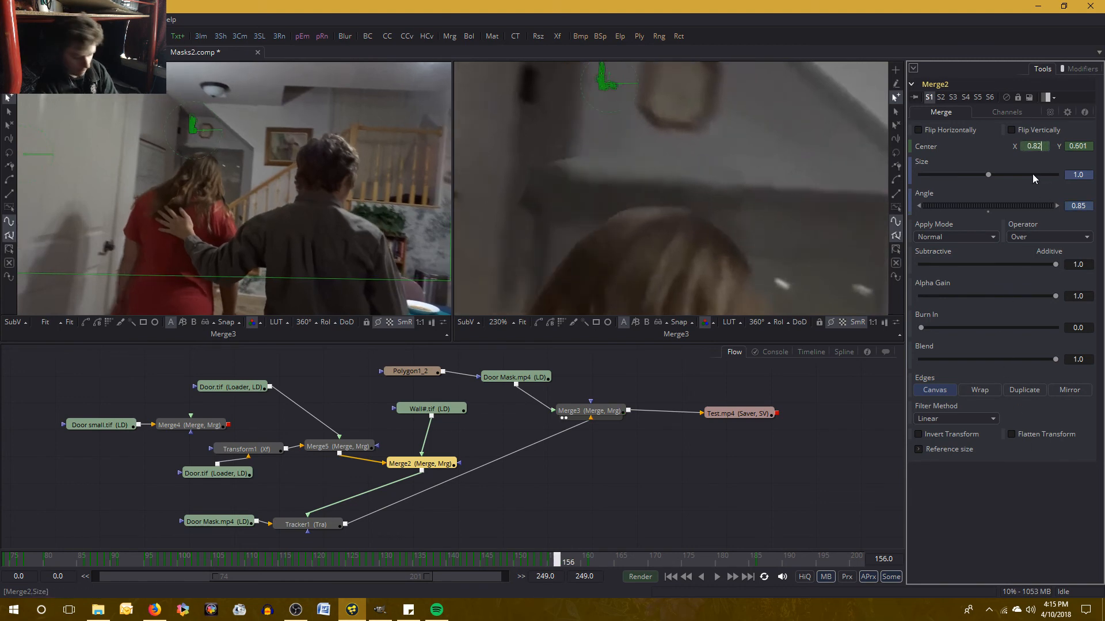
# Try a Merge2 Center X of 0.828 at frame 156 and compare the patch with frame 155
pyautogui.press('Tab')
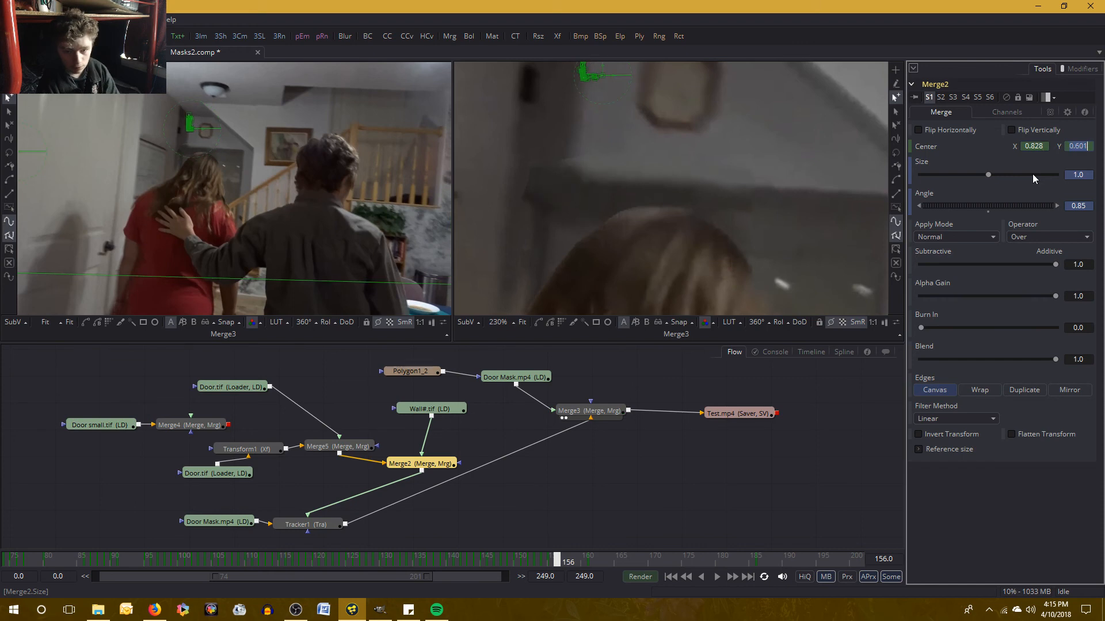
pyautogui.click(989, 512)
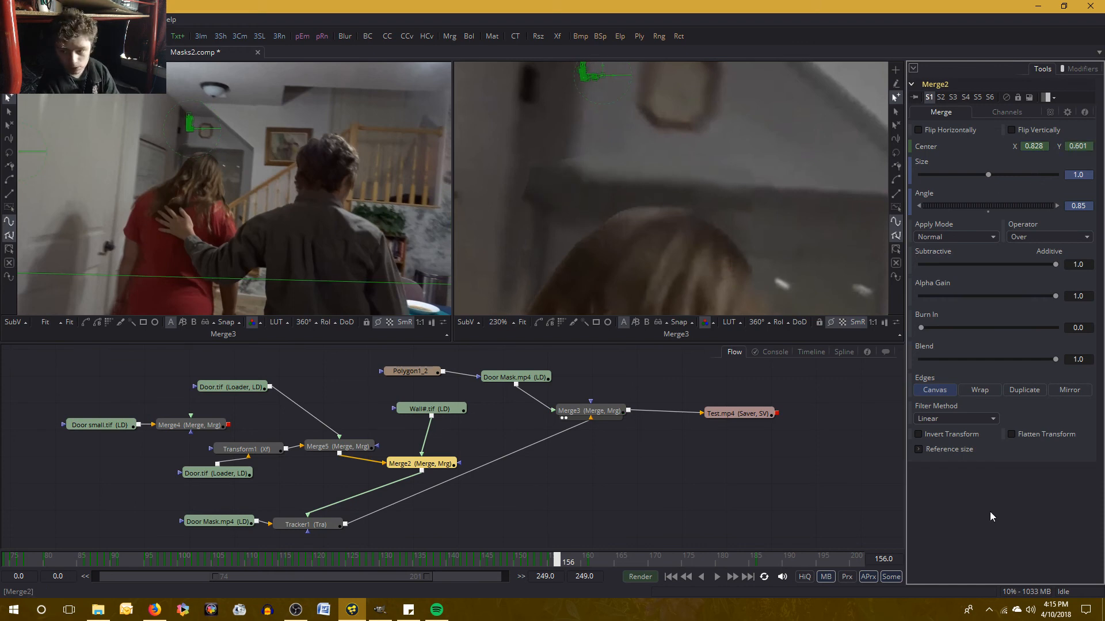
pyautogui.press('Left')
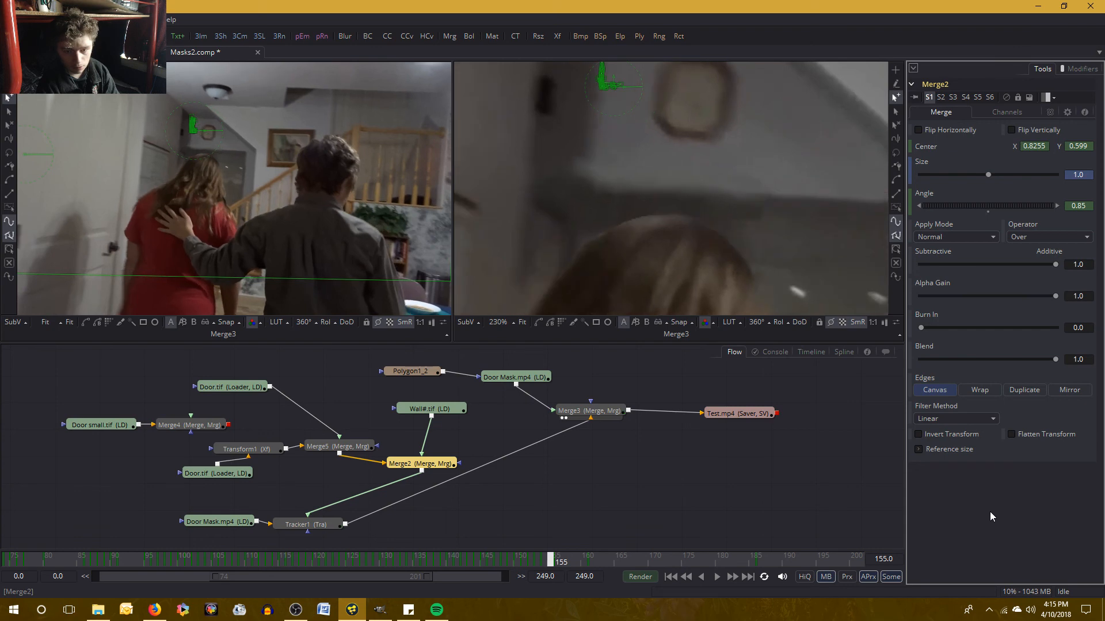
pyautogui.press('Right')
# Set Merge2's Center X to 0.8275 at frame 156 and save the composition
pyautogui.press('BackSpace')
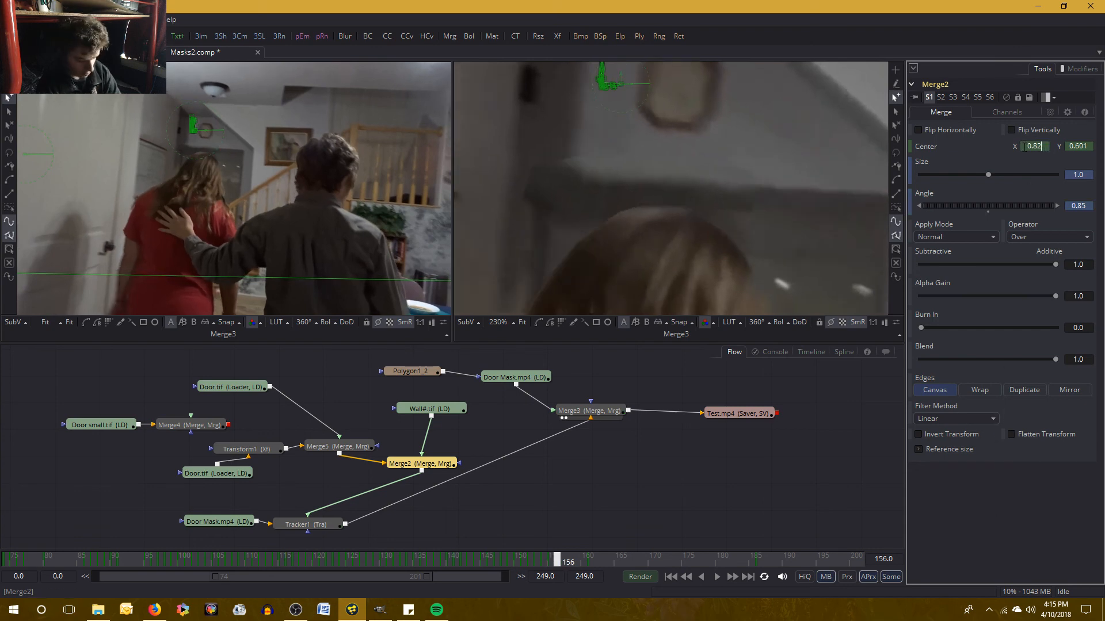
pyautogui.write('75')
pyautogui.press('Return')
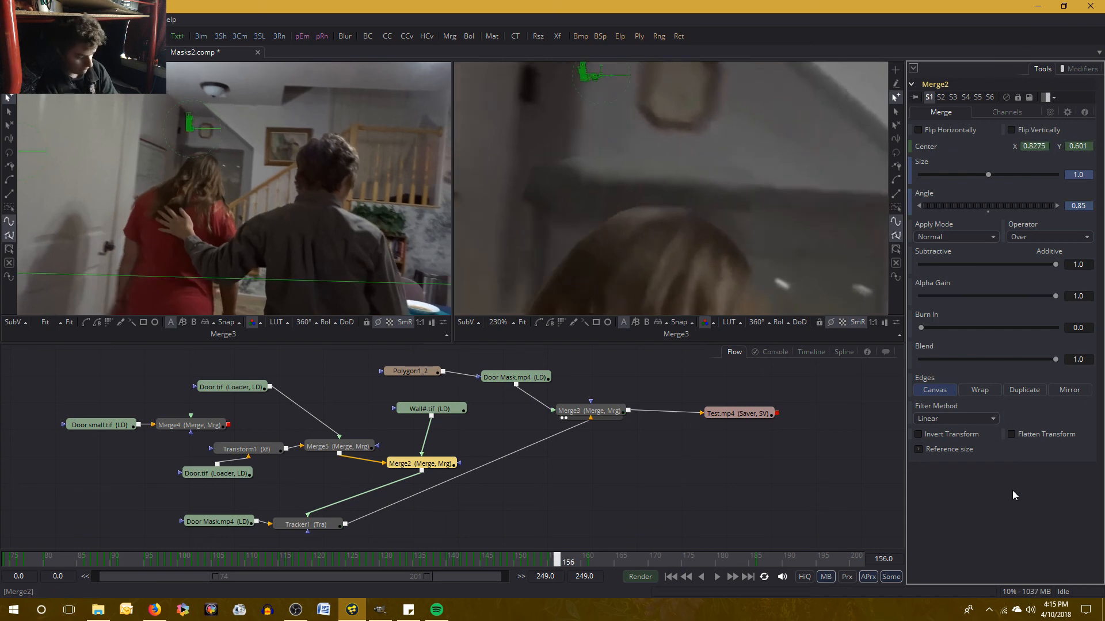
pyautogui.press('Left')
pyautogui.press('Right')
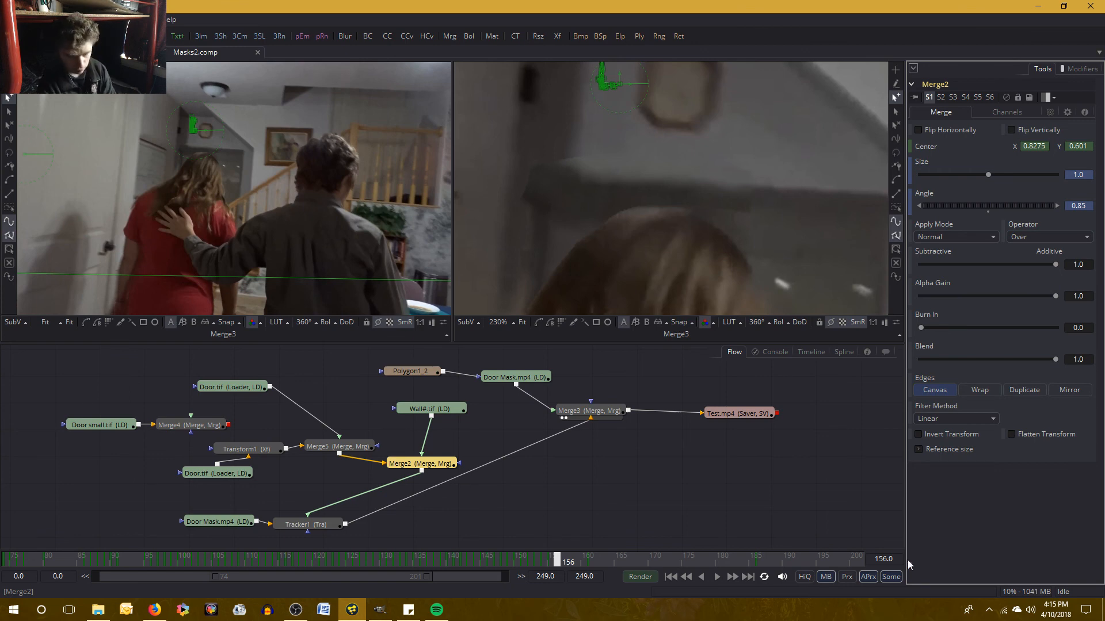
# Check Spotify briefly and switch to OBS to view the stream status and controls
pyautogui.click(449, 609)
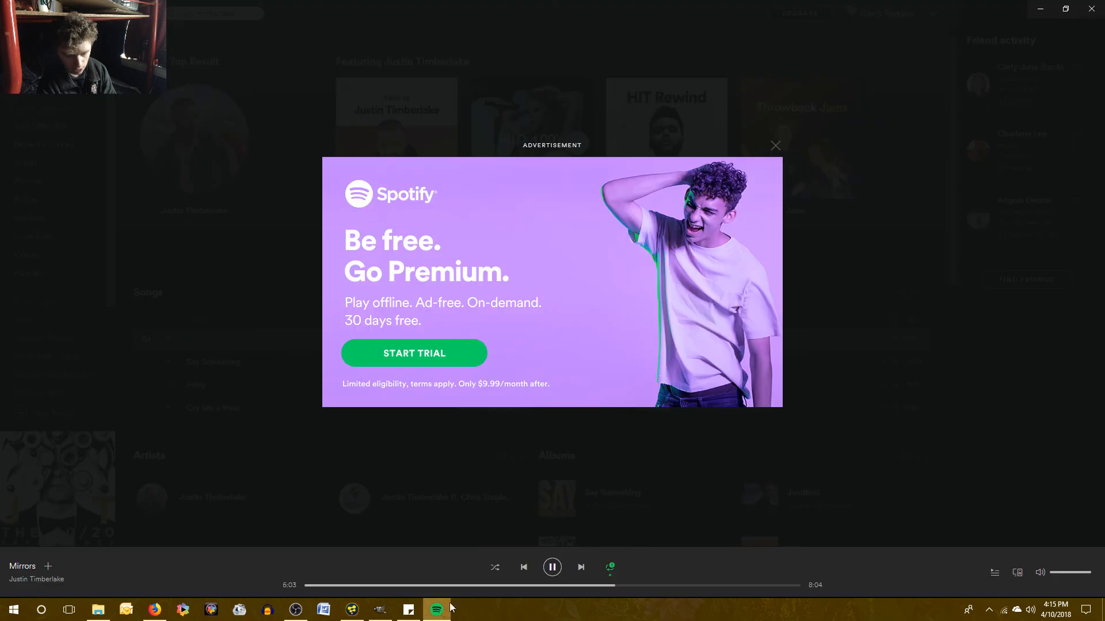
pyautogui.click(448, 609)
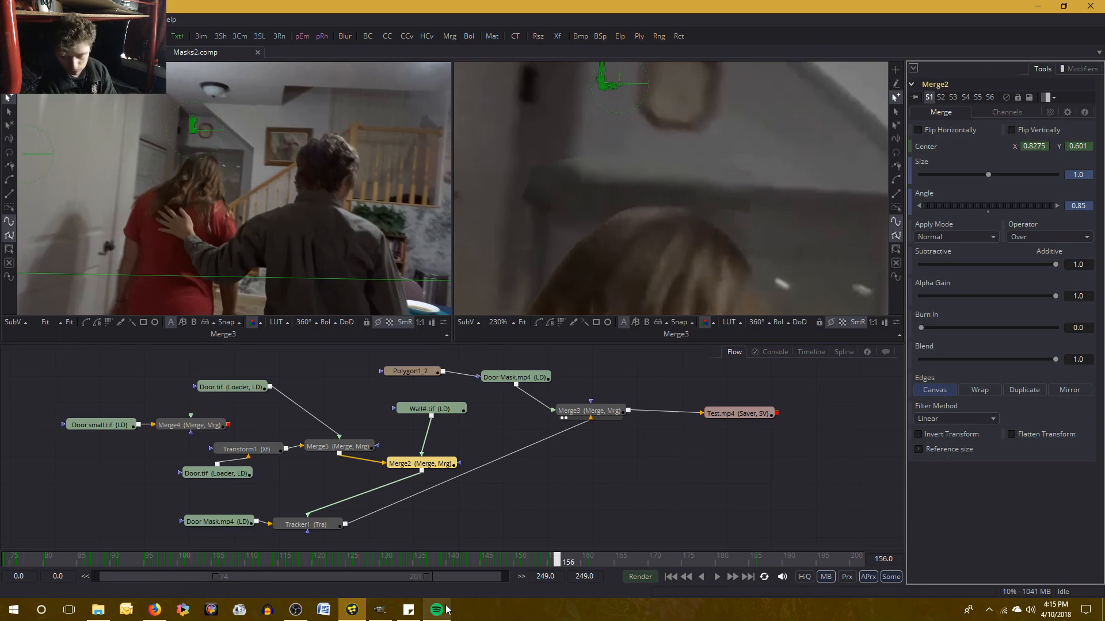
pyautogui.click(295, 609)
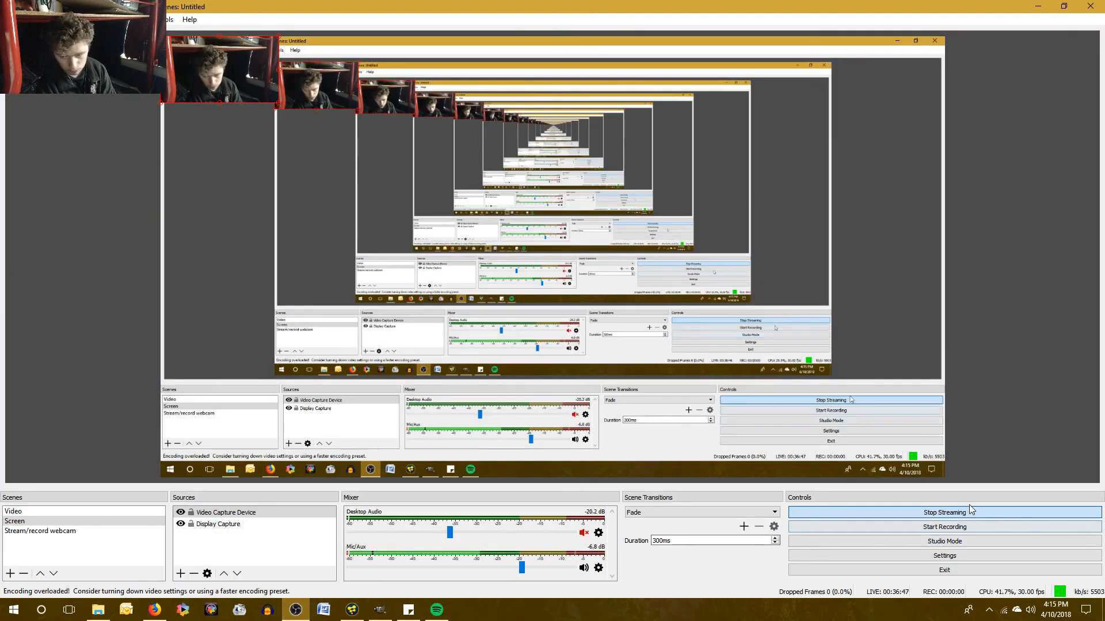